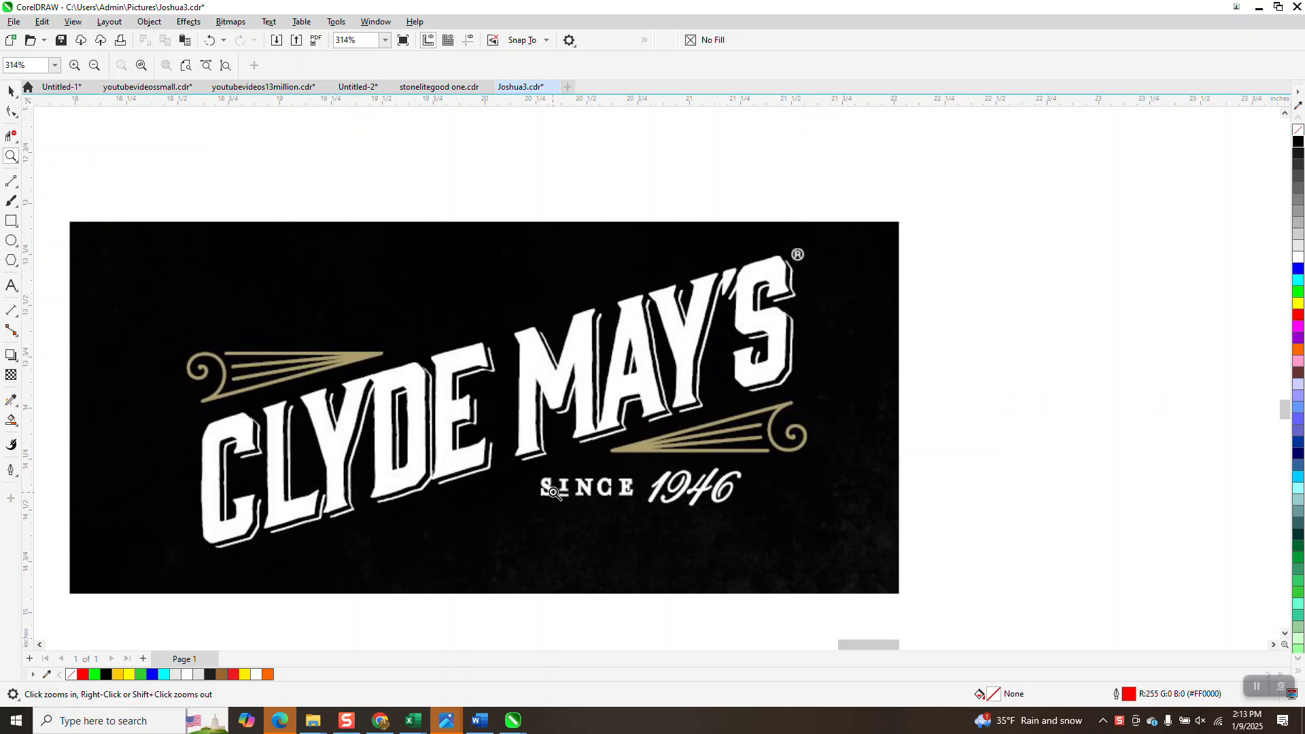
Set the nudge distance to 5 inches and place a copy of the logo bitmap 5 inches left of the original.
left_click_drag(522, 468, 653, 511)
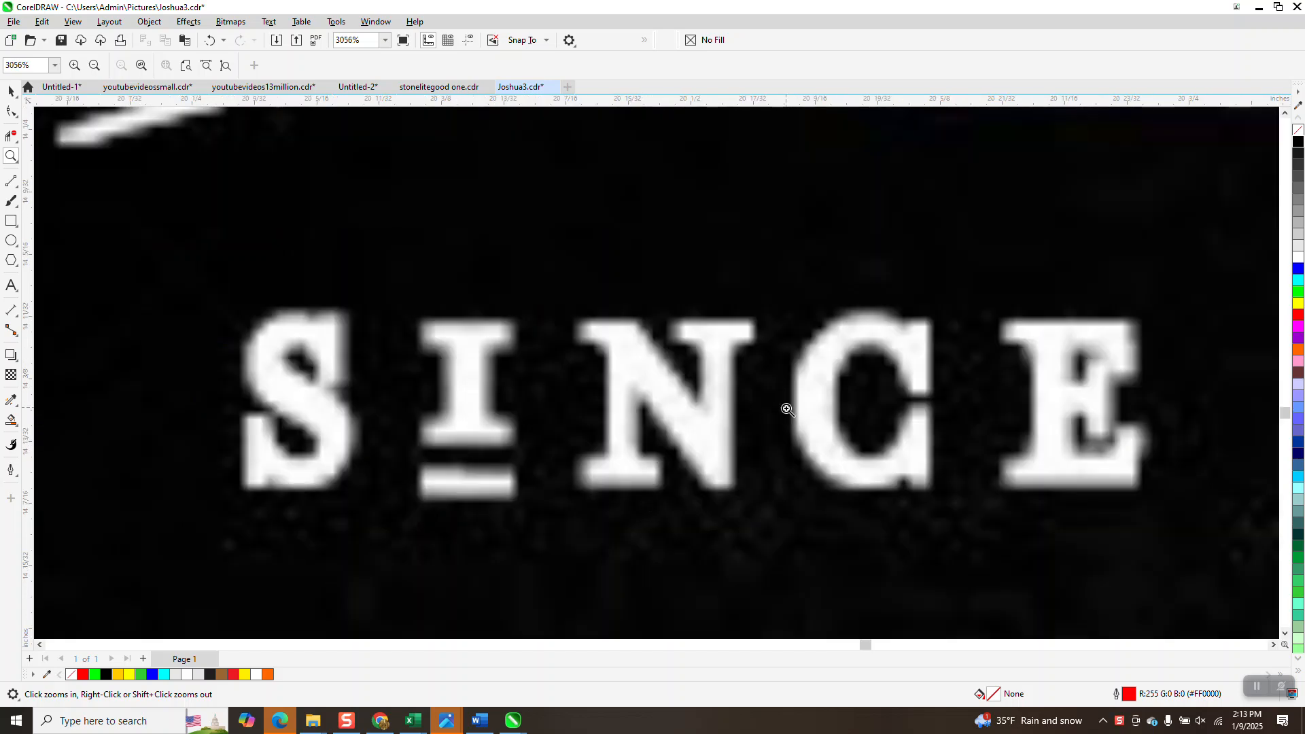
scroll(573, 416, "down", 10)
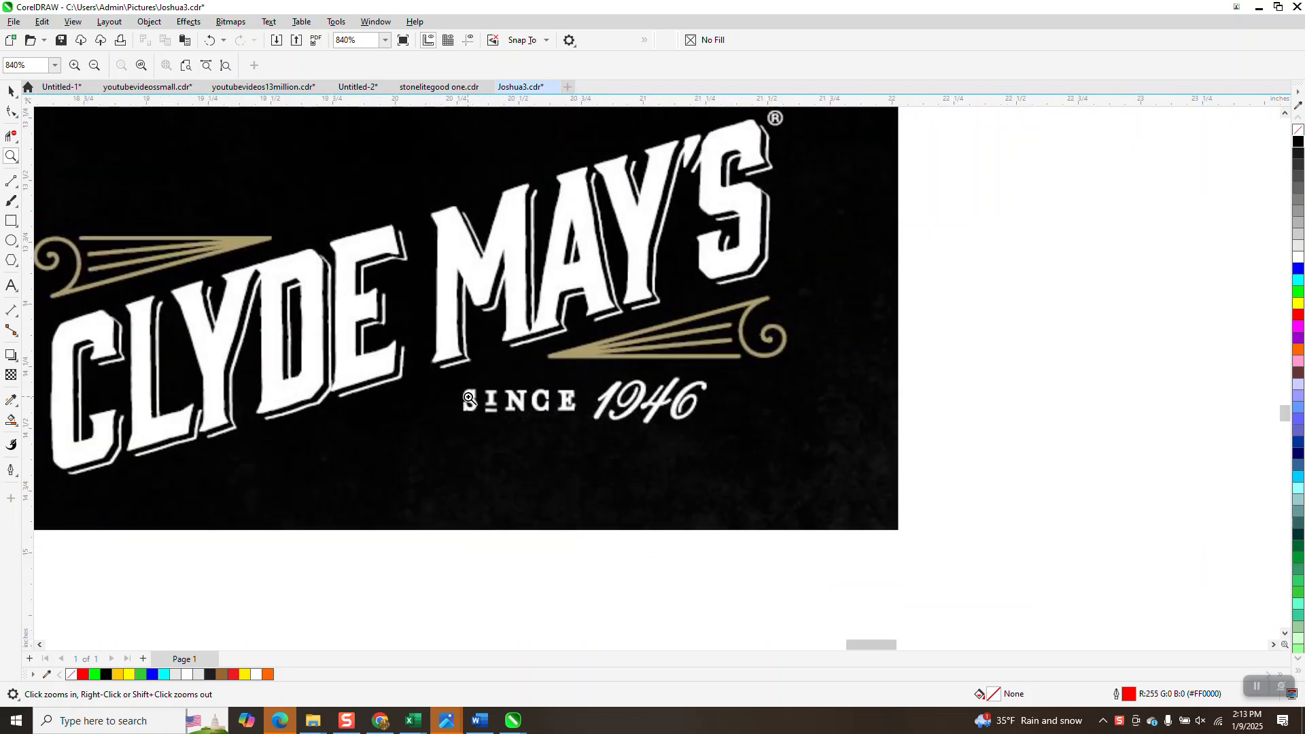
left_click(11, 90)
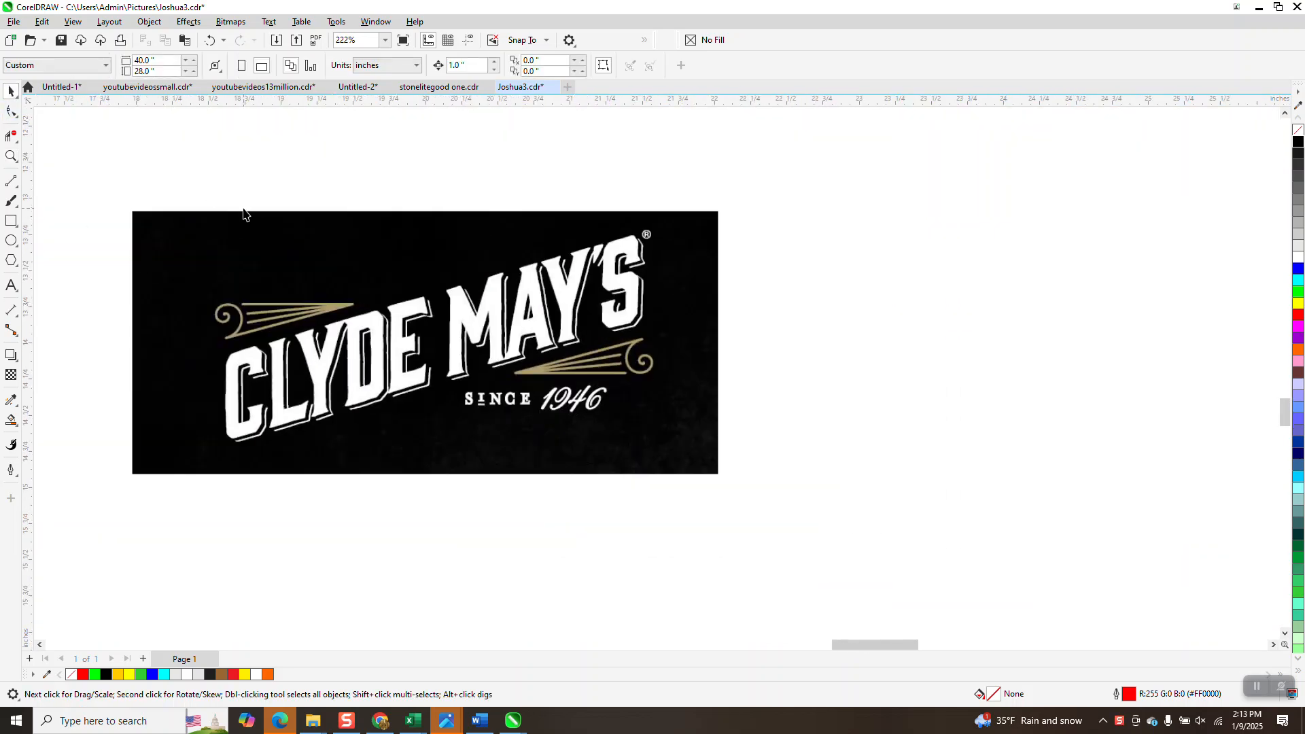
left_click(257, 221)
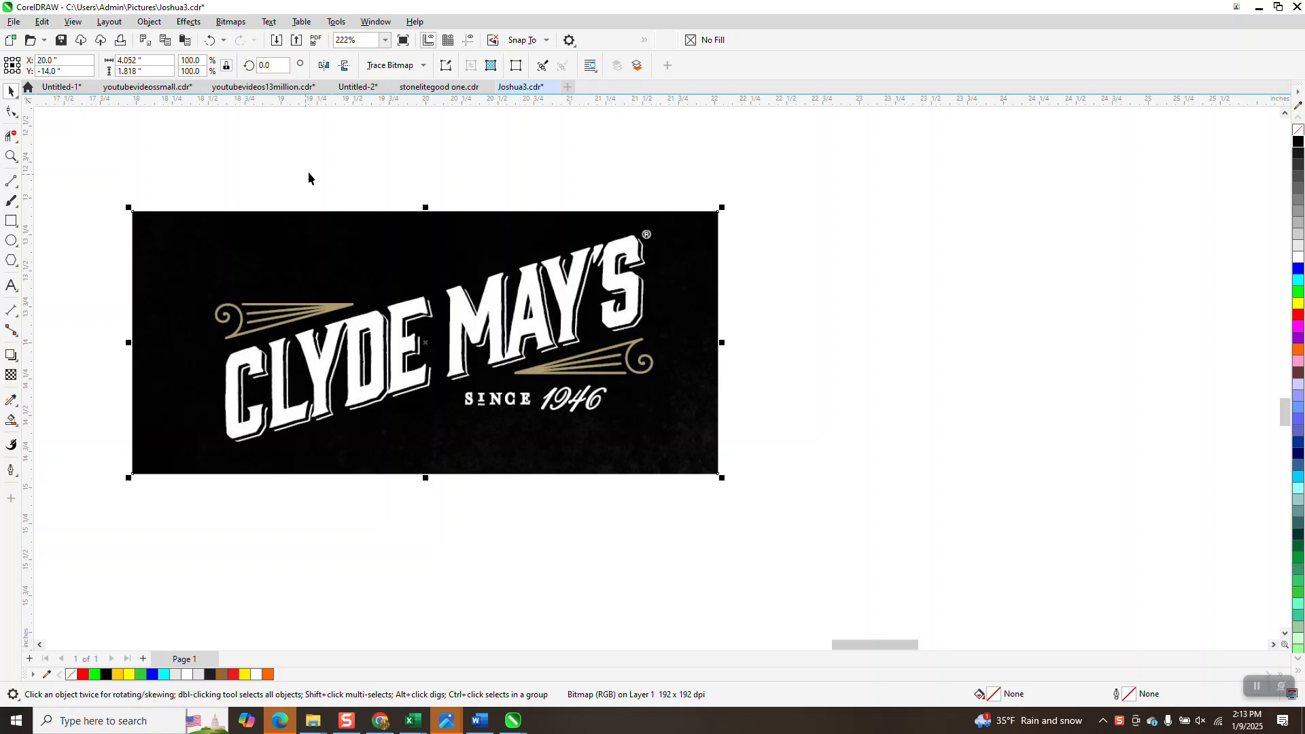
left_click(436, 127)
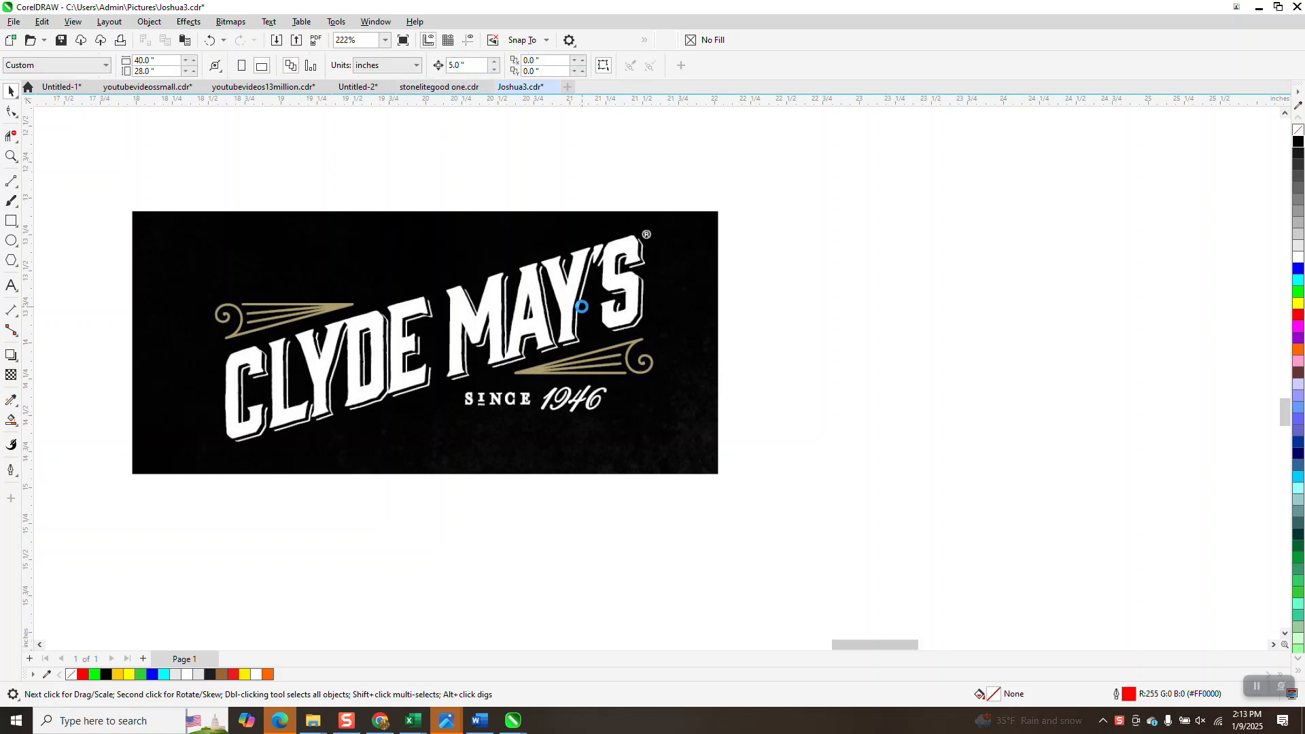
left_click(571, 289)
key("Left")
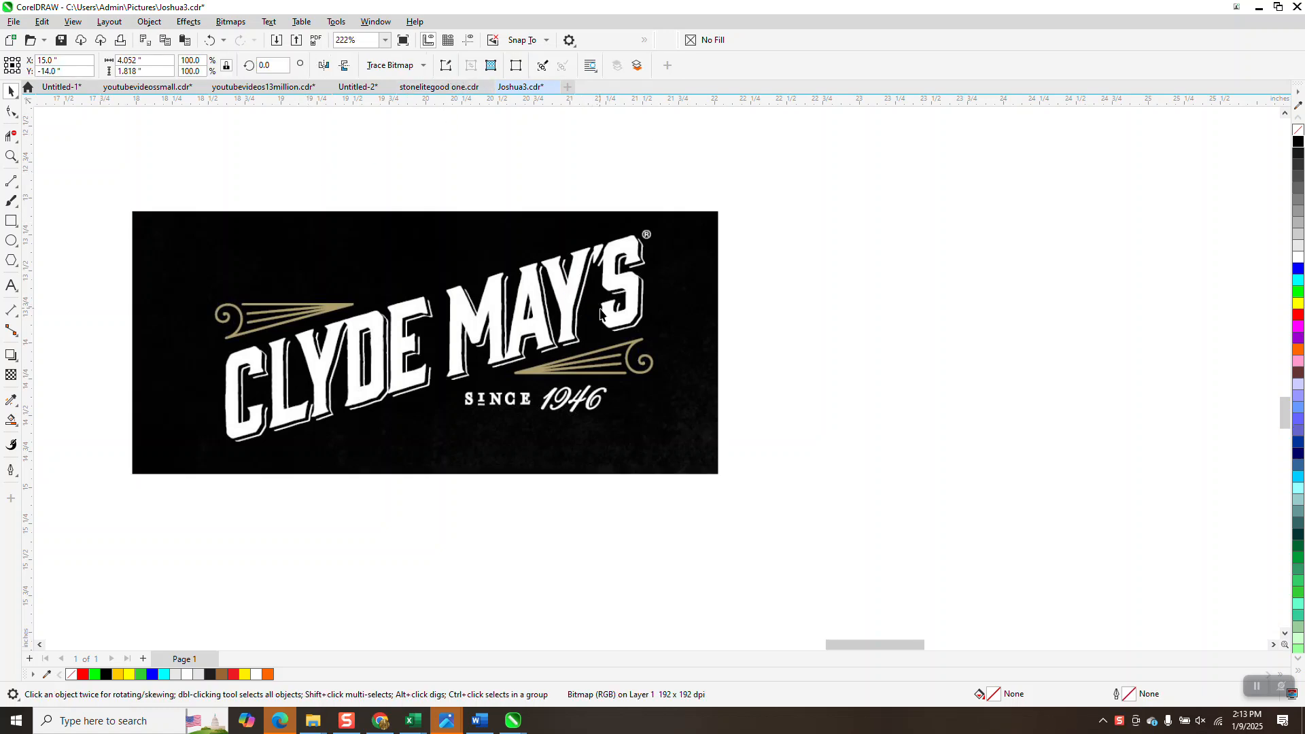
Check the original logo bitmap's size and resolution in the Resample settings without changing them.
scroll(594, 299, "down", 1)
left_click(566, 330)
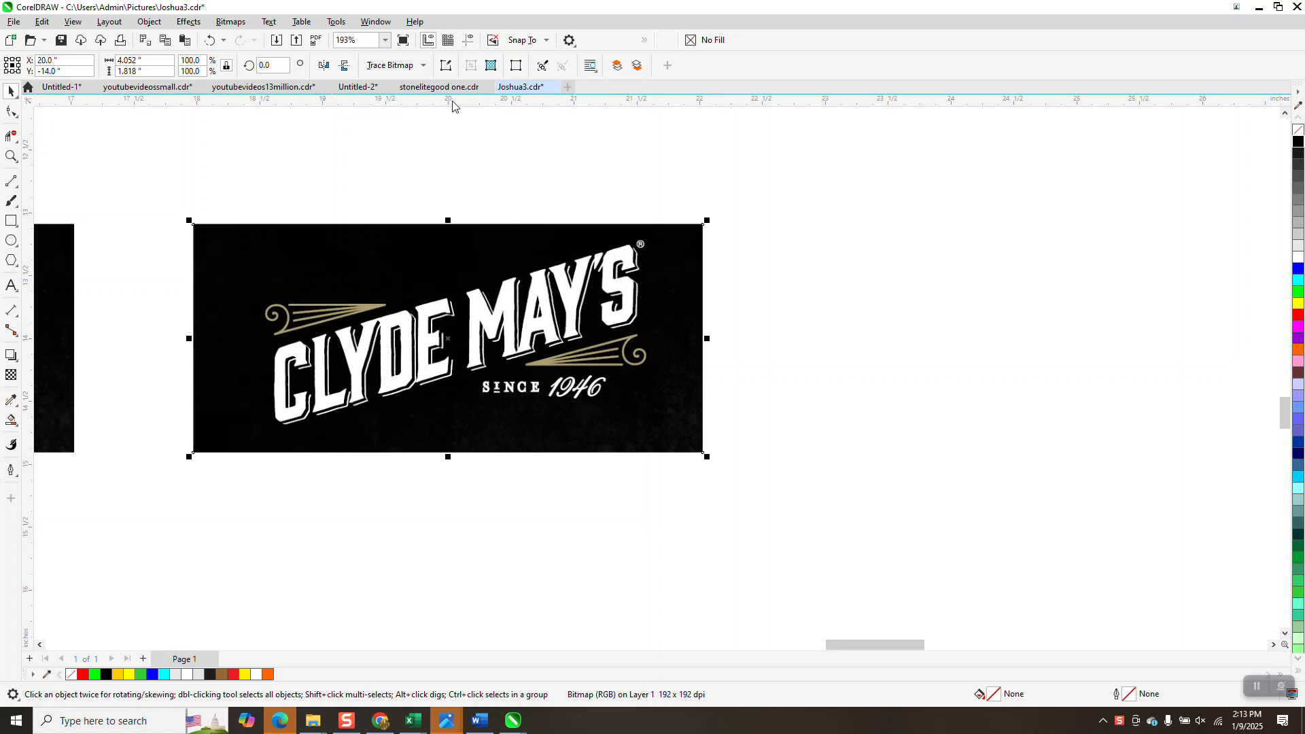
left_click(235, 26)
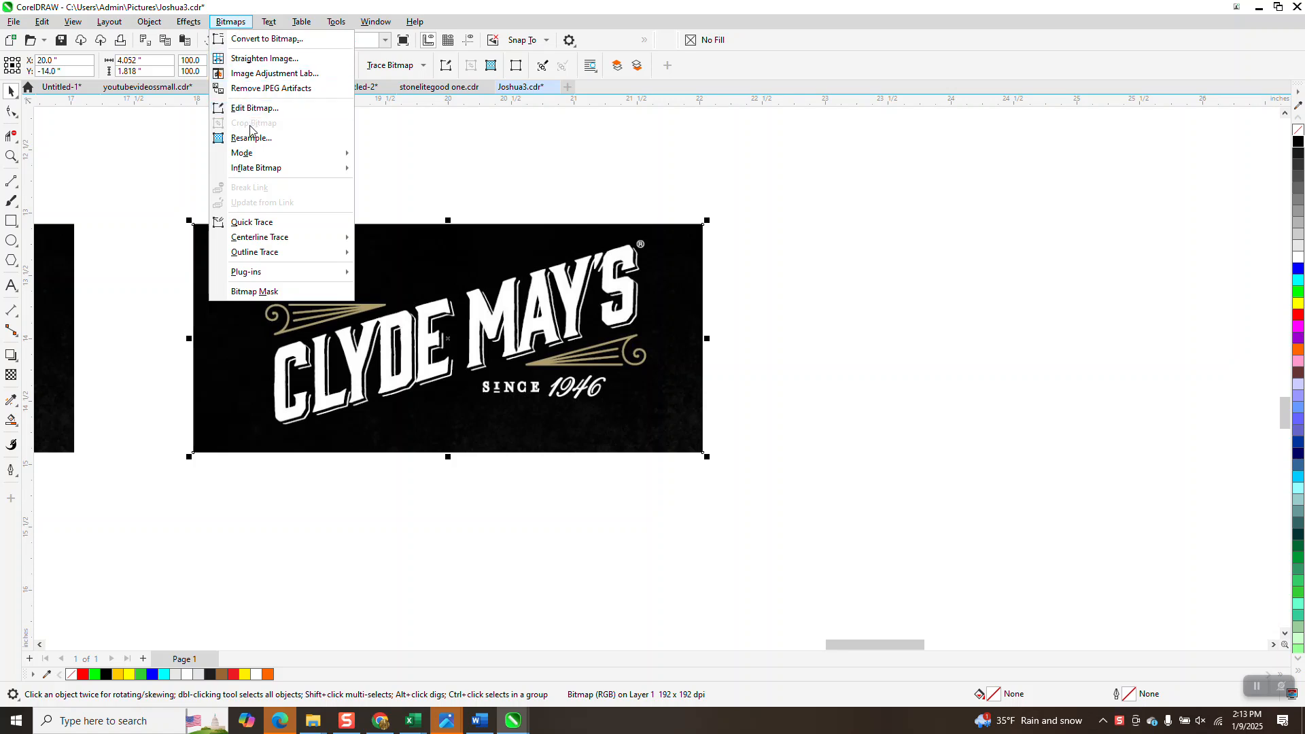
left_click(248, 137)
left_click(660, 281)
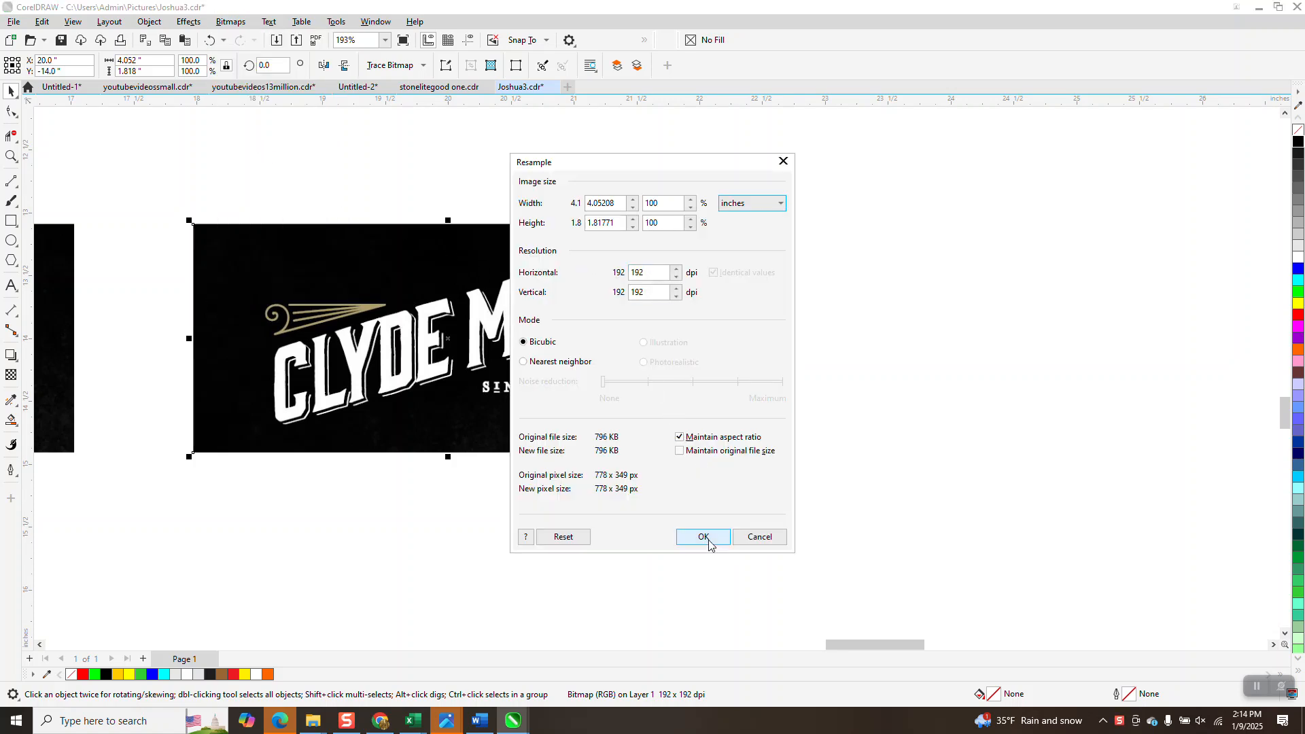
left_click(755, 537)
Scale the original logo bitmap down proportionally to about 55.6% and delete its full-size copy.
left_click_drag(191, 227, 416, 323)
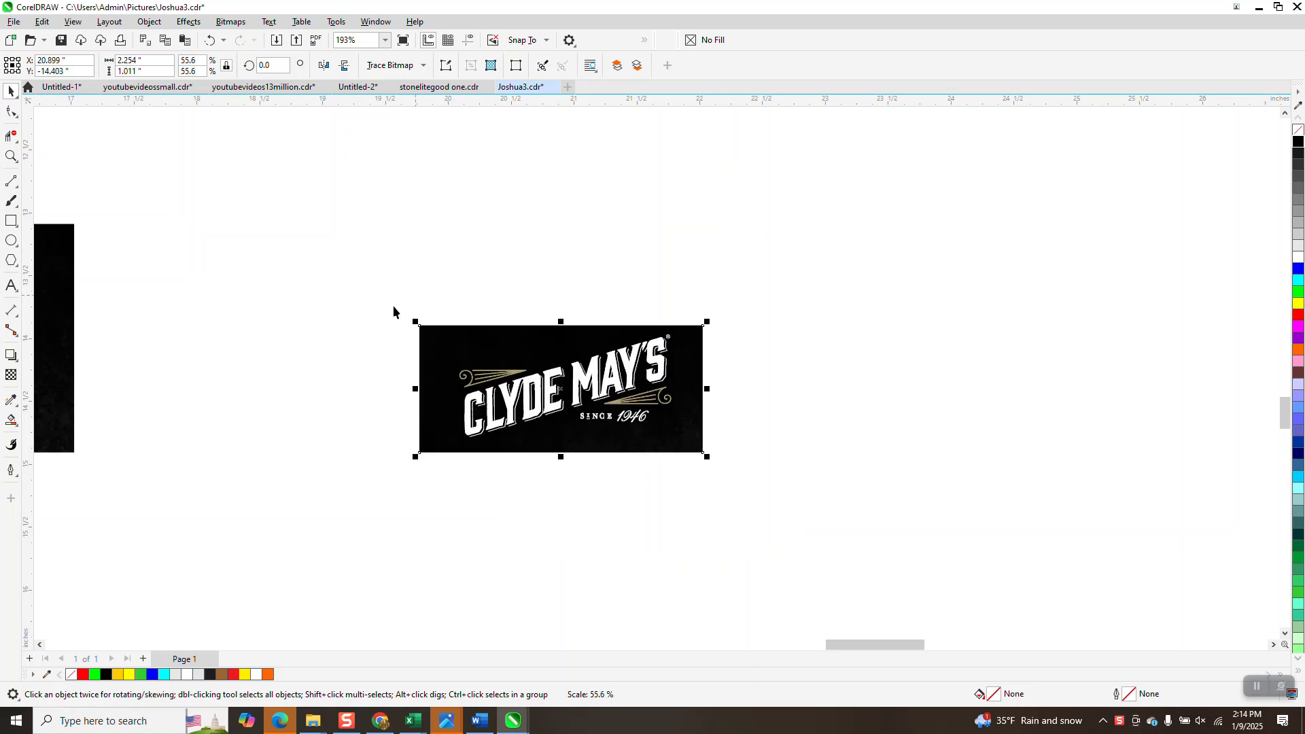
left_click(63, 303)
key("Delete")
Place a copy of the reduced logo 5 inches to its left, and set the nudge distance to 3 inches.
left_click(509, 401)
key("ctrl+d")
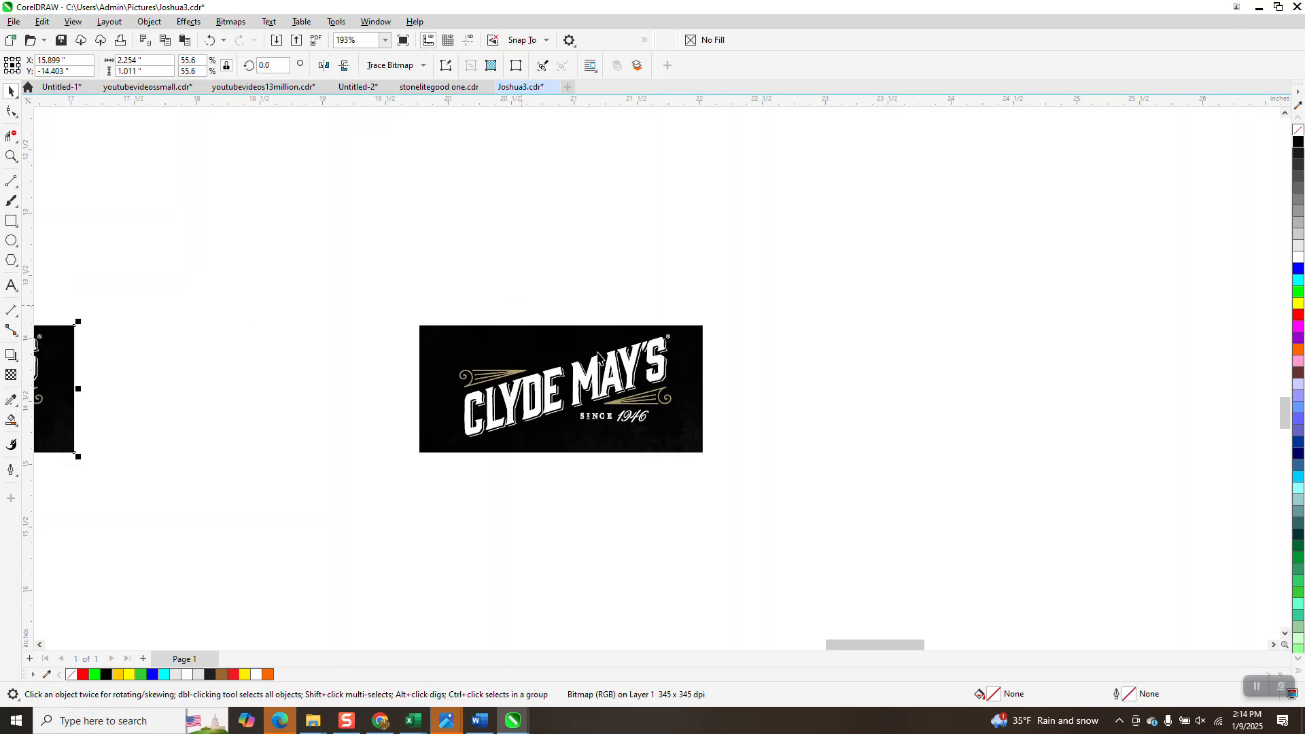
left_click(609, 371)
key("Escape")
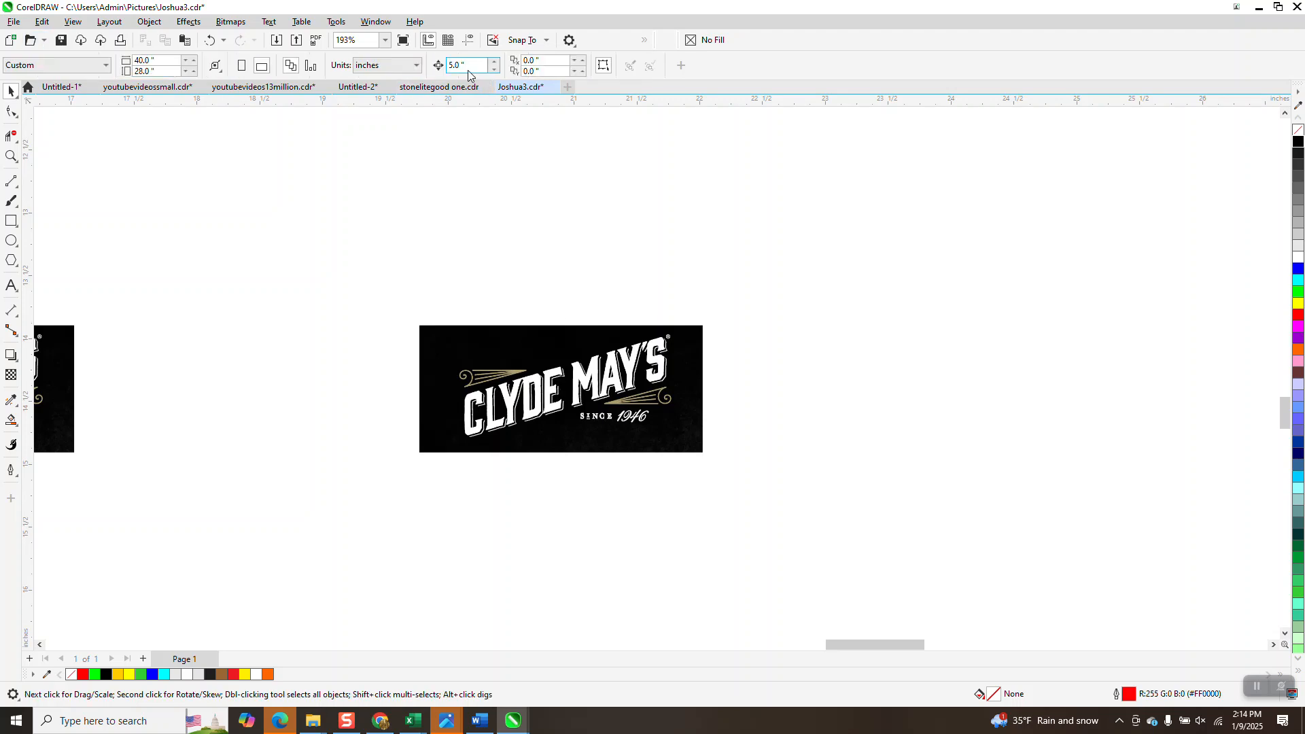
type("3")
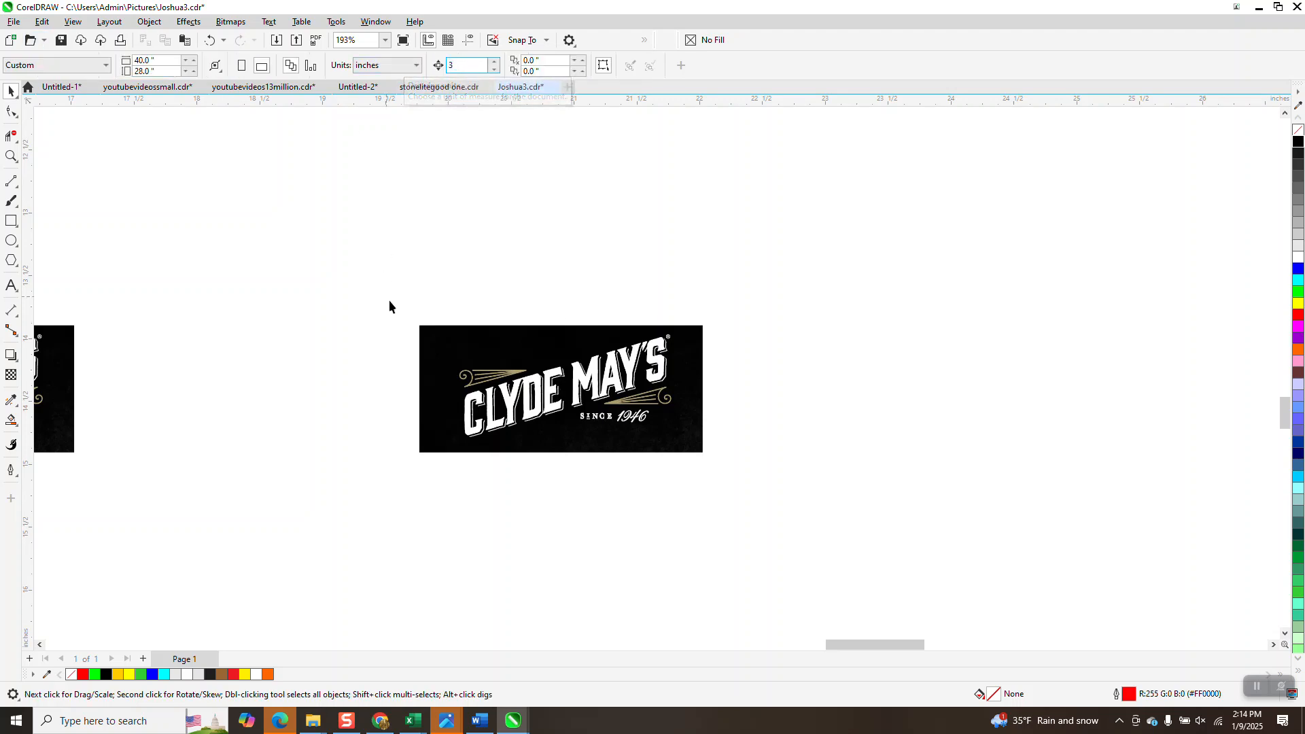
Resample the reduced original logo bitmap at 345 dpi with Bicubic mode.
left_click(441, 348)
left_click(230, 22)
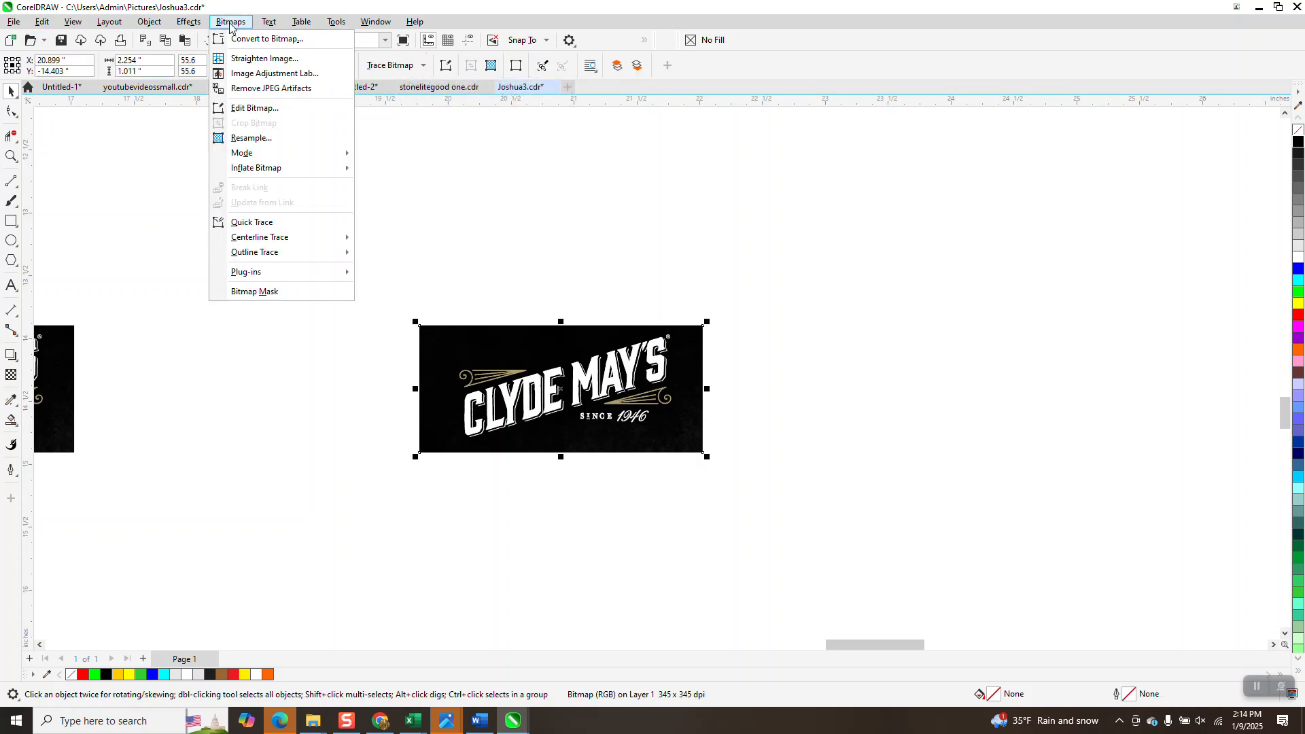
left_click(252, 138)
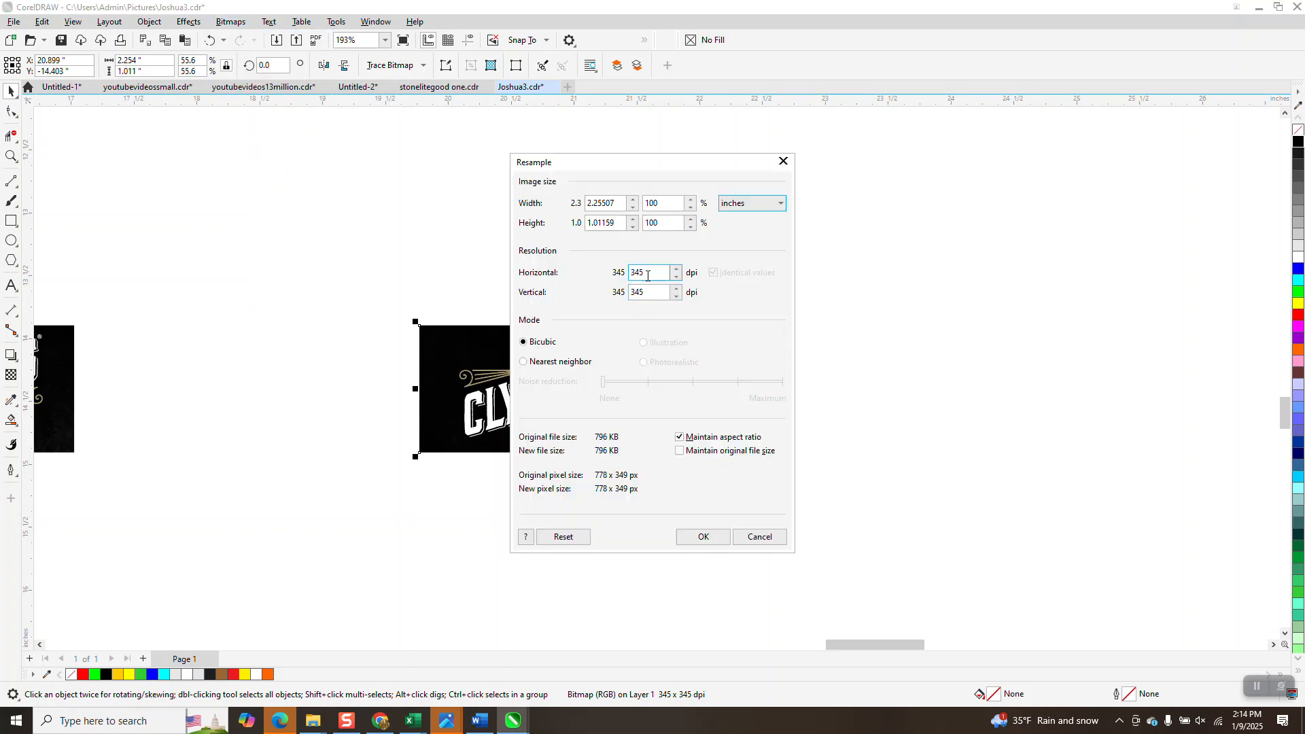
left_click(714, 537)
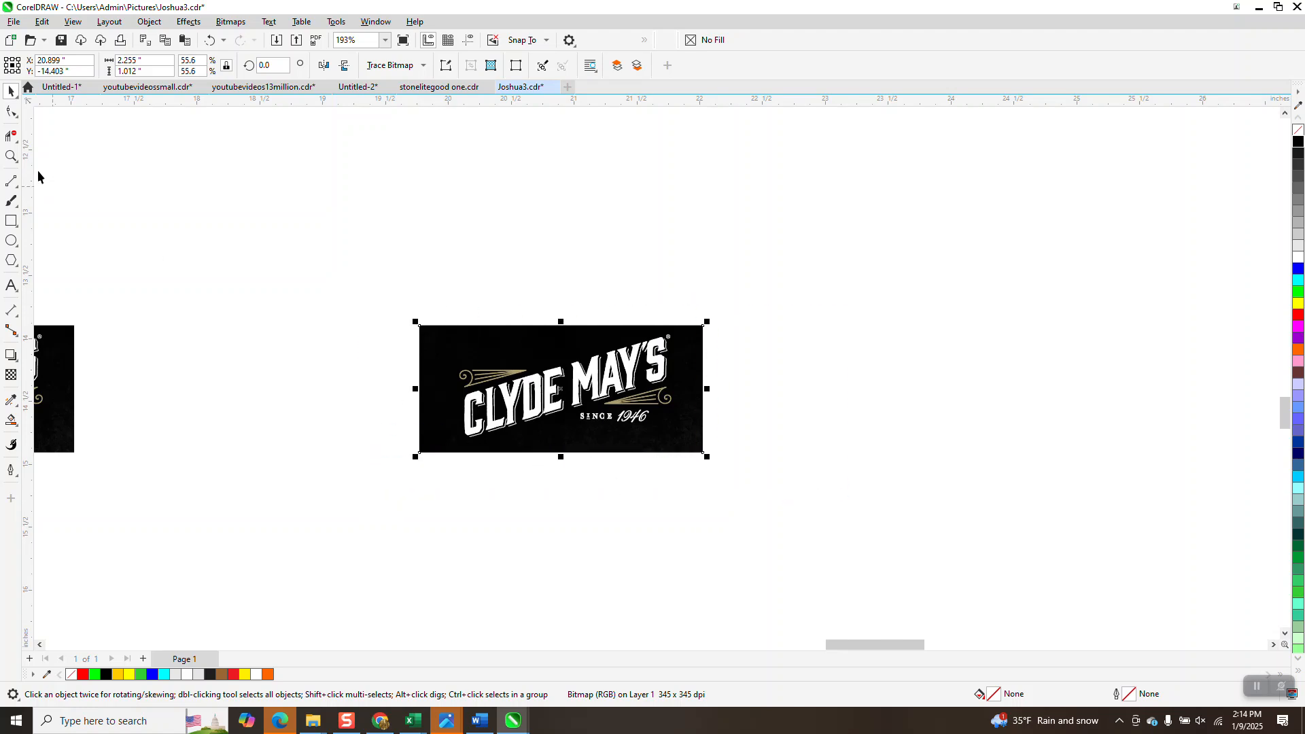
Convert the resampled logo to a Black and White (1-bit) bitmap at 300 dpi with anti-aliasing.
left_click(11, 156)
left_click_drag(374, 303, 811, 481)
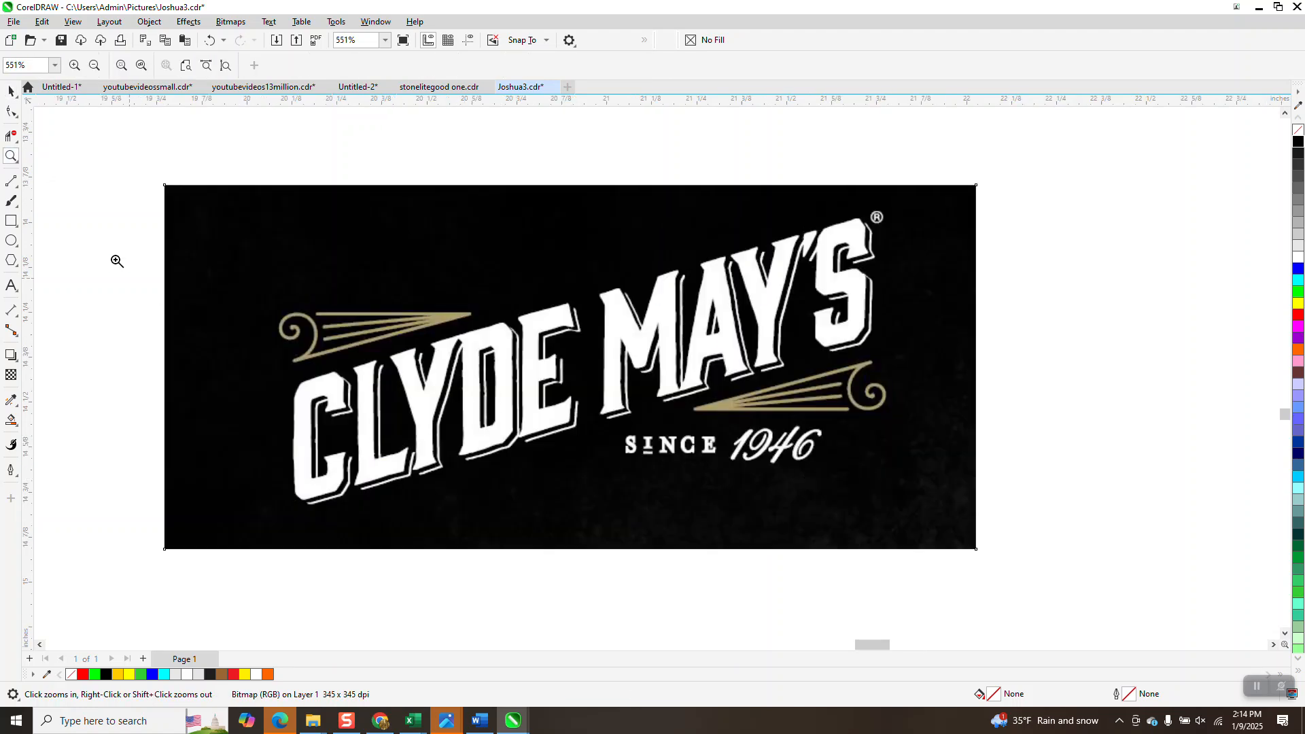
left_click(11, 90)
left_click(260, 194)
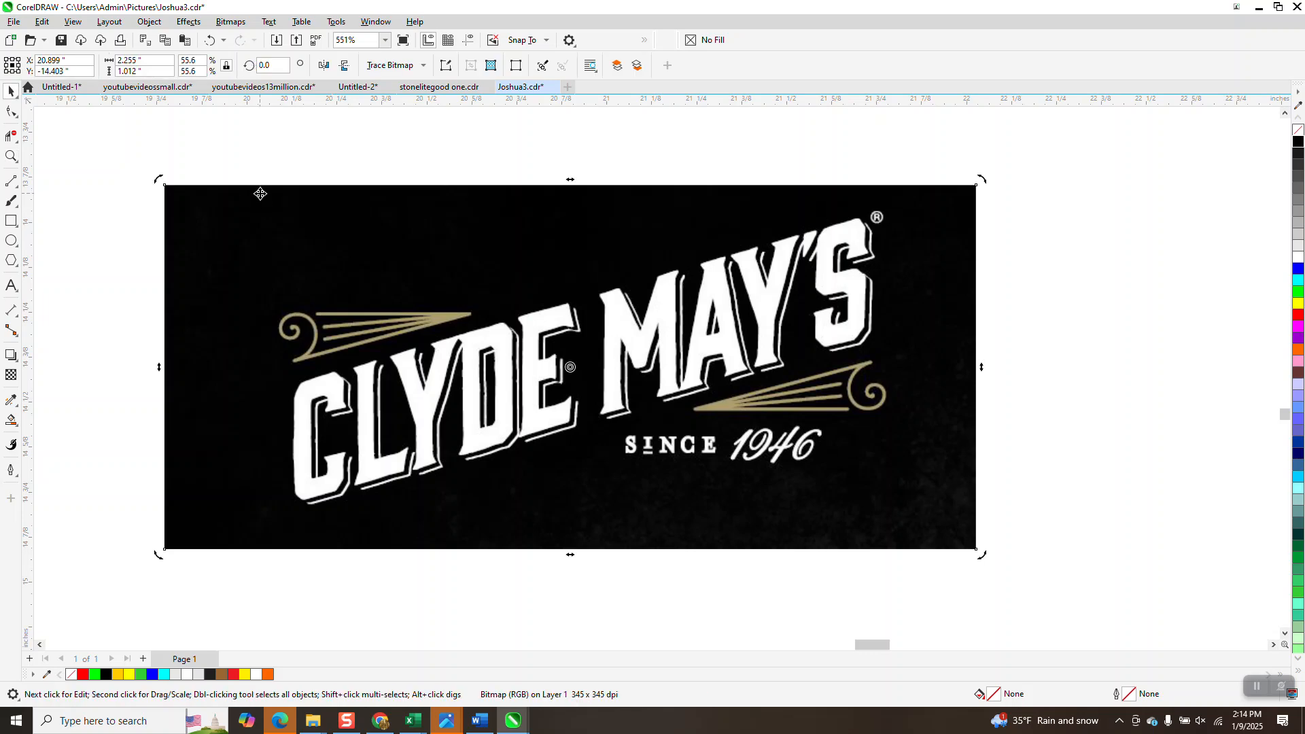
left_click(230, 21)
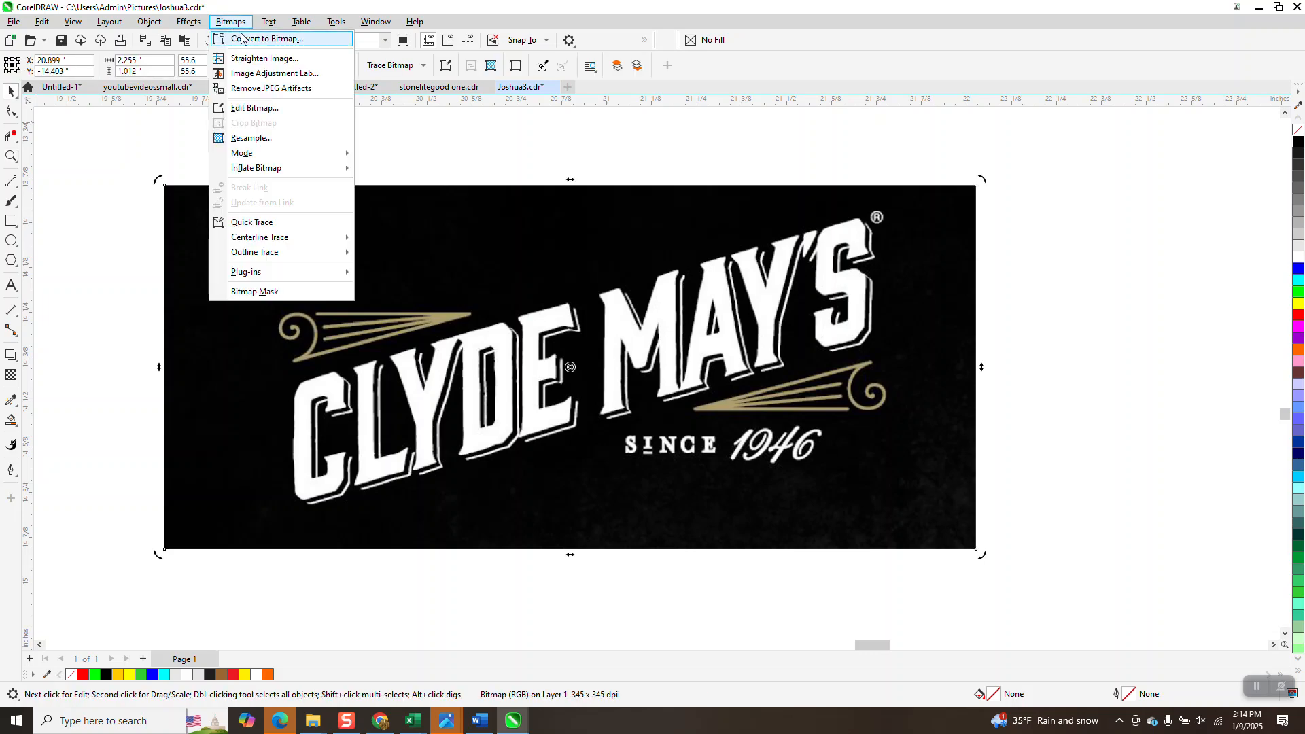
left_click(252, 41)
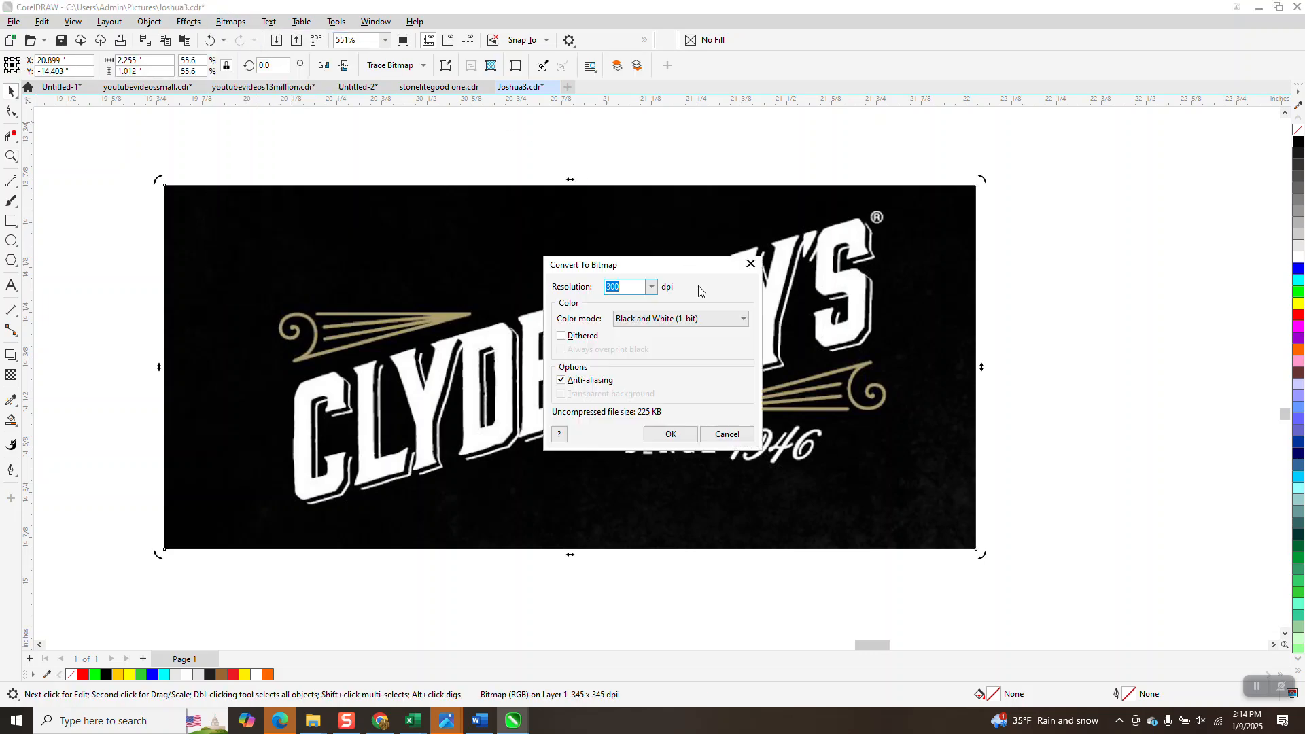
left_click(670, 434)
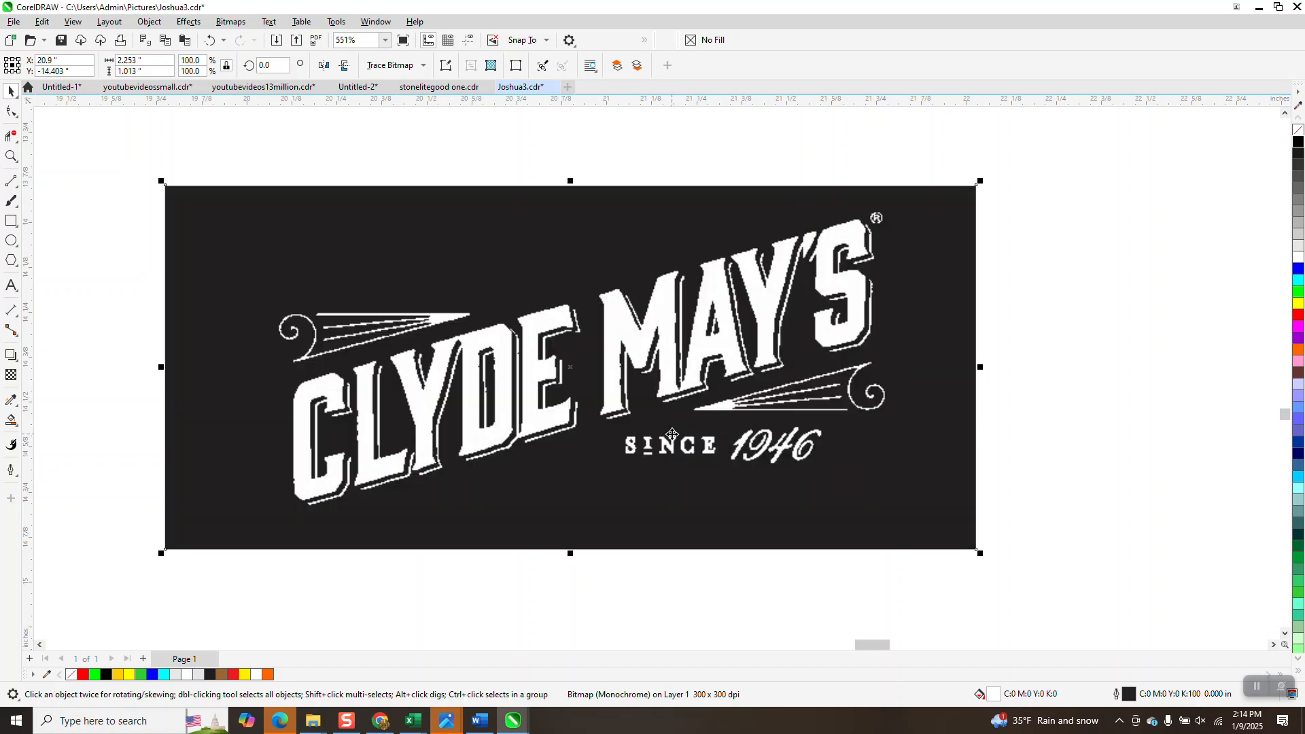
Outline-trace the monochrome logo as Clipart with detail 100, removing the background color from the entire image.
scroll(612, 404, "down", 1)
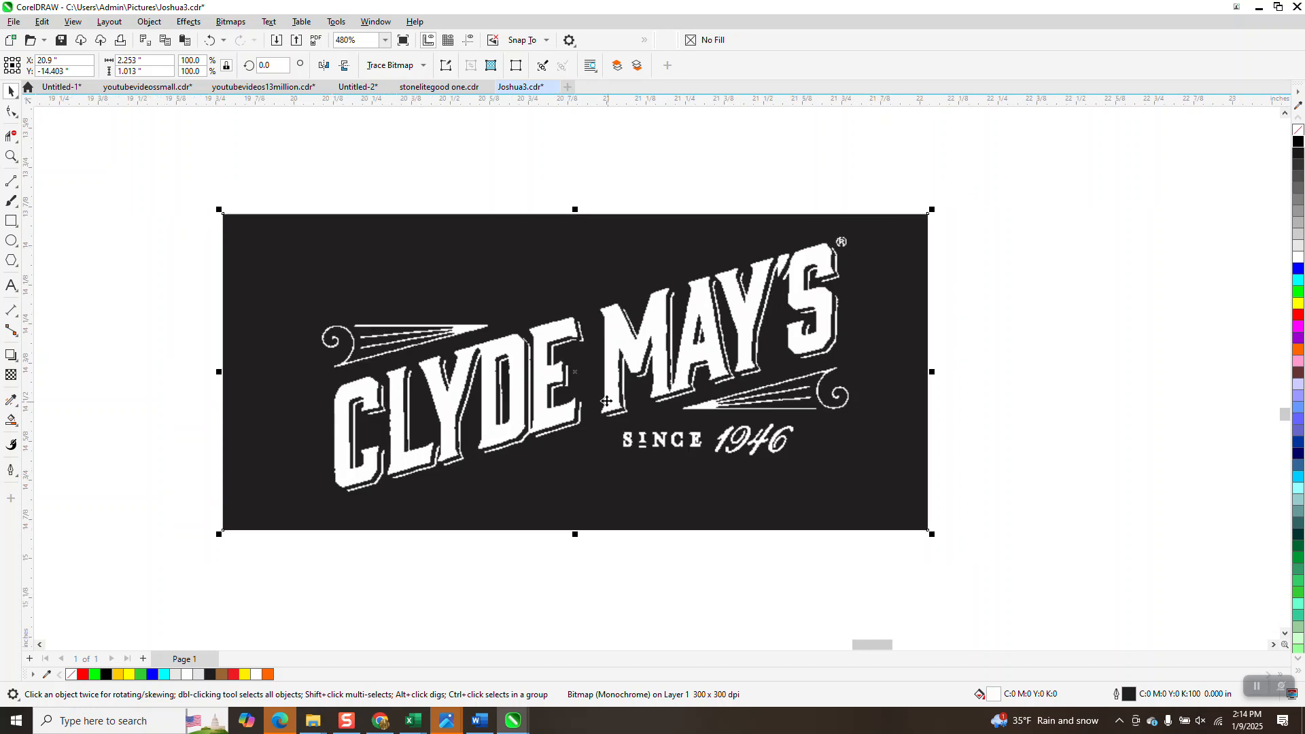
scroll(561, 384, "down", 1)
scroll(560, 384, "down", 1)
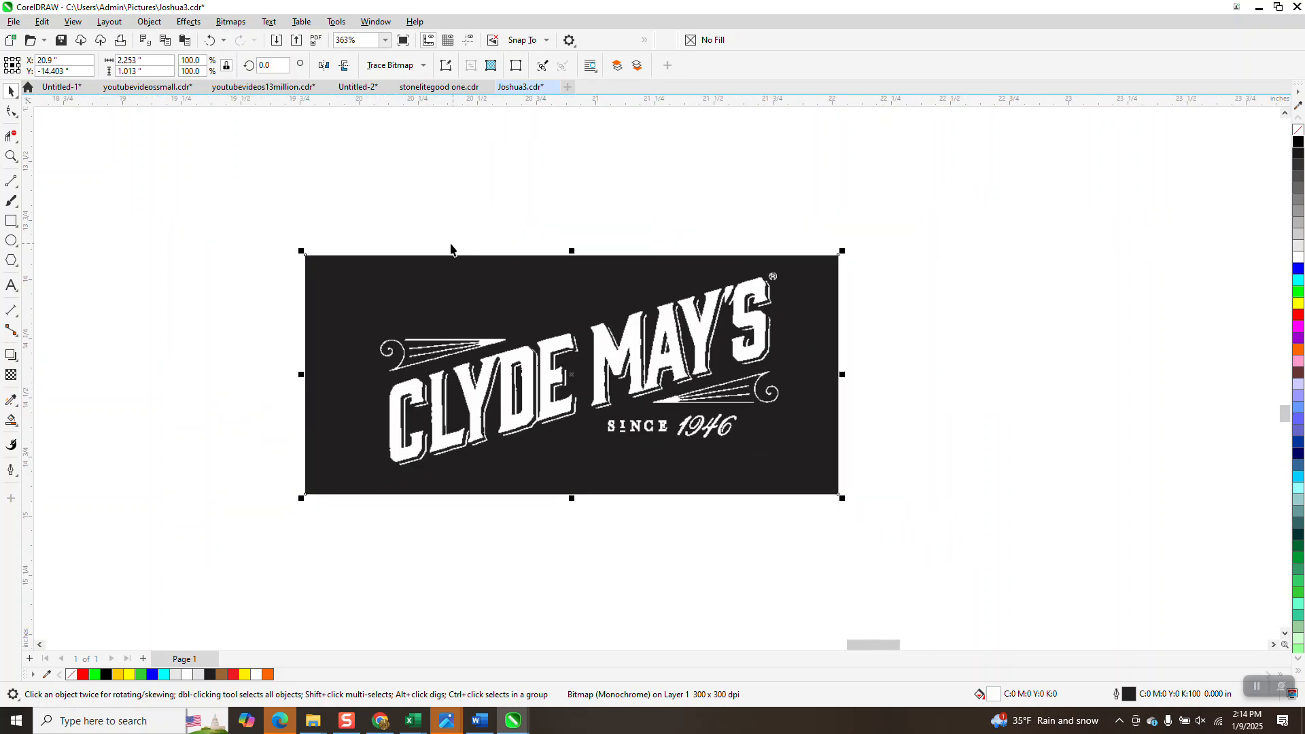
left_click(422, 66)
mouse_move(412, 116)
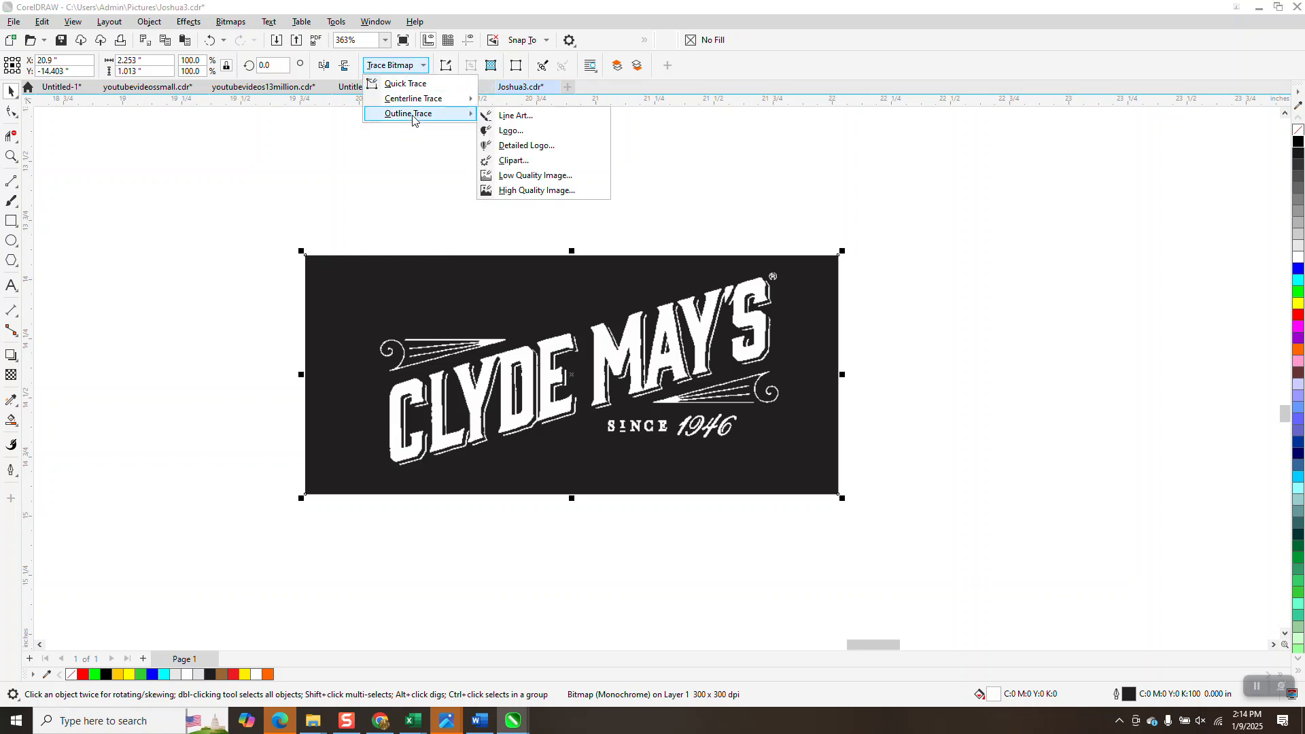
left_click(505, 160)
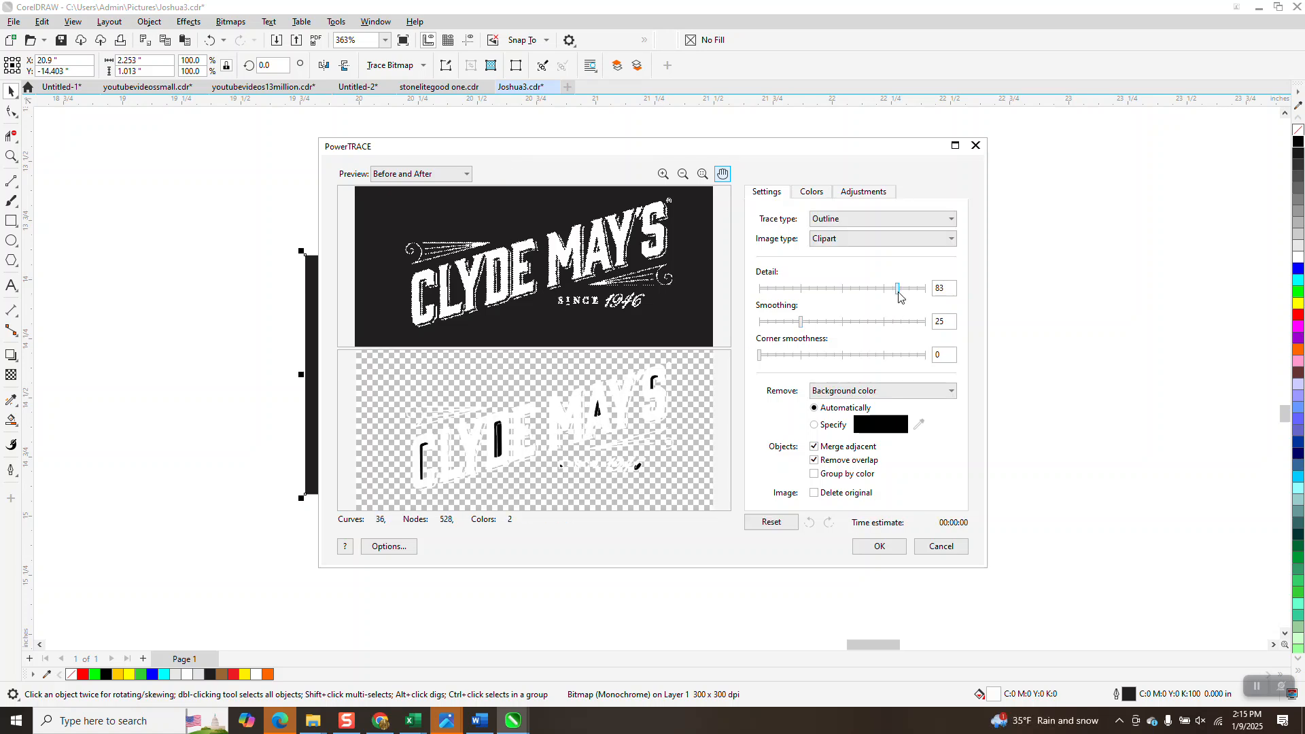
left_click_drag(899, 293, 925, 296)
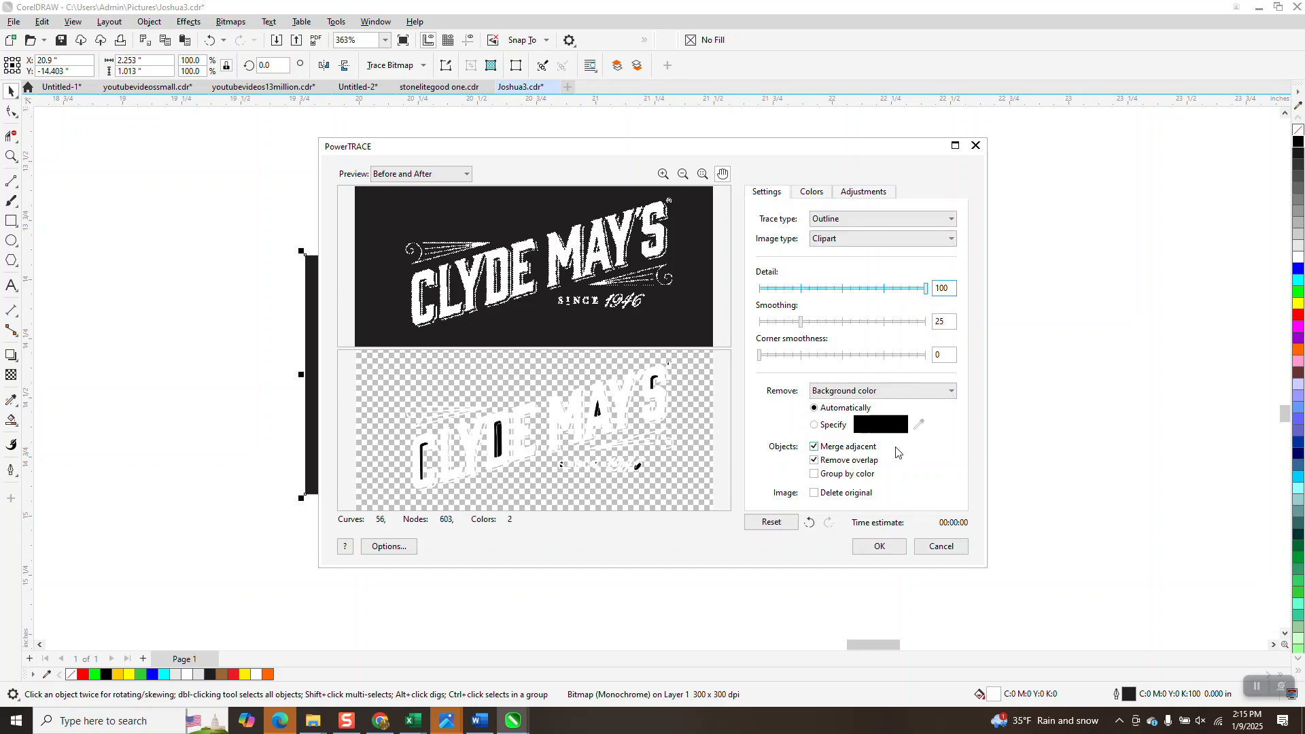
left_click(949, 396)
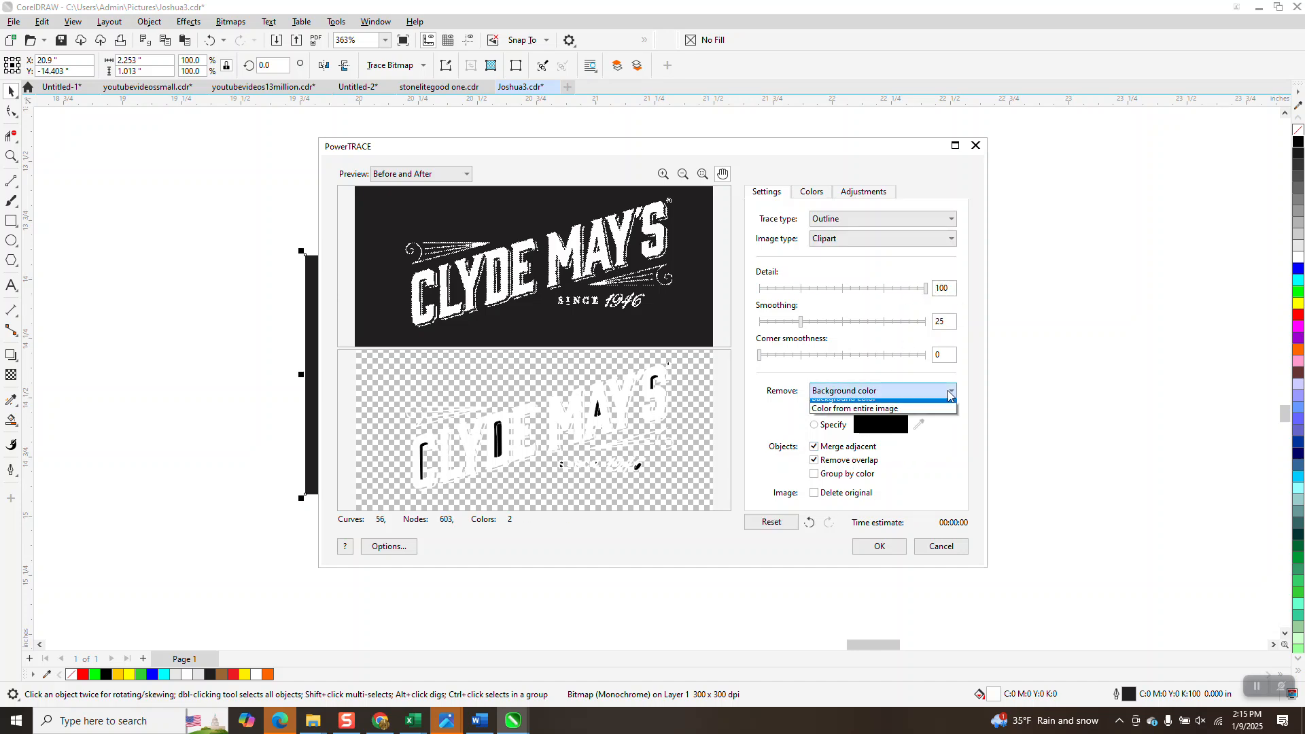
left_click(869, 426)
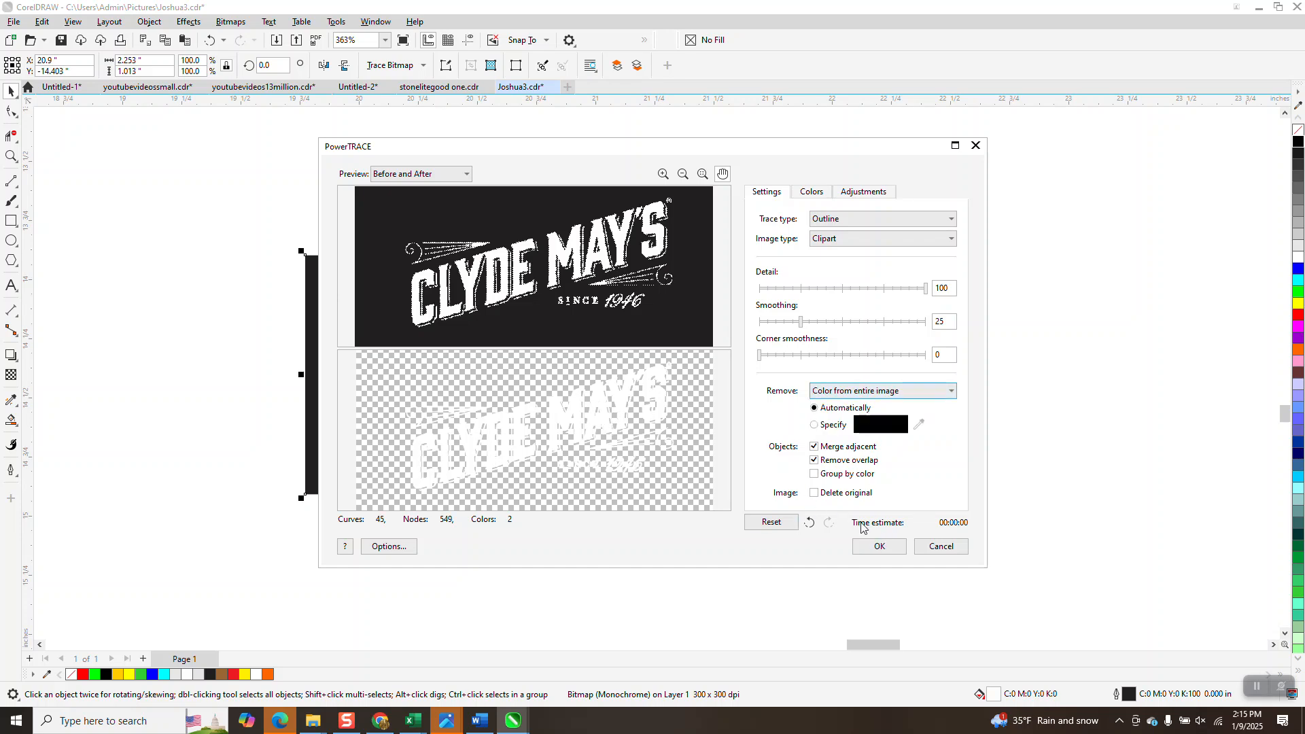
left_click(880, 545)
Move the traced logo 3 inches to the right, give it a black outline and inspect its curves.
key("Right")
scroll(478, 427, "down", 1)
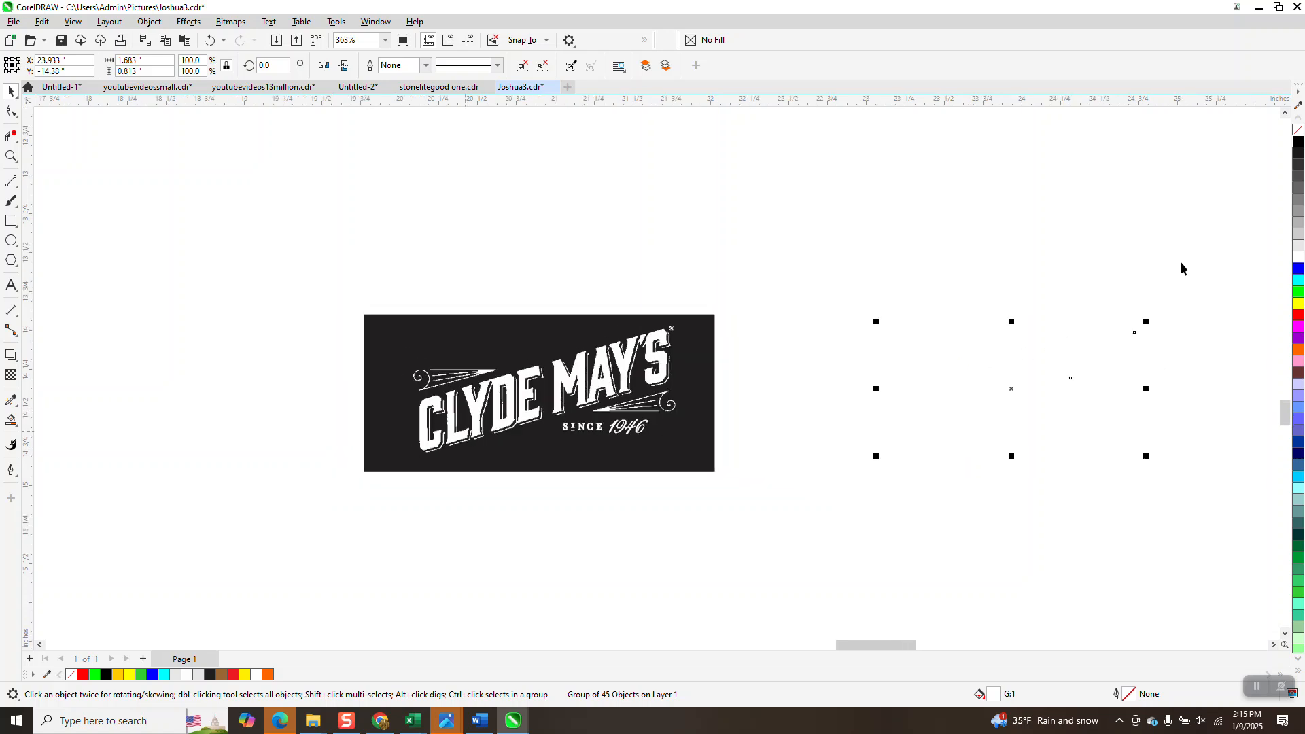
right_click(1299, 143)
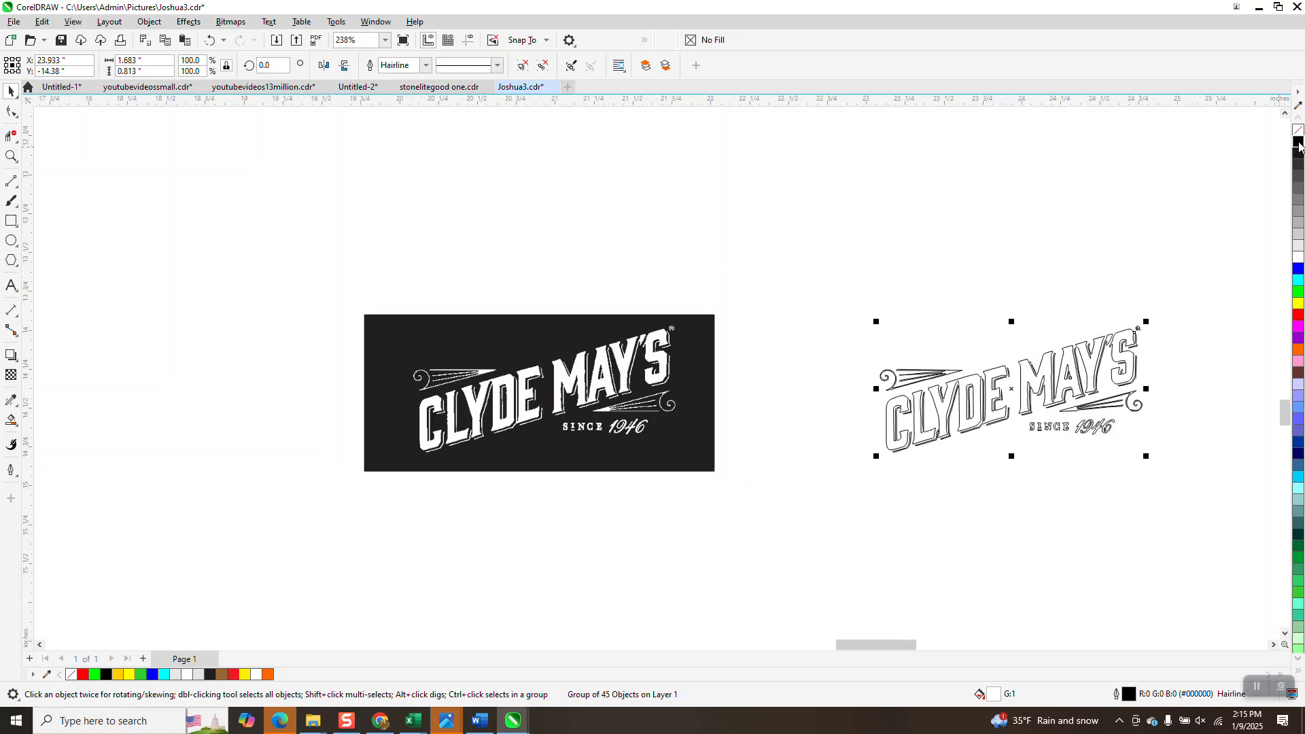
left_click(10, 157)
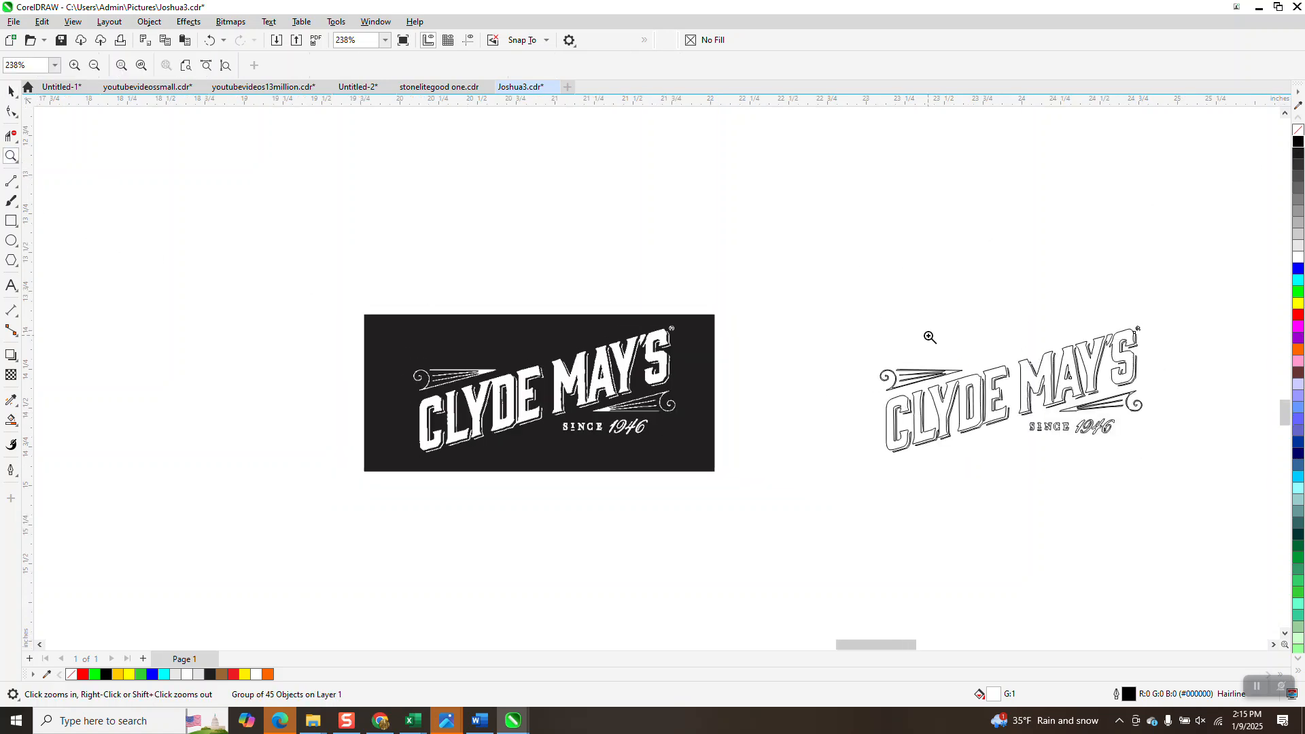
left_click_drag(890, 352, 1102, 457)
scroll(547, 354, "down", 1)
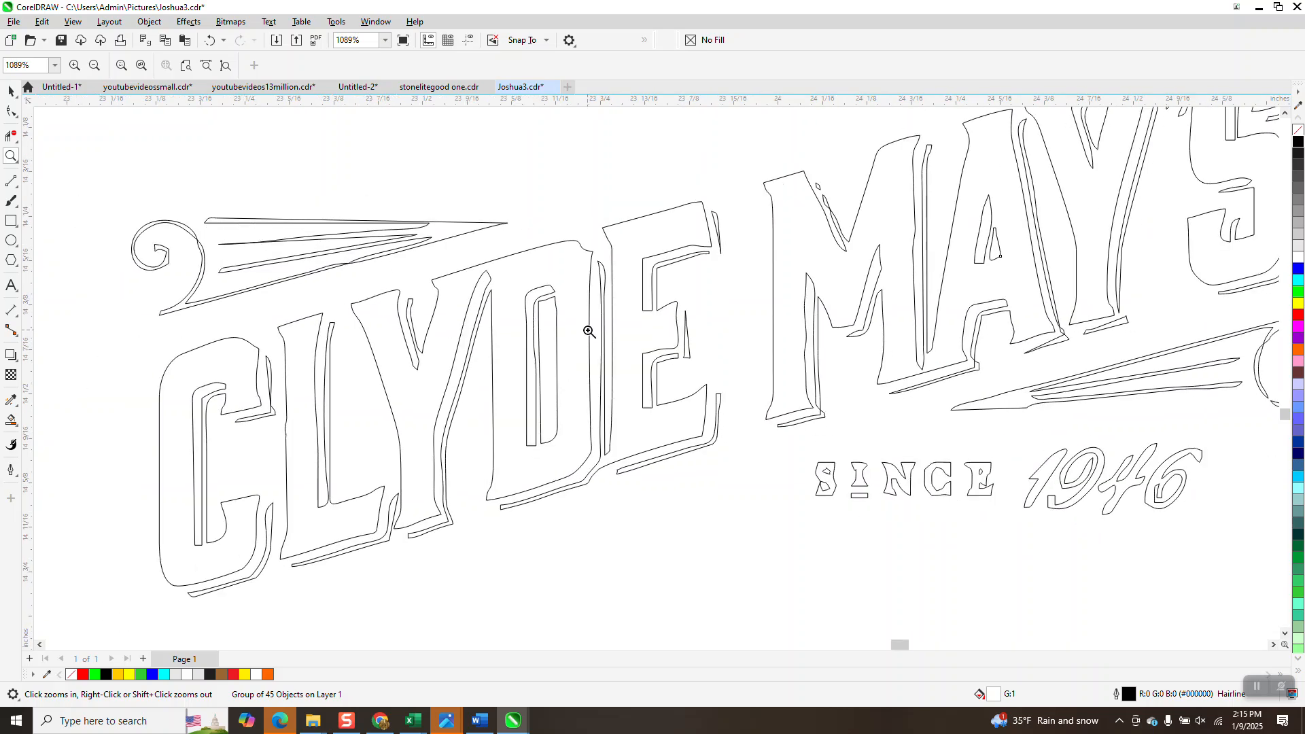
scroll(591, 329, "down", 10)
Undo the logo's tracing and its conversion to black and white, restoring the resampled color bitmap.
left_click(11, 90)
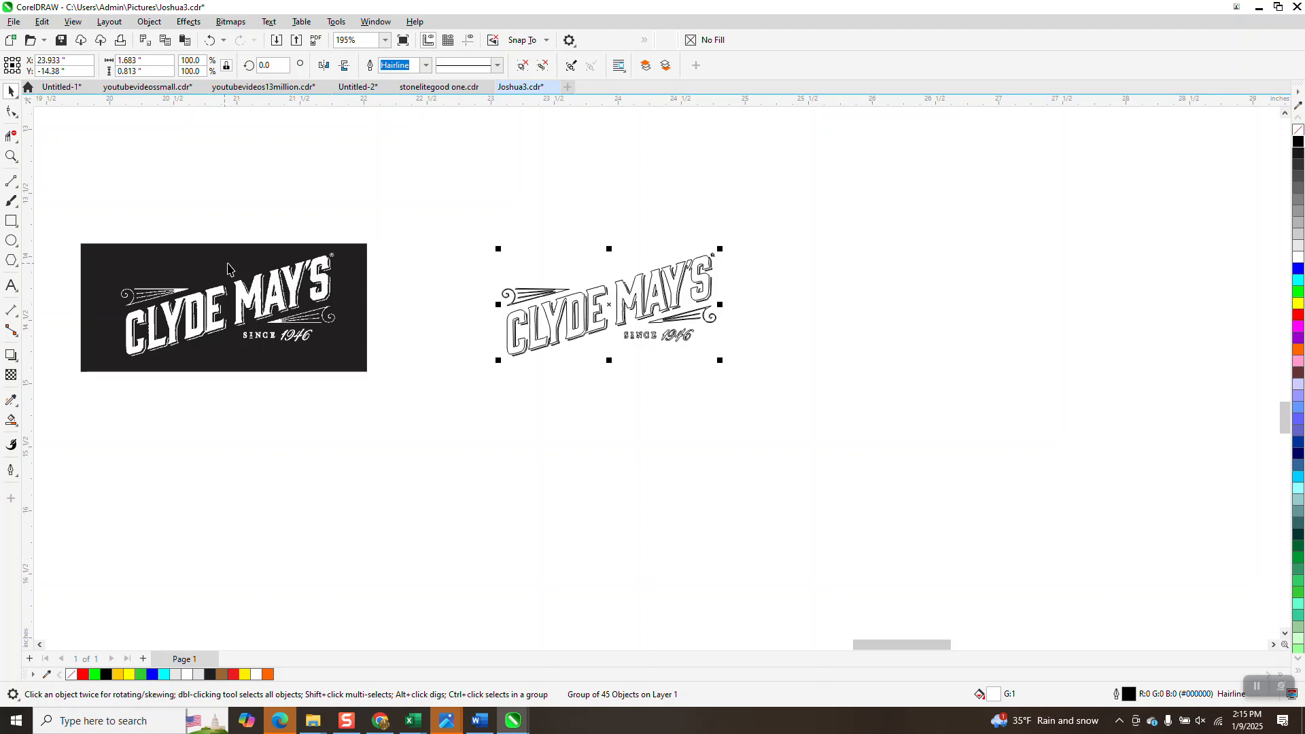
left_click_drag(427, 236, 800, 374)
left_click(210, 41)
left_click(211, 42)
left_click(211, 42)
left_click(212, 42)
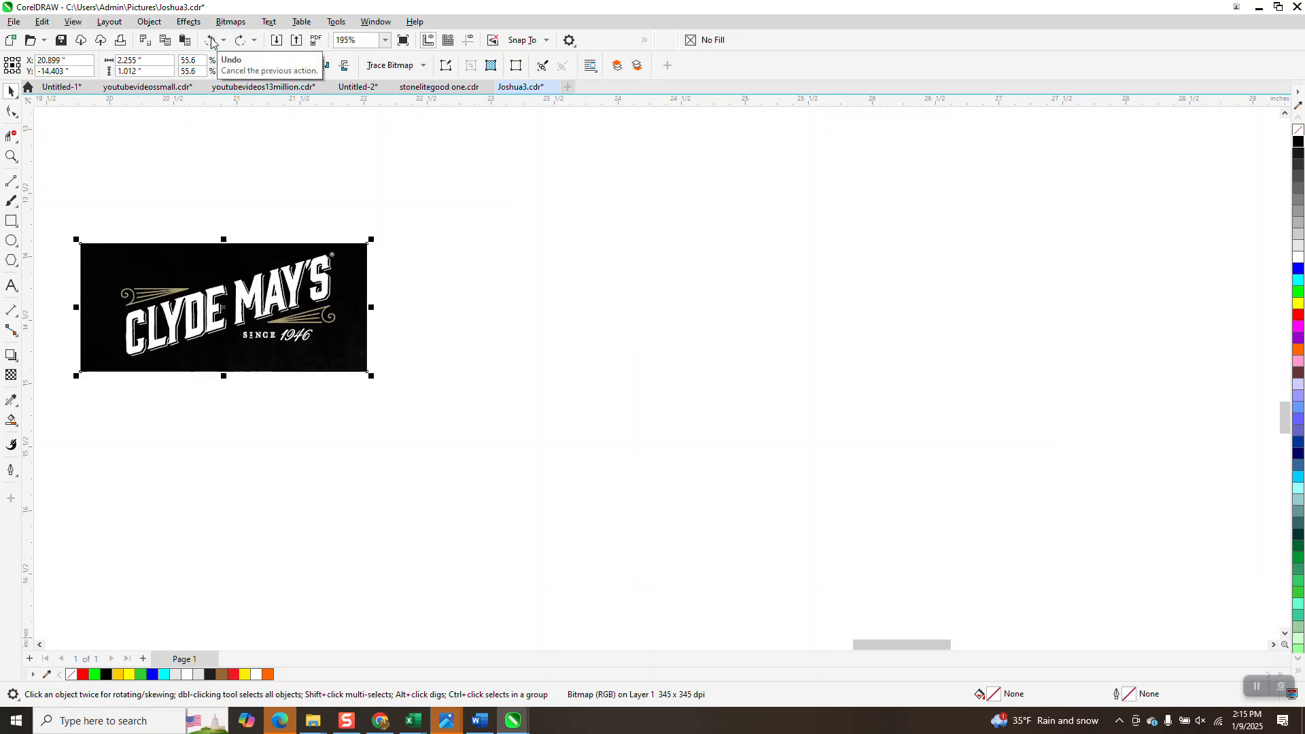
Convert the resampled color logo to a Grayscale (8-bit) bitmap at 300 dpi with anti-aliasing and a transparent background.
left_click(231, 21)
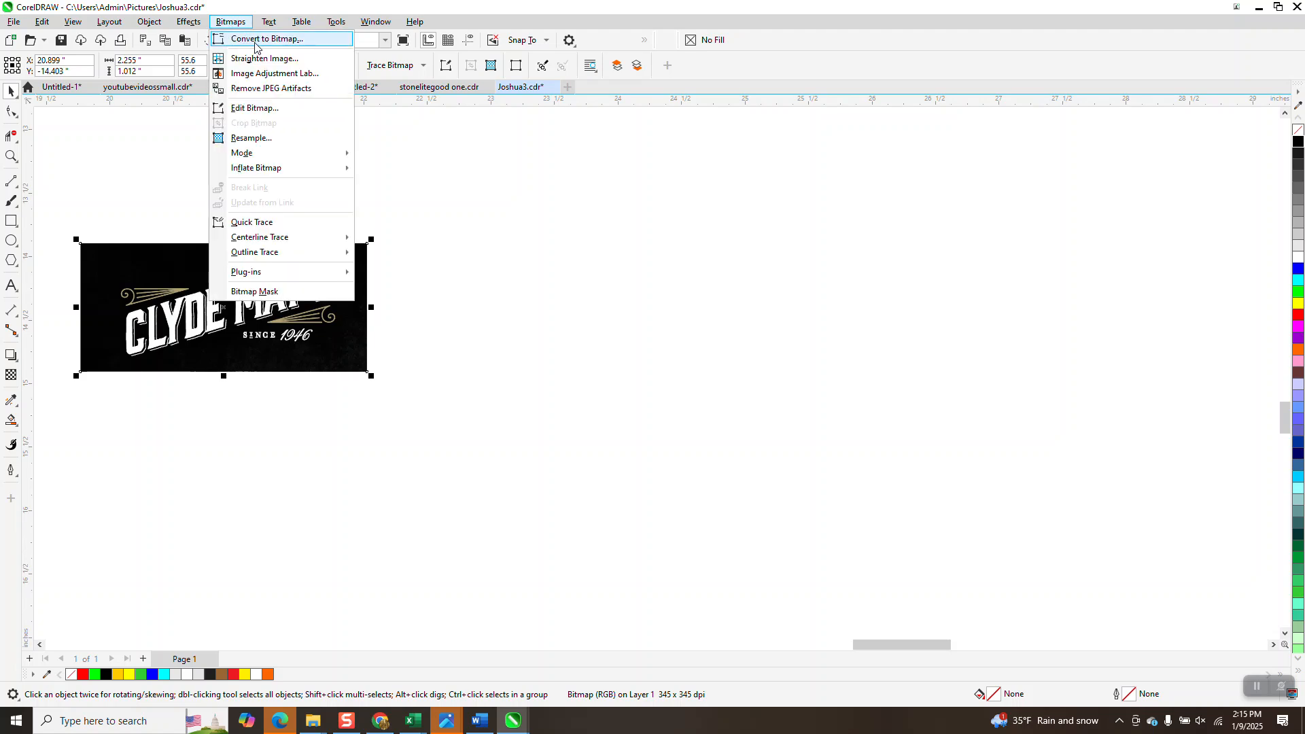
left_click(256, 41)
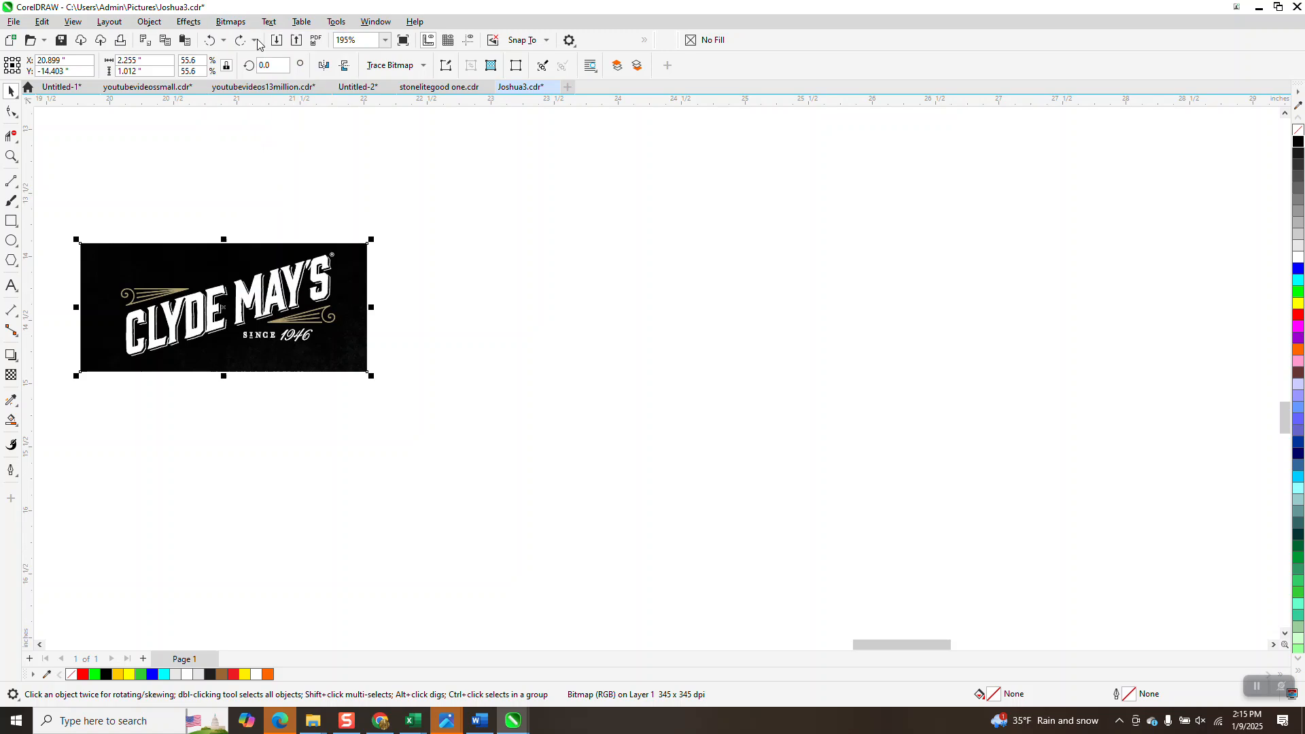
left_click(738, 318)
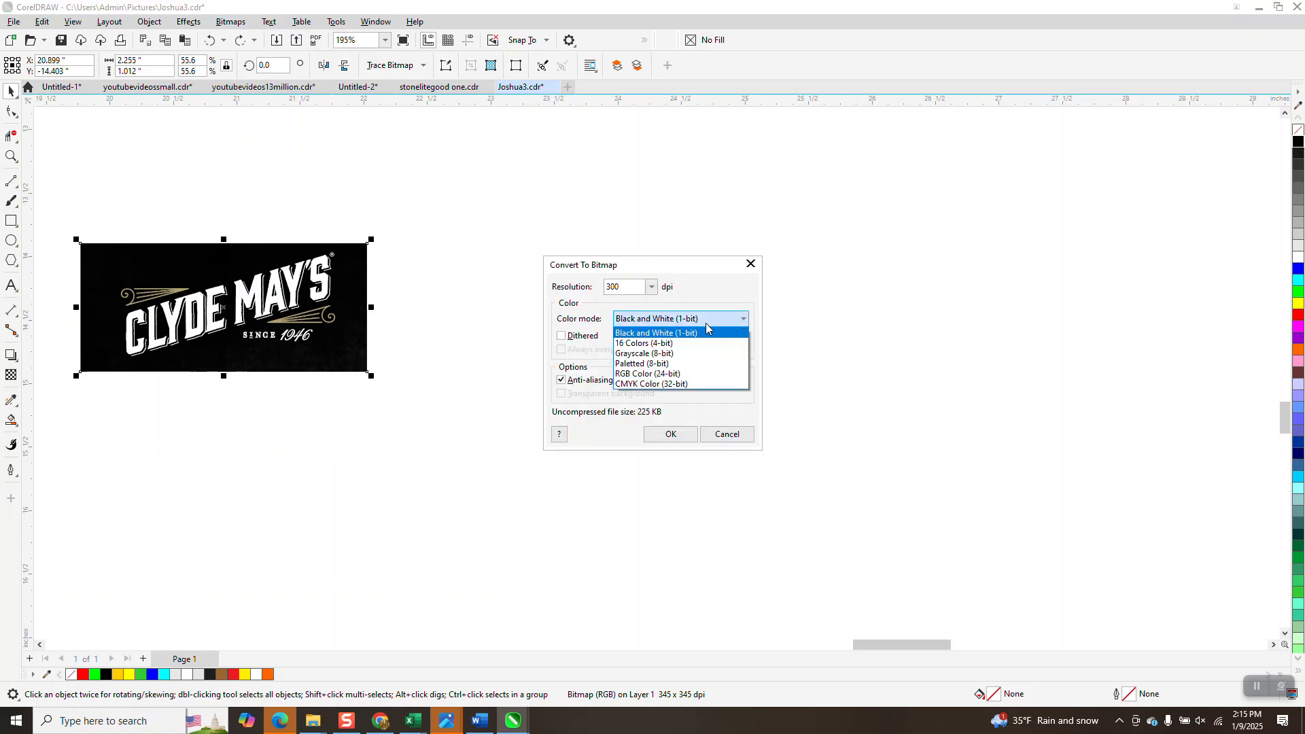
left_click(659, 355)
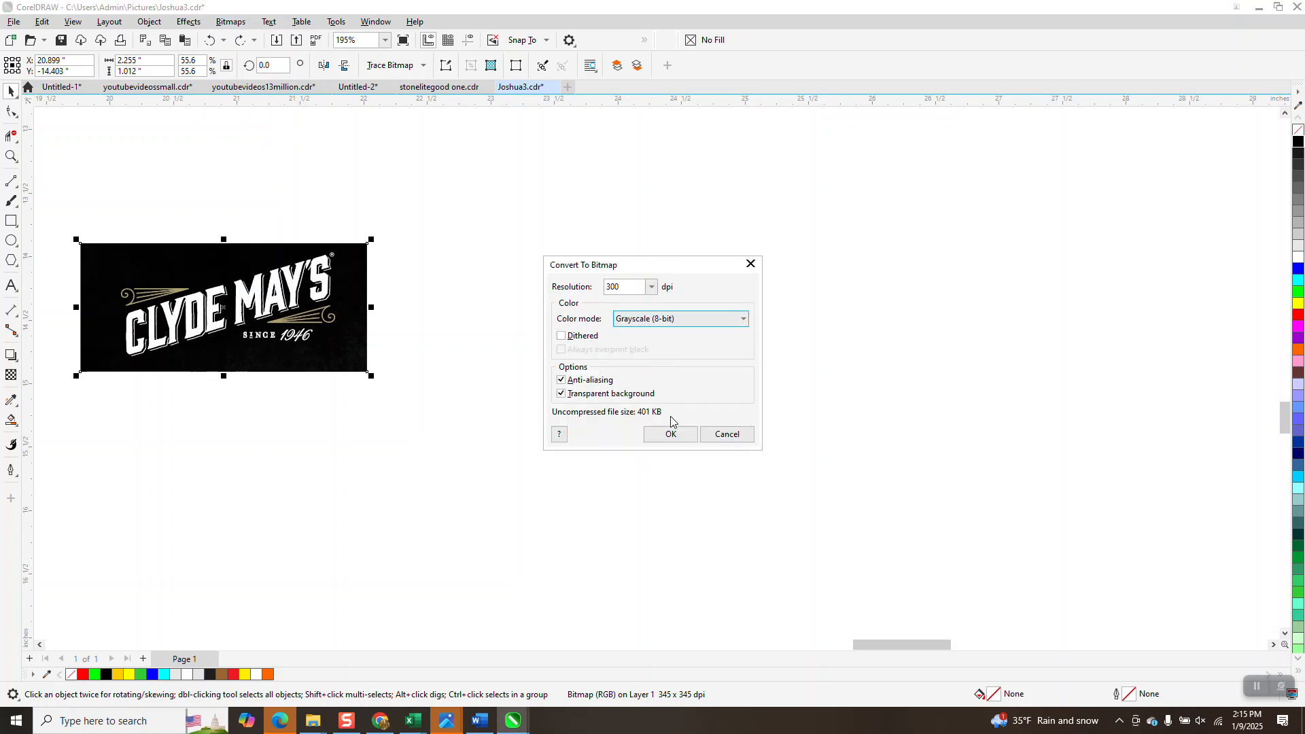
left_click(672, 433)
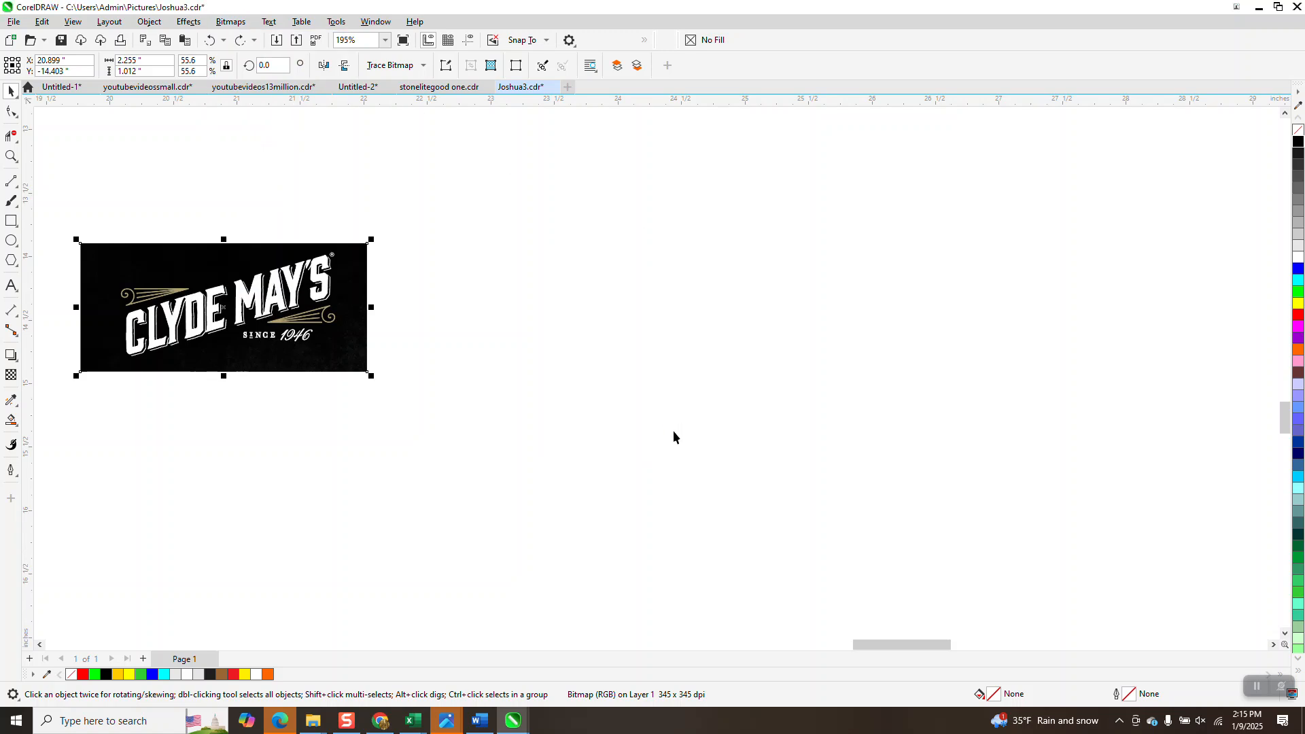
Paste the earlier black-outlined logo trace back beside the bitmap and move it 3 inches to the right.
right_click(533, 465)
left_click(577, 570)
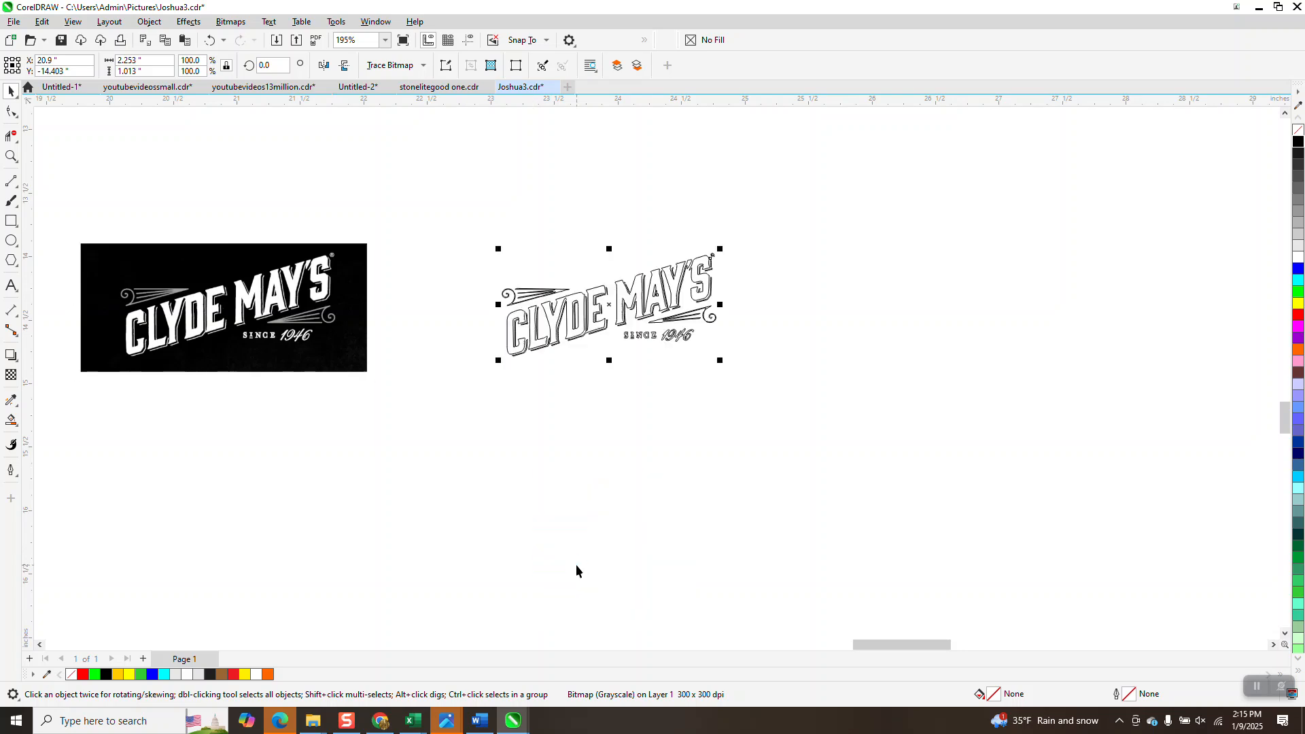
left_click_drag(626, 371, 598, 497)
left_click(211, 40)
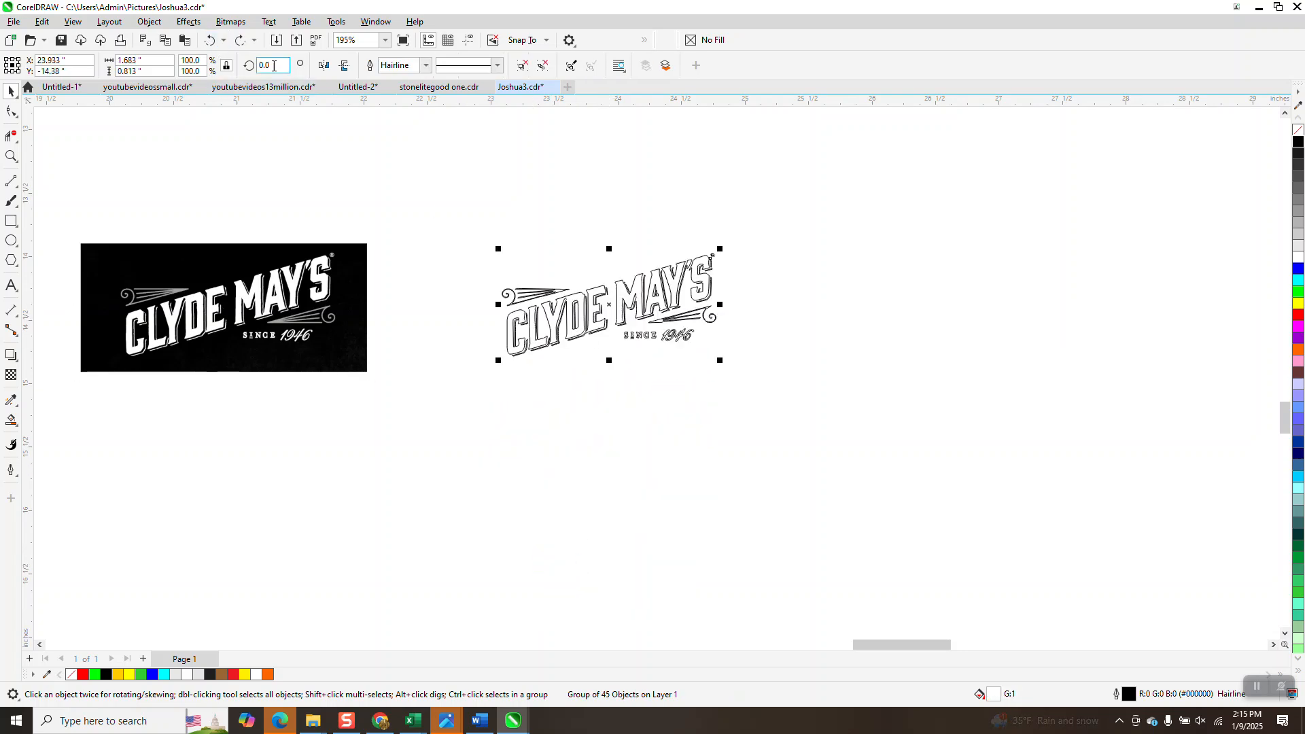
left_click(210, 40)
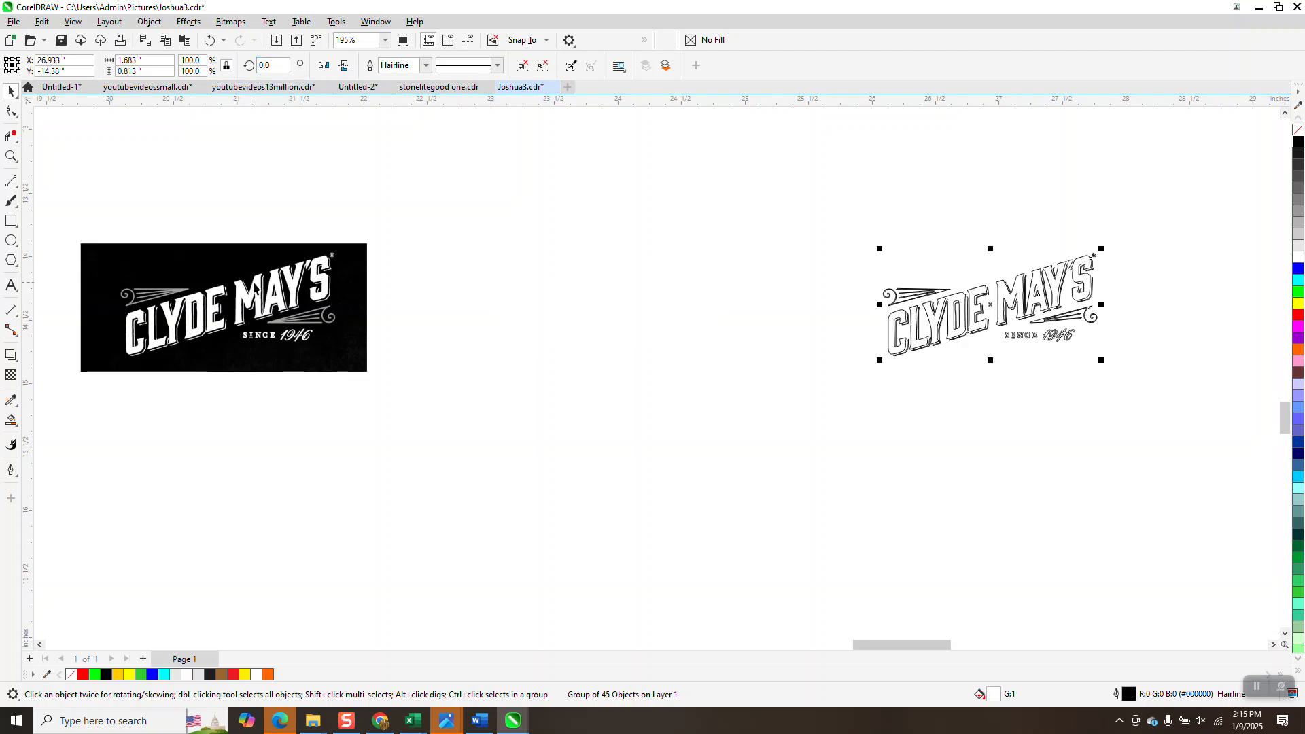
Outline-trace the grayscale logo as Clipart with detail 100, removing the background color from the entire image.
left_click(12, 156)
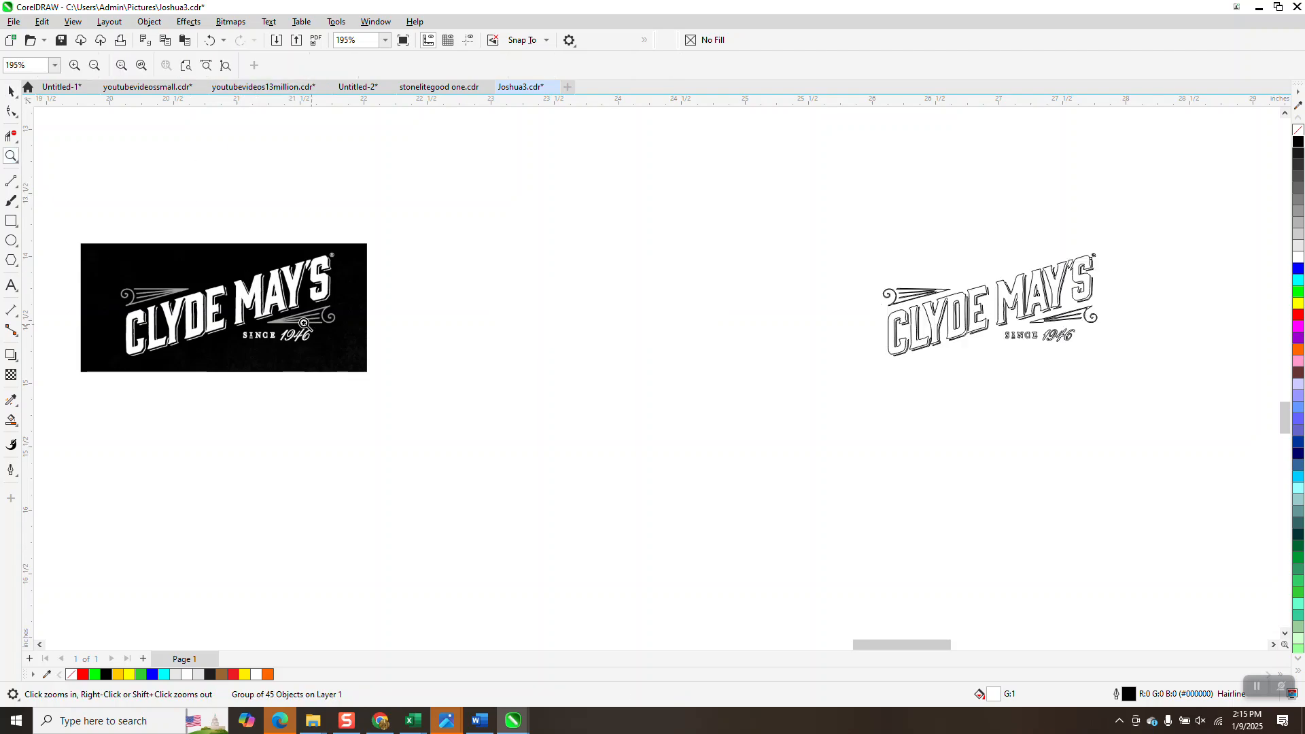
left_click_drag(144, 273, 215, 317)
scroll(227, 268, "down", 4)
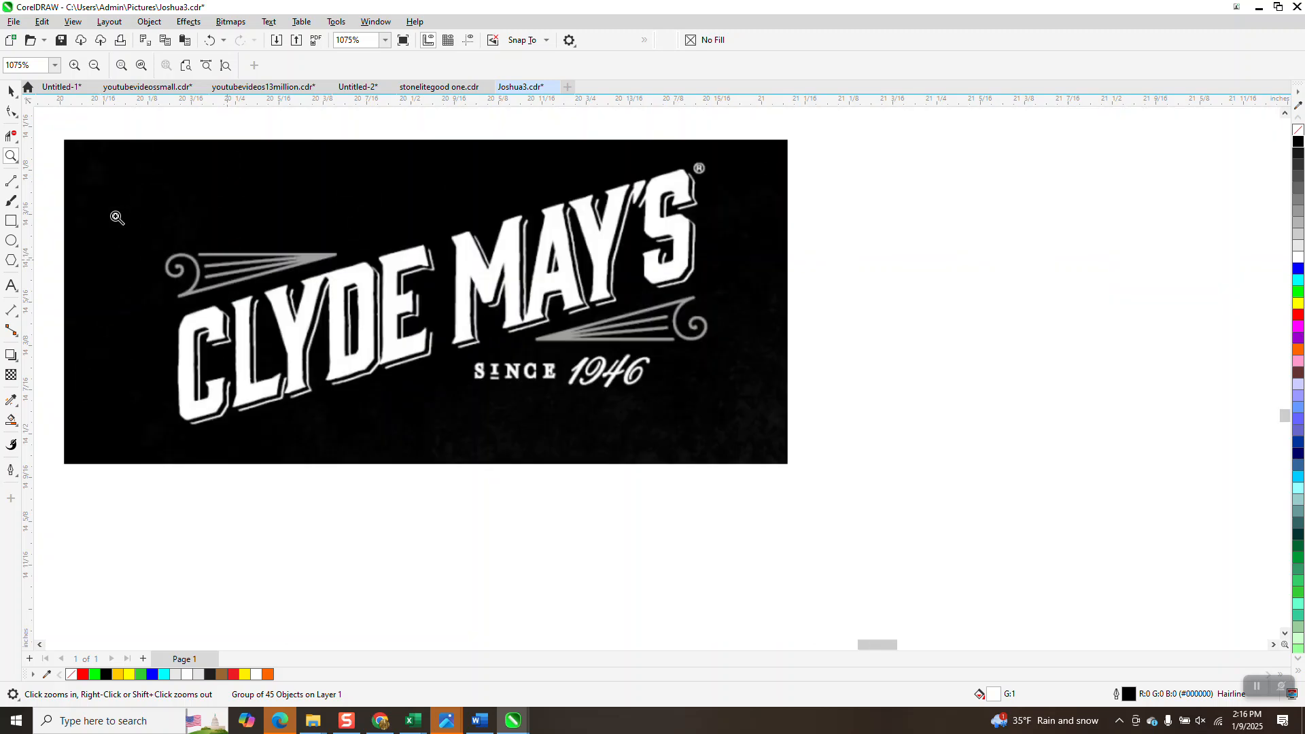
left_click(12, 91)
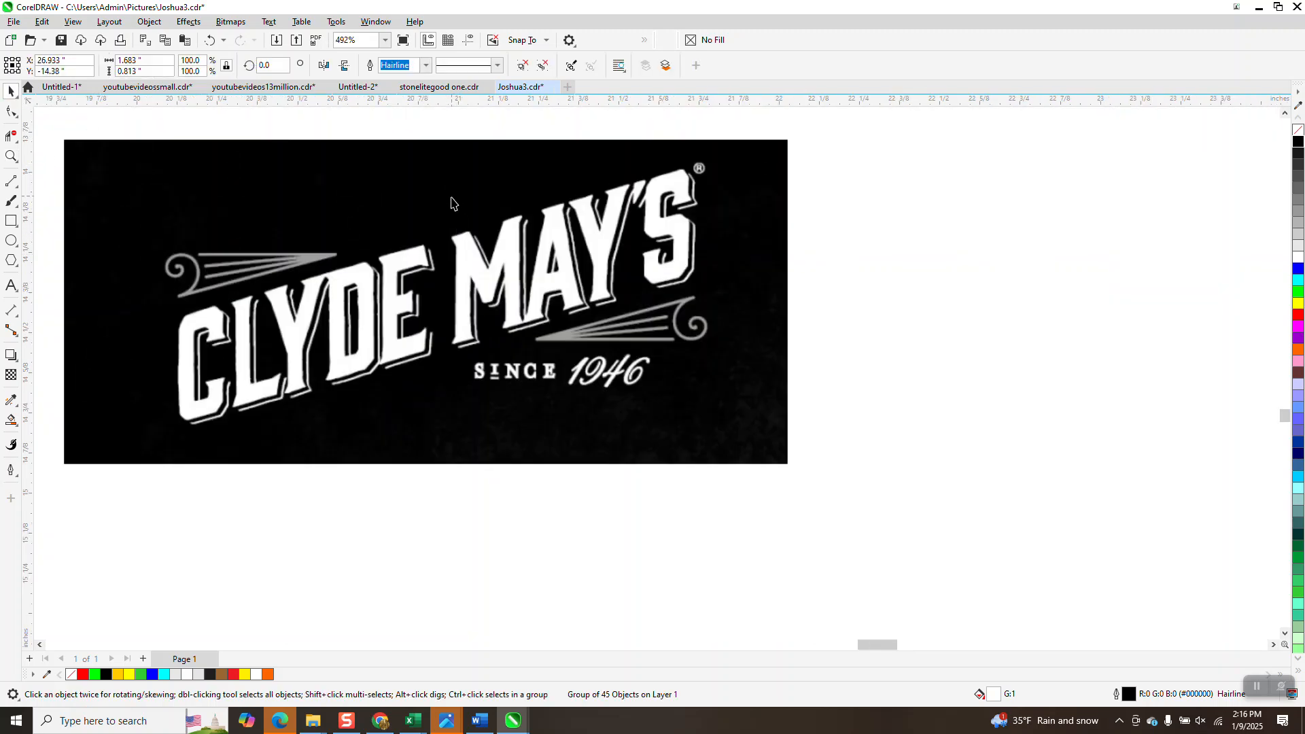
left_click(469, 262)
left_click(423, 66)
mouse_move(424, 117)
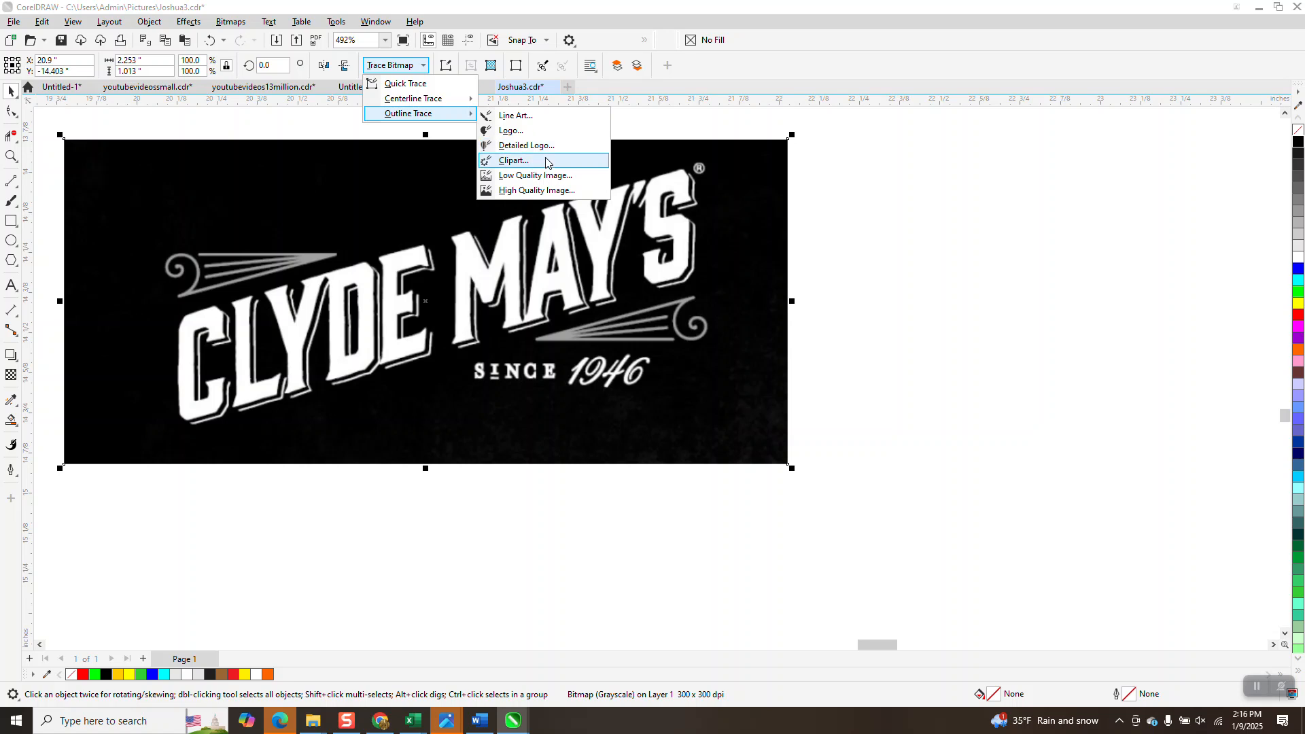
left_click(533, 163)
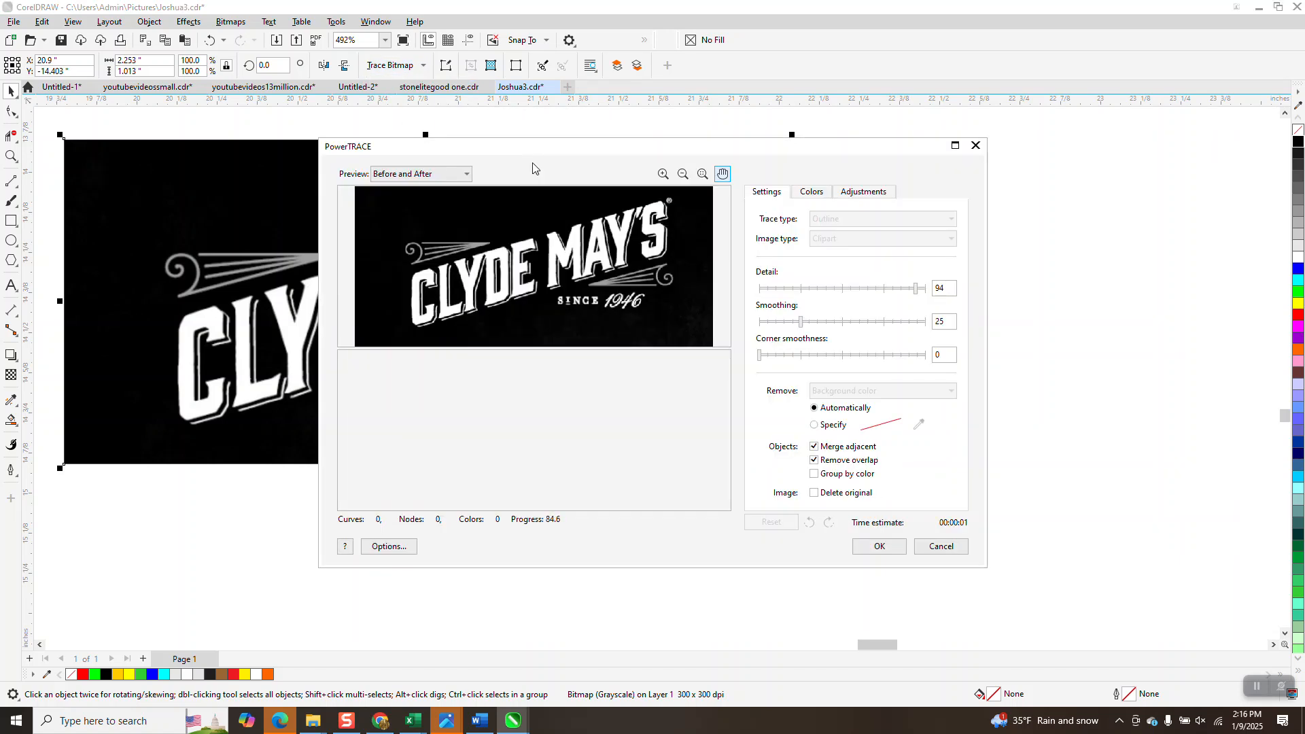
left_click(913, 291)
left_click_drag(916, 292, 931, 288)
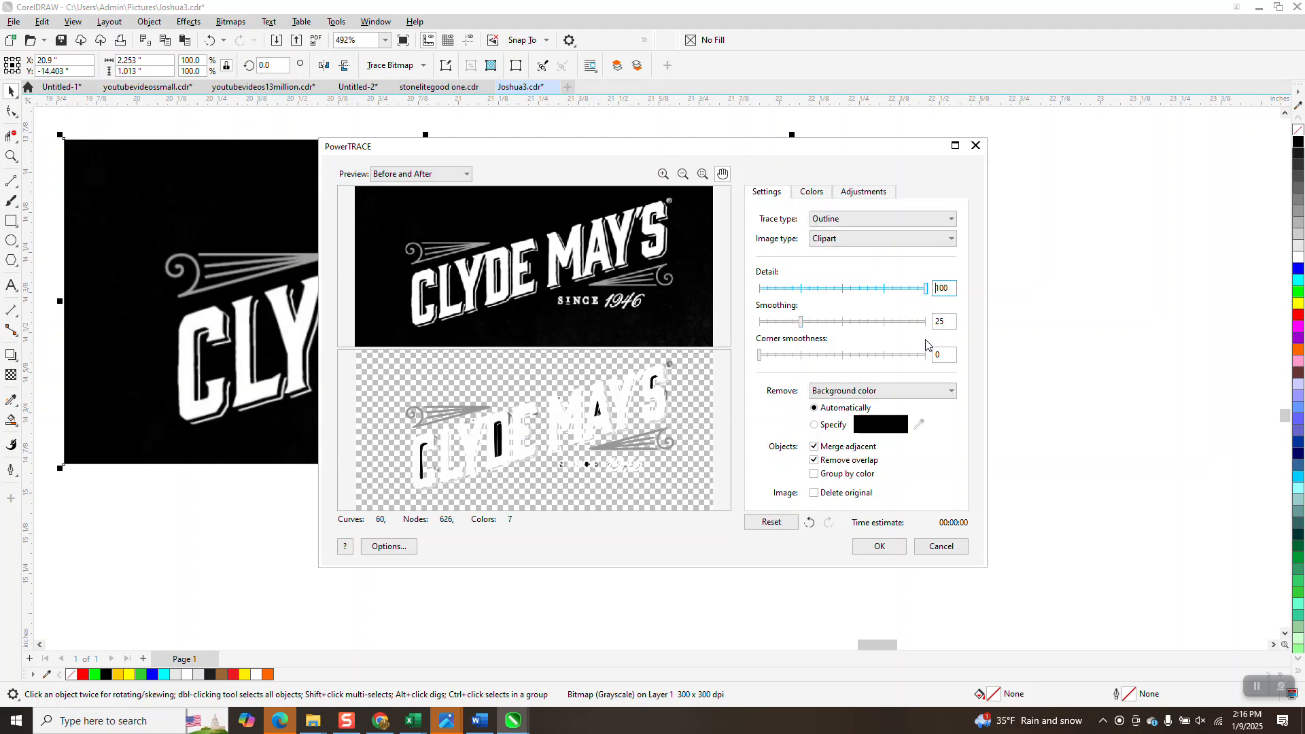
left_click(951, 391)
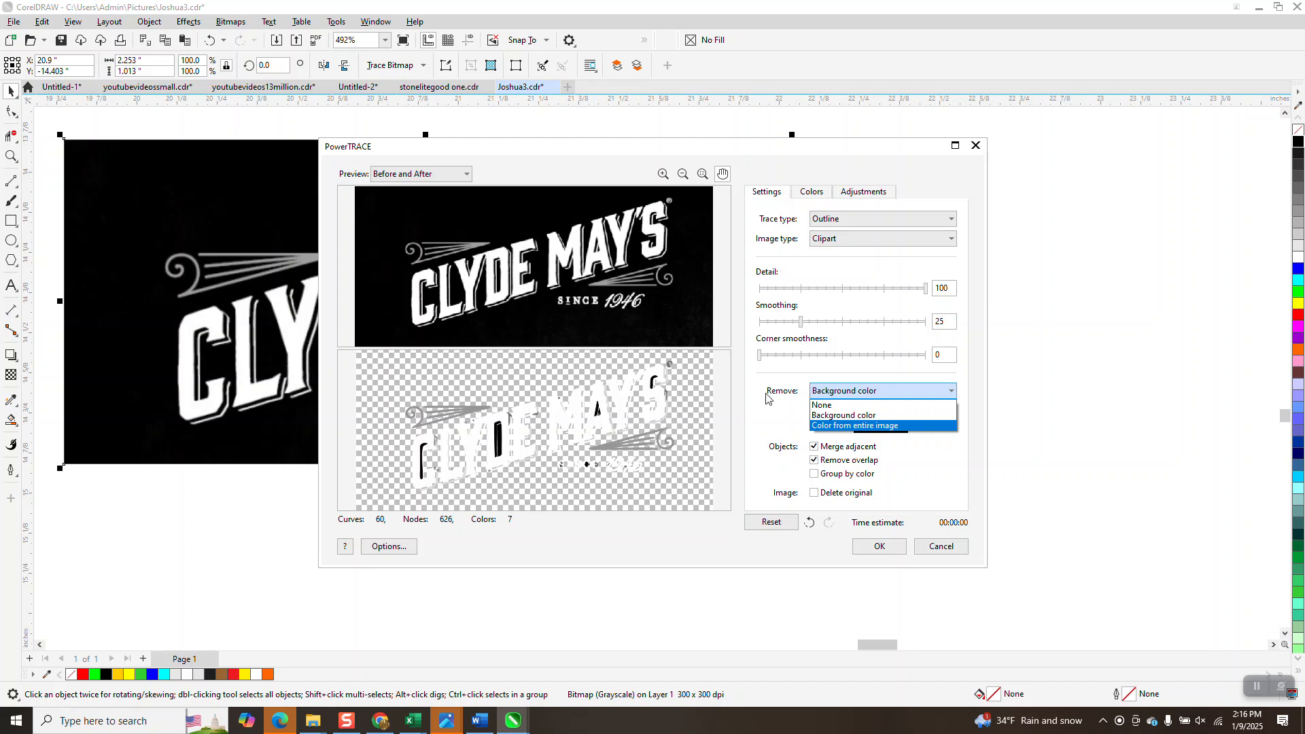
left_click(891, 425)
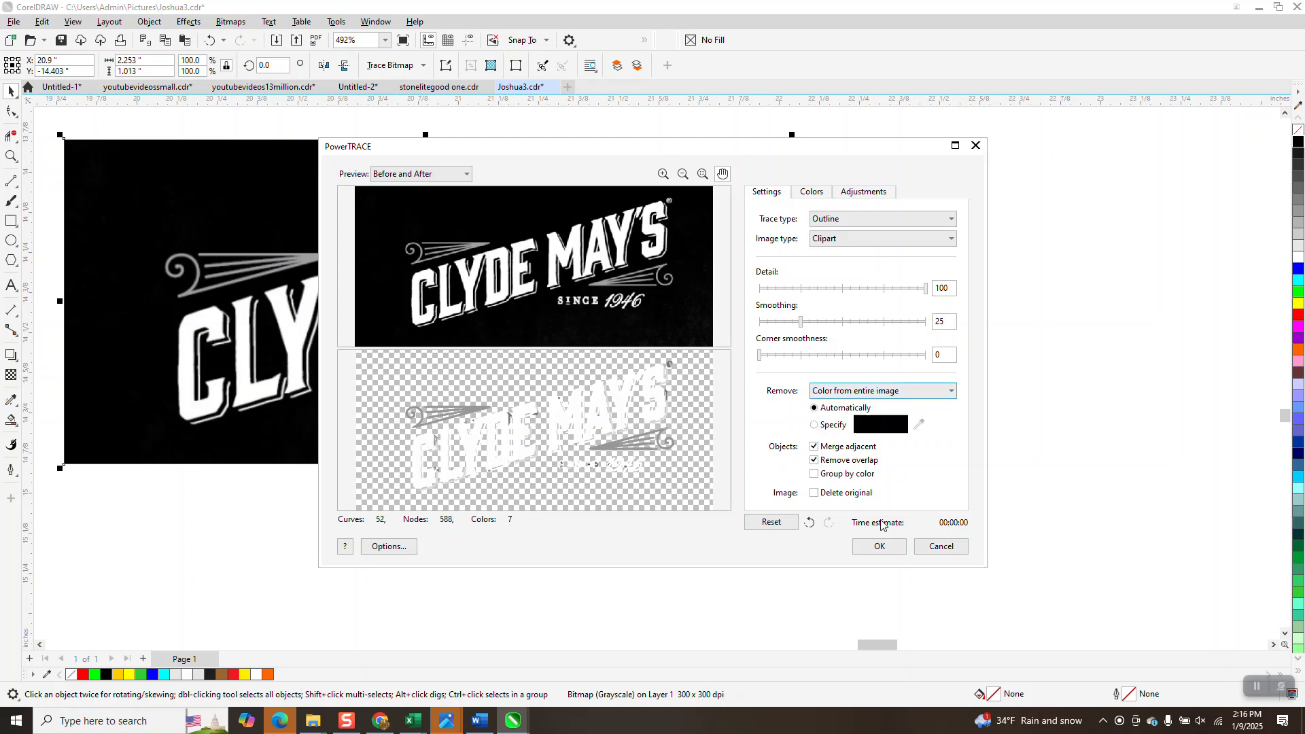
left_click(879, 546)
Move the new grayscale trace 3 inches to the right and give it a black outline.
key("Right")
scroll(693, 439, "down", 1)
scroll(673, 377, "down", 1)
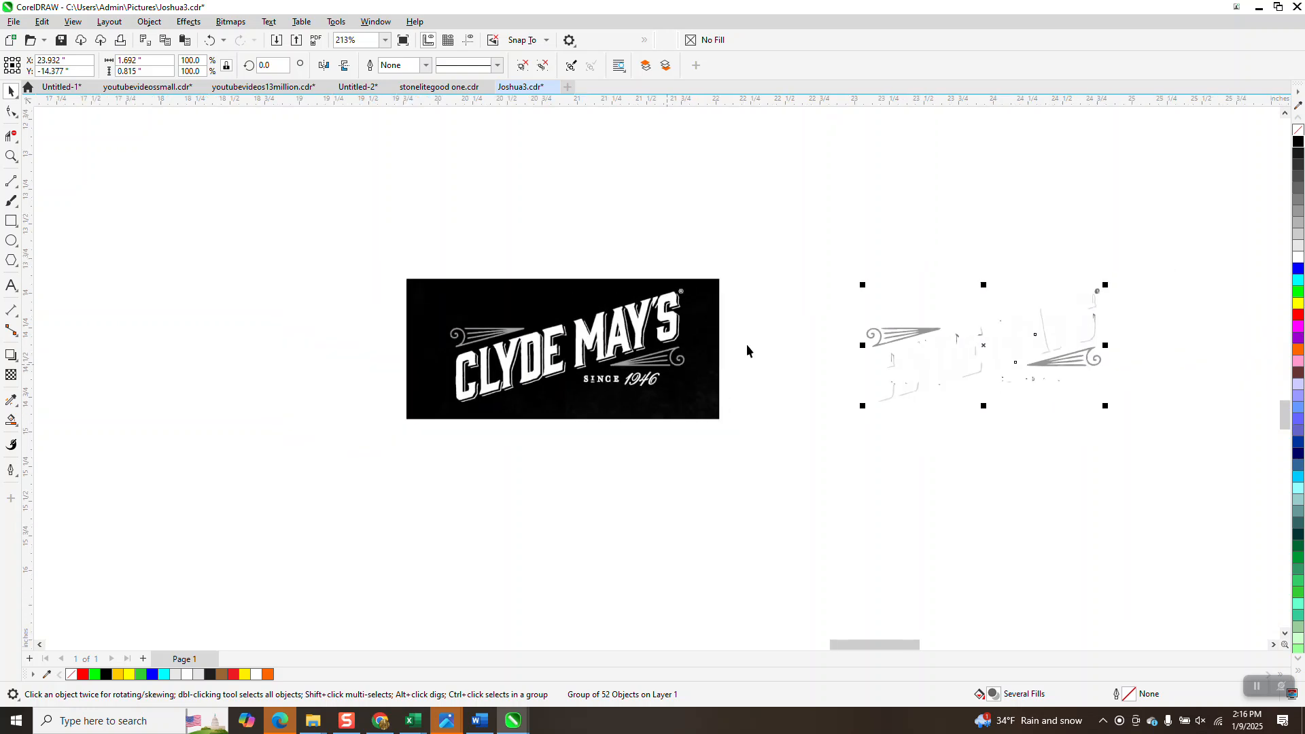
right_click(1299, 144)
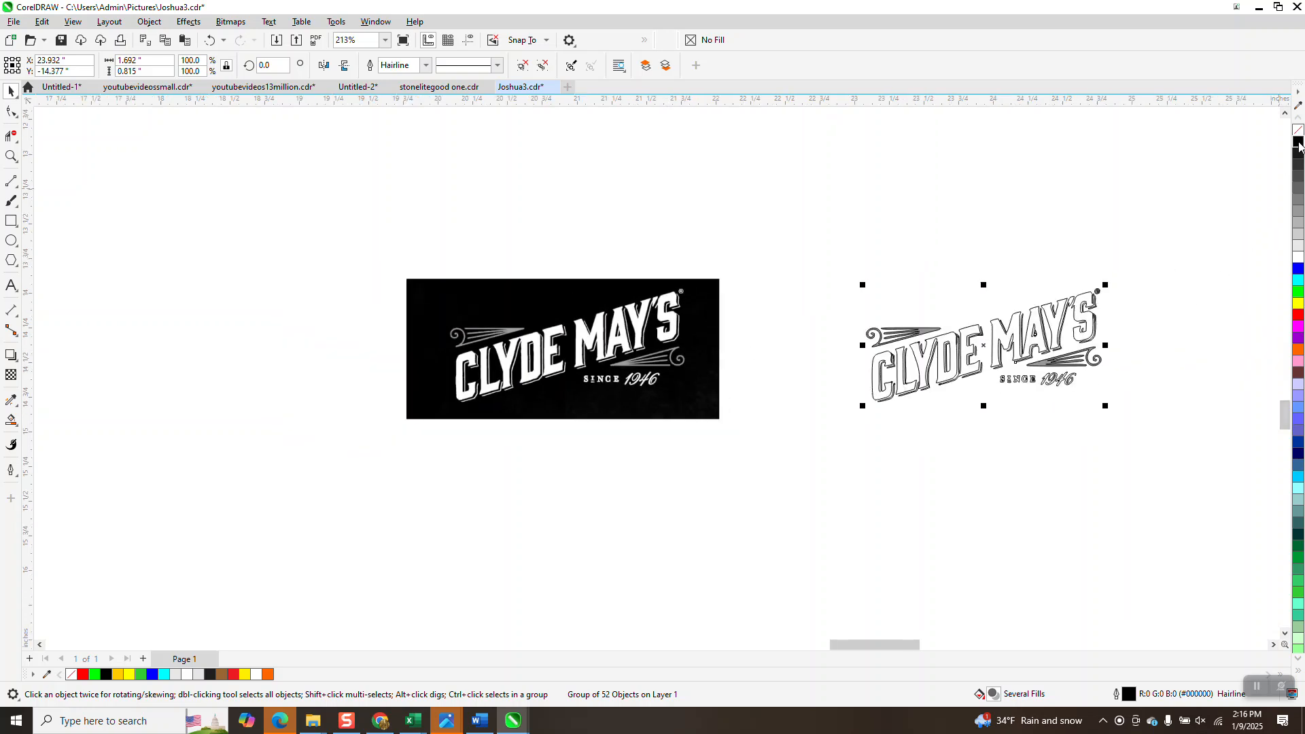
Compare the scroll ornament's curves in the new grayscale trace with those in the earlier trace.
left_click(6, 158)
left_click_drag(858, 312, 905, 353)
scroll(683, 424, "down", 6)
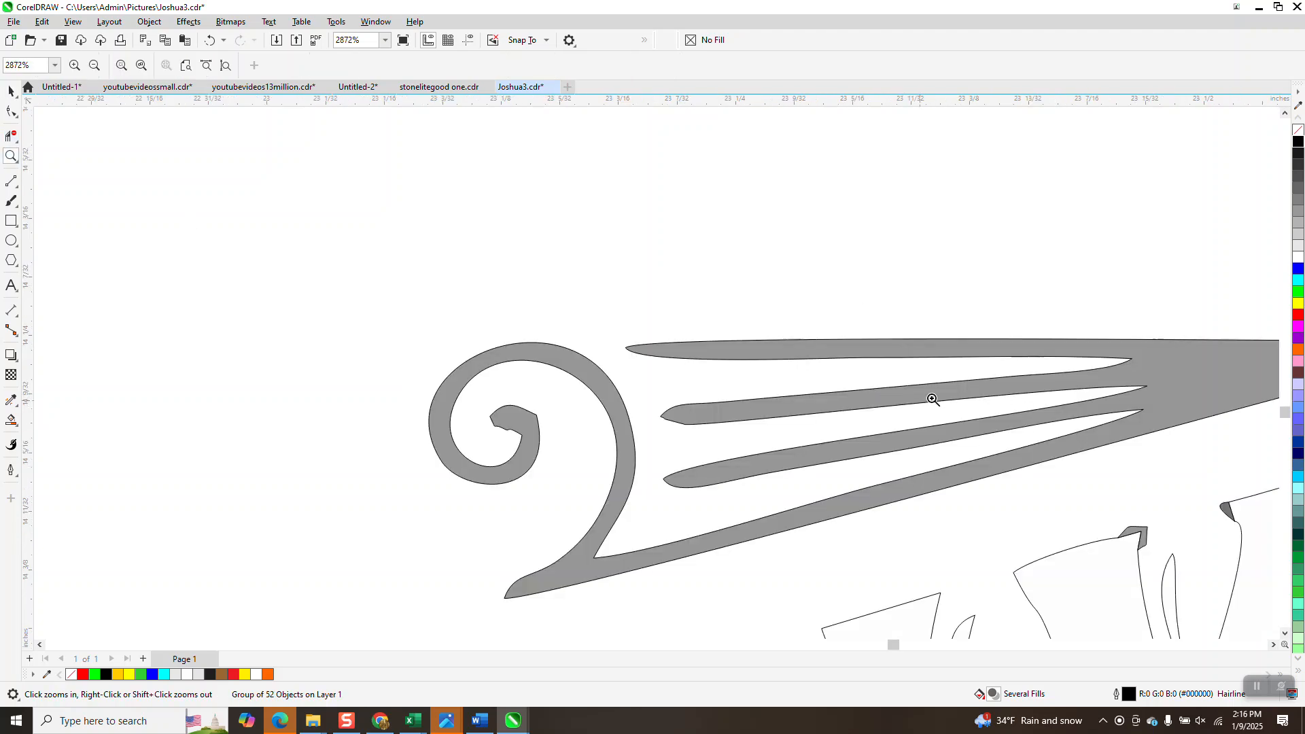
scroll(852, 347, "down", 2)
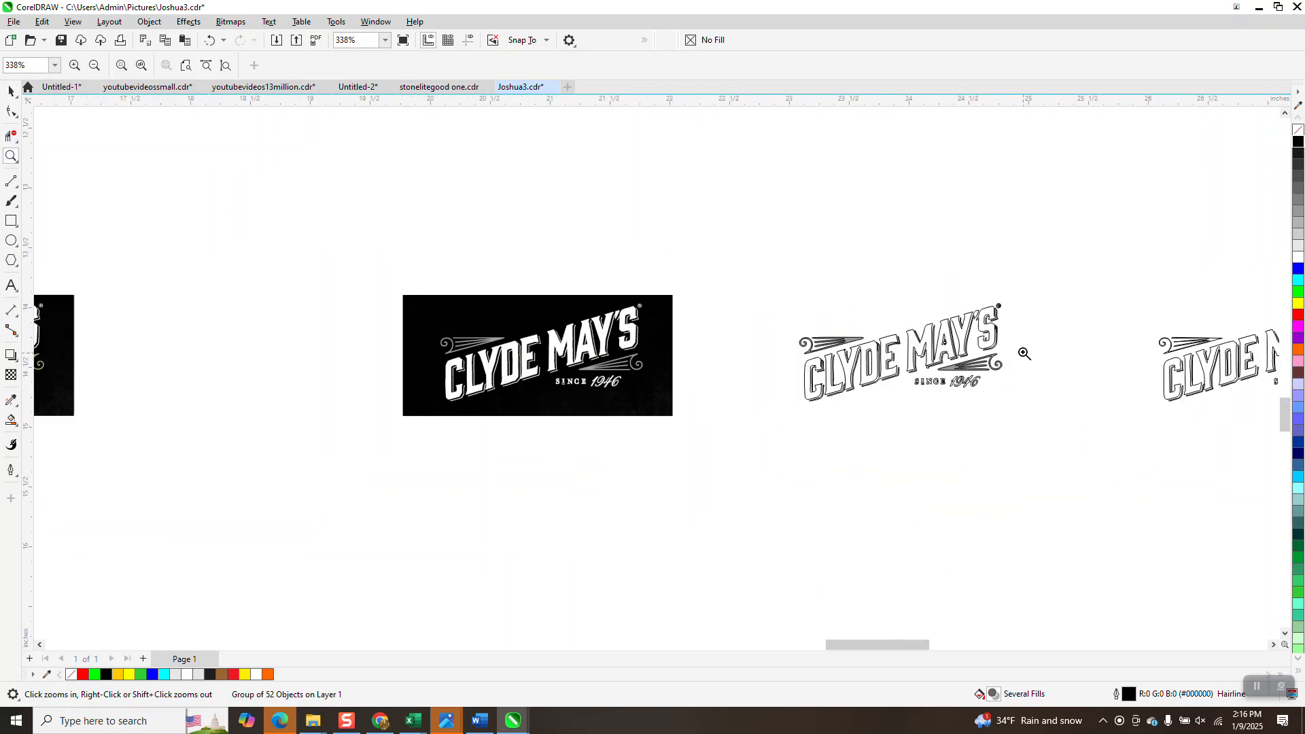
scroll(1157, 338, "up", 7)
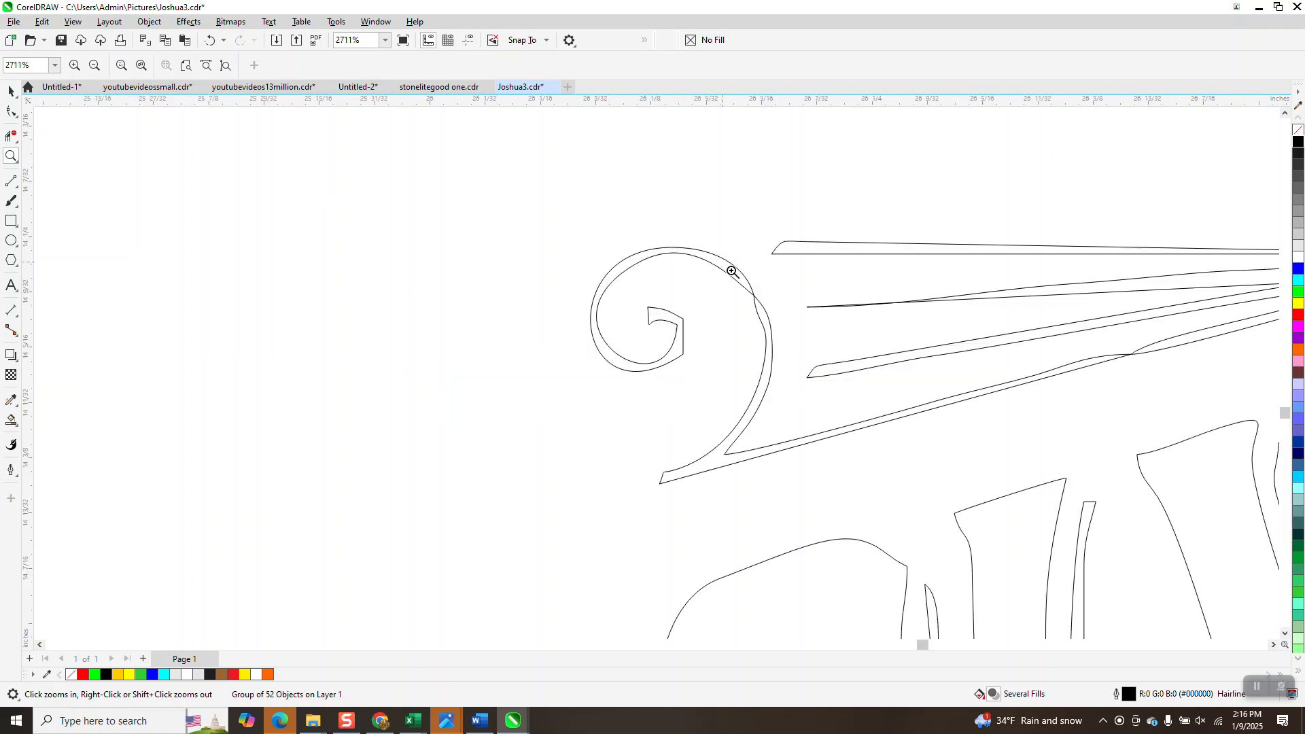
scroll(759, 316, "down", 6)
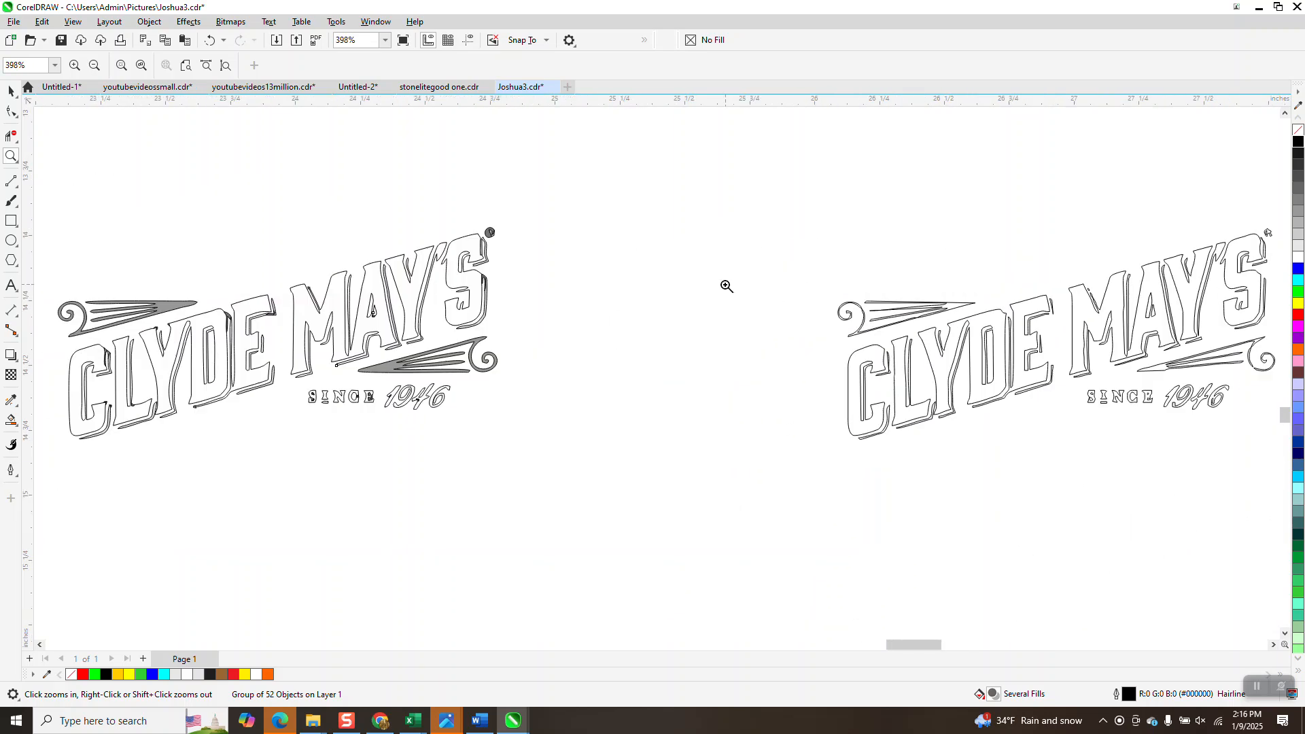
left_click_drag(256, 295, 404, 344)
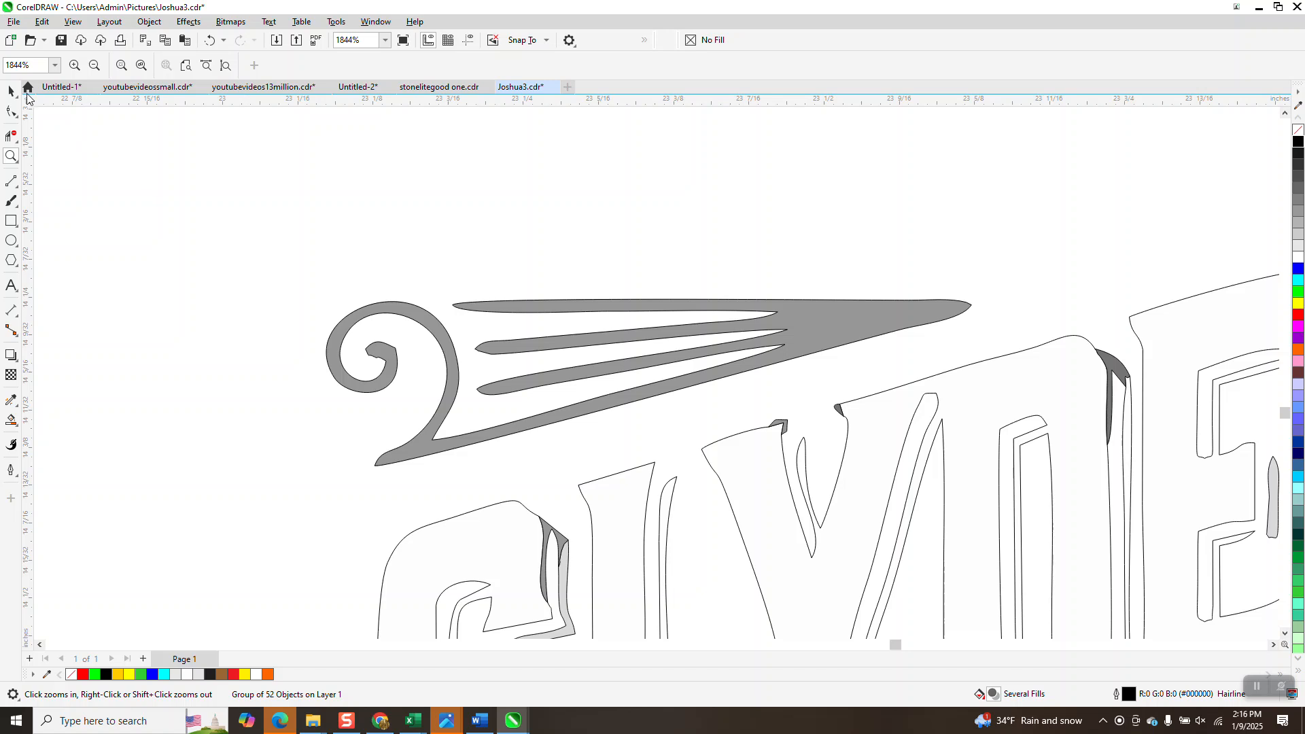
Ungroup the objects of the new grayscale trace.
left_click(11, 91)
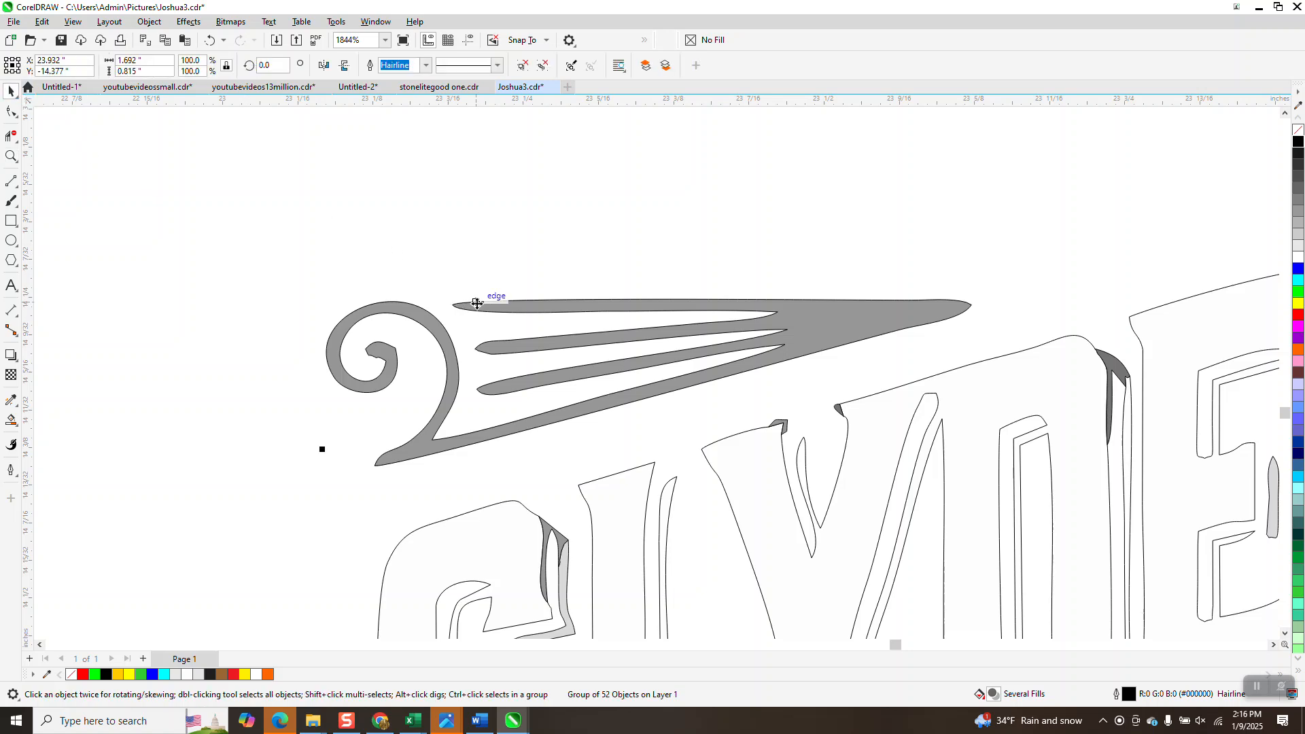
left_click(151, 22)
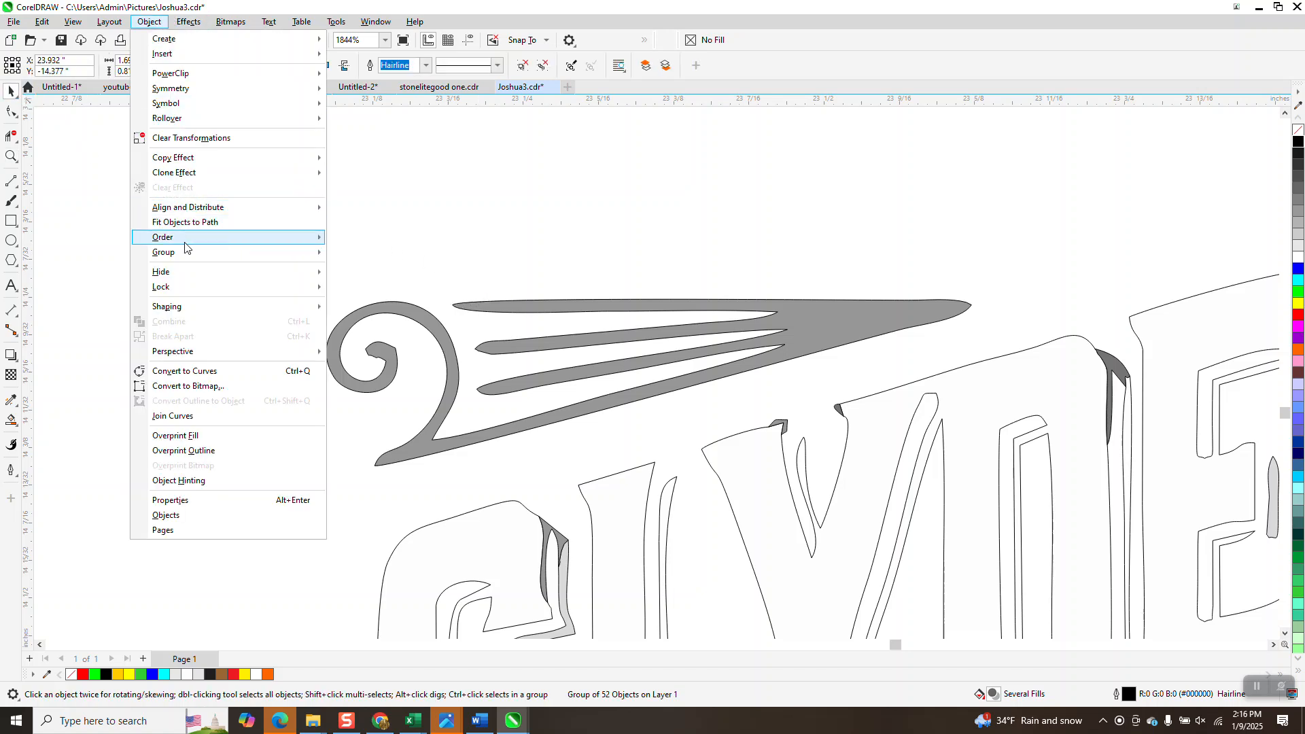
mouse_move(187, 257)
left_click(408, 269)
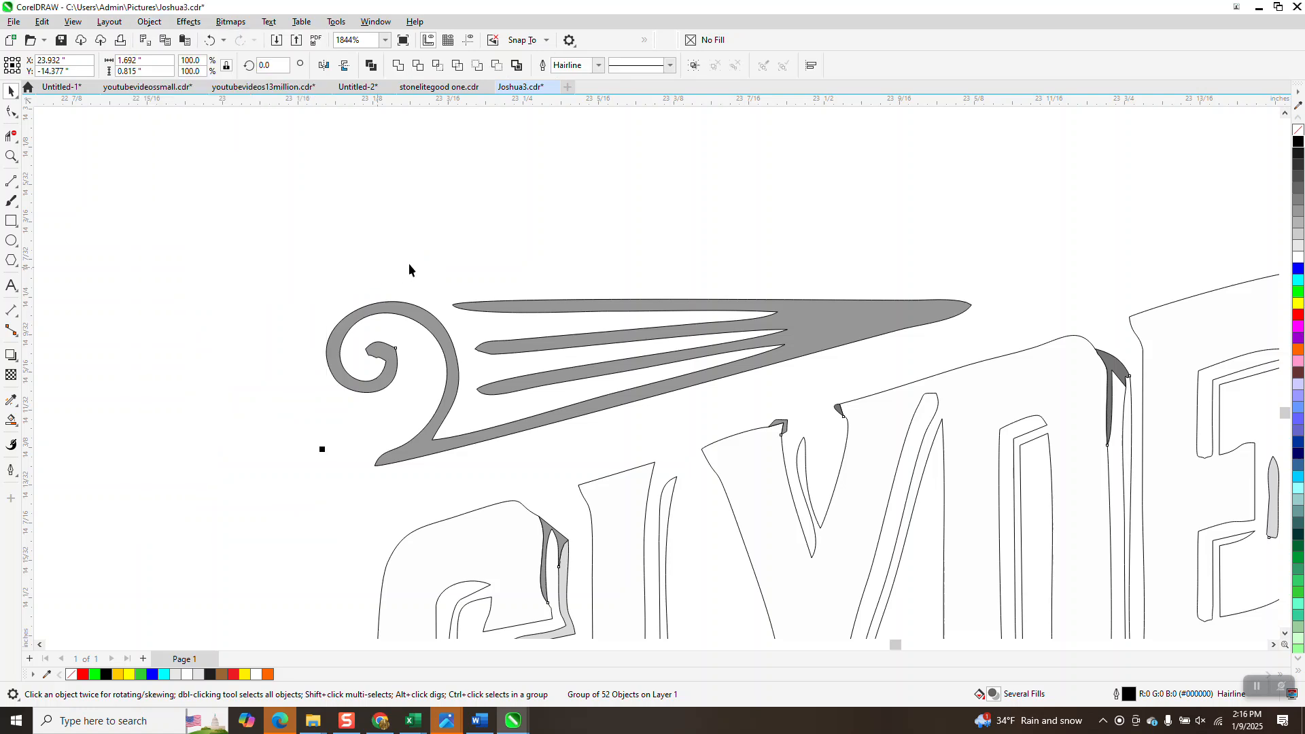
Fill the scroll ornament above CLYDE with black and remove its outline.
left_click(504, 316)
left_click(509, 308)
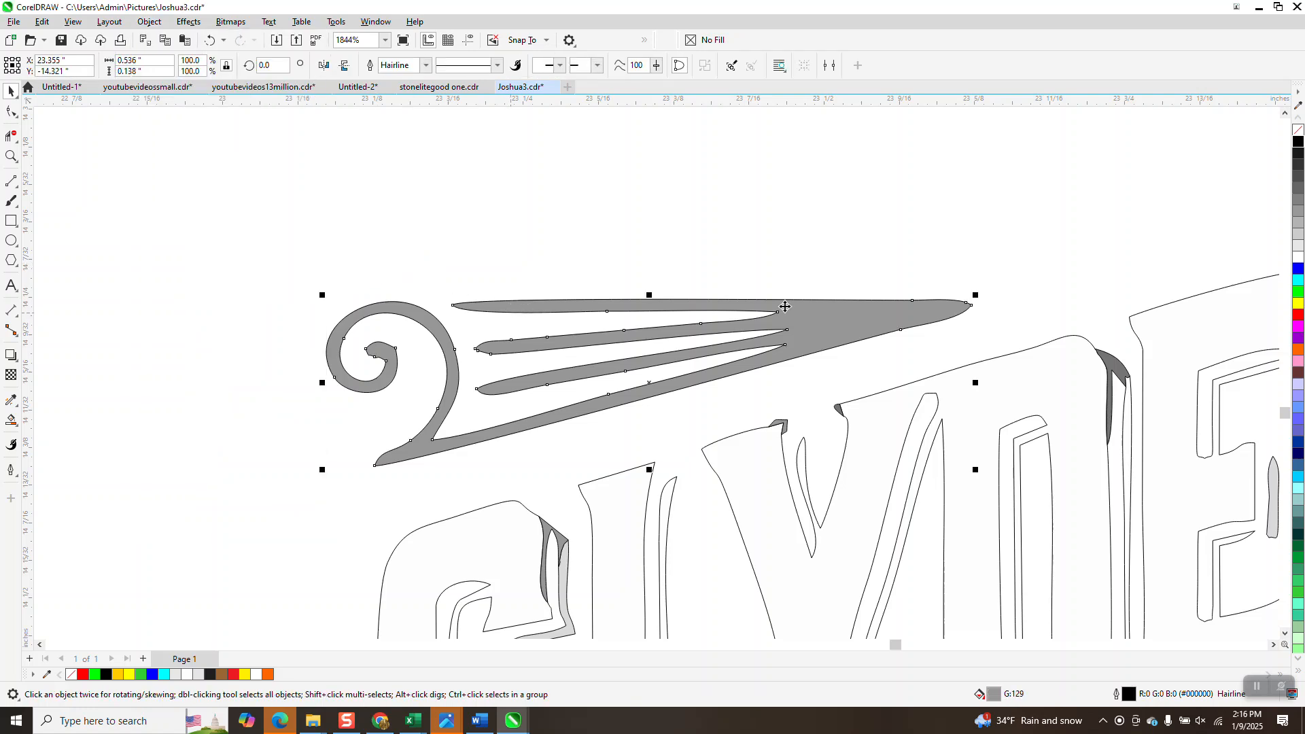
left_click(1298, 145)
right_click(1298, 130)
scroll(344, 197, "down", 3)
scroll(578, 279, "down", 2)
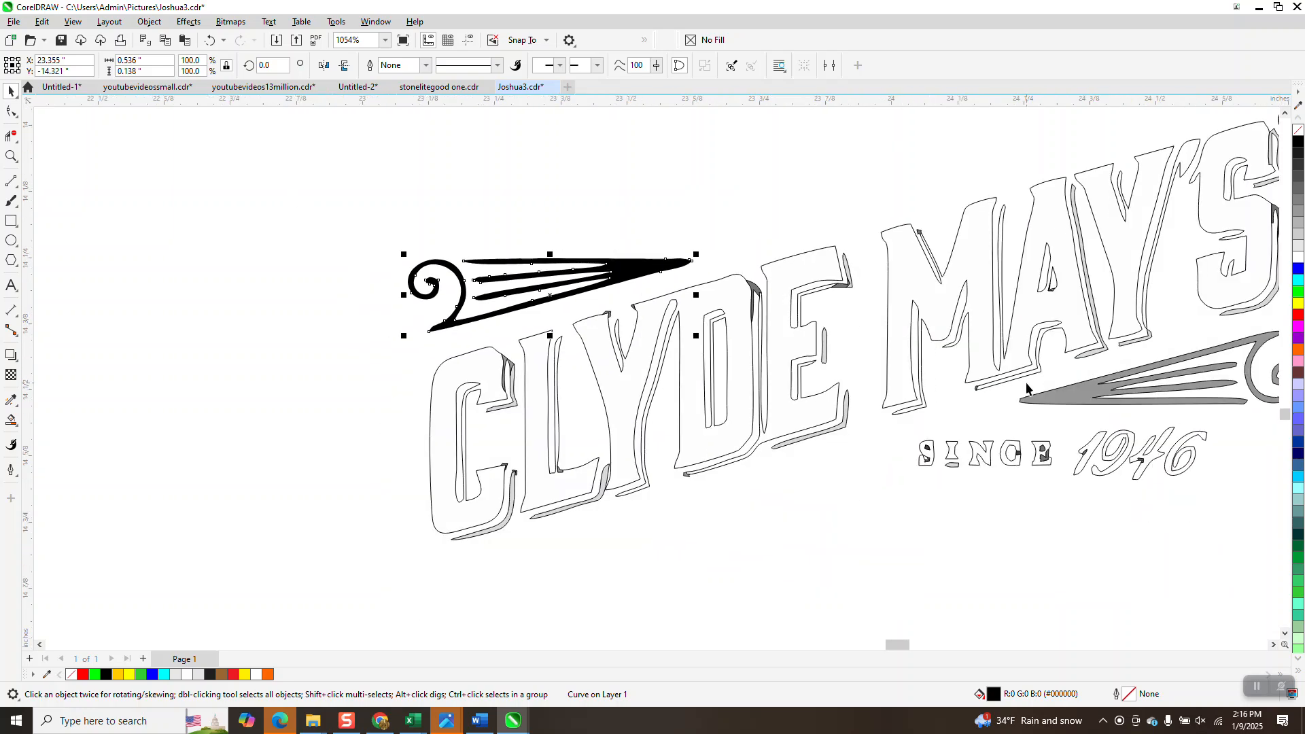
Fill the scroll ornament below MAY'S with black and remove its outline.
left_click(1055, 399)
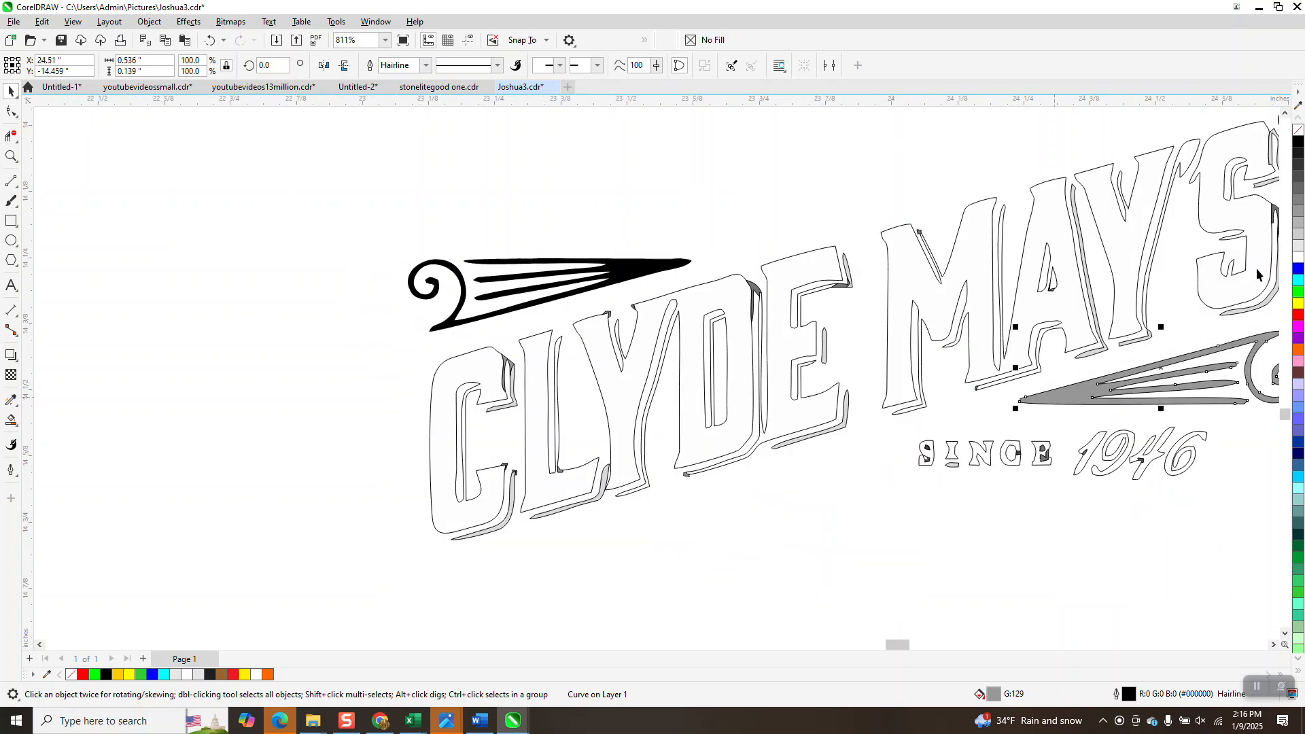
left_click(1299, 145)
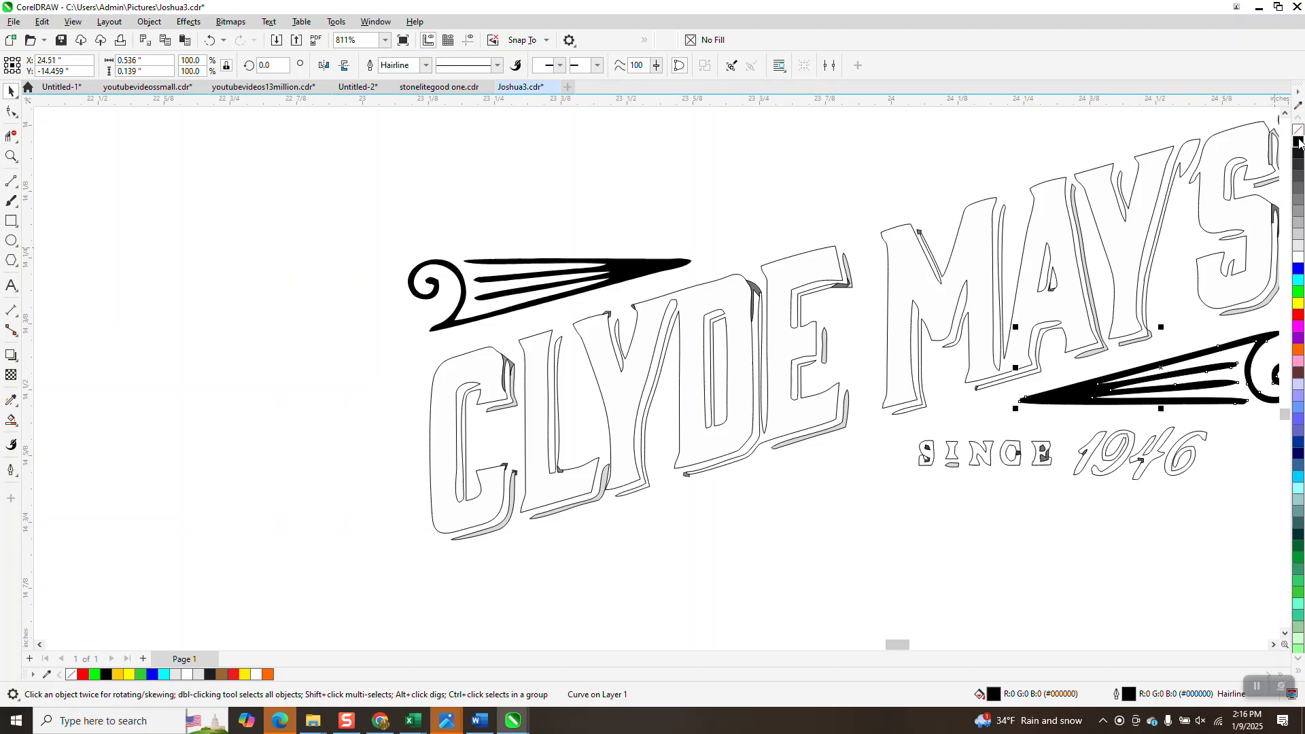
right_click(1298, 132)
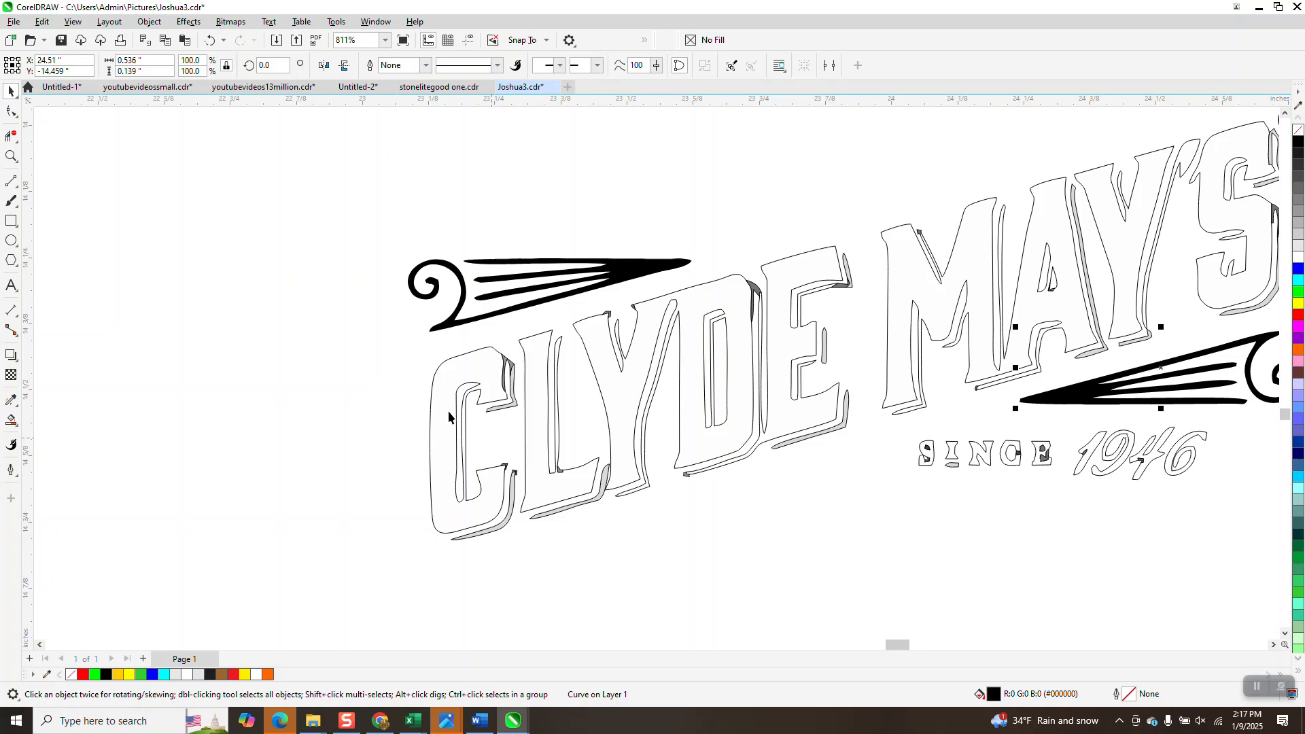
scroll(397, 380, "down", 2)
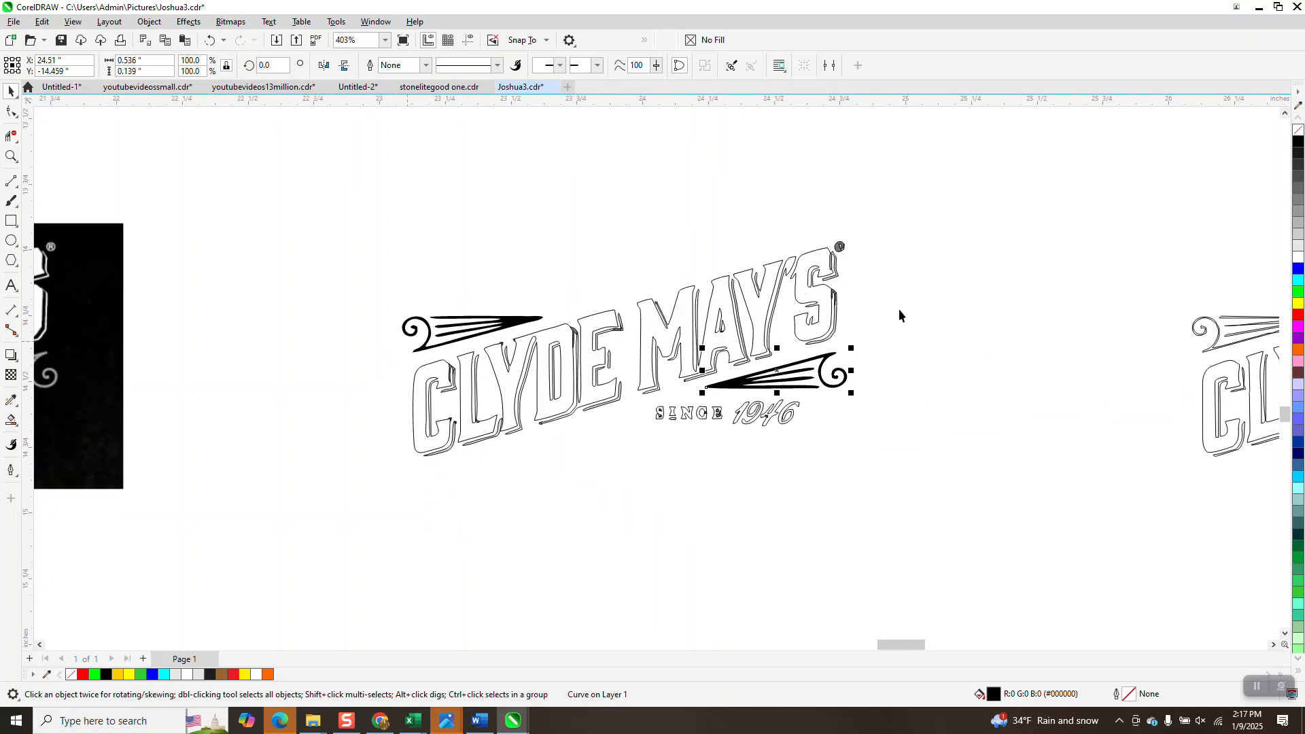
Move the earlier traced logo 3 inches down and 6 inches to the left, placing it below the grayscale bitmap.
scroll(944, 345, "down", 2)
left_click(1027, 295)
scroll(1037, 275, "down", 2)
left_click_drag(1037, 276, 1252, 380)
key("Down")
key("Left")
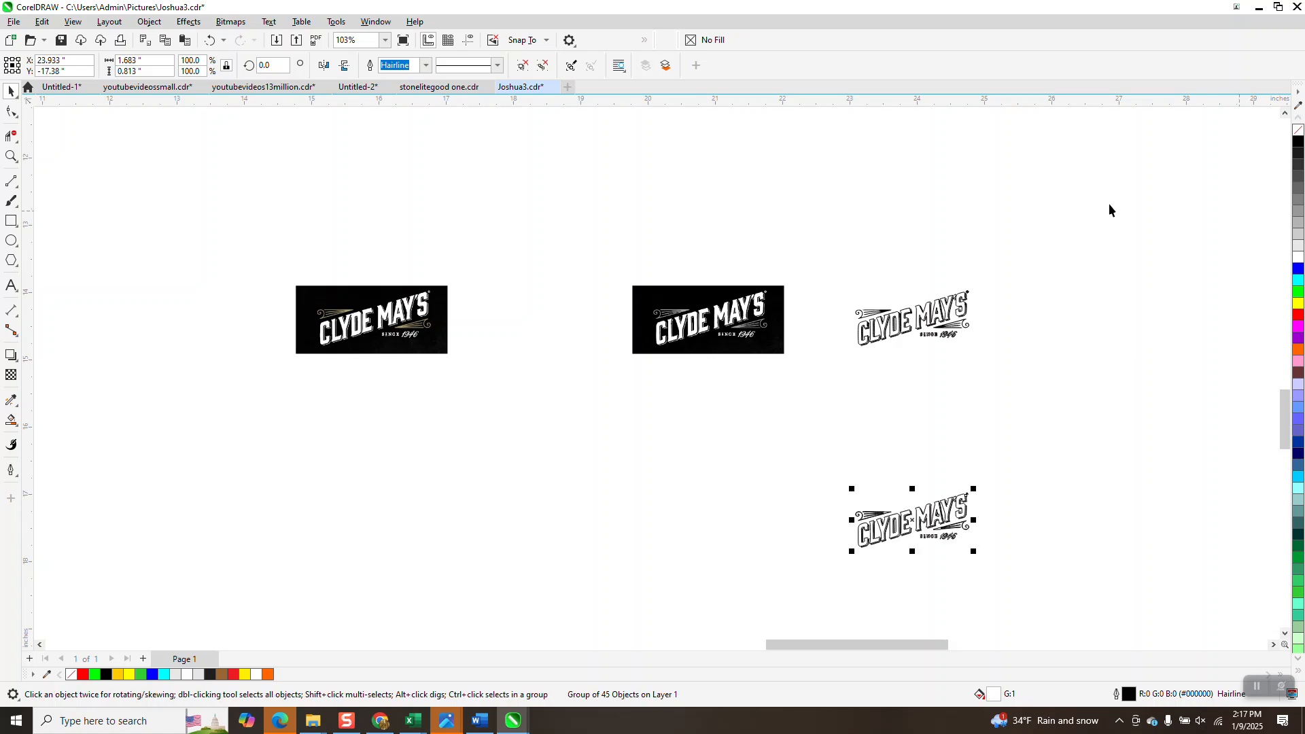
key("Left")
Smart Fill the letters of CLYDE MAY'S in the grayscale trace with black and move the filled shapes 3 inches to the right.
left_click(10, 156)
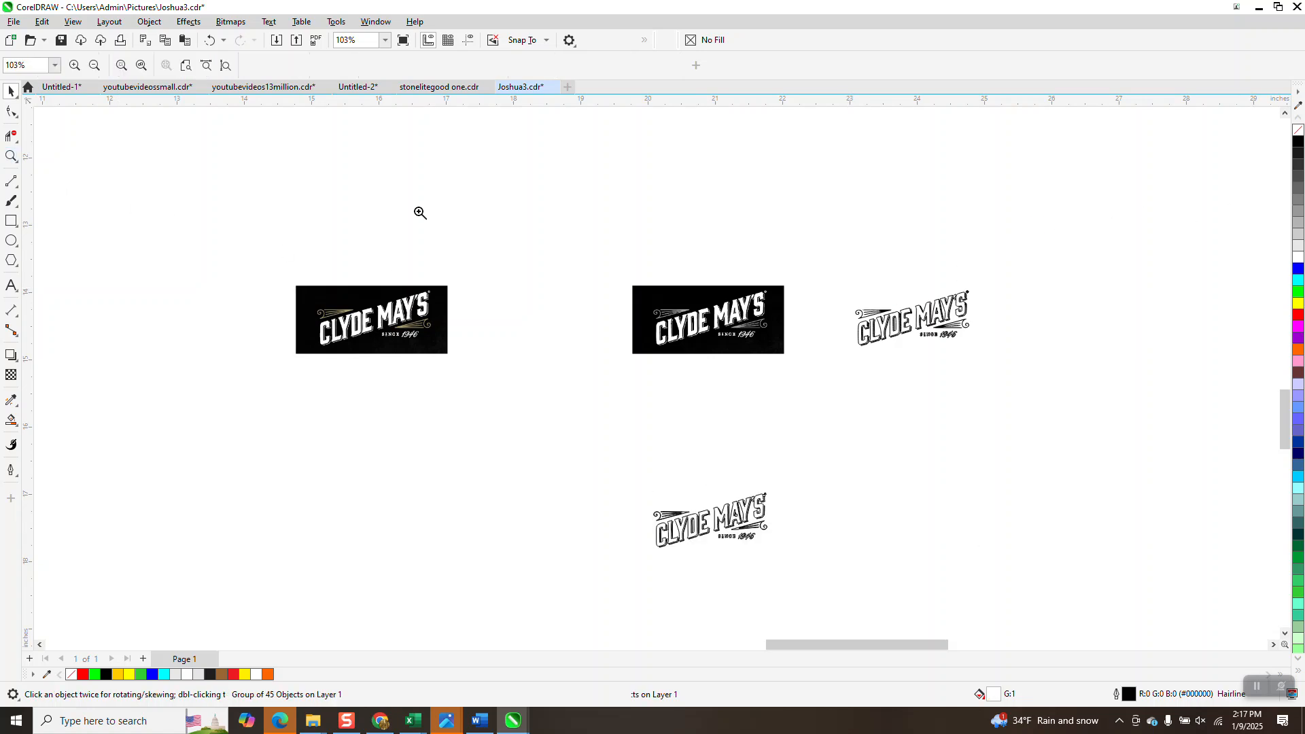
left_click_drag(788, 269, 1025, 368)
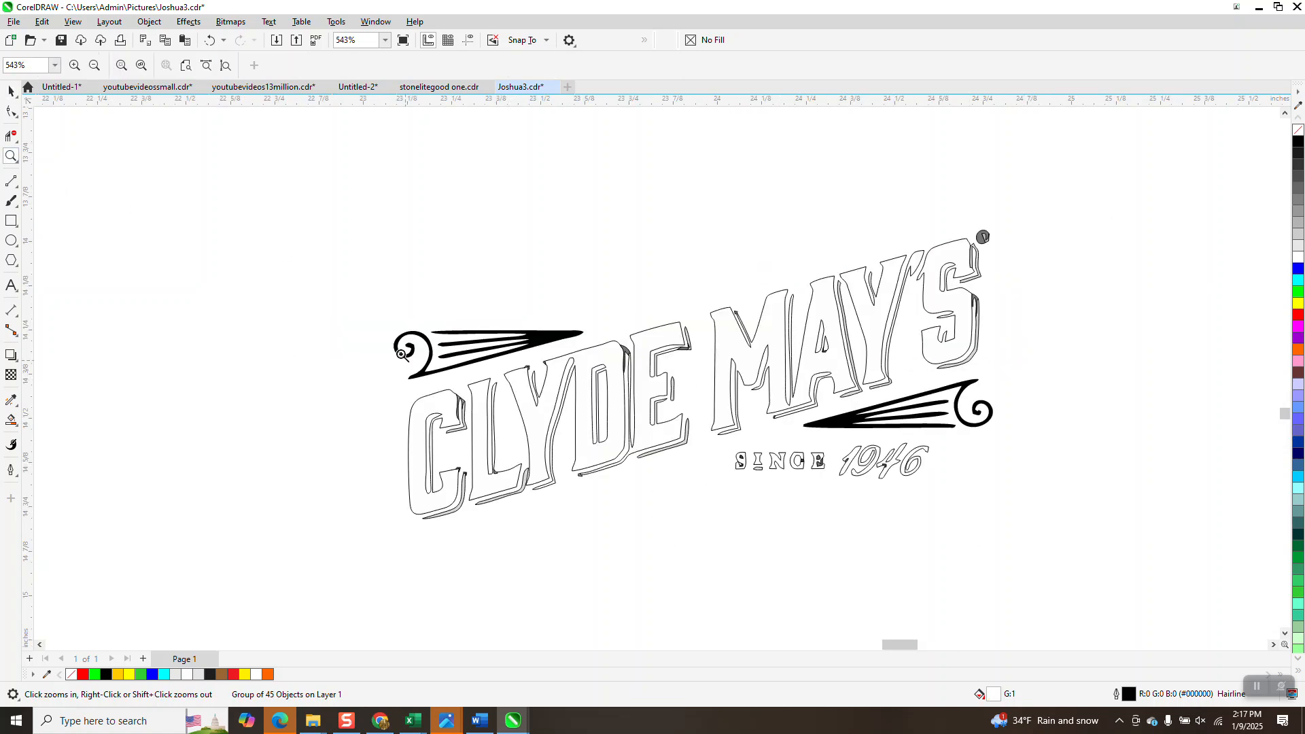
left_click(11, 419)
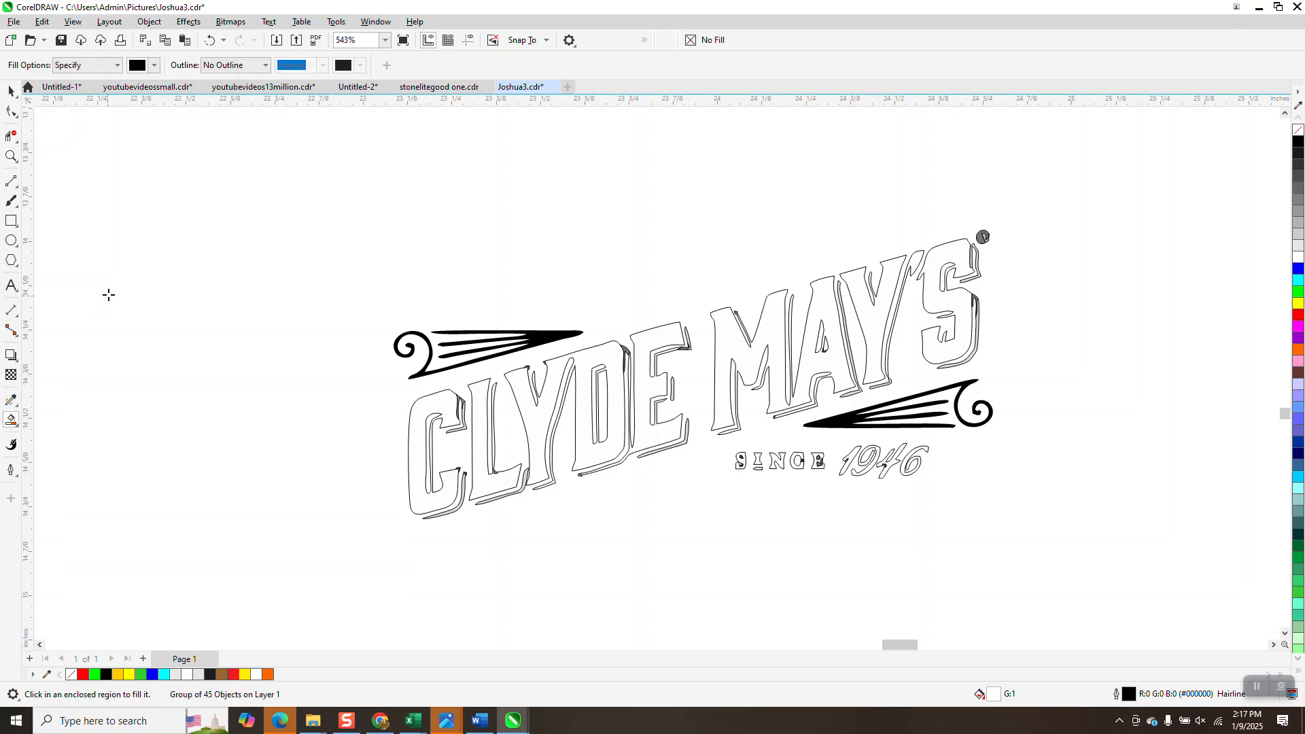
left_click(424, 405)
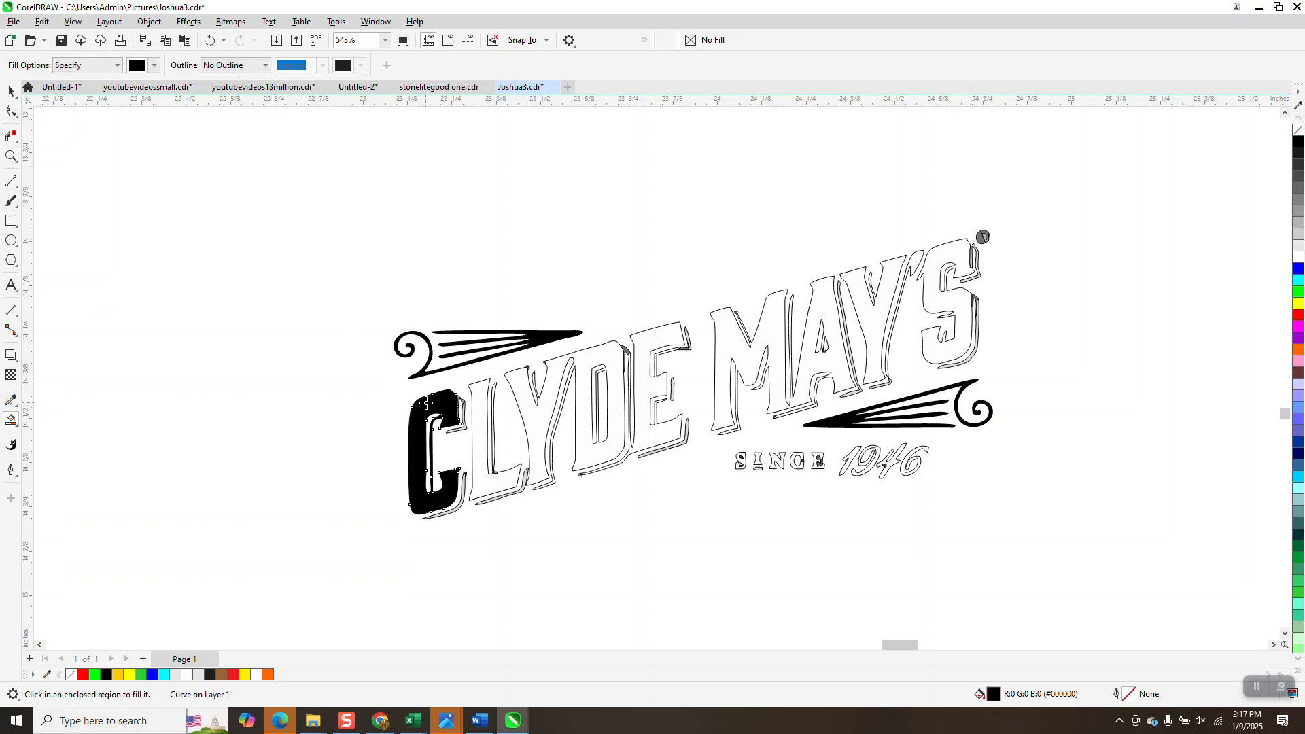
key("ctrl+z")
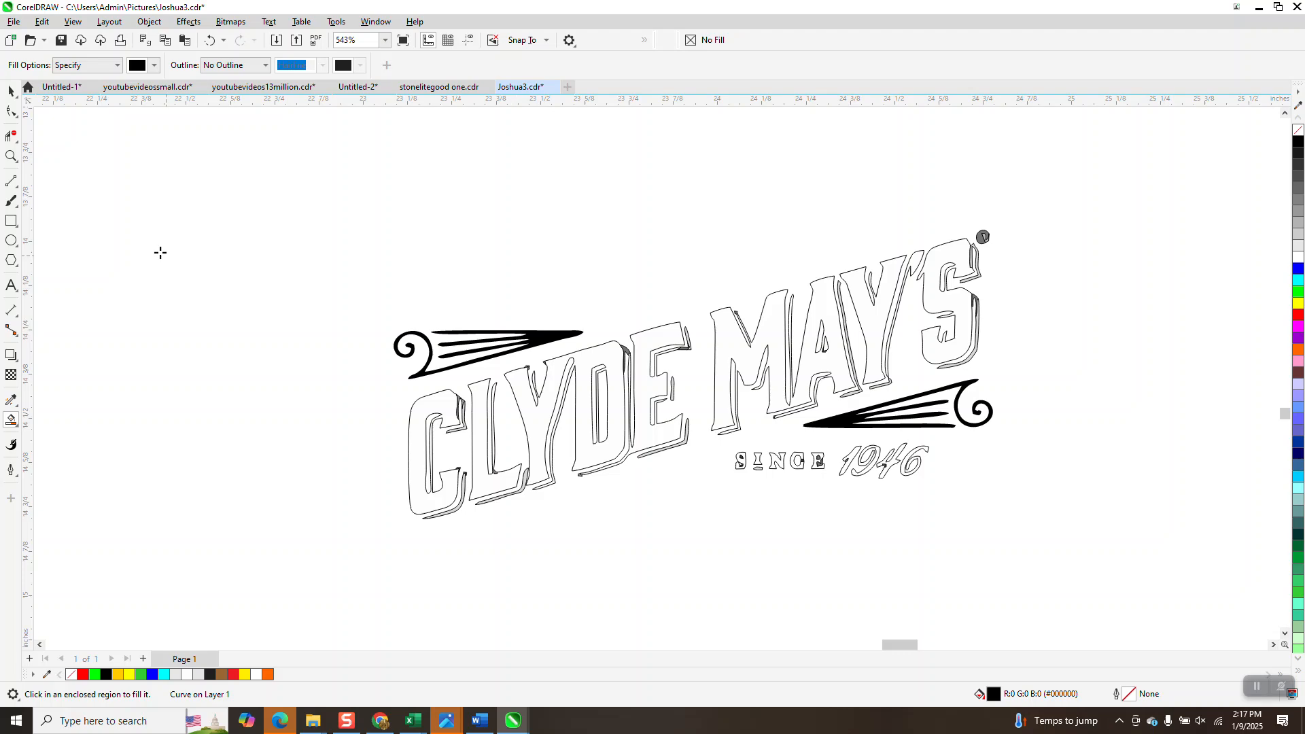
Move both black scroll ornaments from the grayscale trace 3 inches to the right, alongside the black-filled letters.
left_click(11, 156)
left_click_drag(417, 392, 475, 439)
right_click(512, 333)
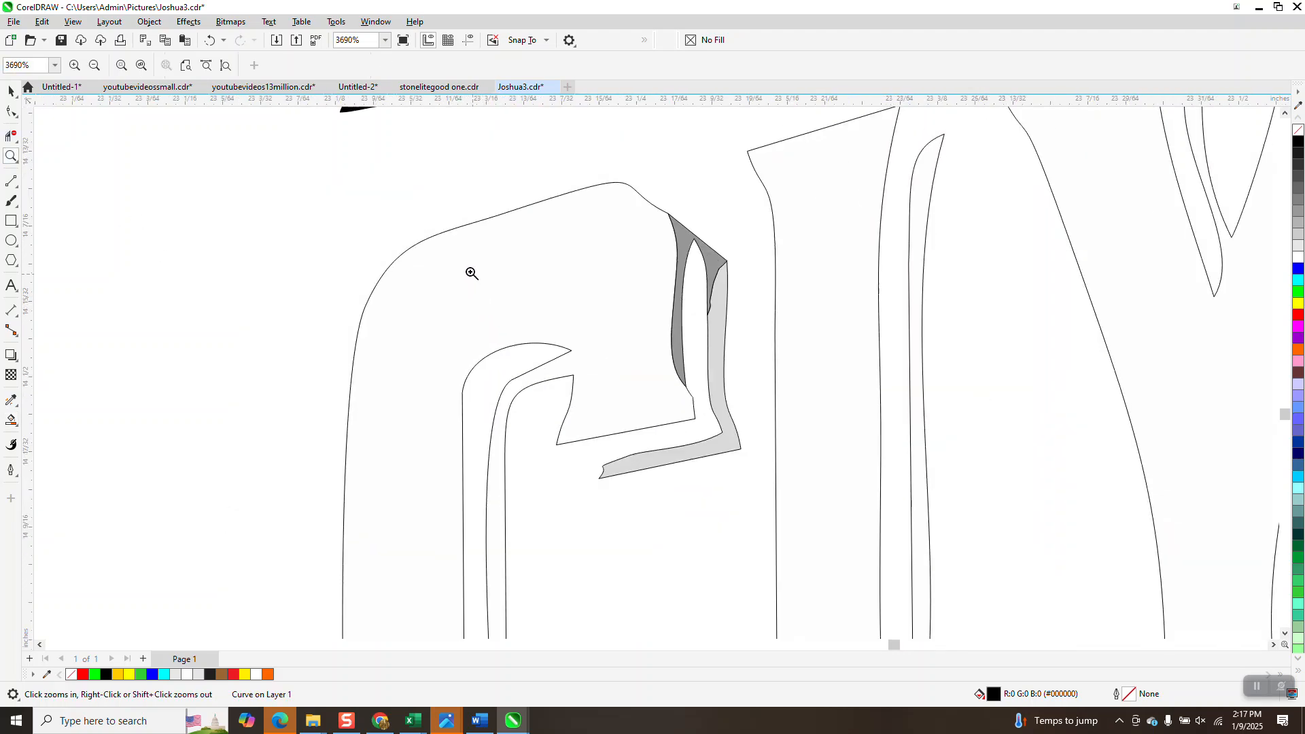
right_click(469, 271)
left_click(10, 92)
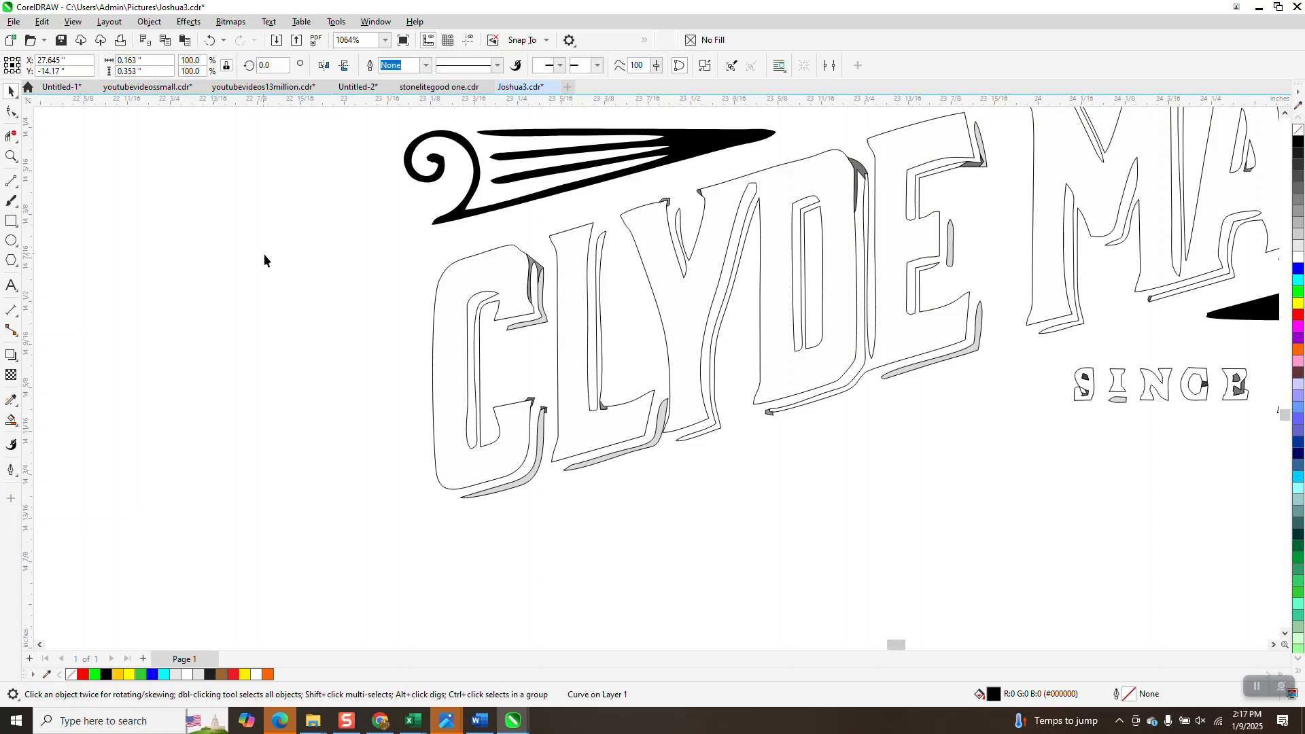
scroll(292, 291, "down", 3)
left_click(478, 229)
left_click_drag(478, 229, 652, 274)
scroll(597, 347, "down", 2)
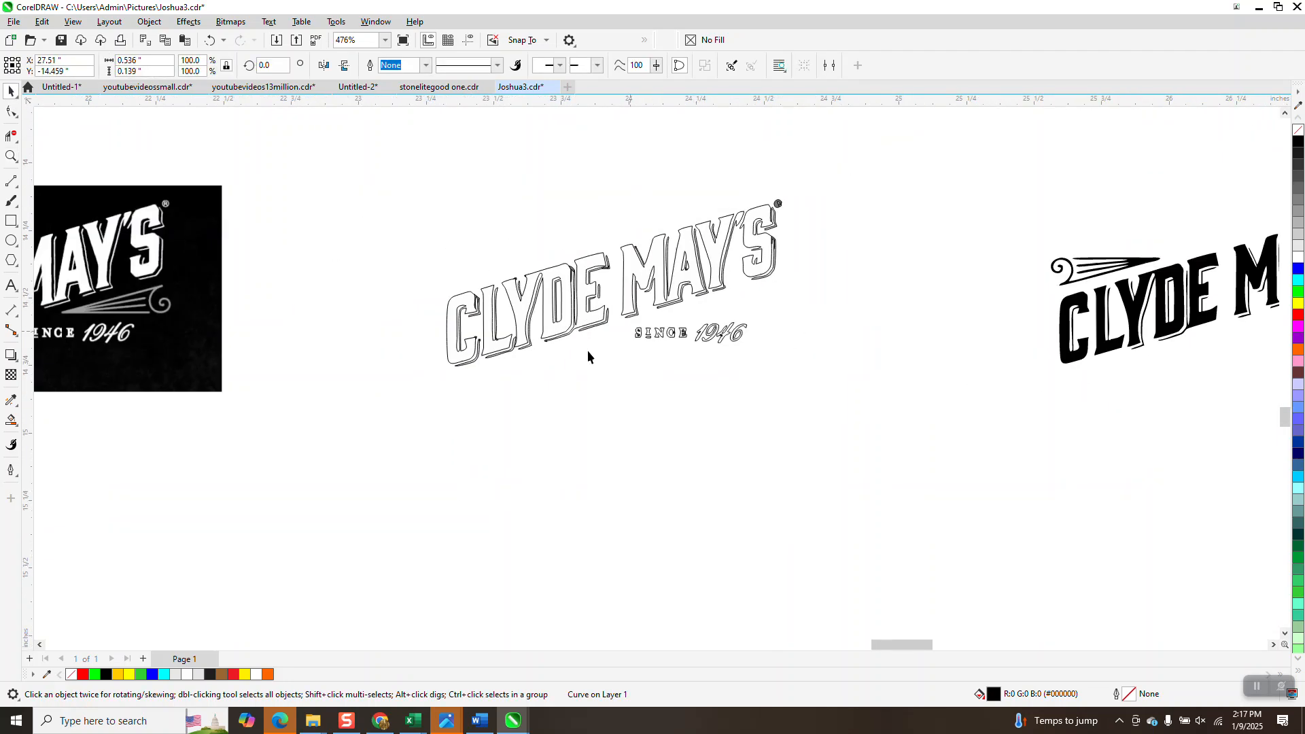
Remove the fill from all remaining objects of the grayscale trace, keeping hairline outlines, and examine the paths around the letters of CLYDE.
left_click_drag(641, 349, 787, 371)
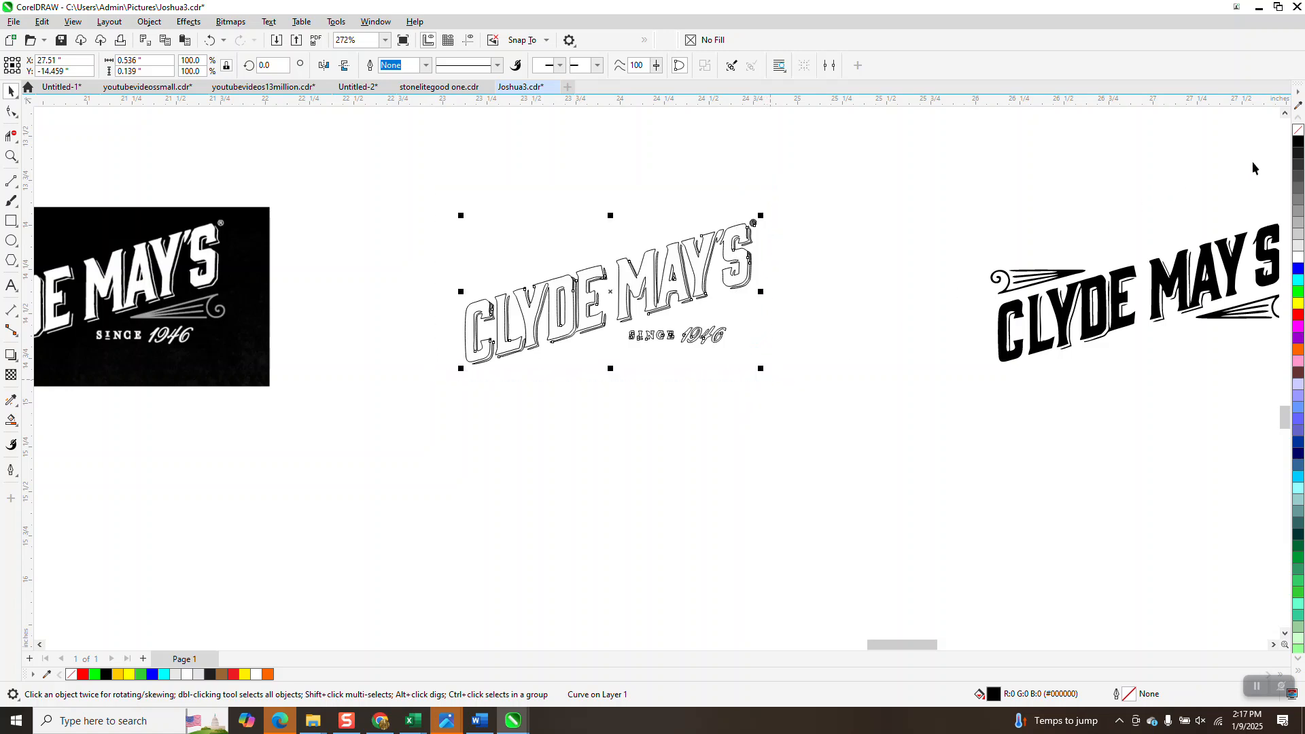
left_click(1296, 129)
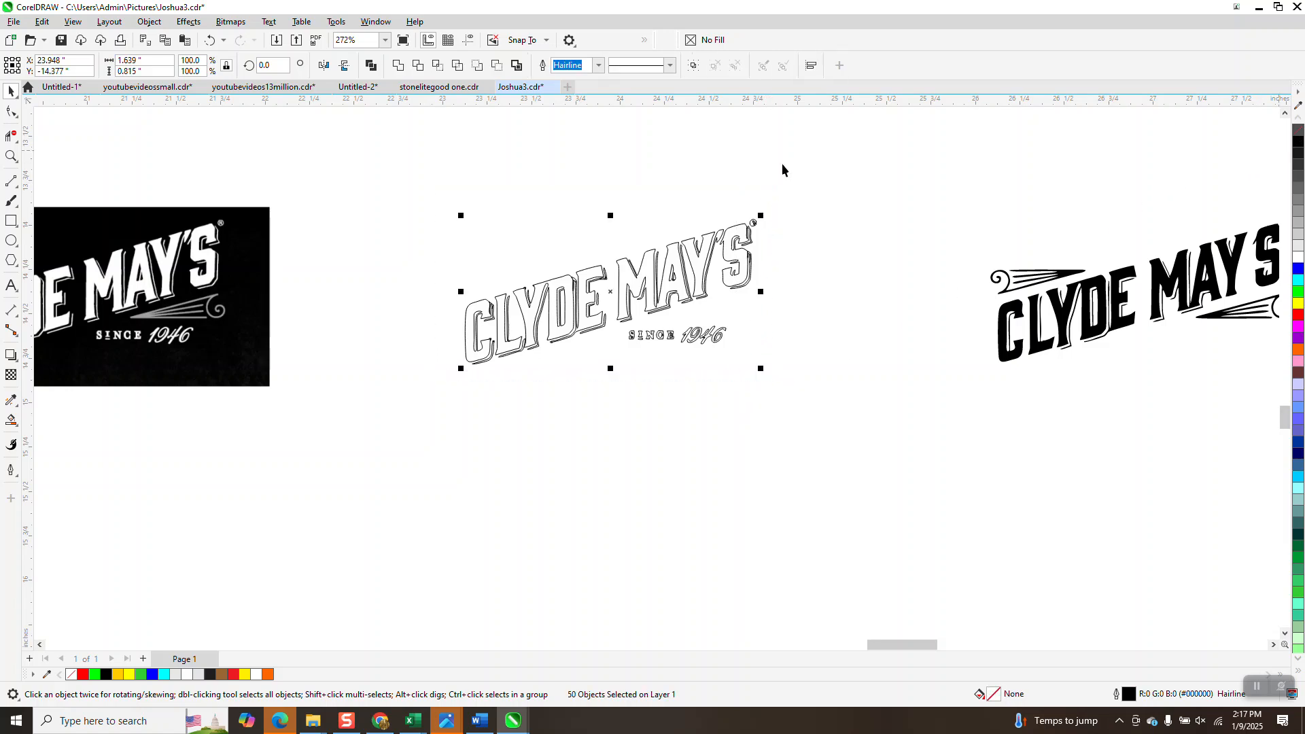
left_click(11, 156)
left_click_drag(464, 299, 514, 337)
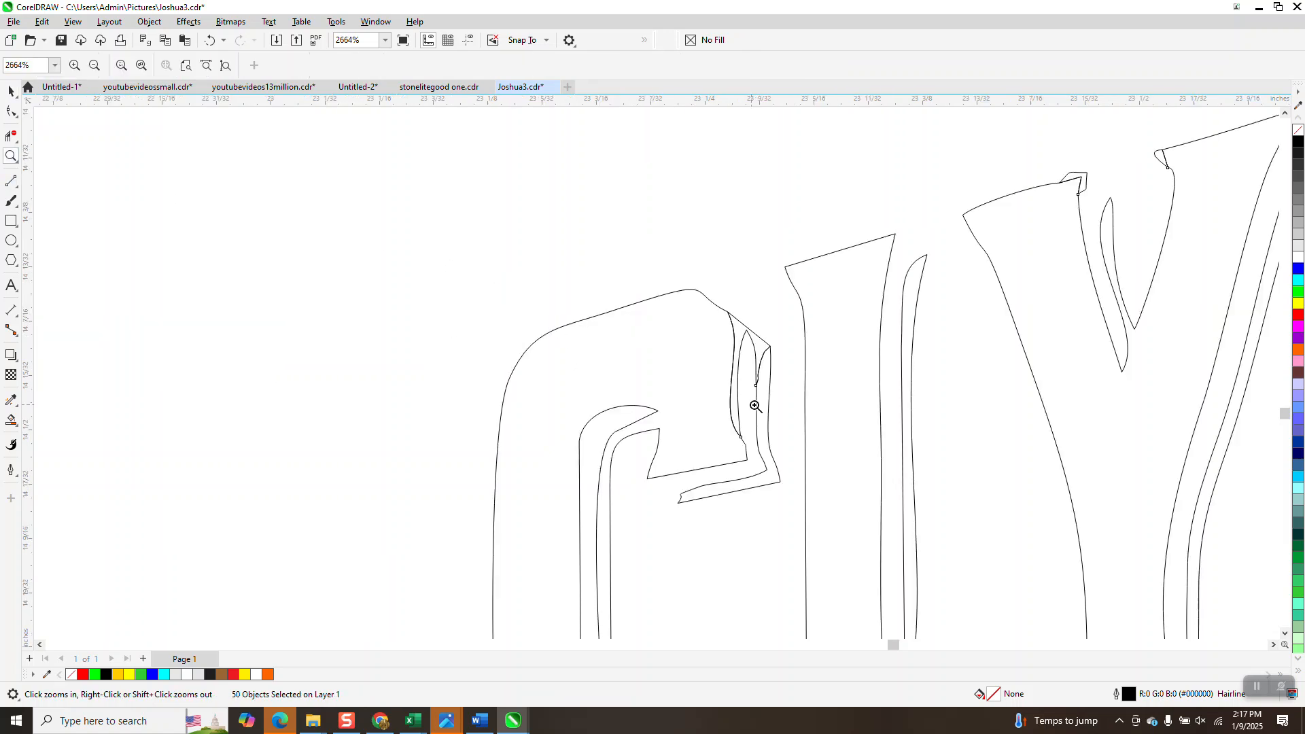
scroll(598, 331, "down", 2)
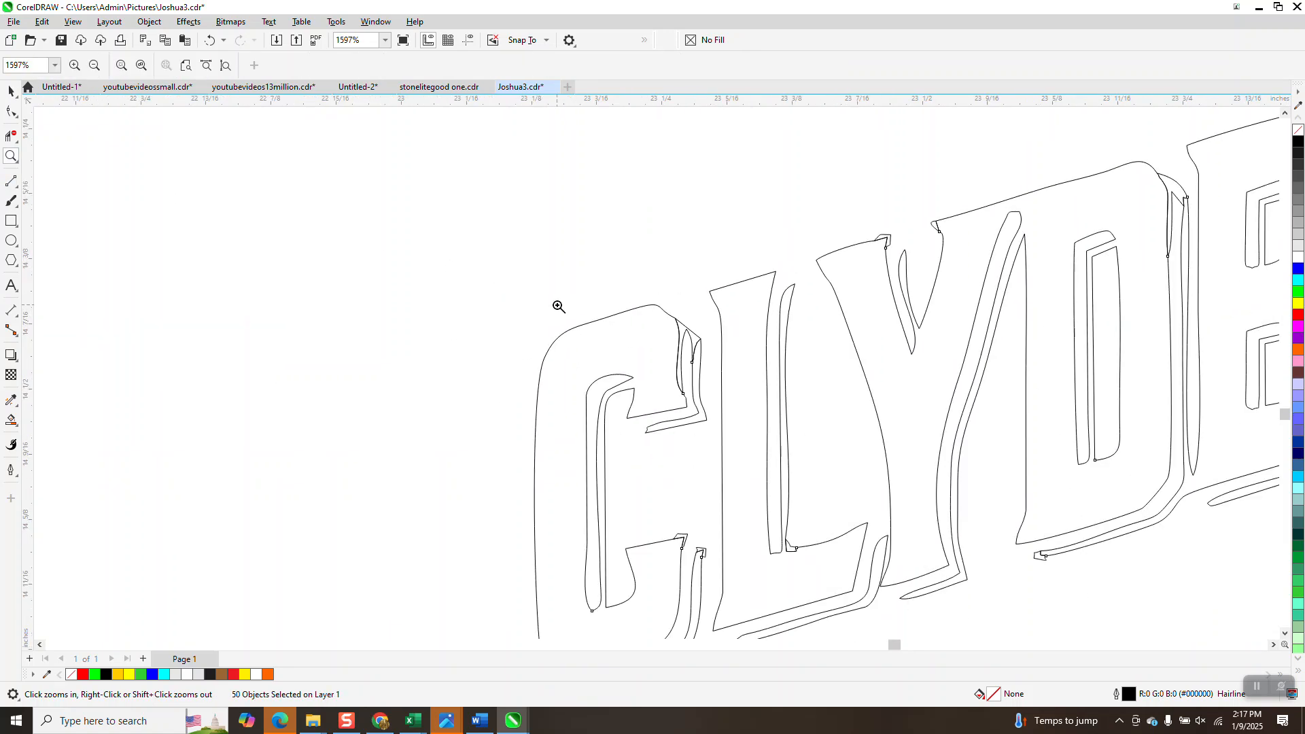
scroll(558, 307, "down", 2)
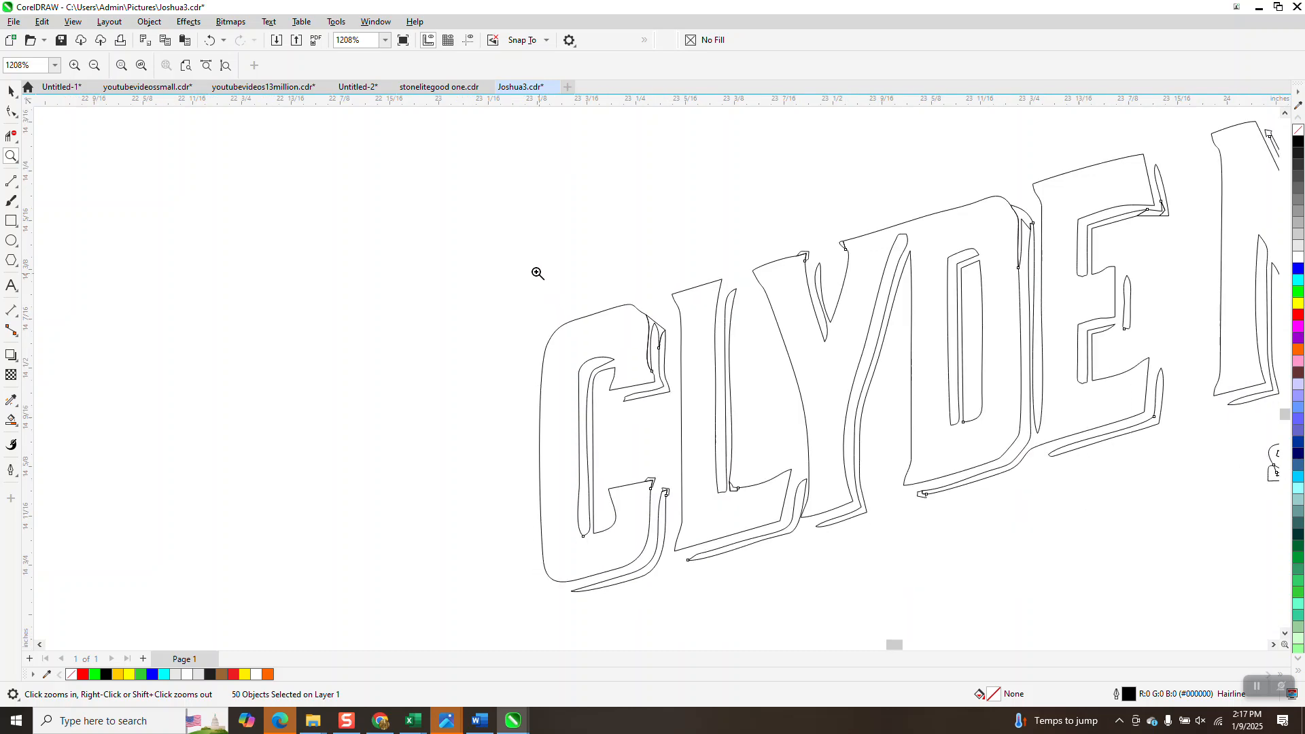
scroll(513, 263, "down", 4)
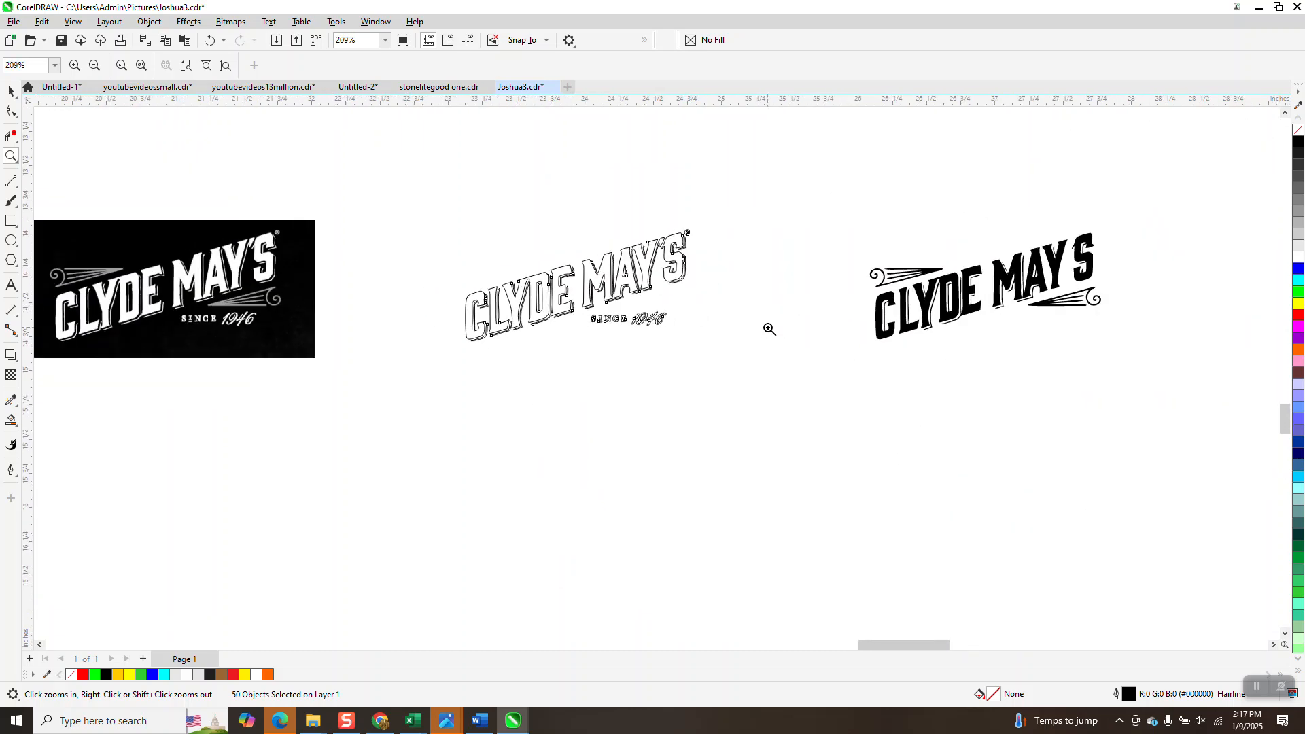
Add a node at the upper-right corner of the black letter C and pull it slightly outward to round the dented corner.
left_click_drag(827, 272, 960, 360)
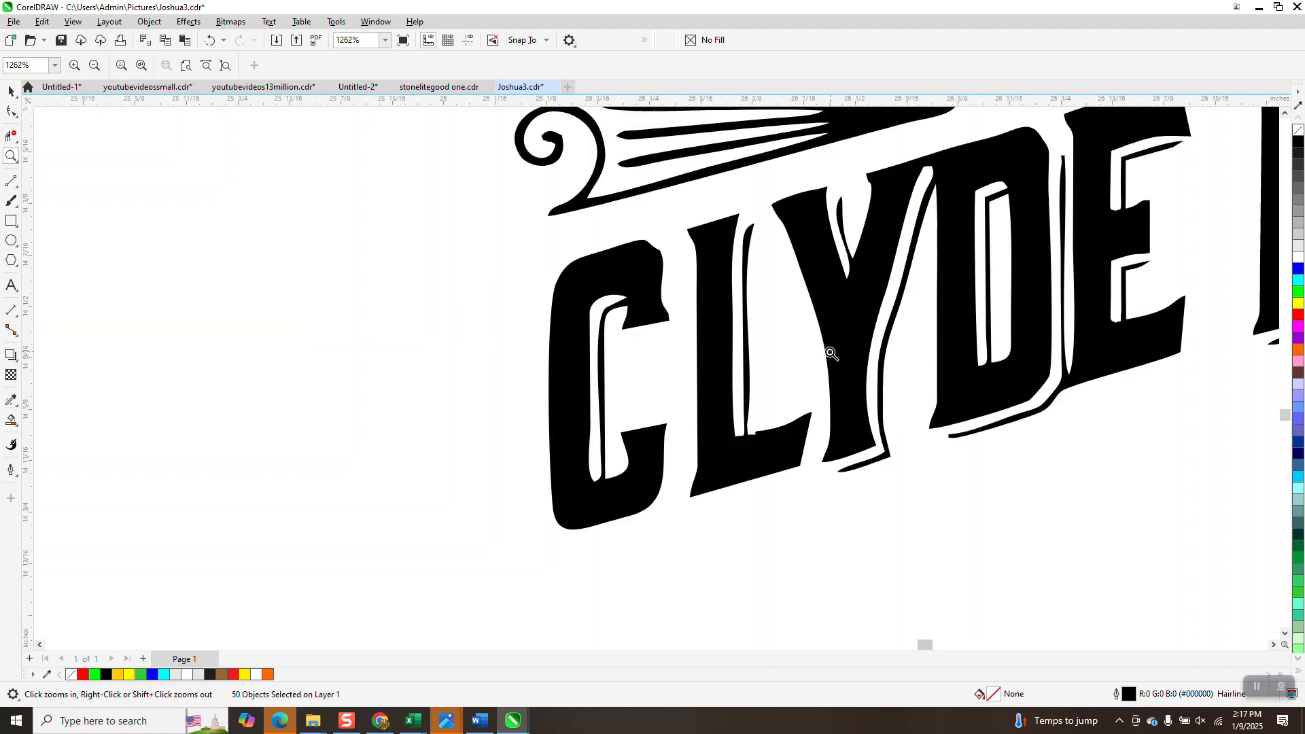
scroll(649, 348, "down", 1)
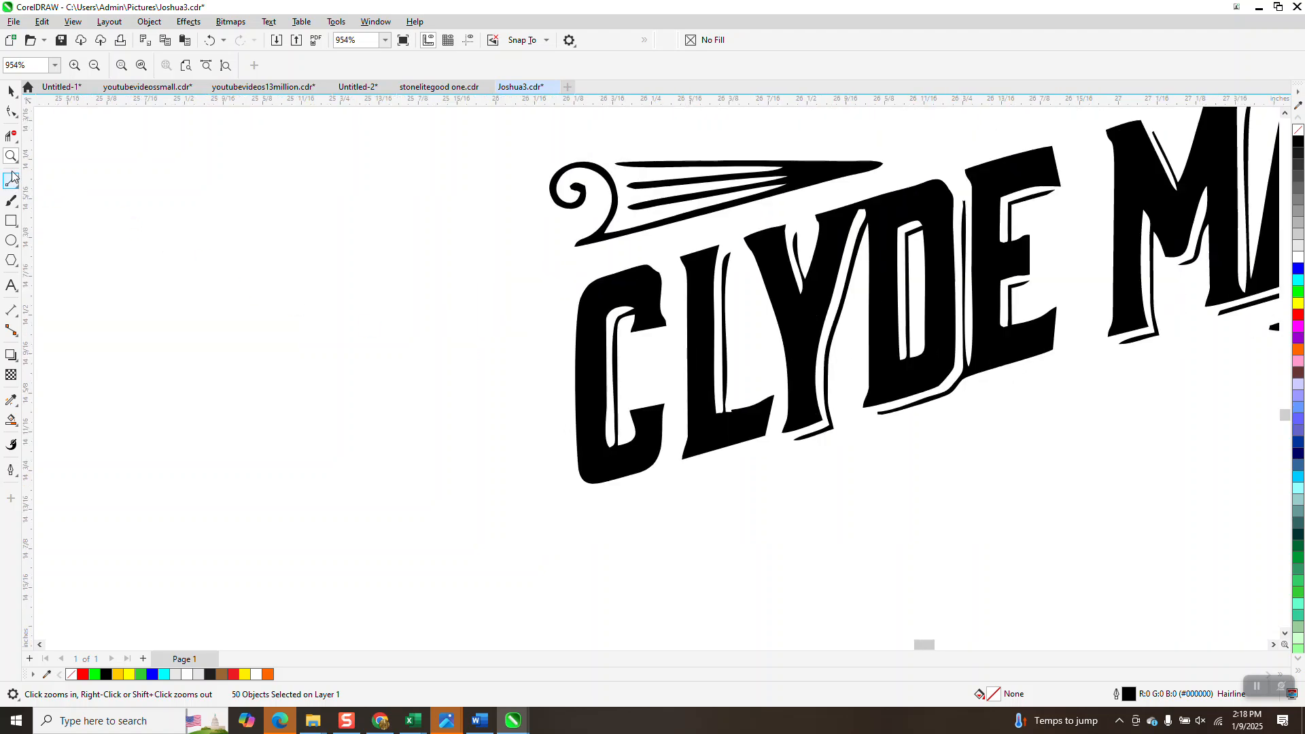
scroll(652, 313, "up", 6)
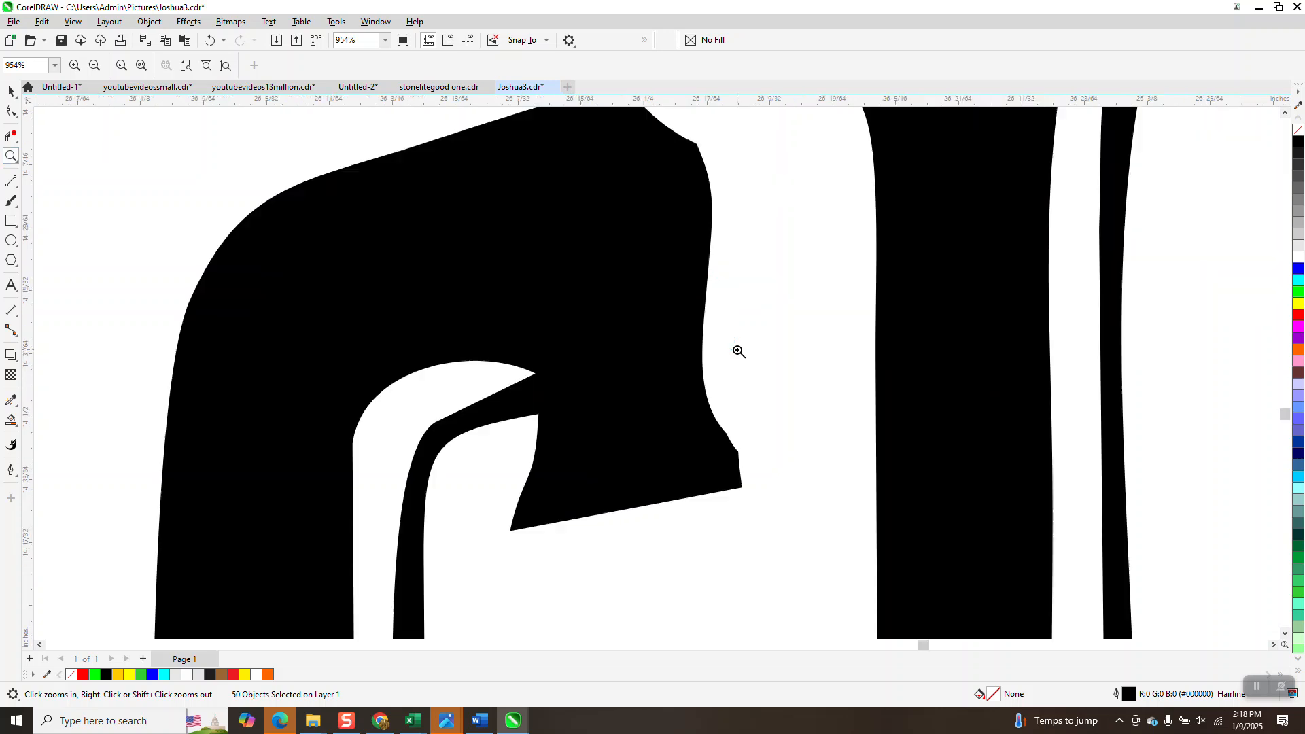
scroll(589, 338, "down", 1)
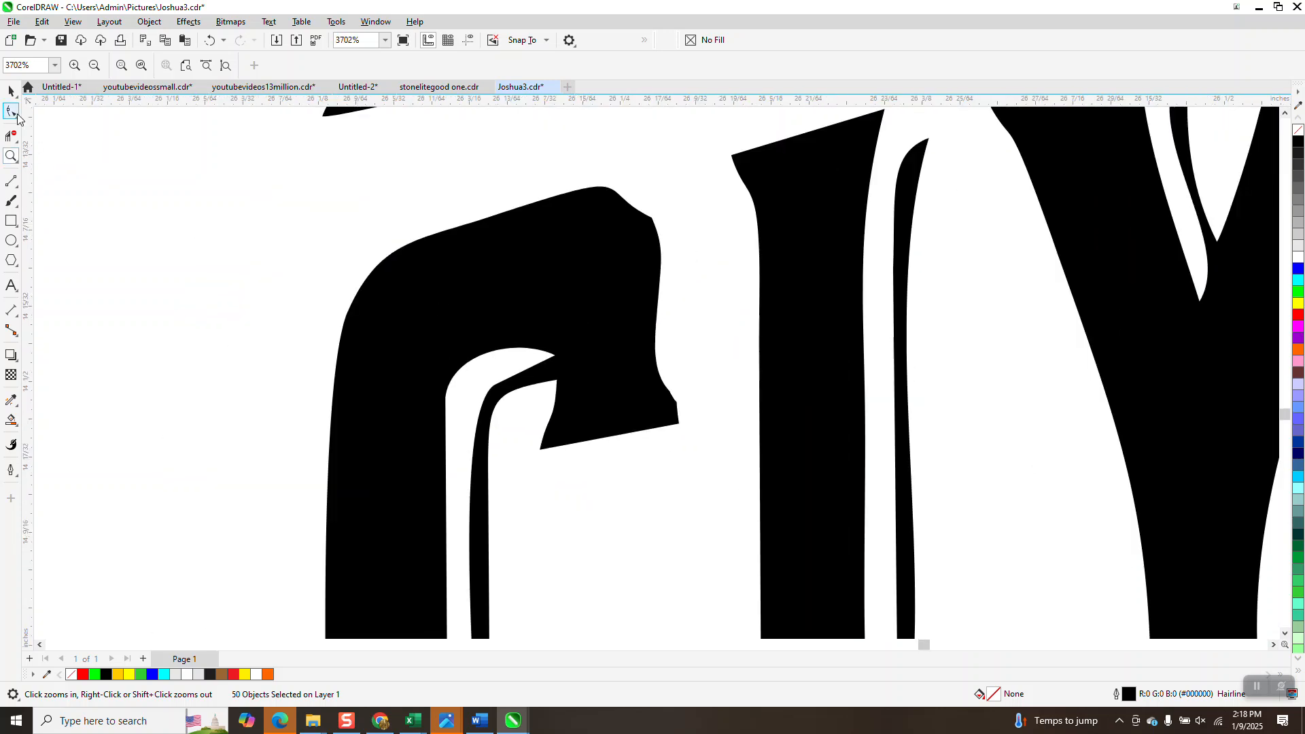
left_click(11, 111)
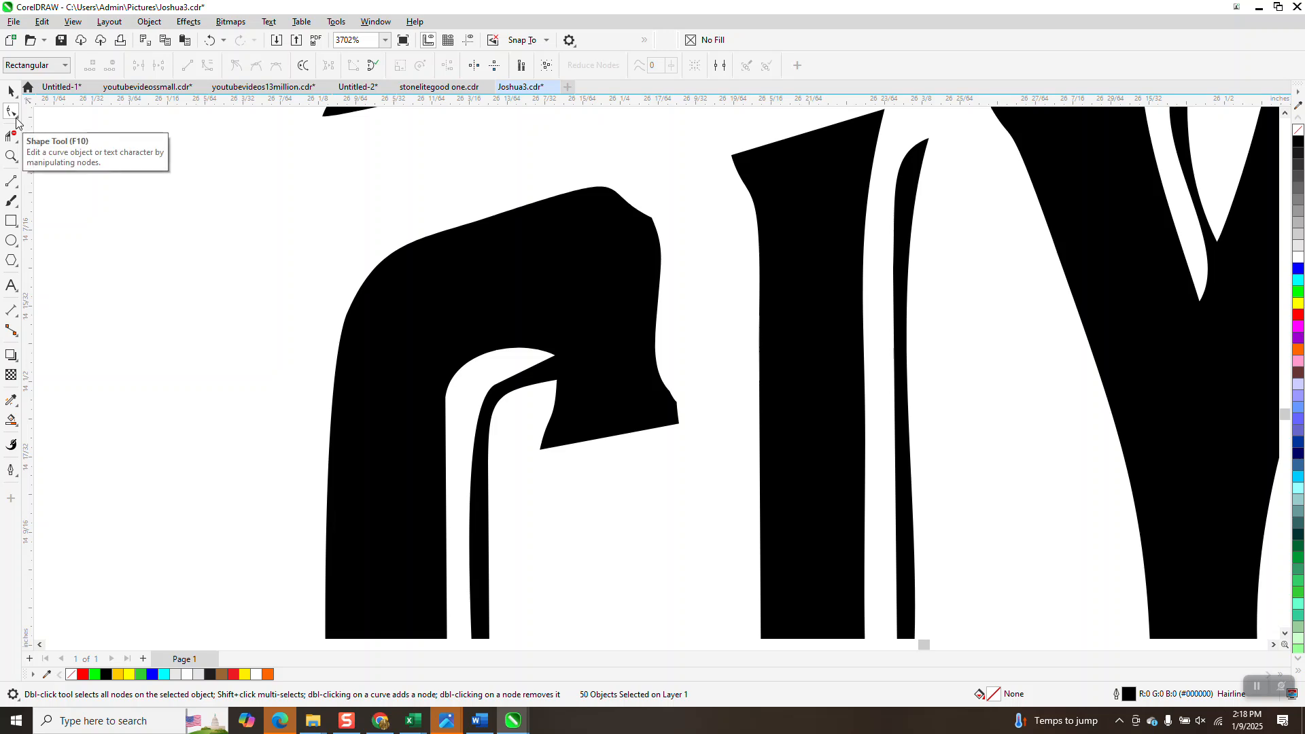
left_click(17, 121)
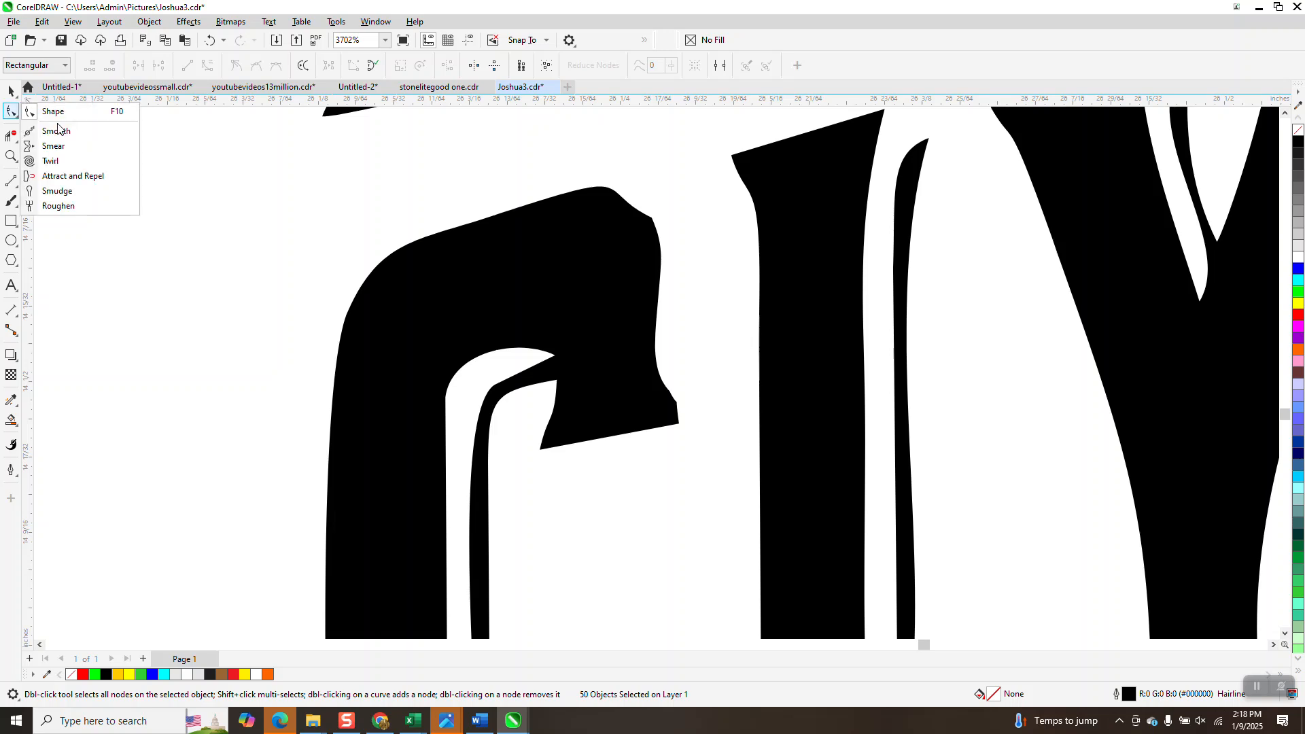
left_click(28, 112)
left_click(639, 249)
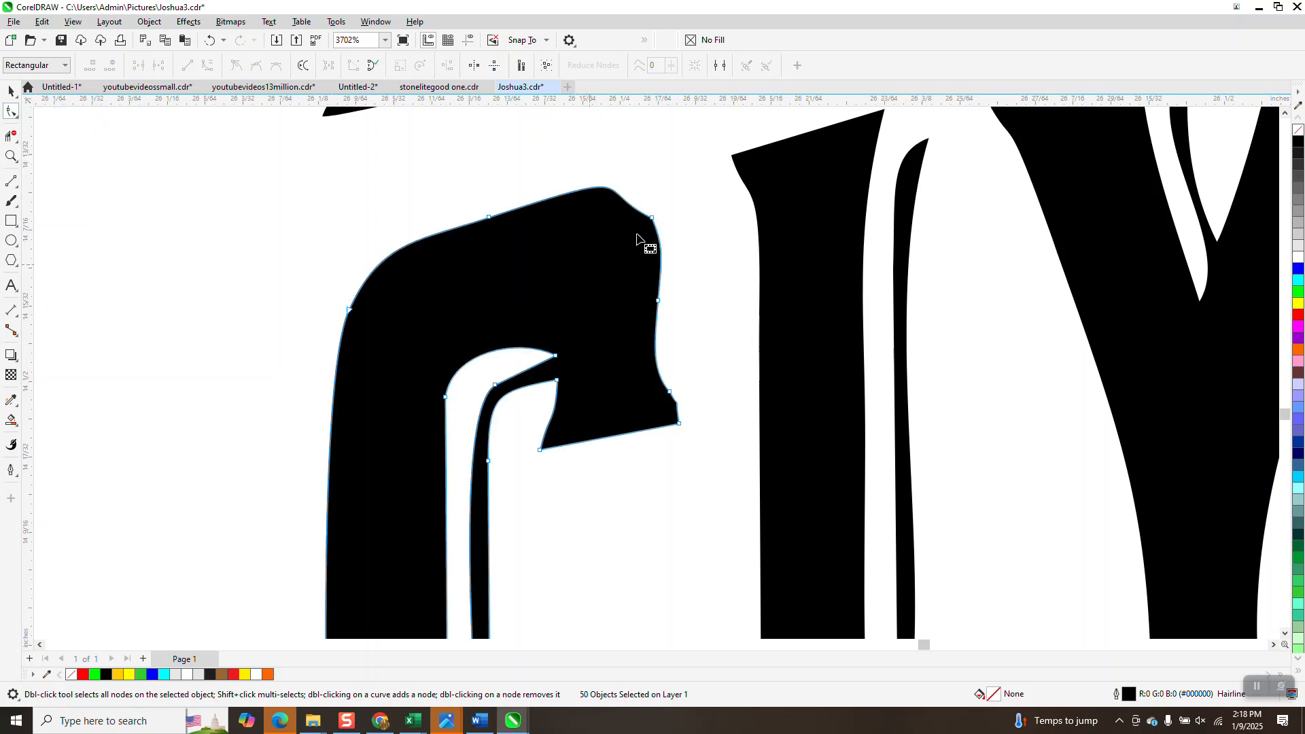
double_click(633, 210)
left_click_drag(633, 209, 648, 203)
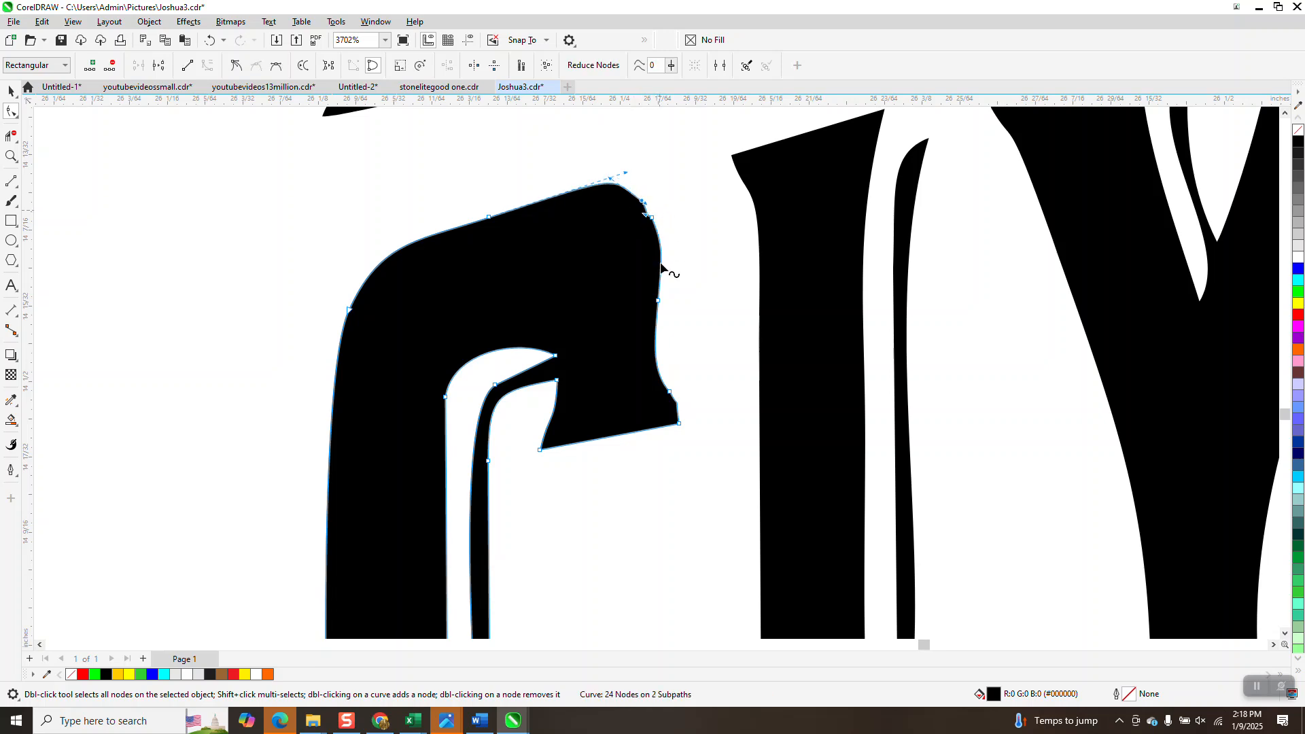
scroll(460, 314, "down", 1)
scroll(460, 314, "down", 4)
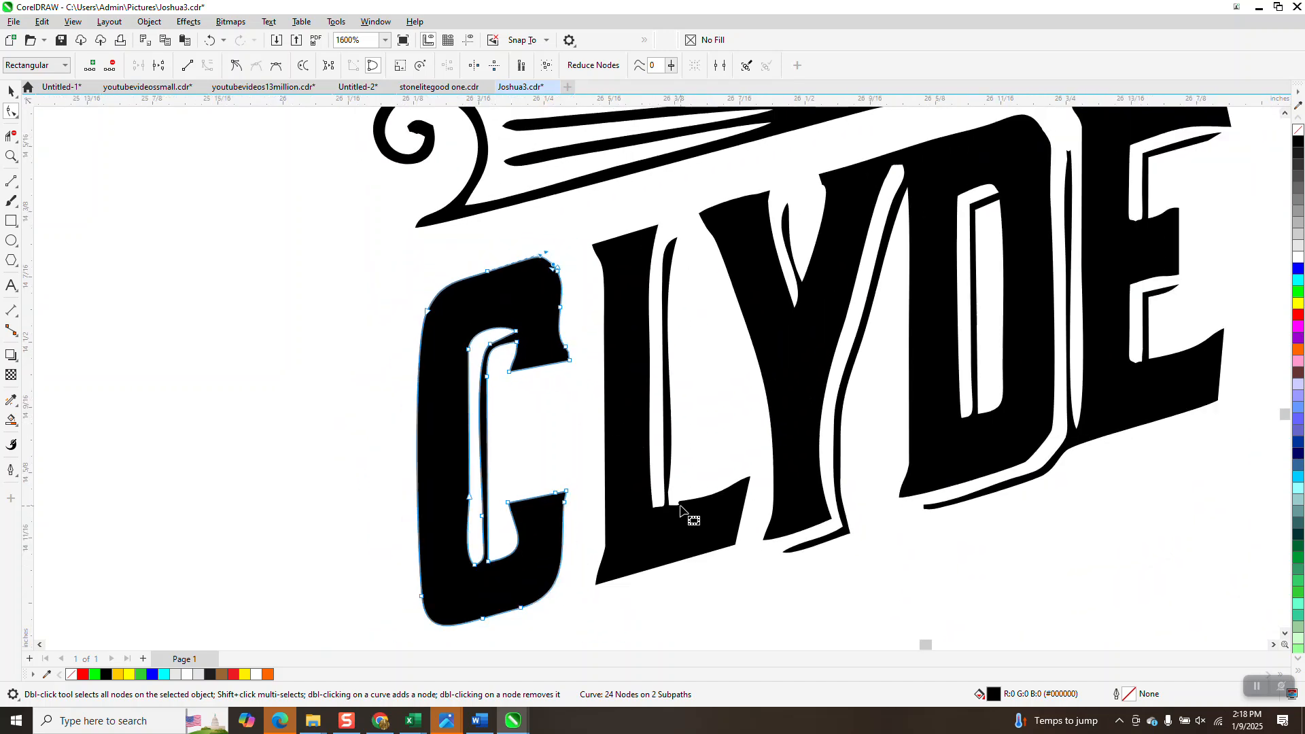
Examine the small notch at the inner lower corner of the black letter L.
left_click(12, 155)
left_click_drag(646, 486, 746, 545)
left_click(12, 113)
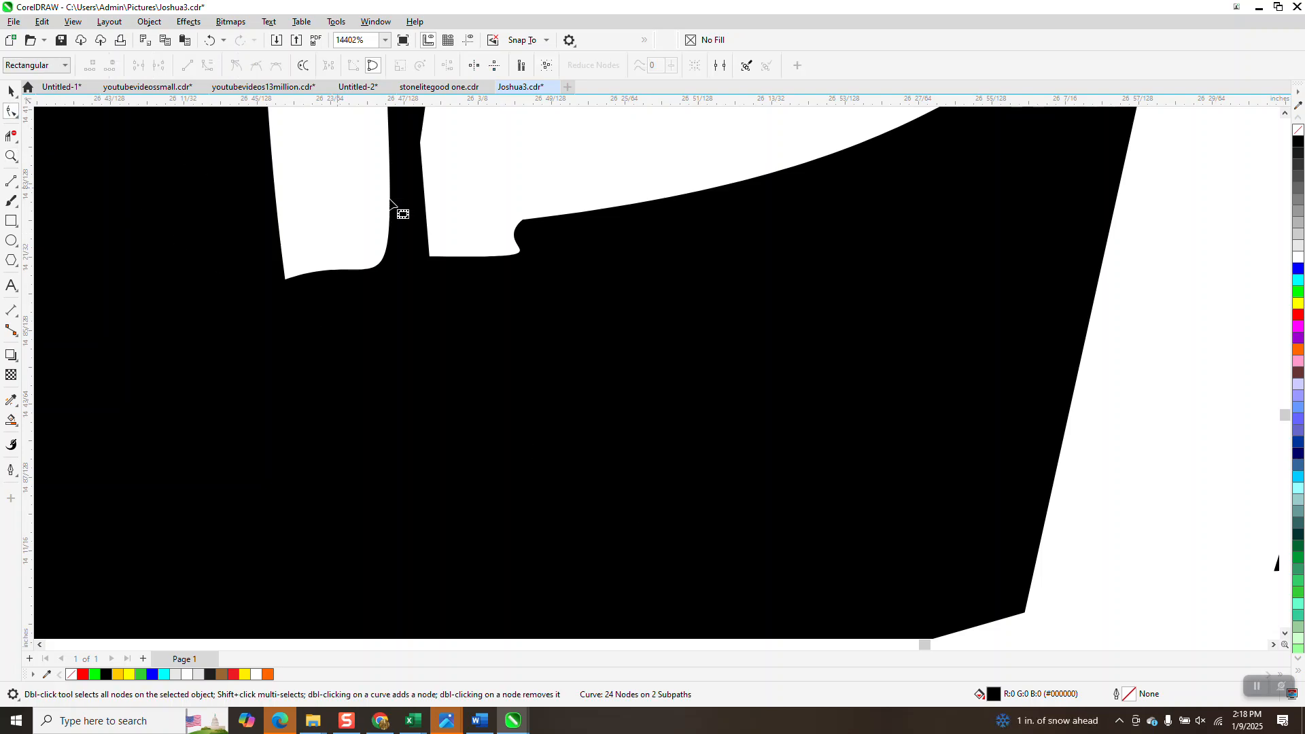
scroll(484, 336, "down", 5)
scroll(485, 337, "down", 8)
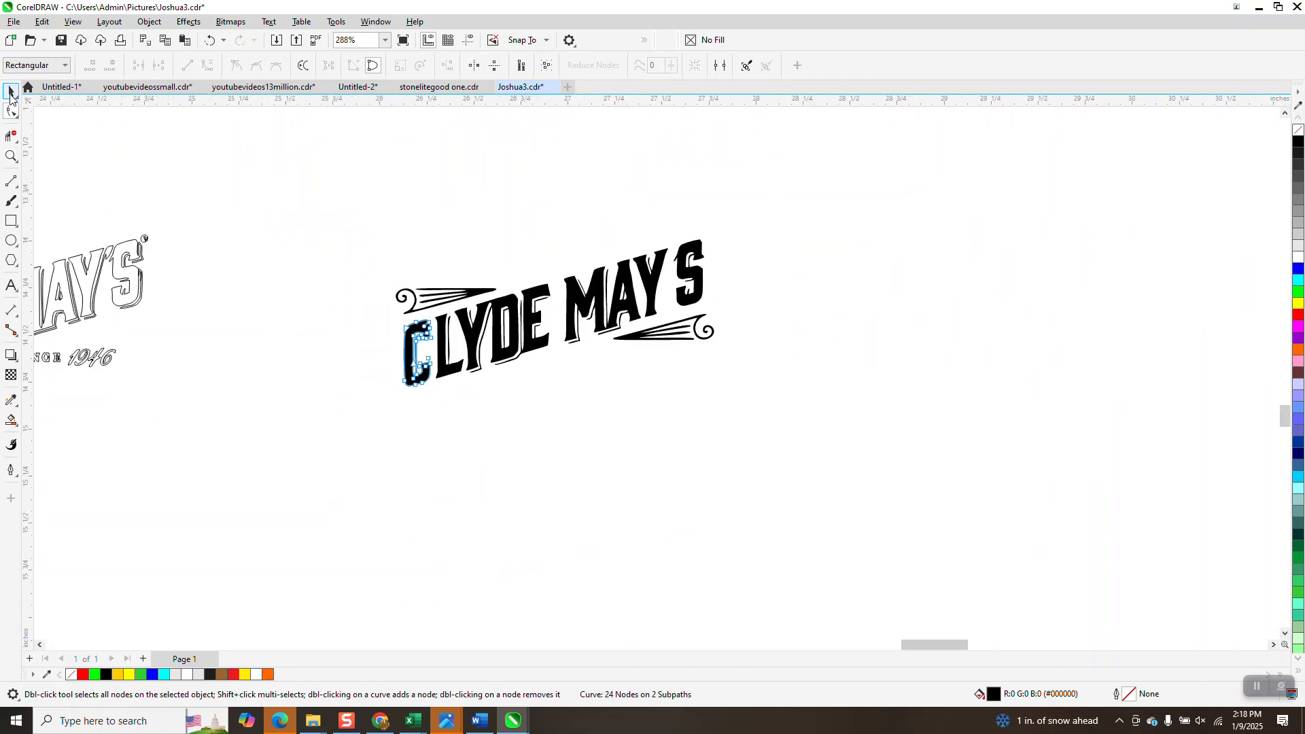
Move both scroll ornaments another 3 inches to the right, clear of the black letters.
left_click(11, 91)
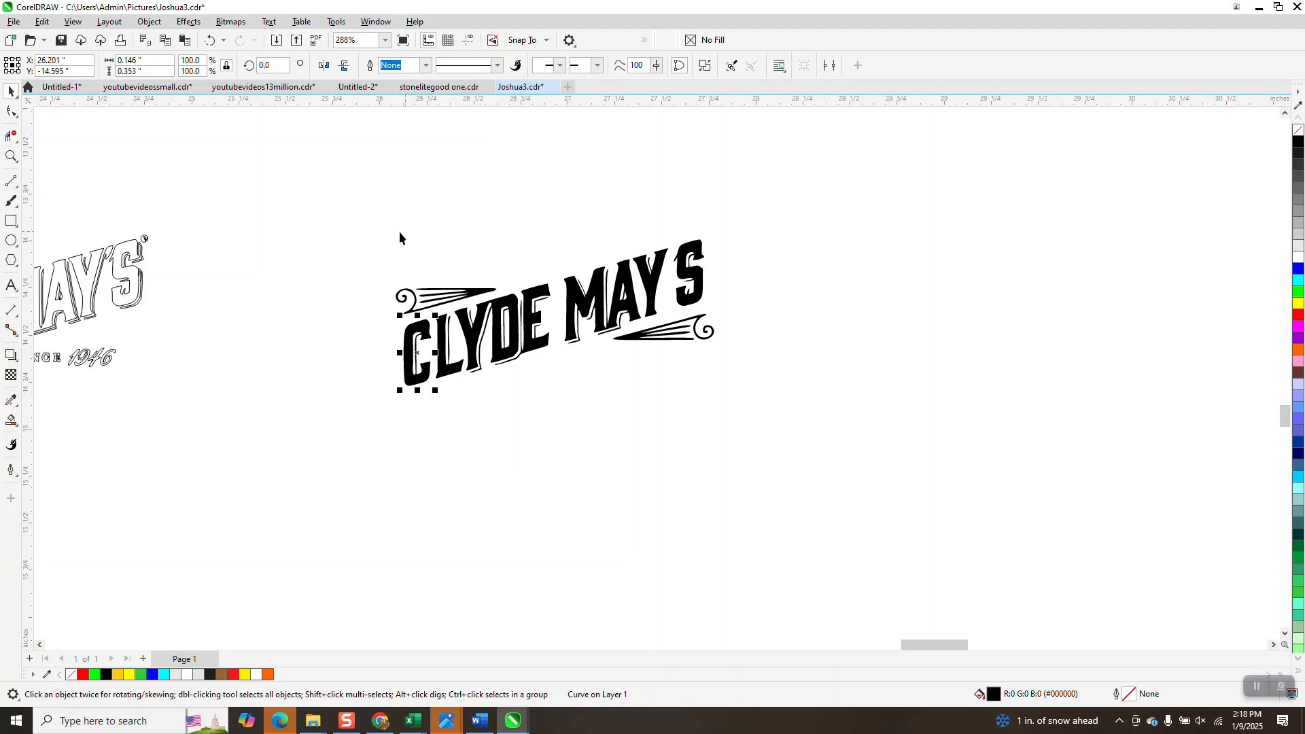
left_click(475, 296)
left_click_drag(509, 317, 1073, 316)
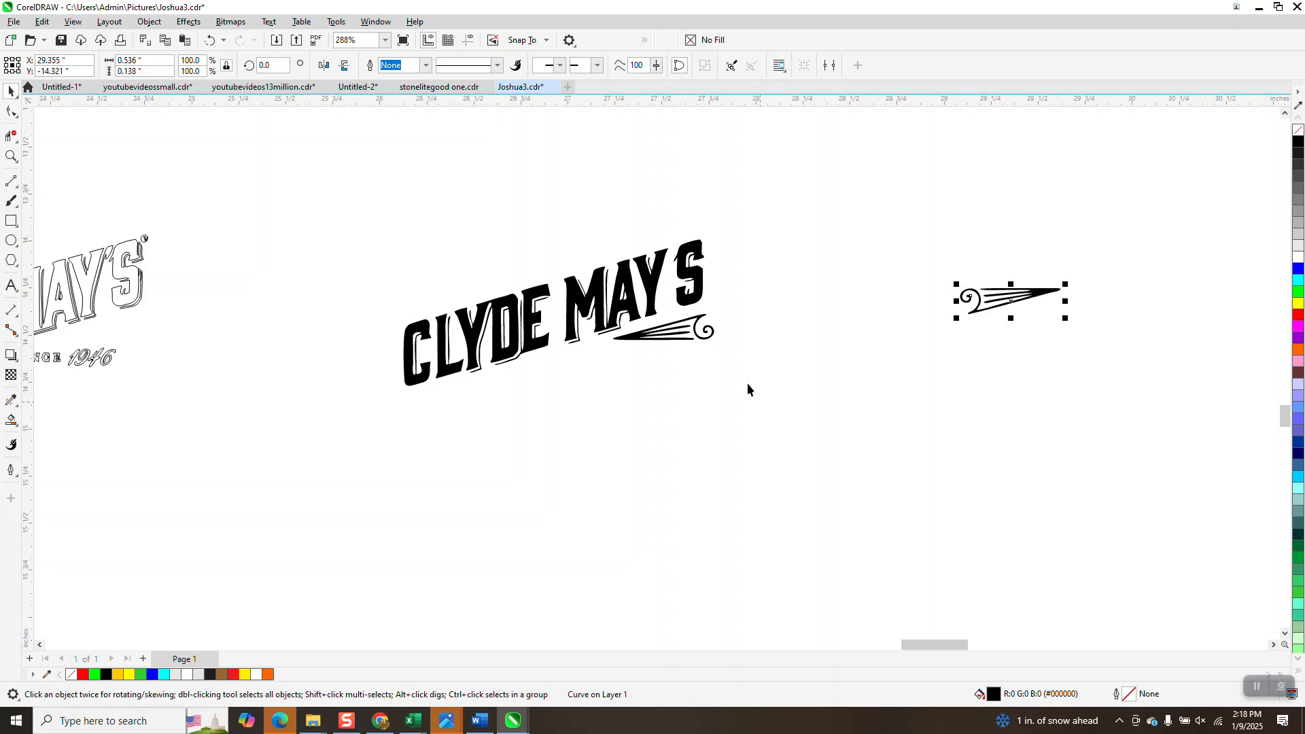
left_click(640, 342)
key("ctrl+r")
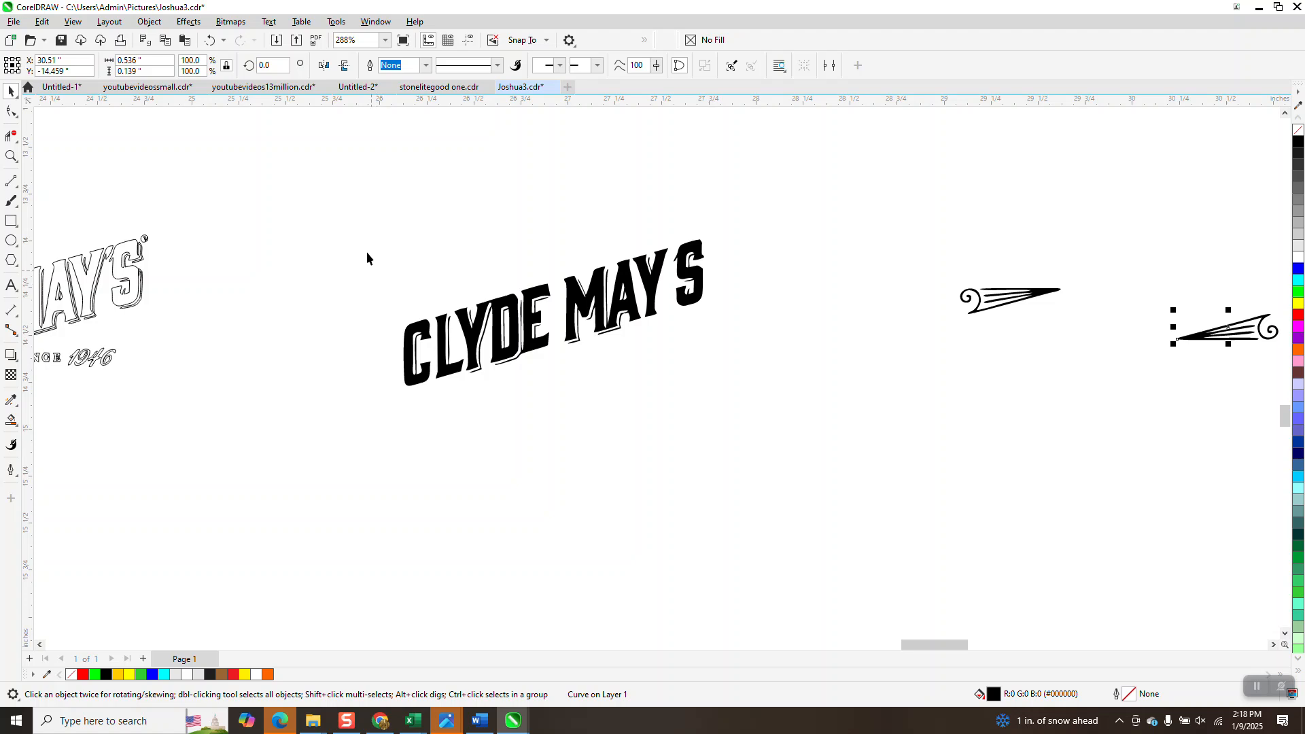
Change the black CLYDE MAY'S letters to unfilled hairline outlines and delete the stray nodes forming the notch in the L.
left_click_drag(365, 252, 761, 399)
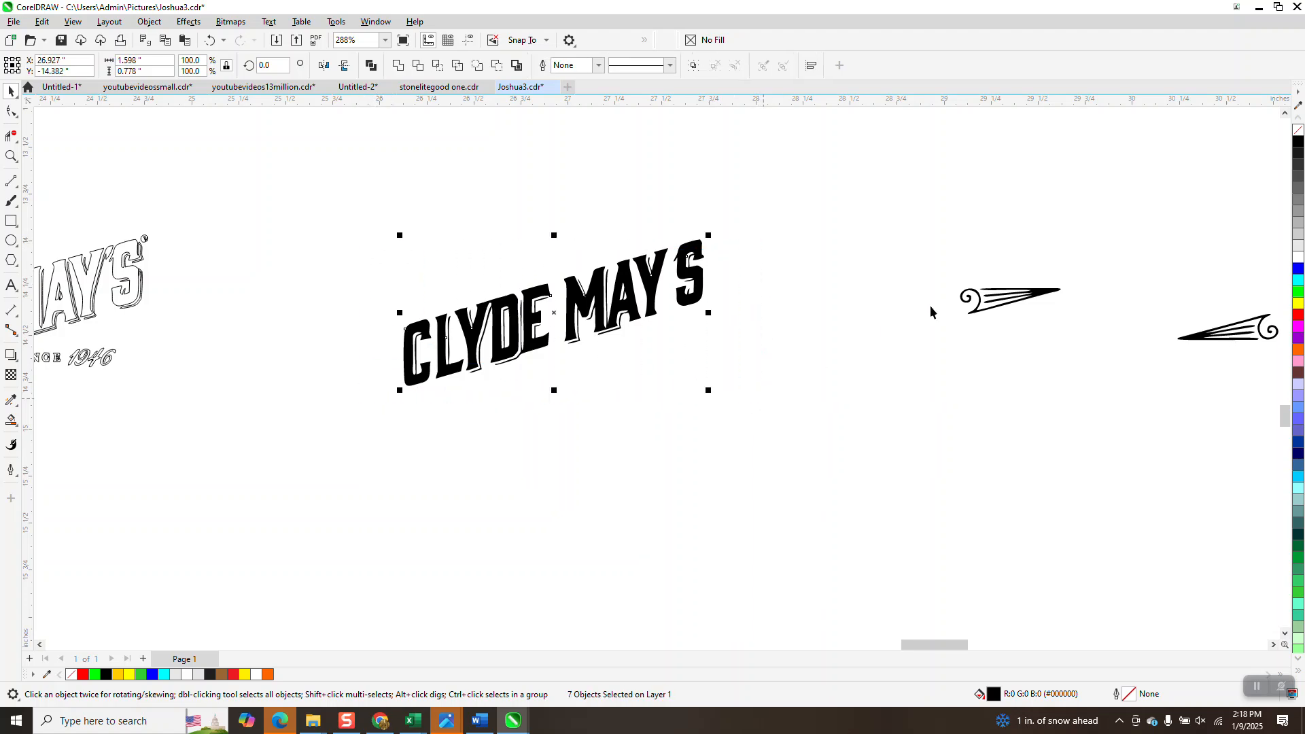
left_click(1298, 132)
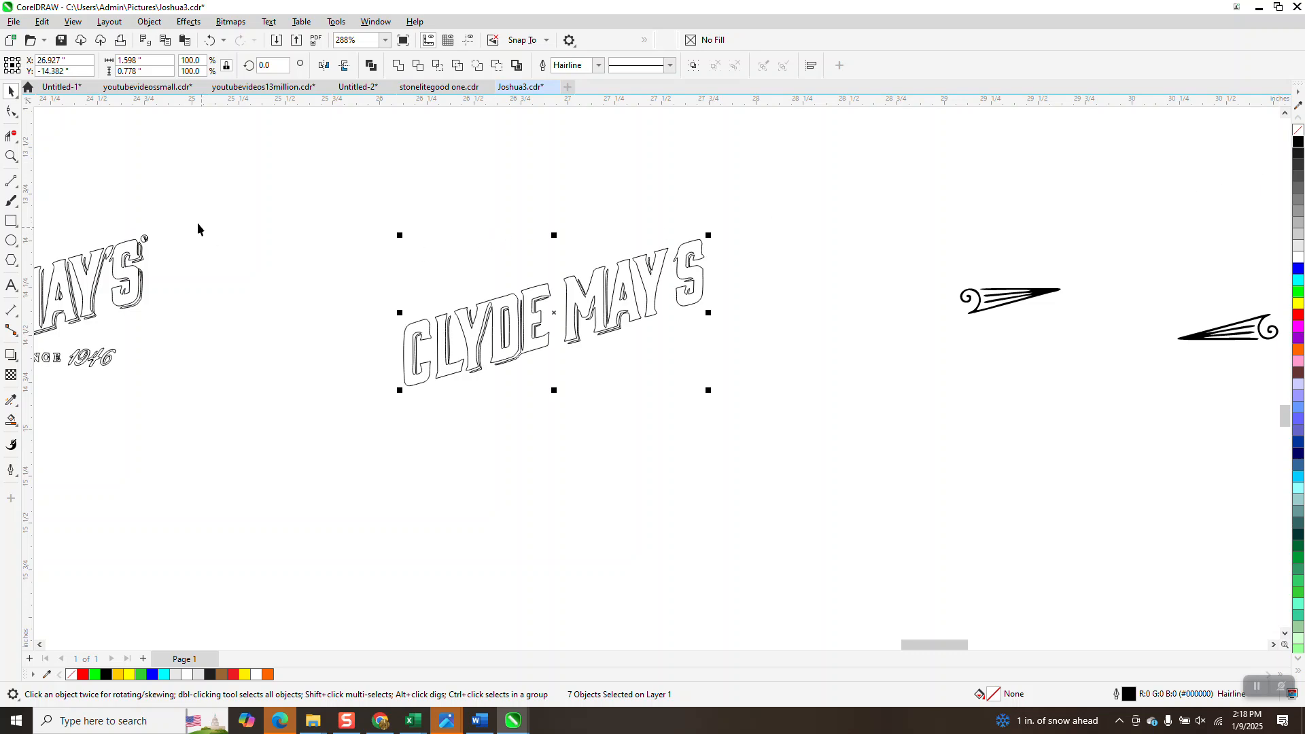
left_click(11, 156)
left_click_drag(442, 351, 487, 387)
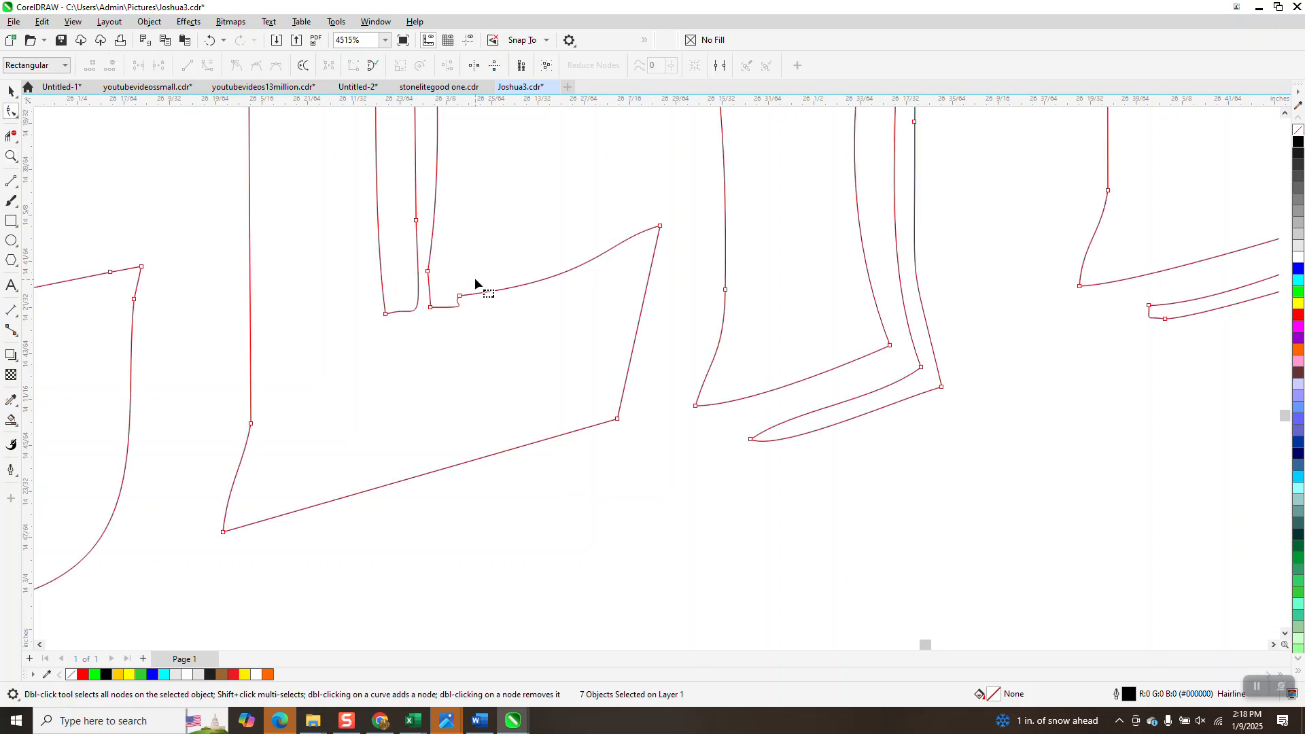
left_click_drag(447, 329, 448, 329)
key("Delete")
scroll(324, 376, "down", 2)
scroll(282, 386, "down", 3)
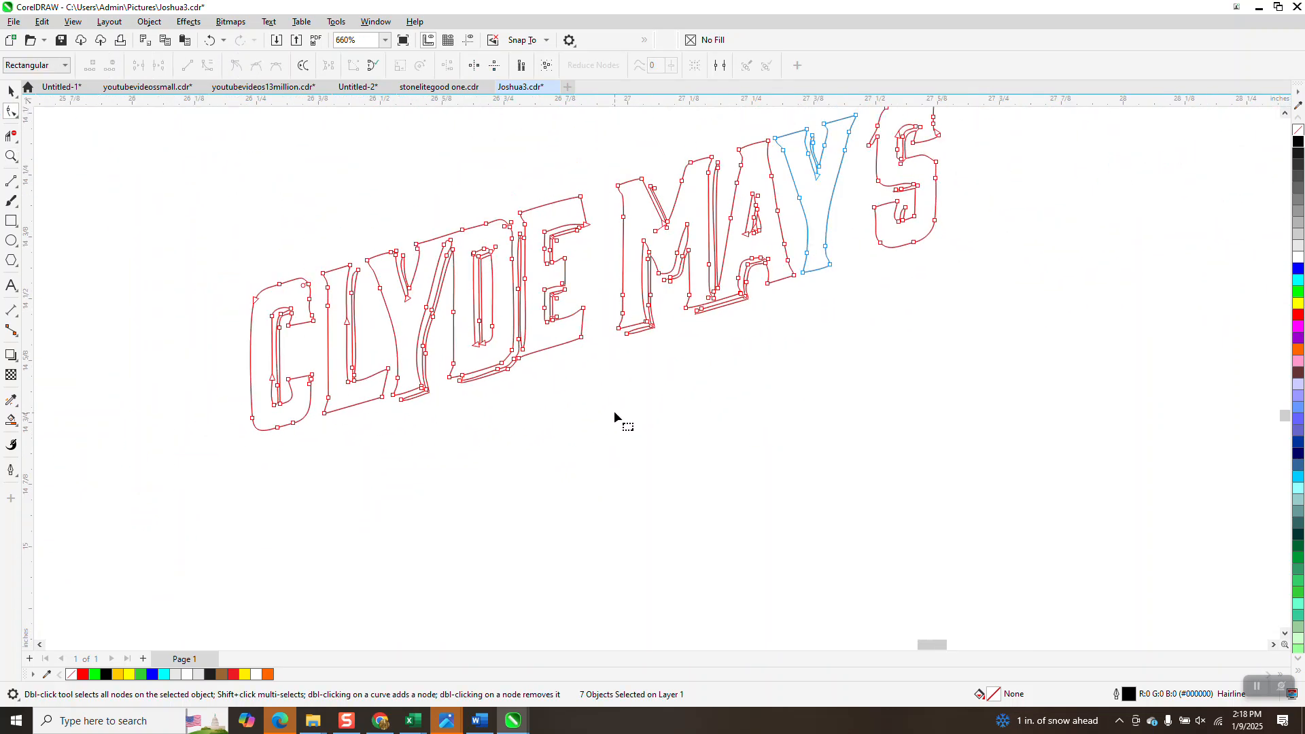
Compare the lower part of the outlined S with the S in the grayscale bitmap.
left_click(11, 155)
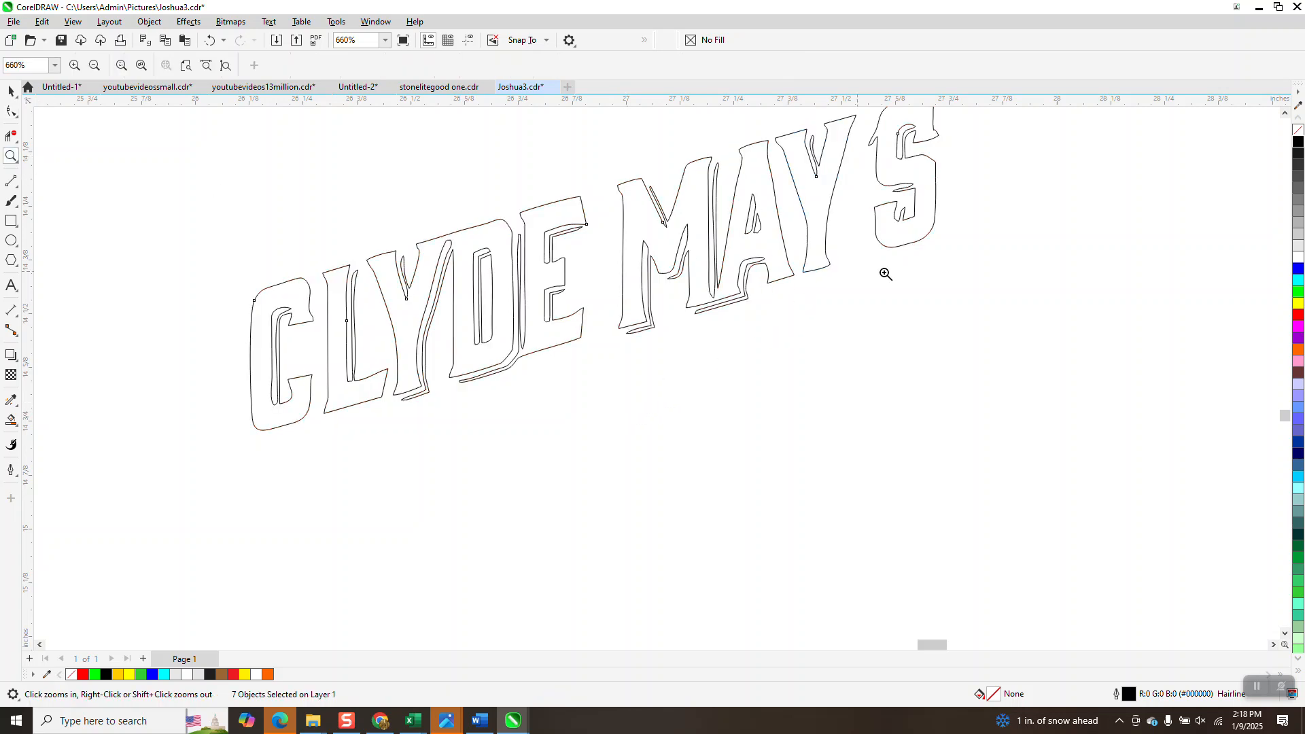
left_click_drag(889, 187, 972, 241)
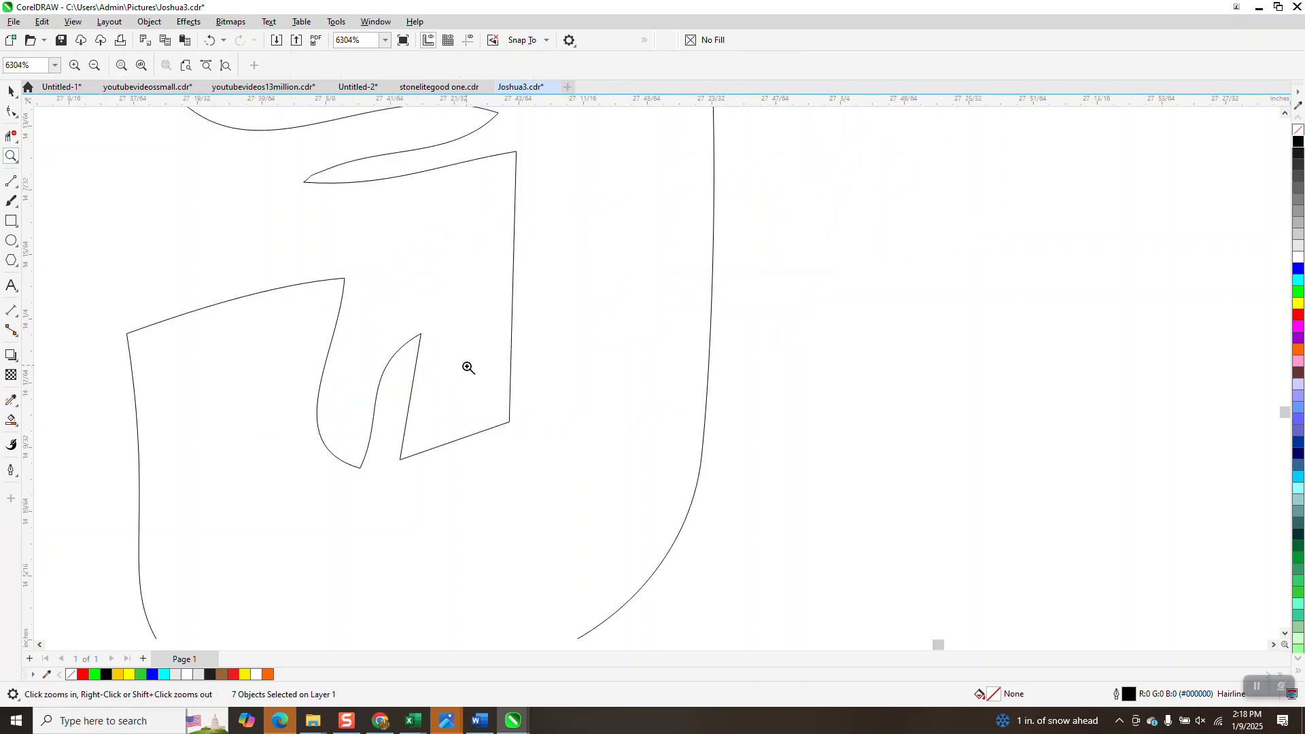
scroll(841, 421, "down", 8)
right_click(608, 326)
left_click_drag(188, 328, 326, 385)
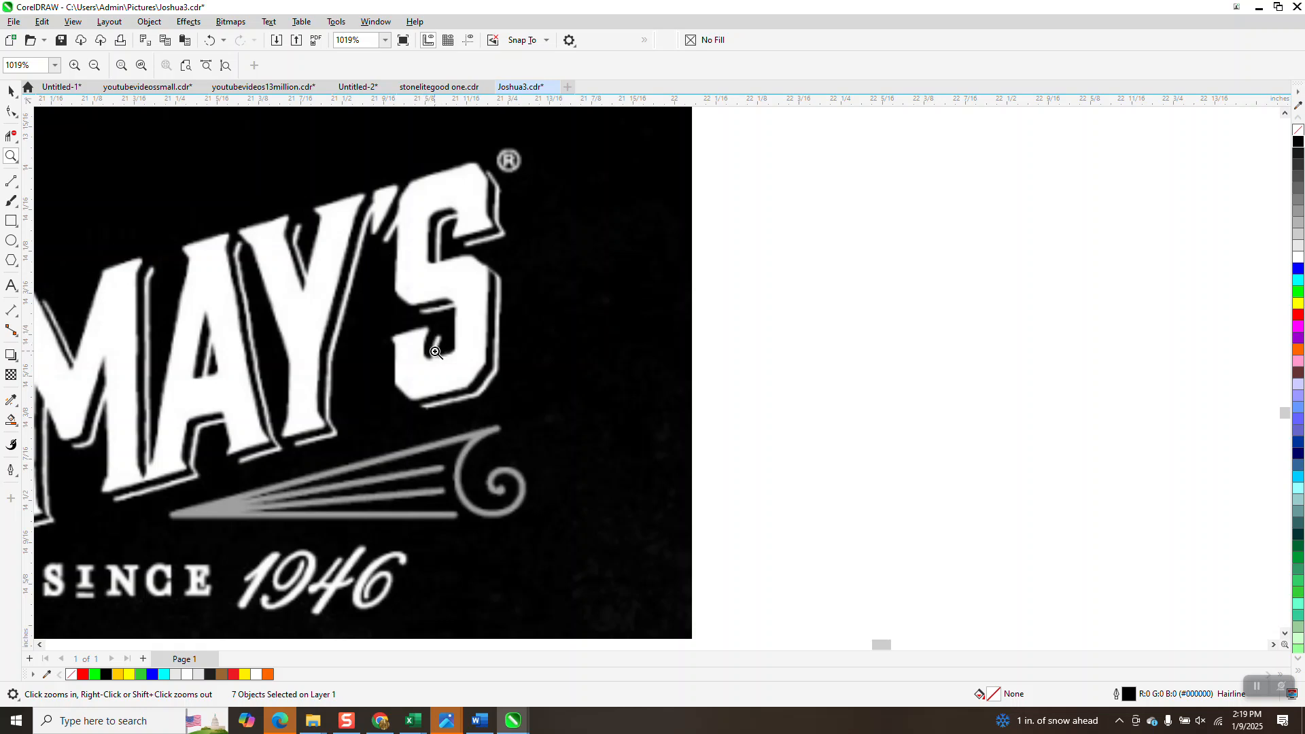
Compare the upper part of the outlined S with the S and apostrophe in the grayscale bitmap.
right_click(436, 320)
right_click(306, 333)
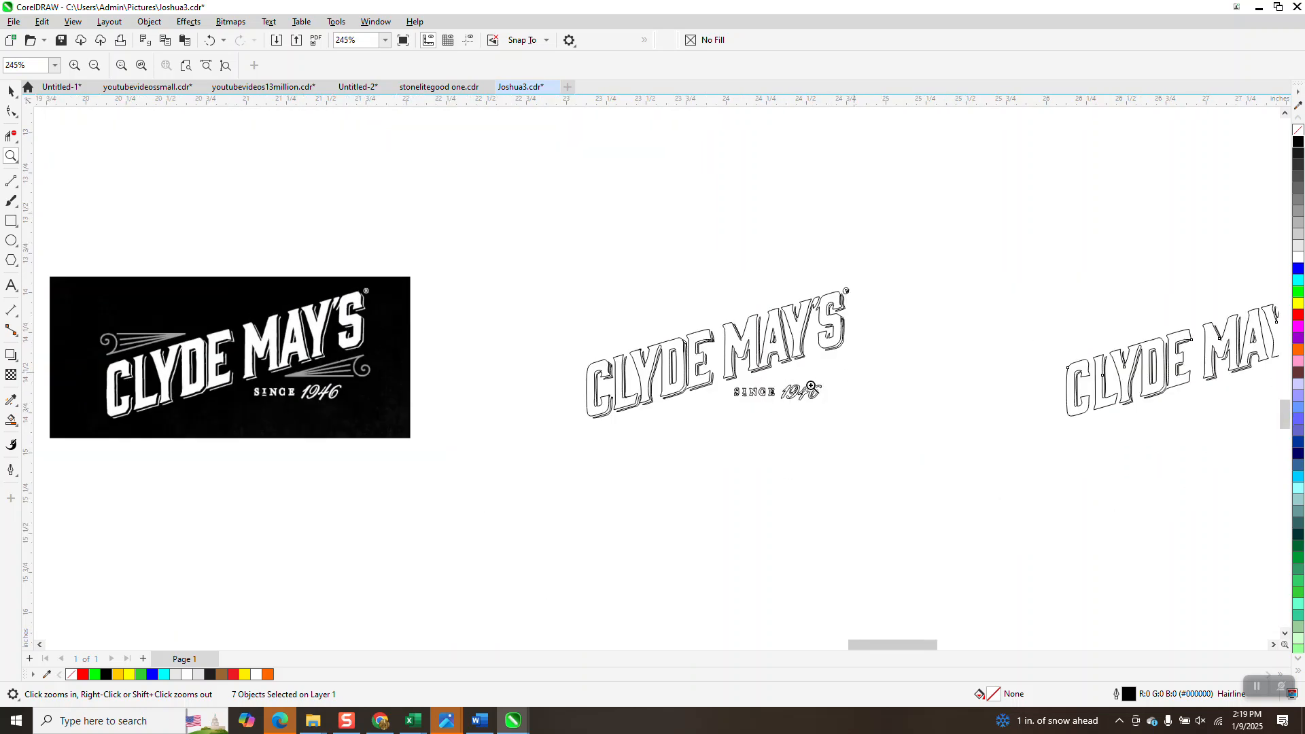
right_click(810, 387)
left_click_drag(1040, 341, 1128, 370)
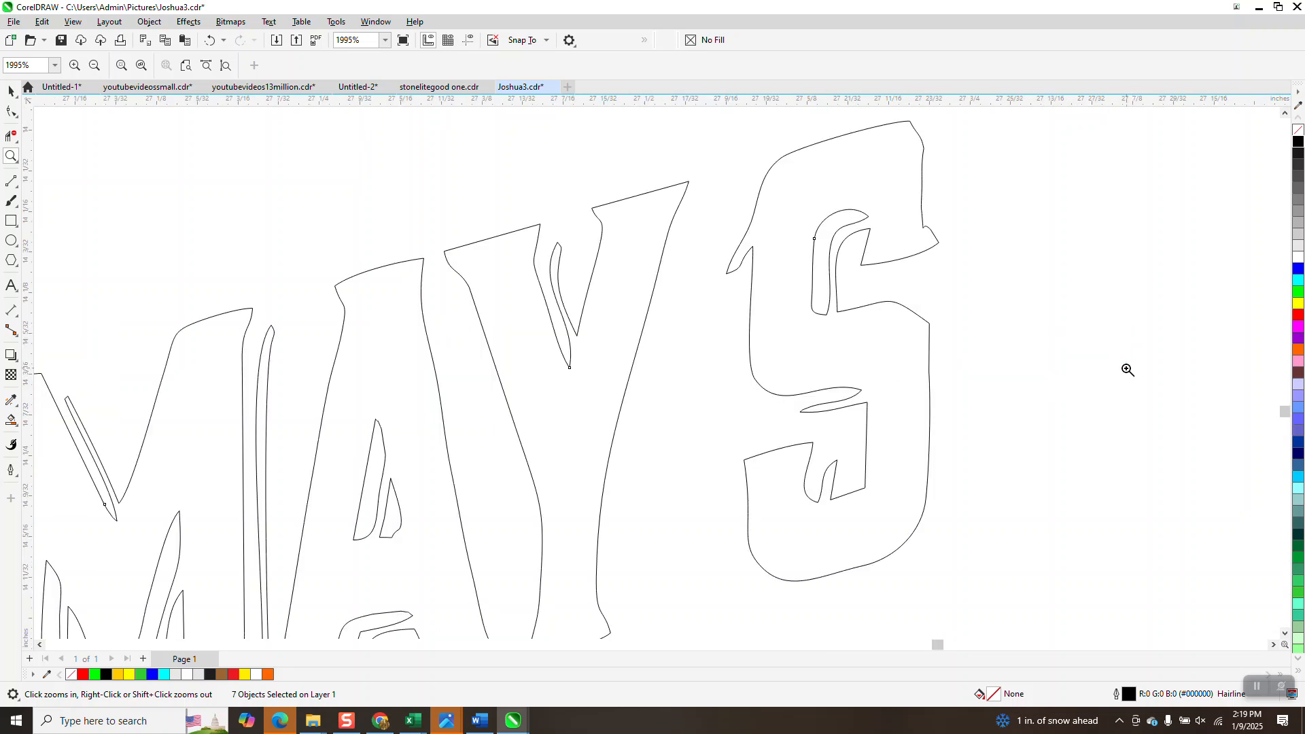
right_click(813, 333)
right_click(814, 334)
right_click(813, 334)
right_click(813, 333)
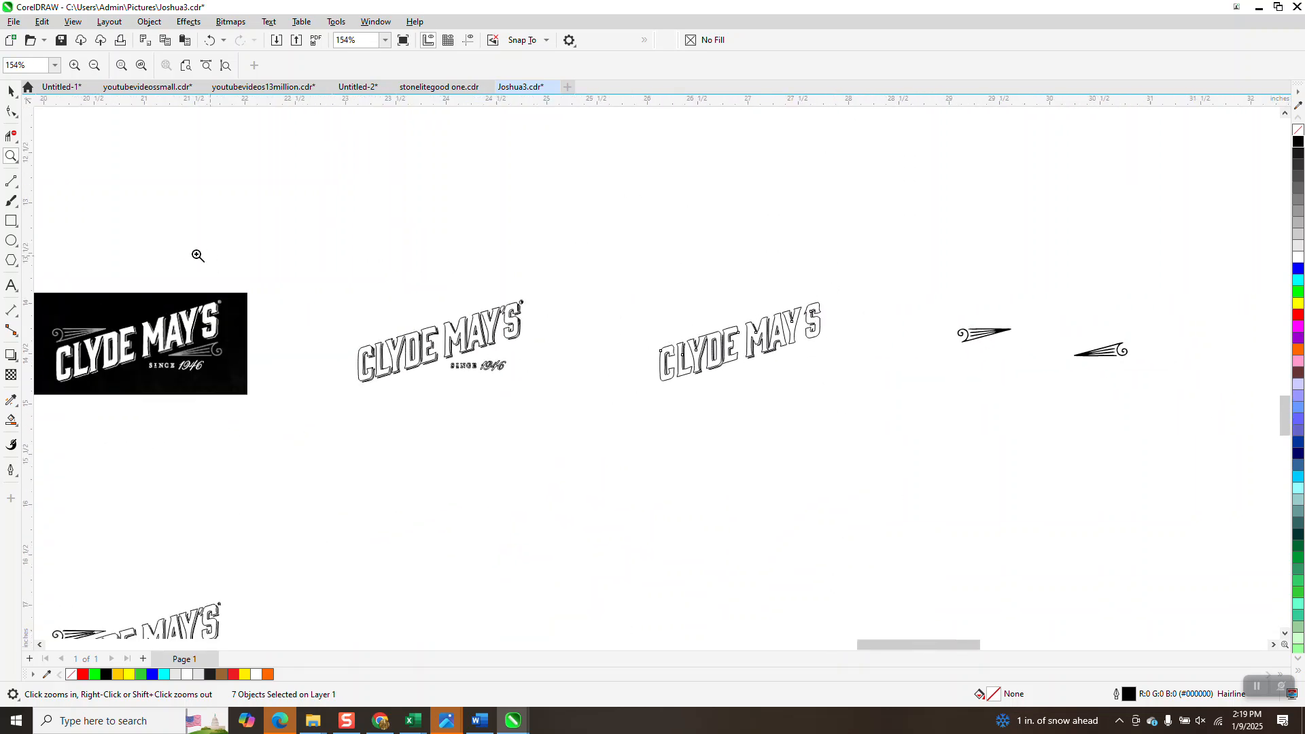
left_click_drag(189, 296, 220, 318)
right_click(538, 281)
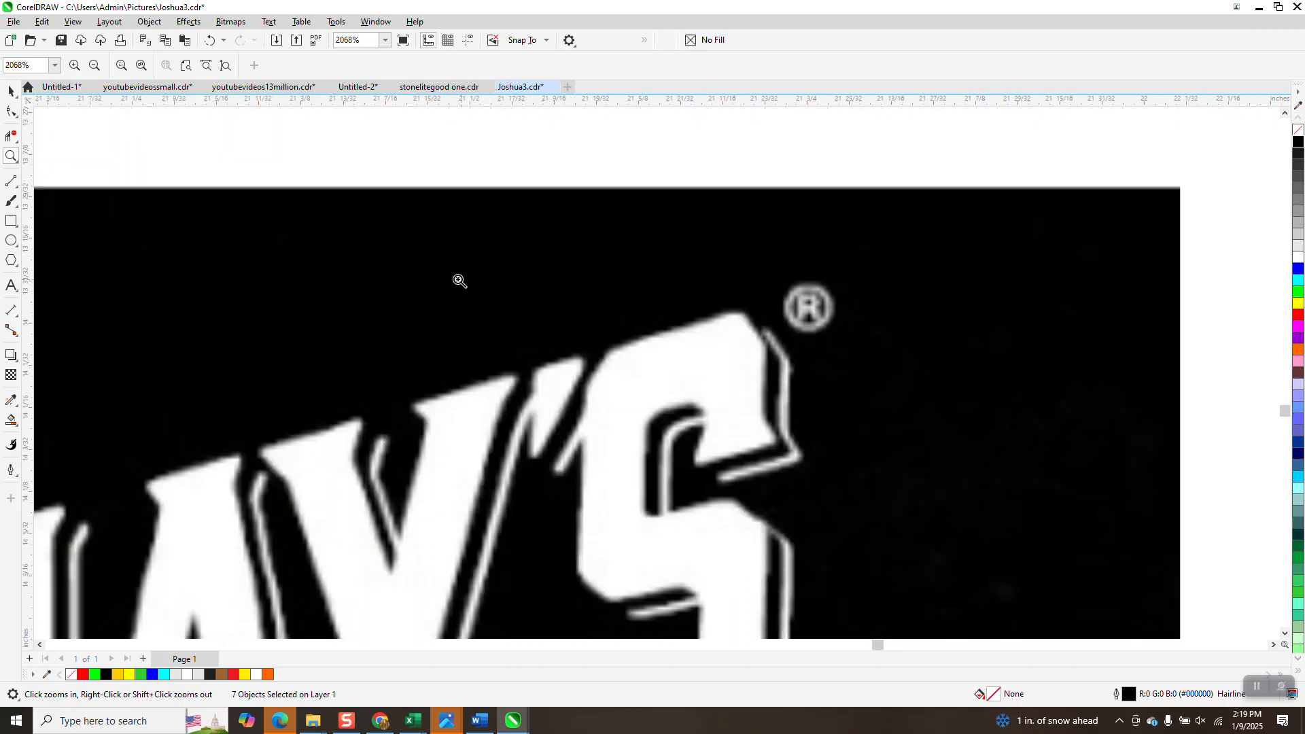
right_click(473, 317)
right_click(501, 339)
right_click(509, 332)
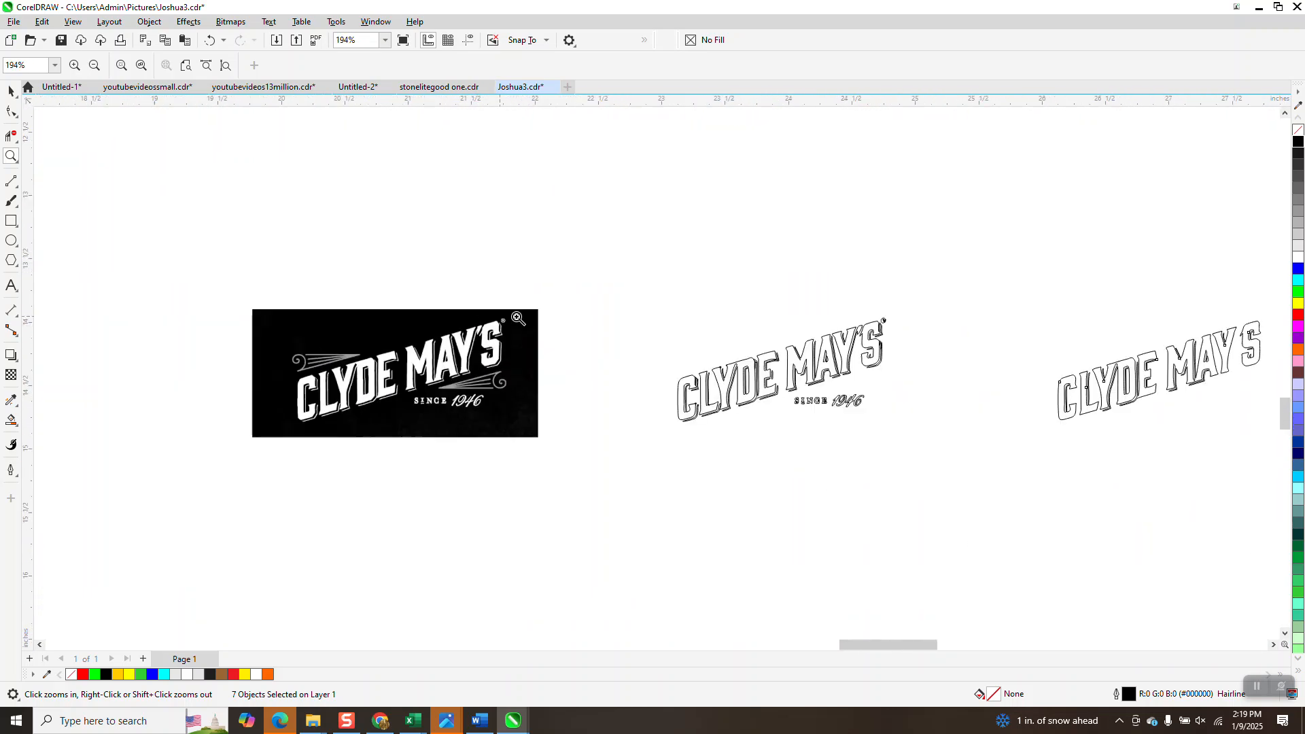
Delete the nodes forming the stray spur on the upper-left edge of the outlined S in the clean lettering.
right_click(737, 314)
left_click_drag(1006, 300, 1102, 365)
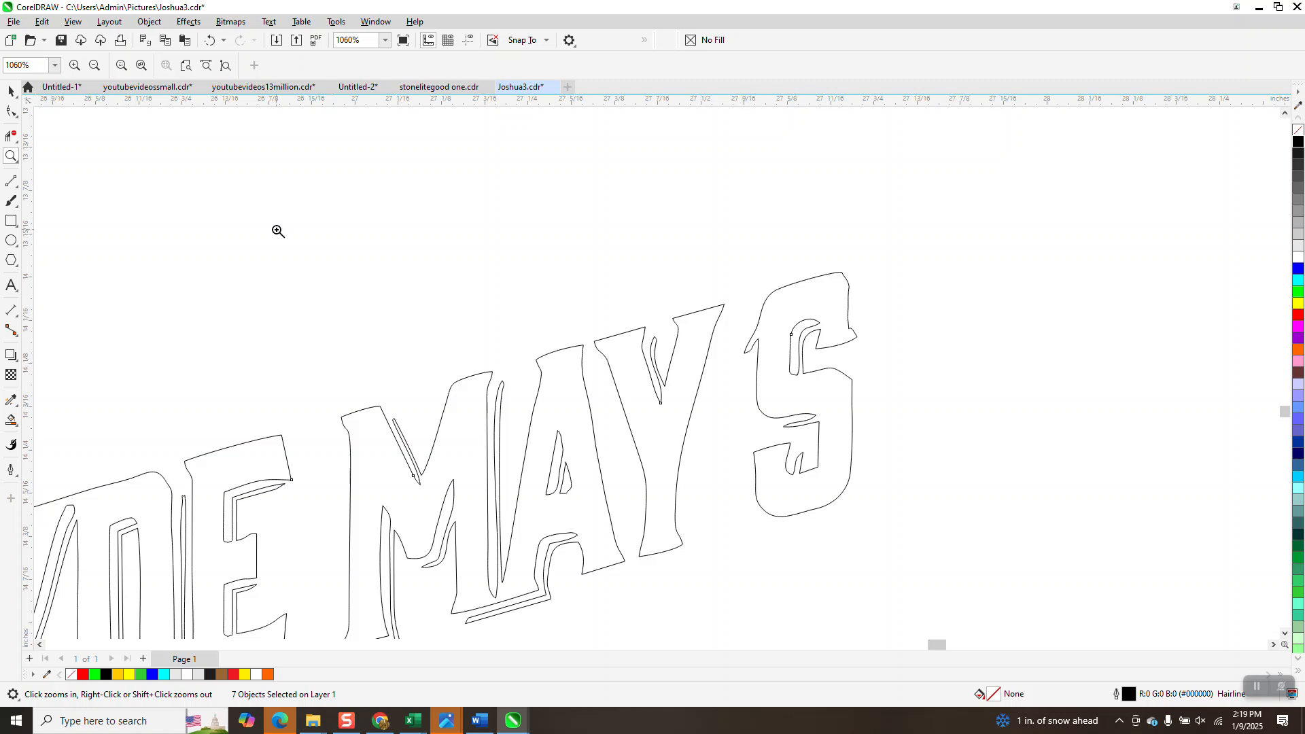
left_click(16, 116)
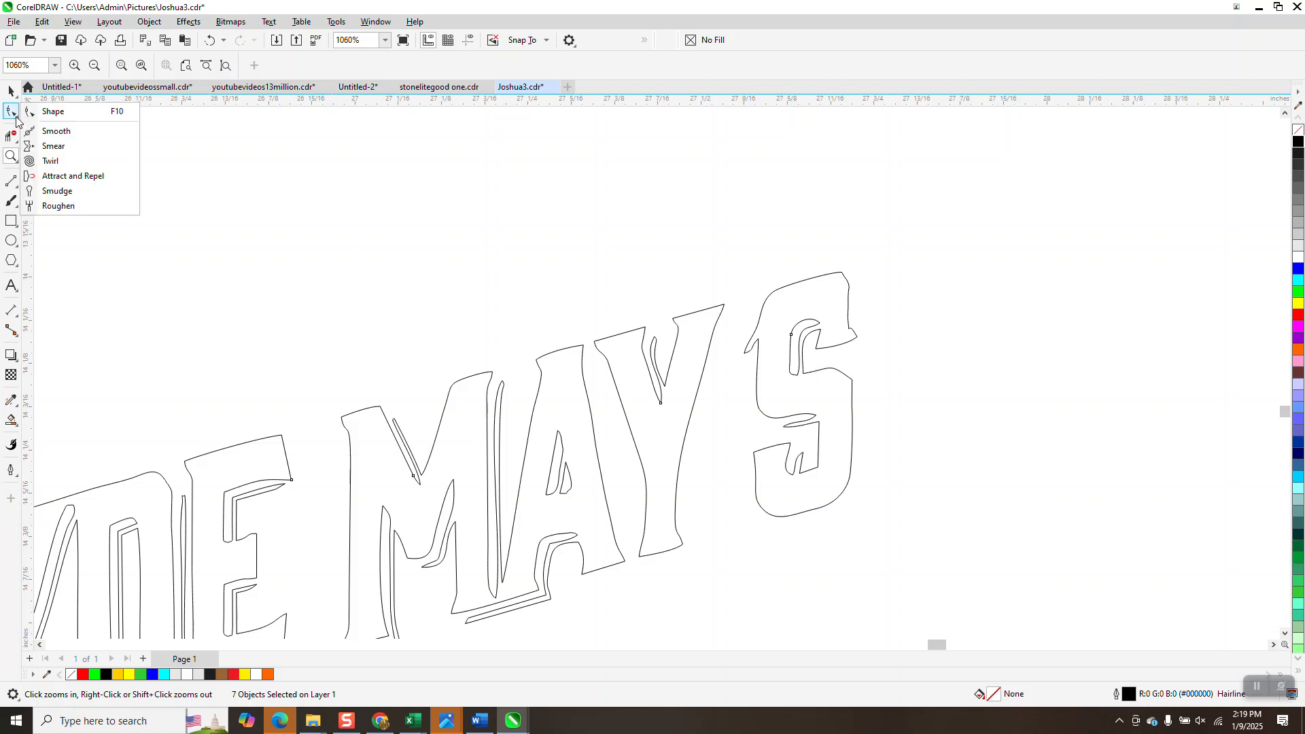
key("F10")
left_click_drag(740, 314, 765, 359)
key("Delete")
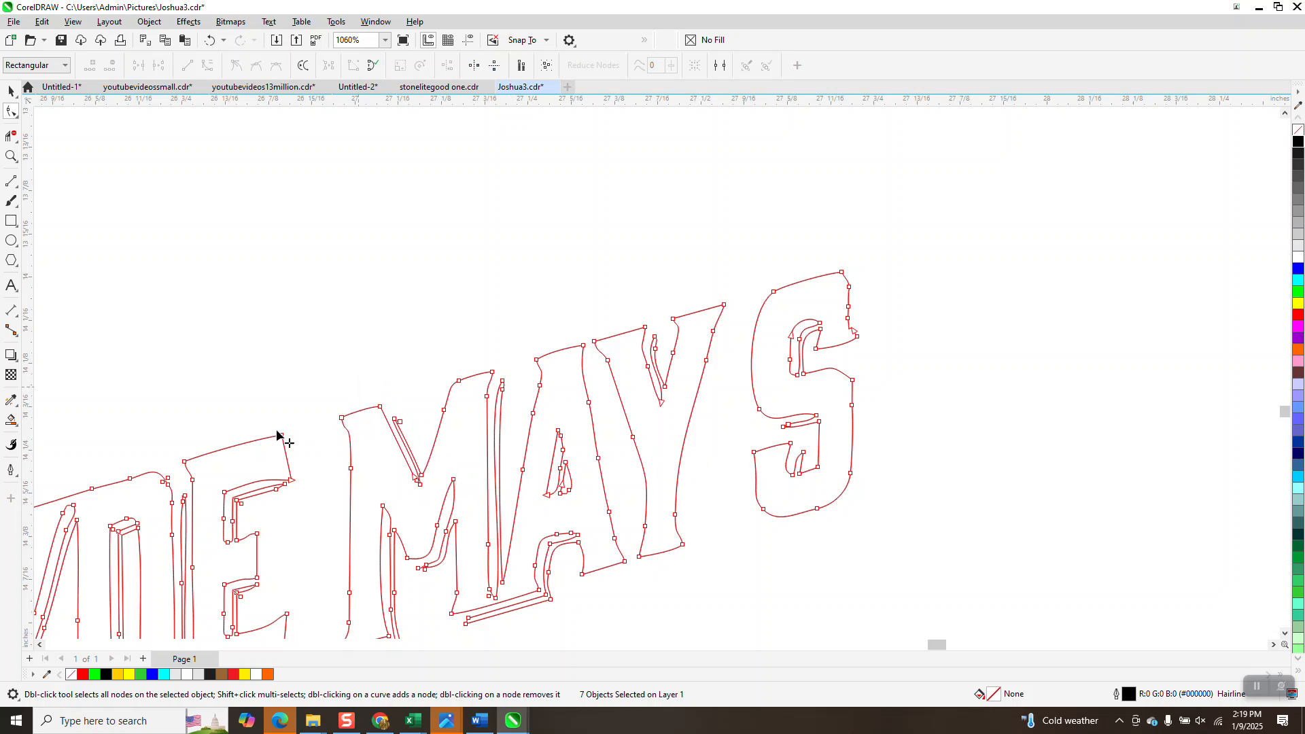
Delete the stray nodes forming the small notch on the right edge of the S's upper arm.
left_click(6, 161)
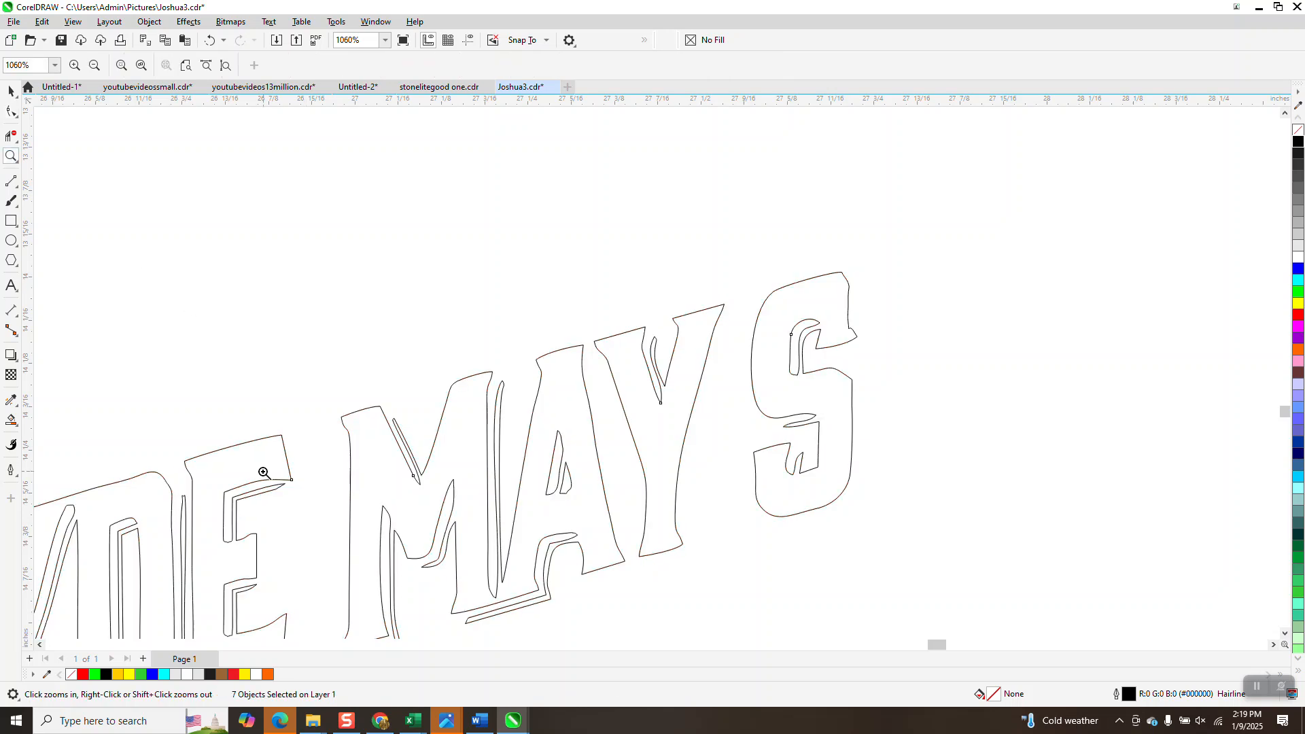
left_click_drag(802, 281, 896, 360)
left_click(11, 111)
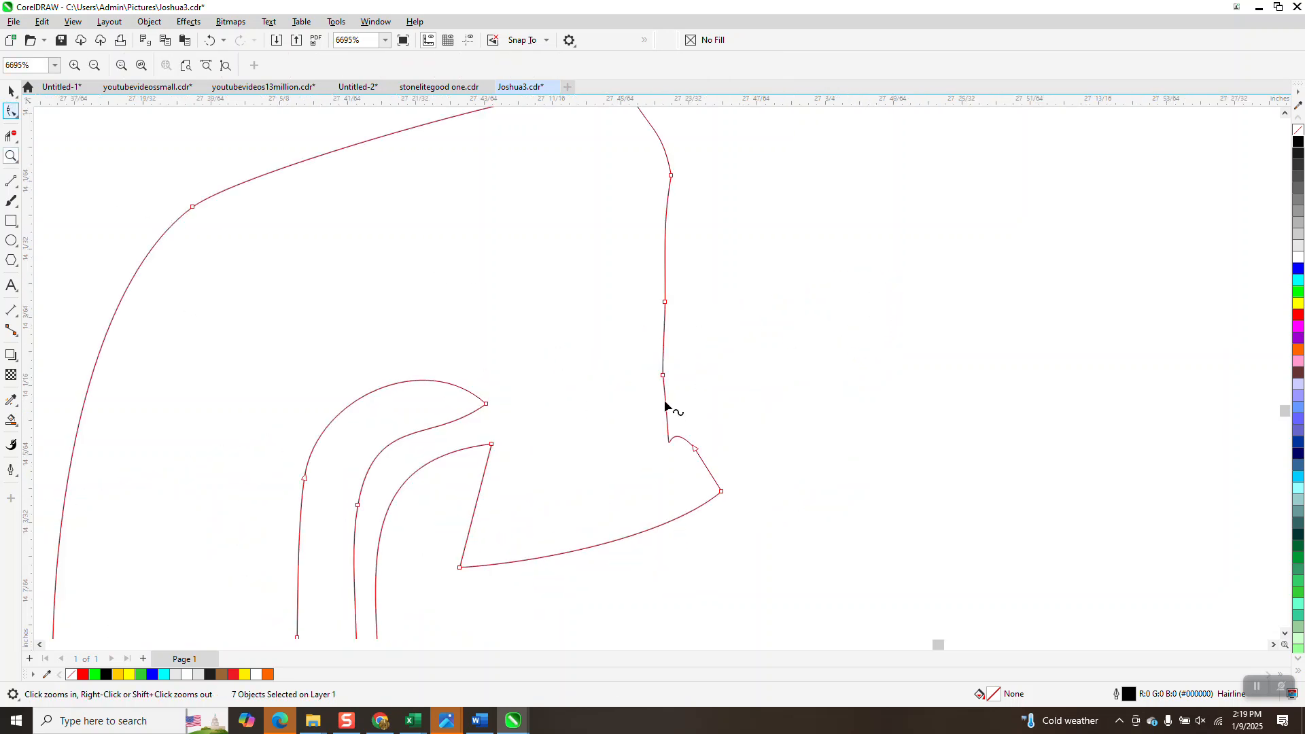
left_click_drag(711, 355, 676, 480)
key("Delete")
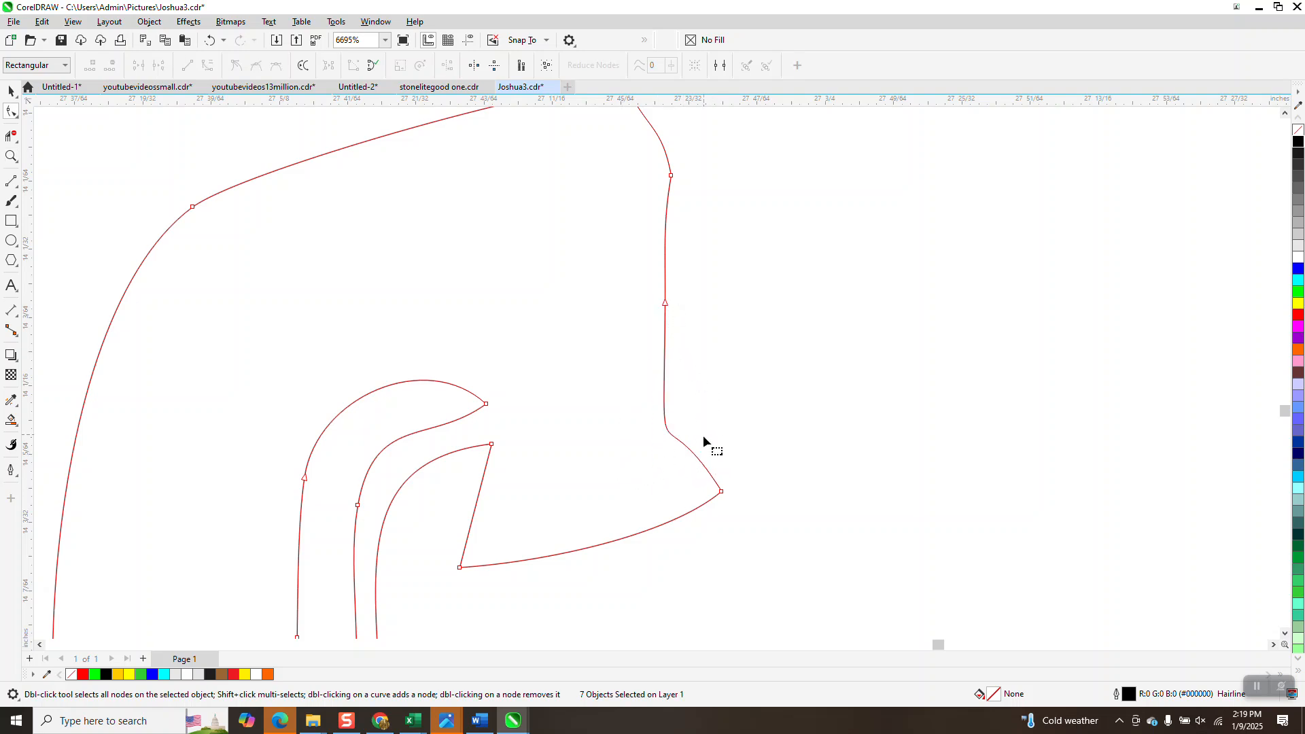
Remove the extra node from the right edge of the S's upper arm and adjust the curve handles to form a straight slanted edge.
left_click(721, 491)
left_click_drag(657, 388, 715, 369)
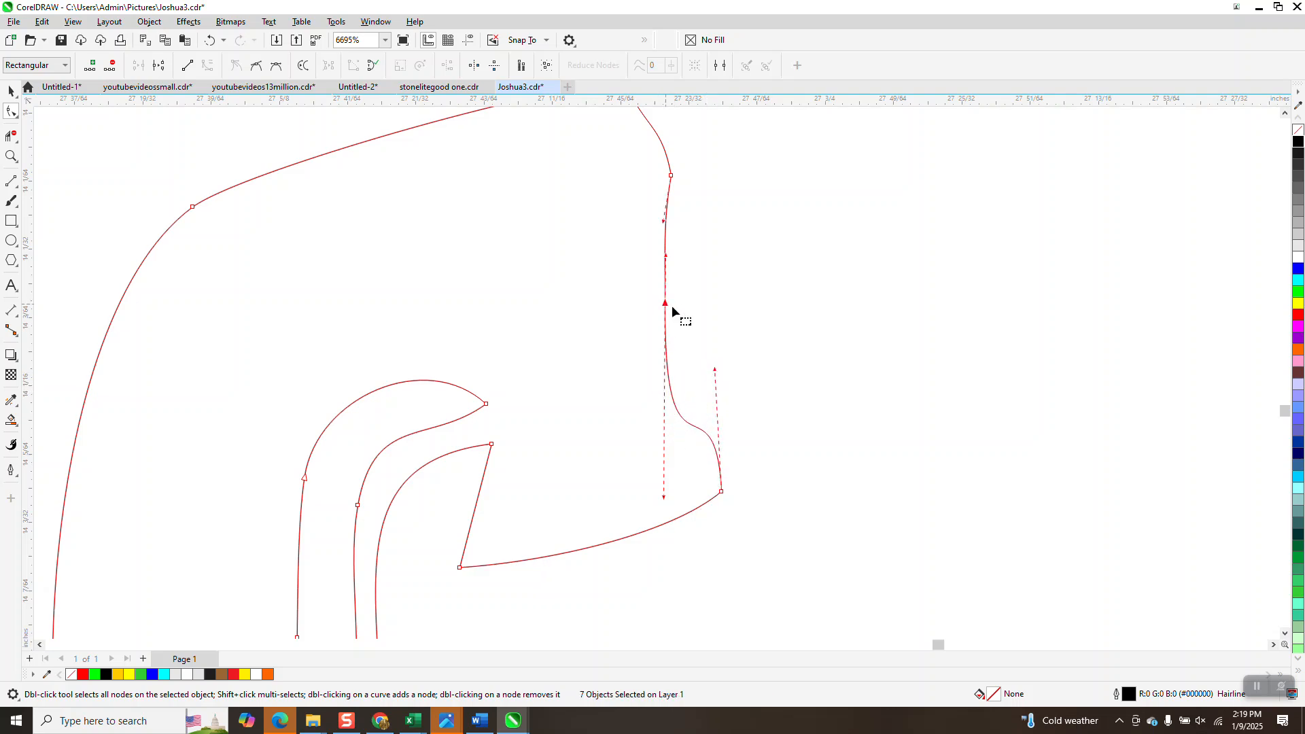
double_click(665, 303)
left_click(722, 492)
left_click_drag(639, 371, 675, 373)
scroll(538, 316, "down", 1)
scroll(538, 316, "down", 1)
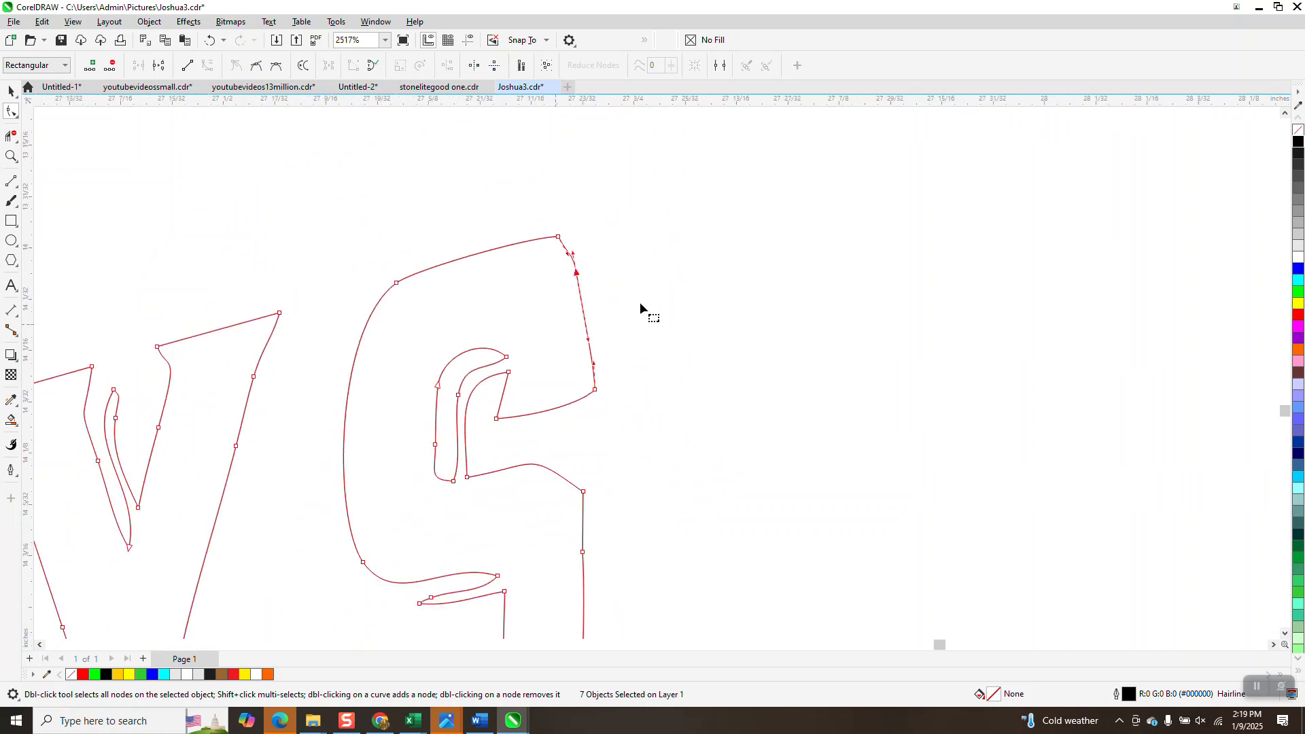
Round the top-right corner of the S by adjusting the curve handle of its corner node.
left_click(595, 235)
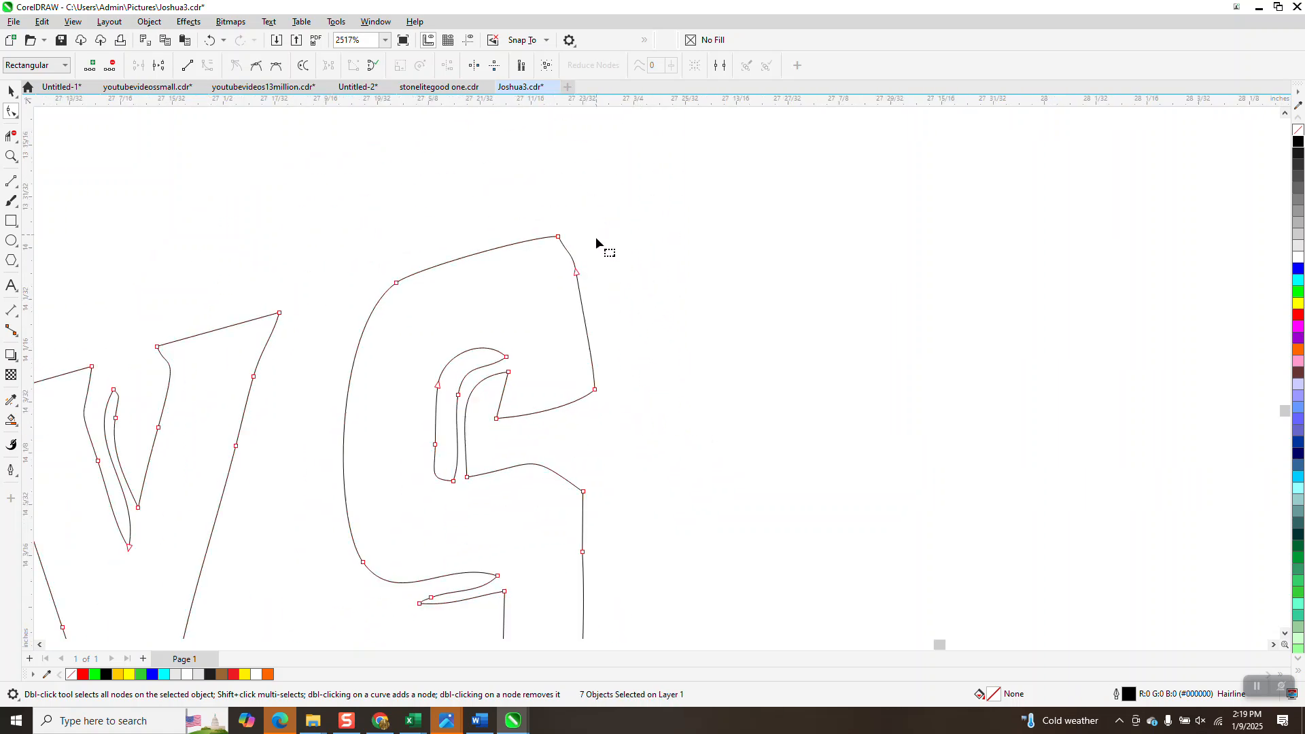
left_click(559, 238)
left_click_drag(567, 253, 577, 245)
left_click(601, 273)
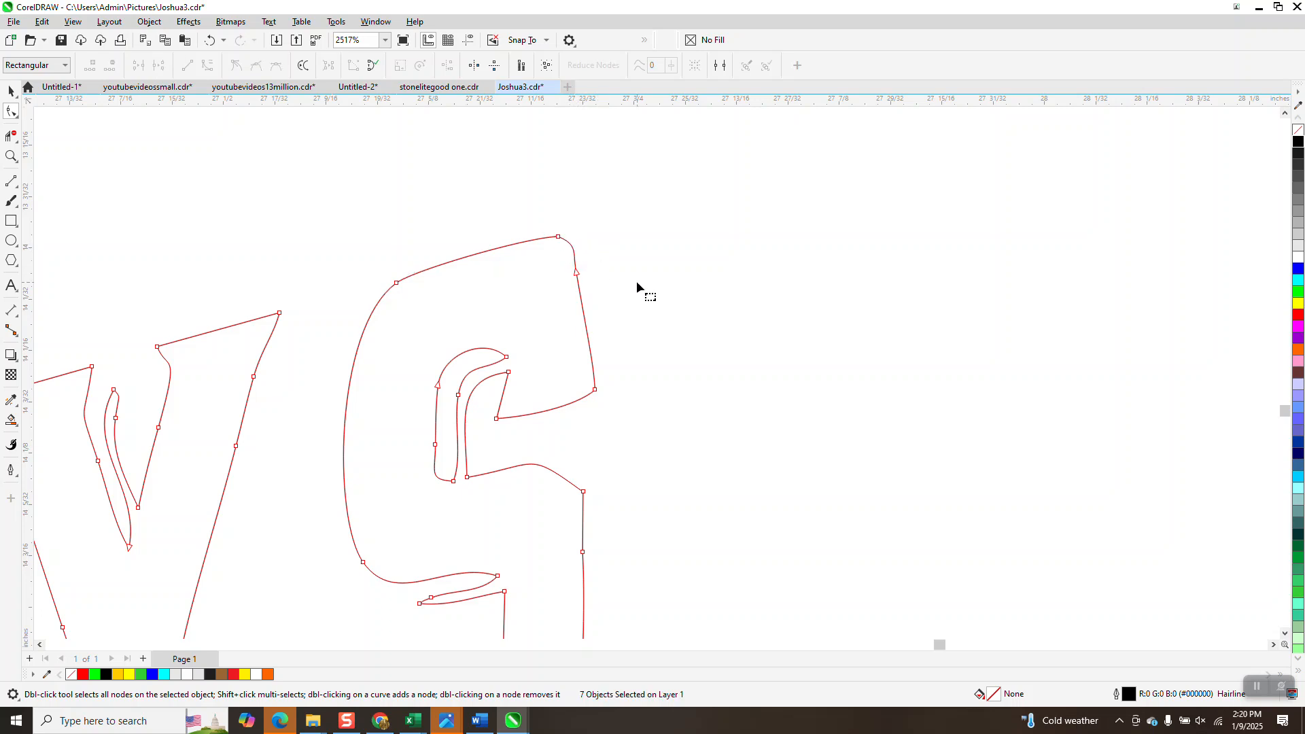
scroll(636, 285, "down", 2)
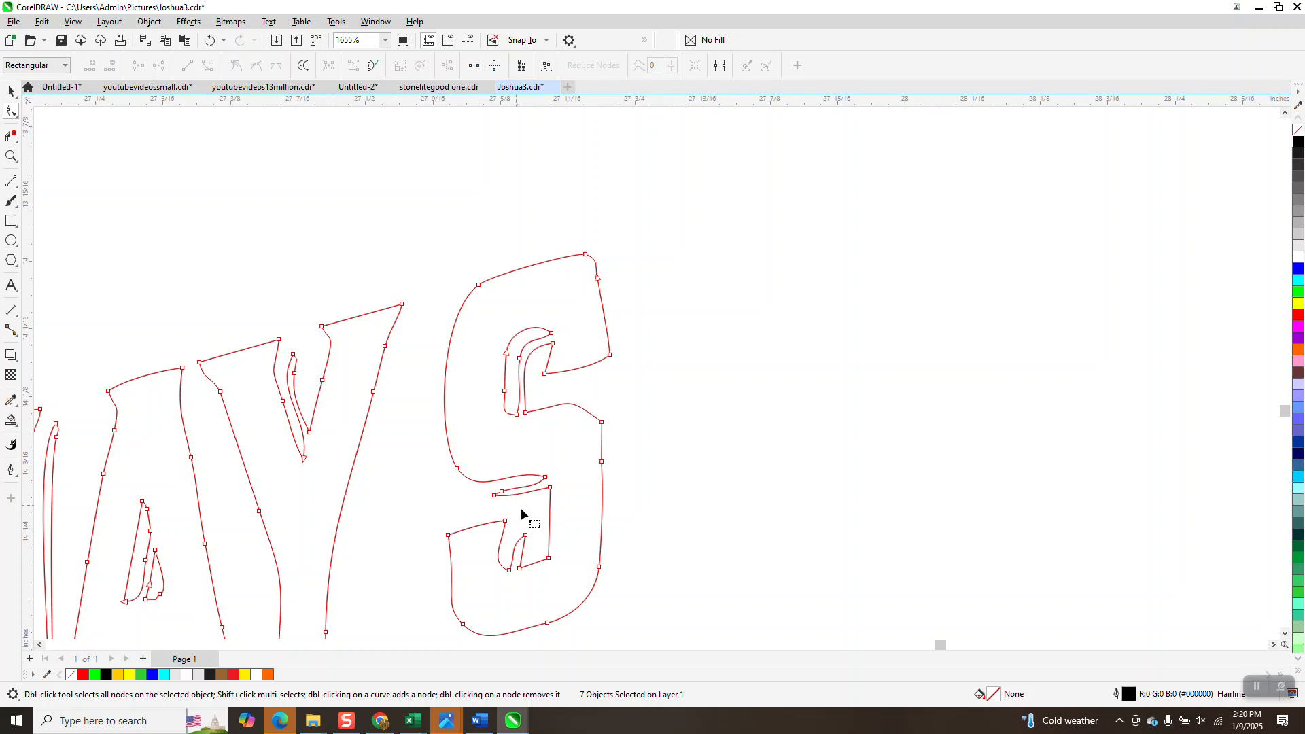
Draw a two-point line across the open left side of the apostrophe in the traced outline to close its shape.
scroll(699, 308, "down", 10)
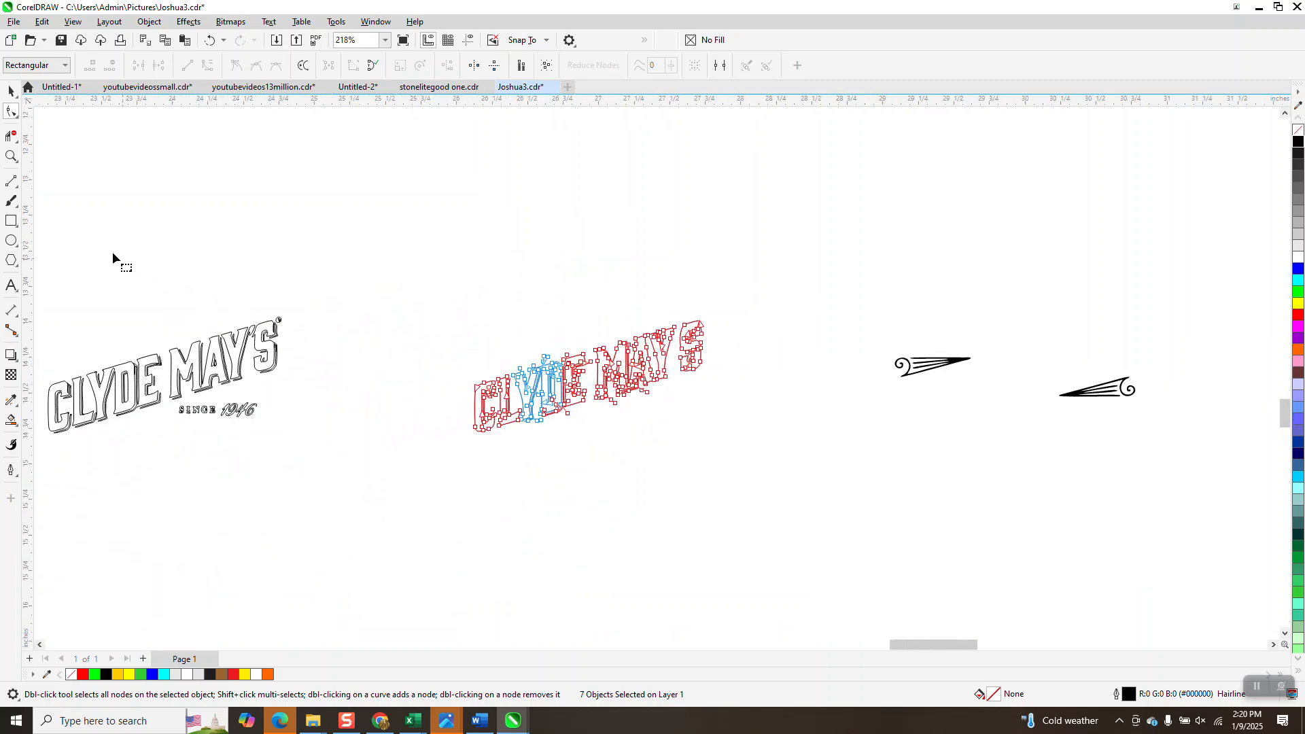
left_click(11, 158)
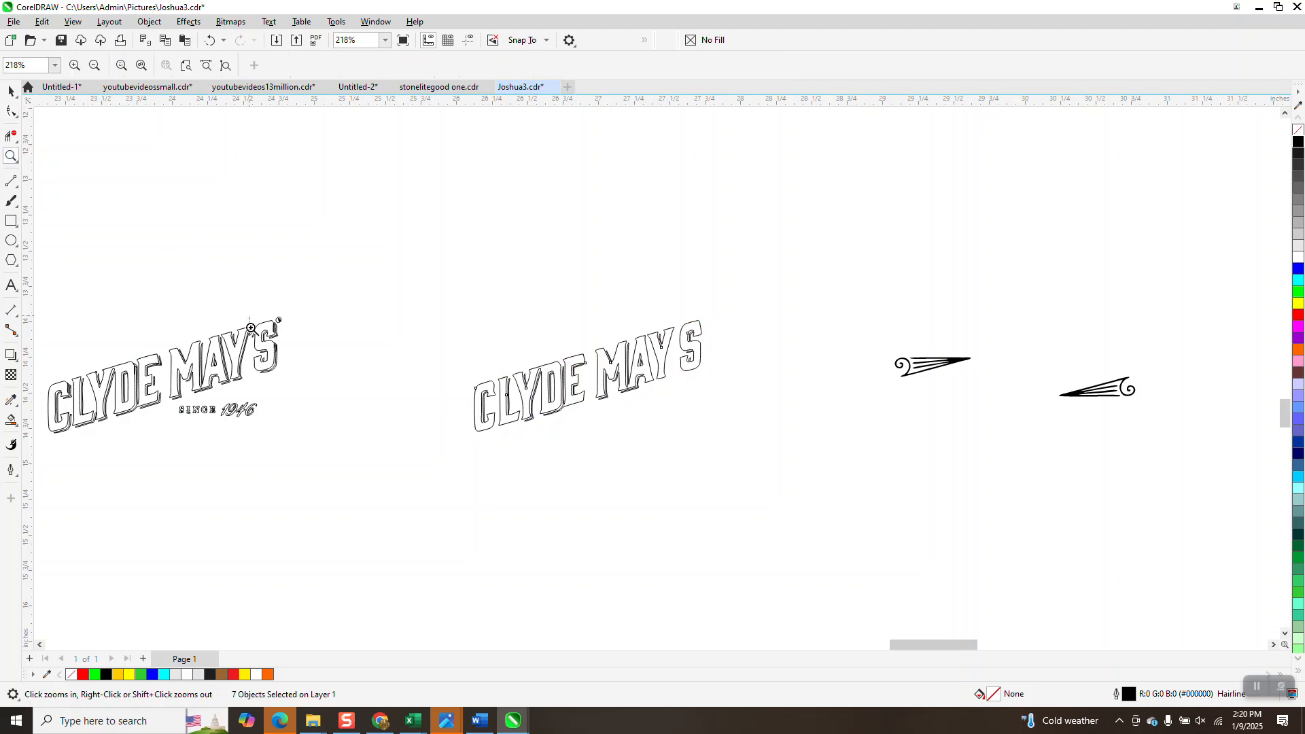
left_click_drag(250, 318, 287, 341)
scroll(304, 318, "down", 3)
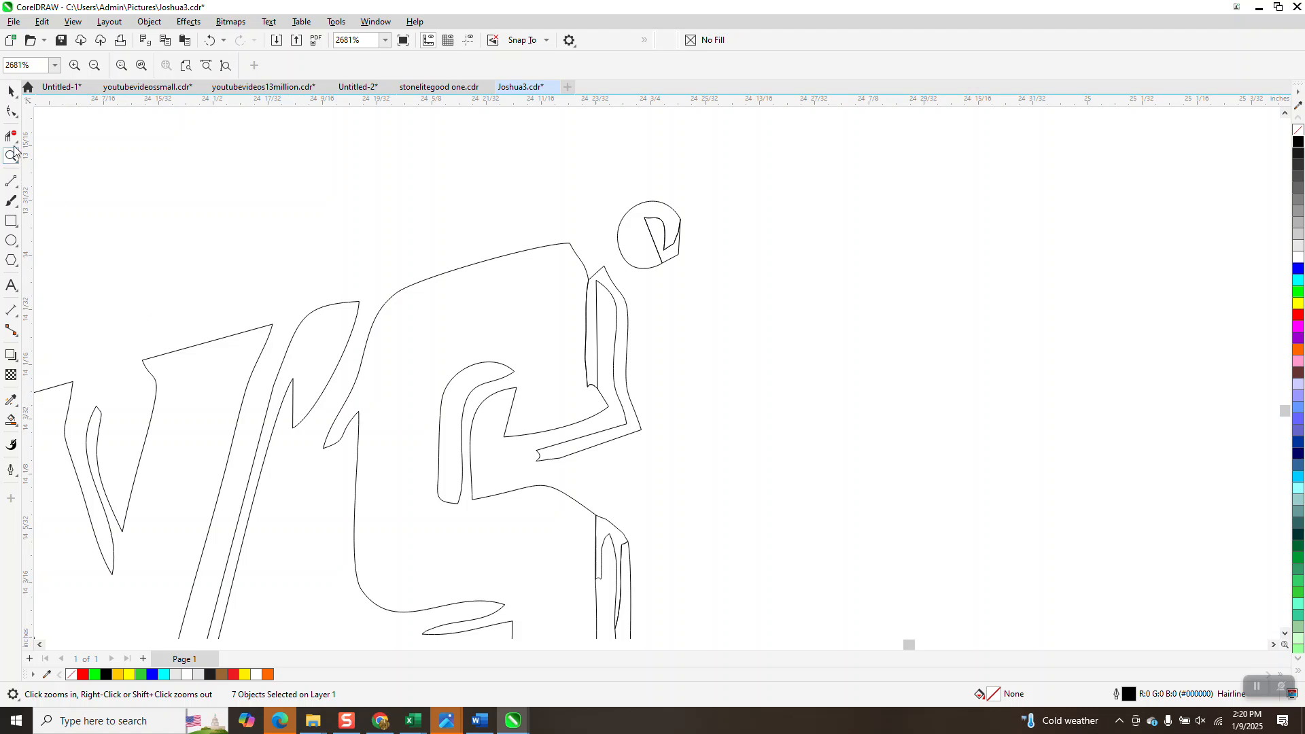
left_click(12, 182)
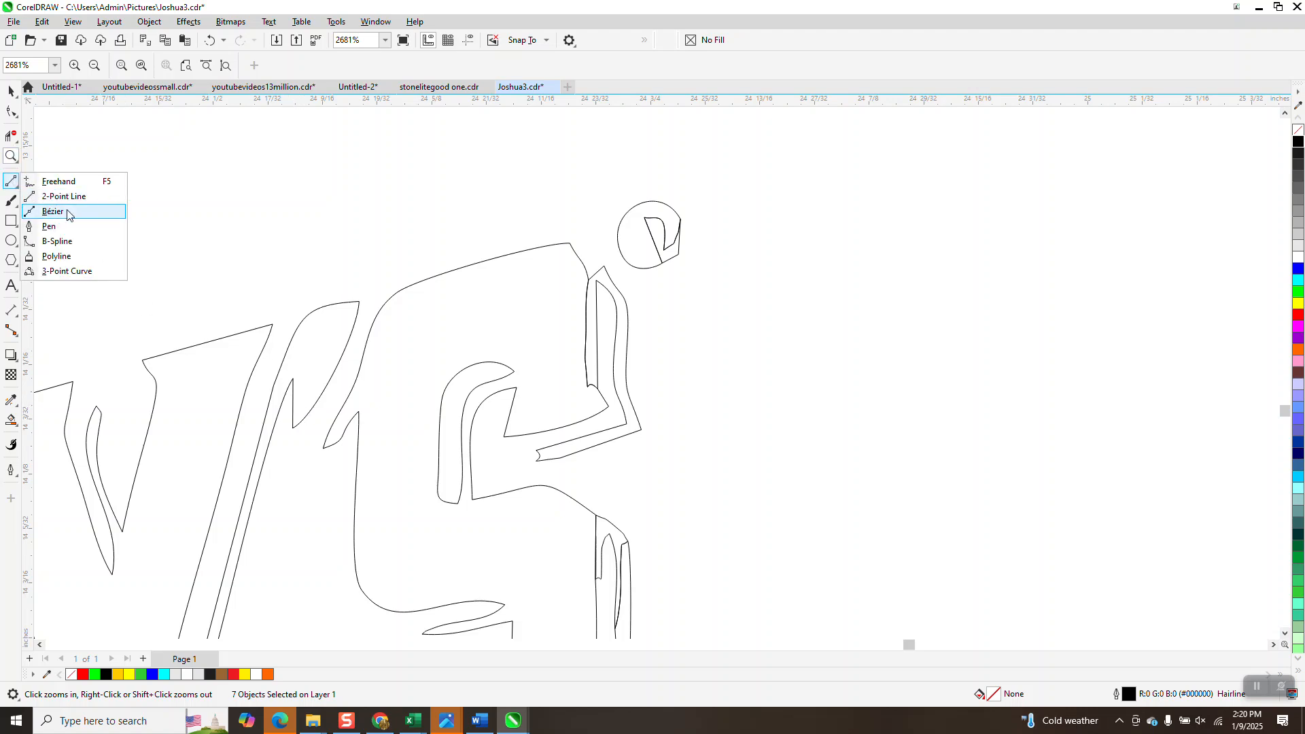
left_click(75, 197)
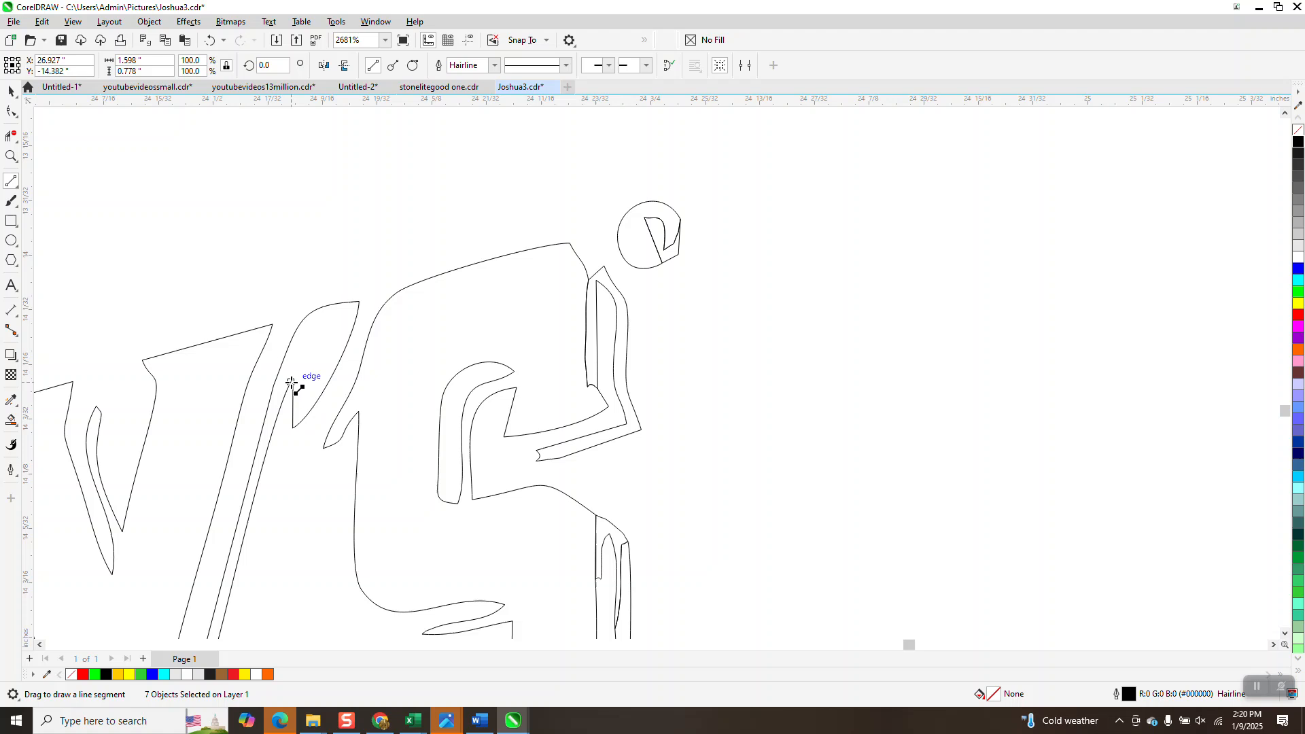
left_click_drag(293, 379, 296, 329)
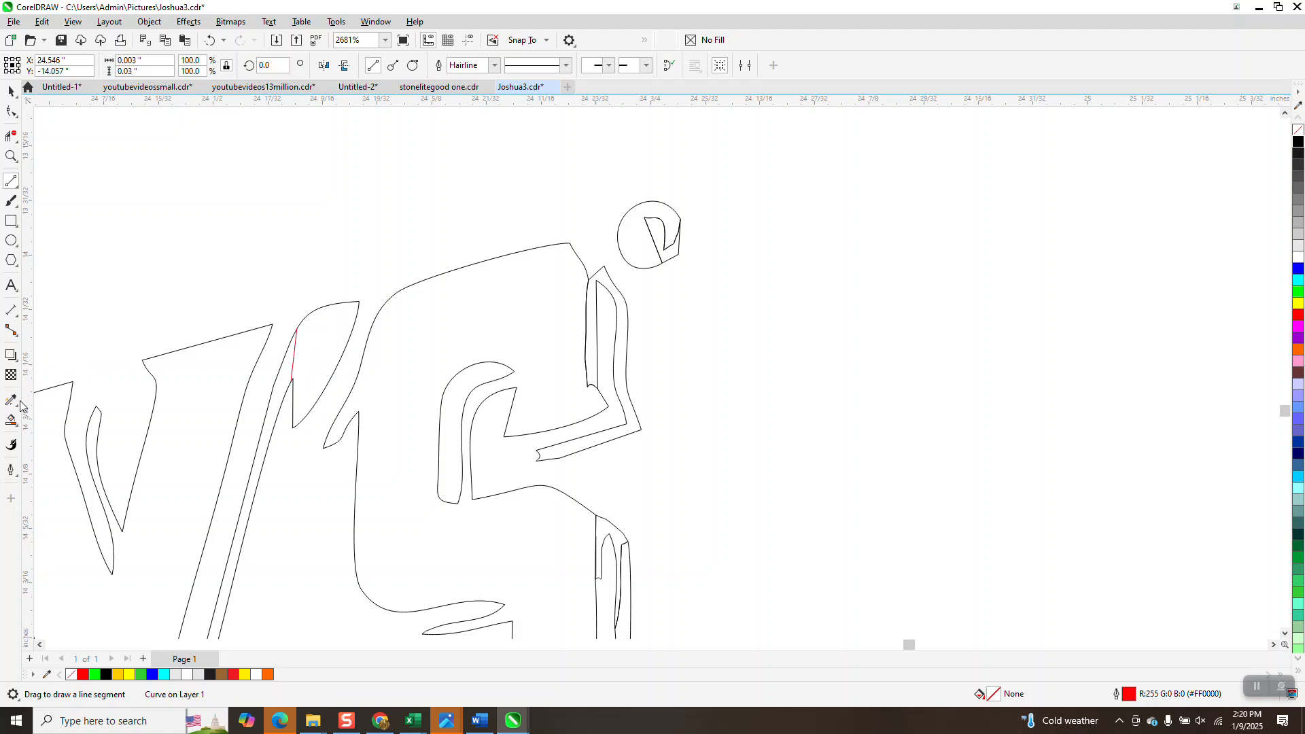
Smart Fill the closed apostrophe in black and move the filled shape between the Y and S of the clean lettering.
left_click(11, 420)
left_click(326, 355)
scroll(278, 341, "down", 5)
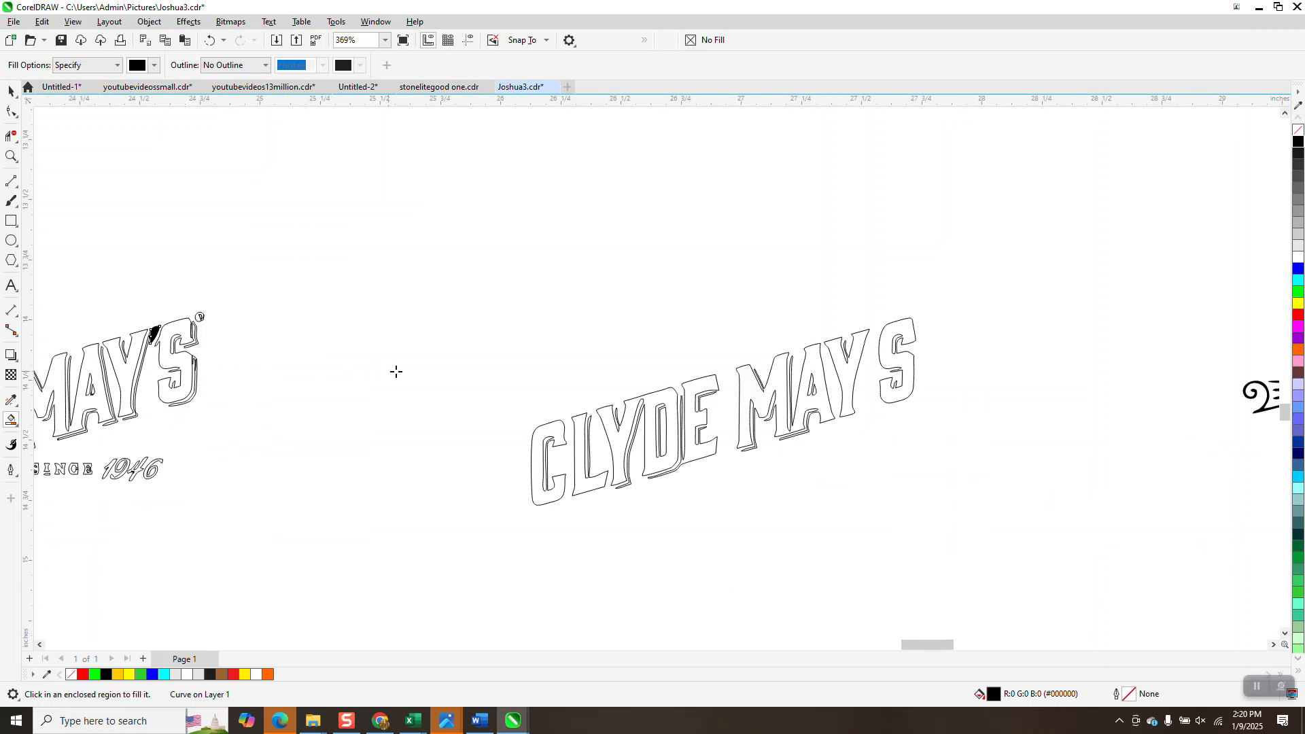
scroll(341, 363, "down", 1)
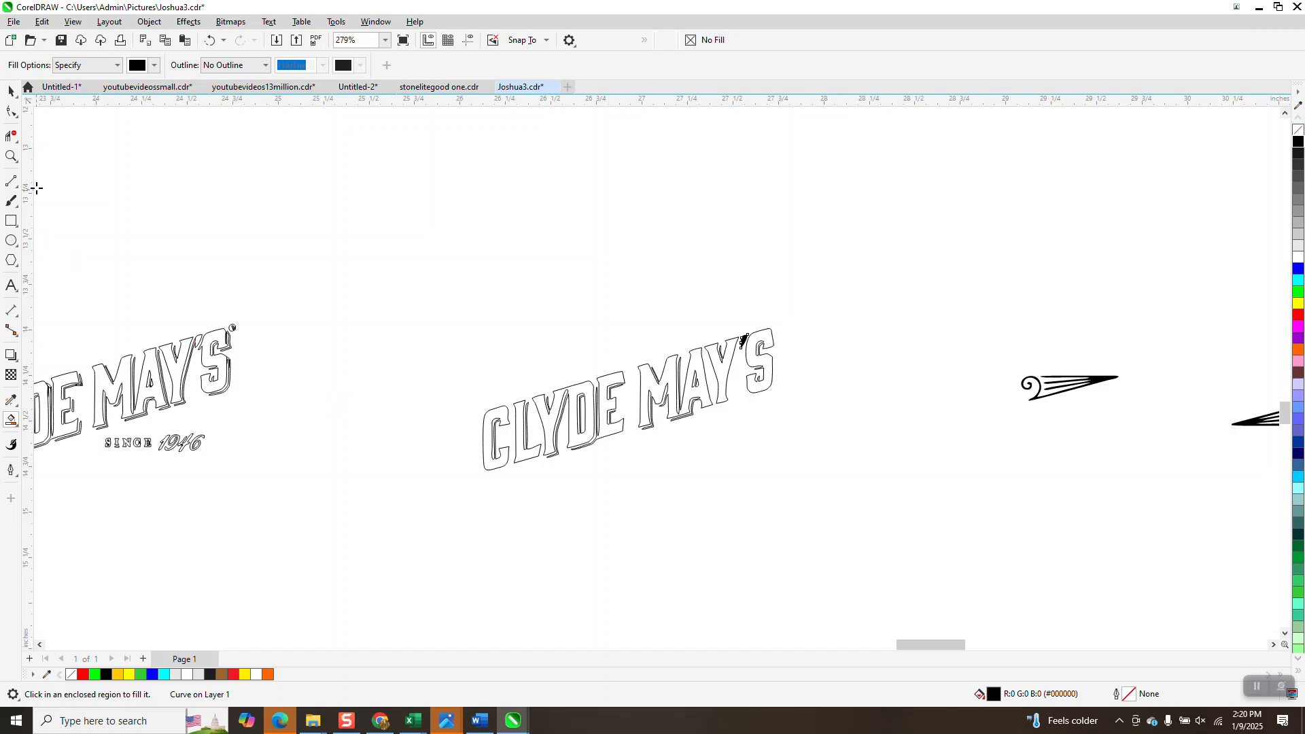
left_click(11, 157)
left_click_drag(708, 343, 845, 419)
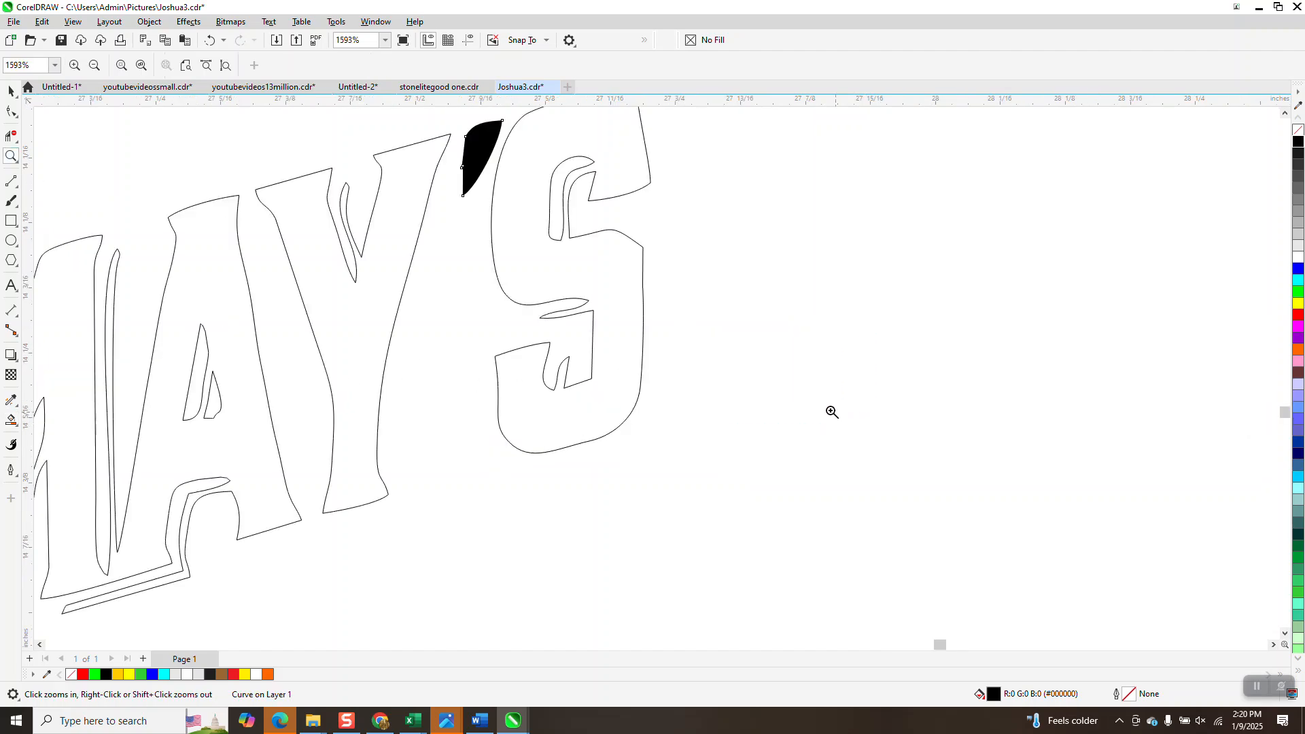
scroll(565, 335, "down", 7)
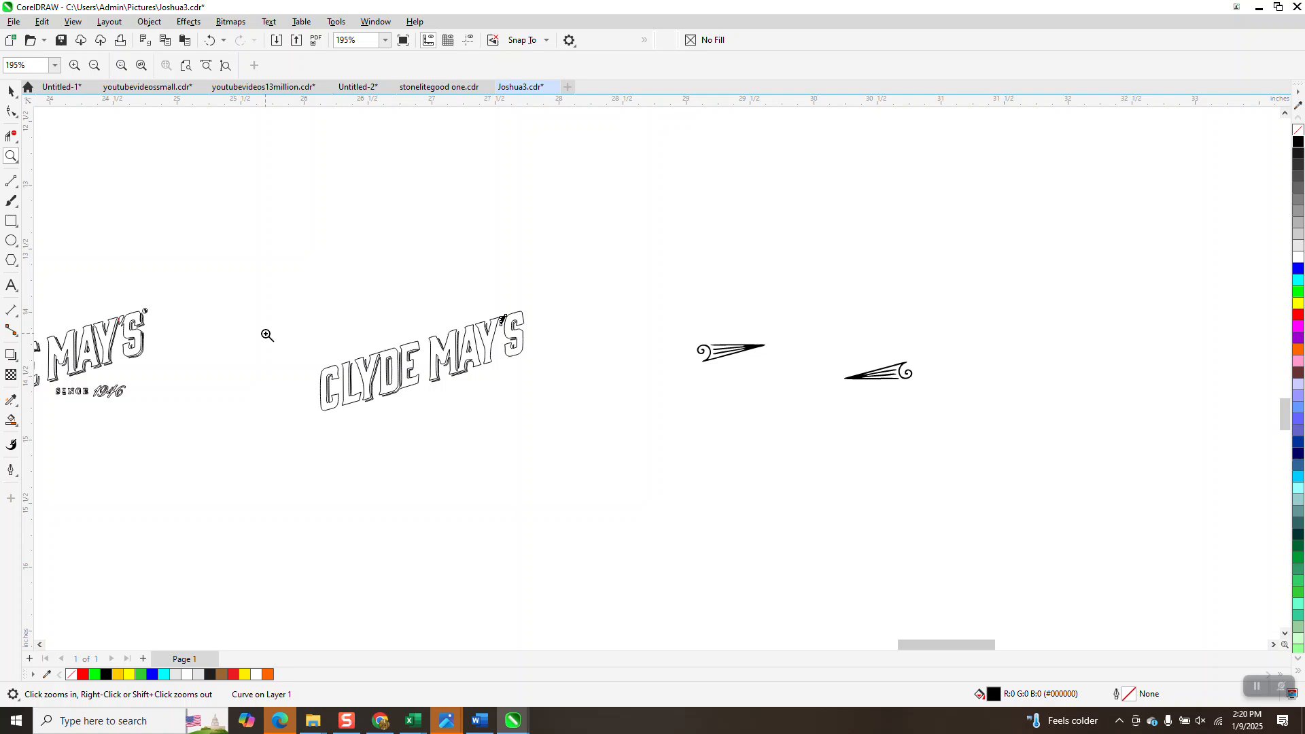
Try to reposition the corner nodes of the shadow stroke beneath the traced Y, undoing the moves.
left_click_drag(91, 300, 151, 376)
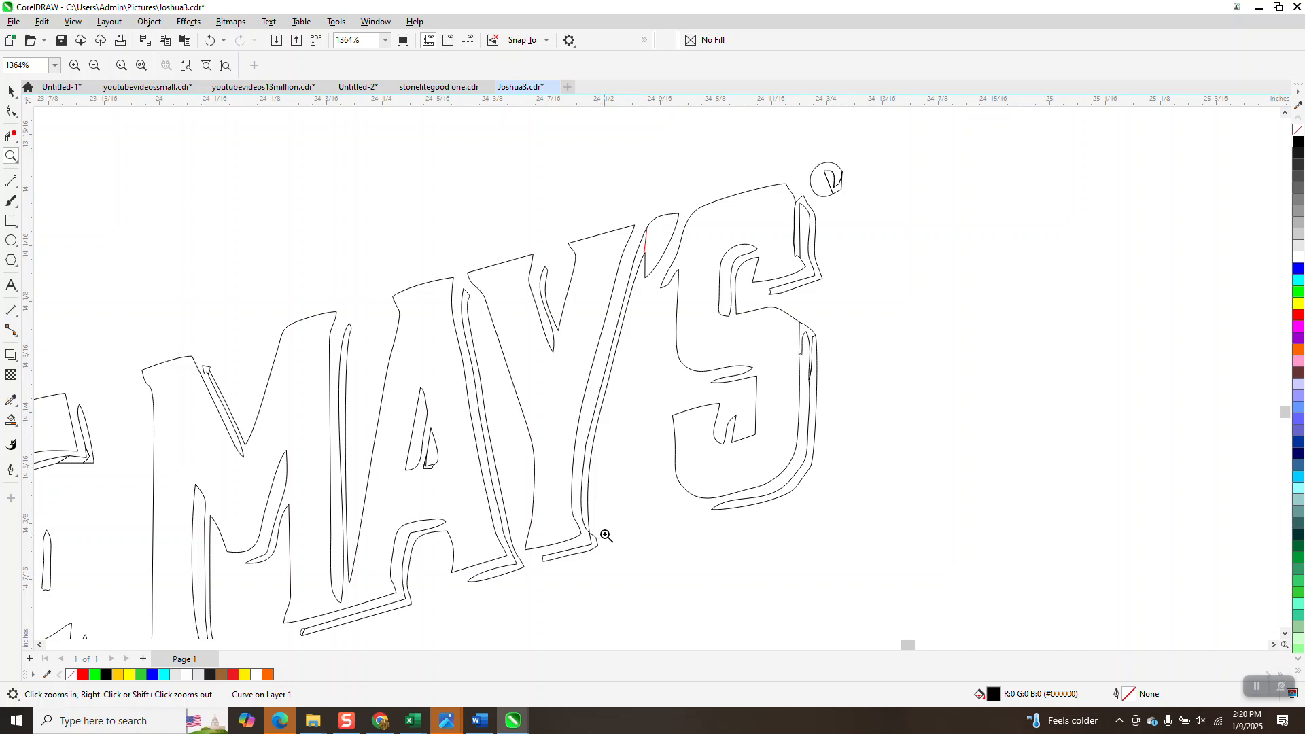
left_click_drag(569, 506, 621, 564)
scroll(312, 355, "down", 1)
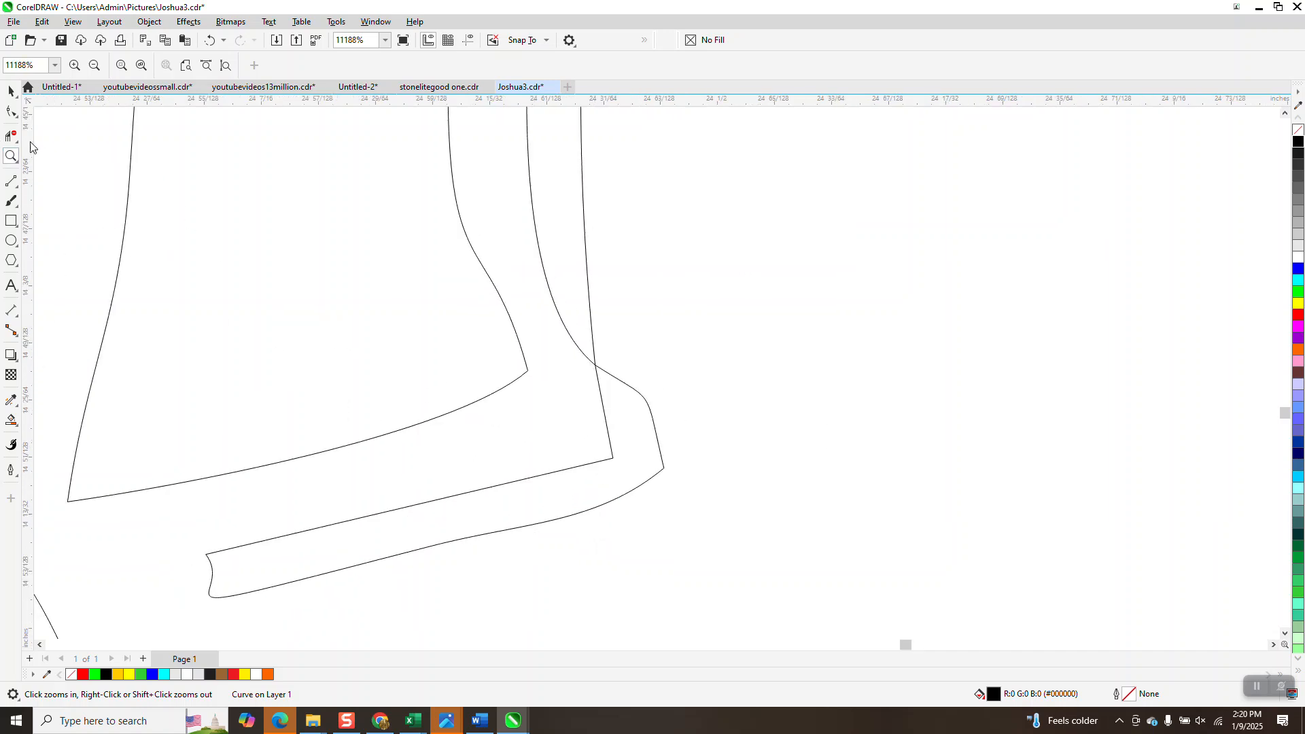
left_click(11, 112)
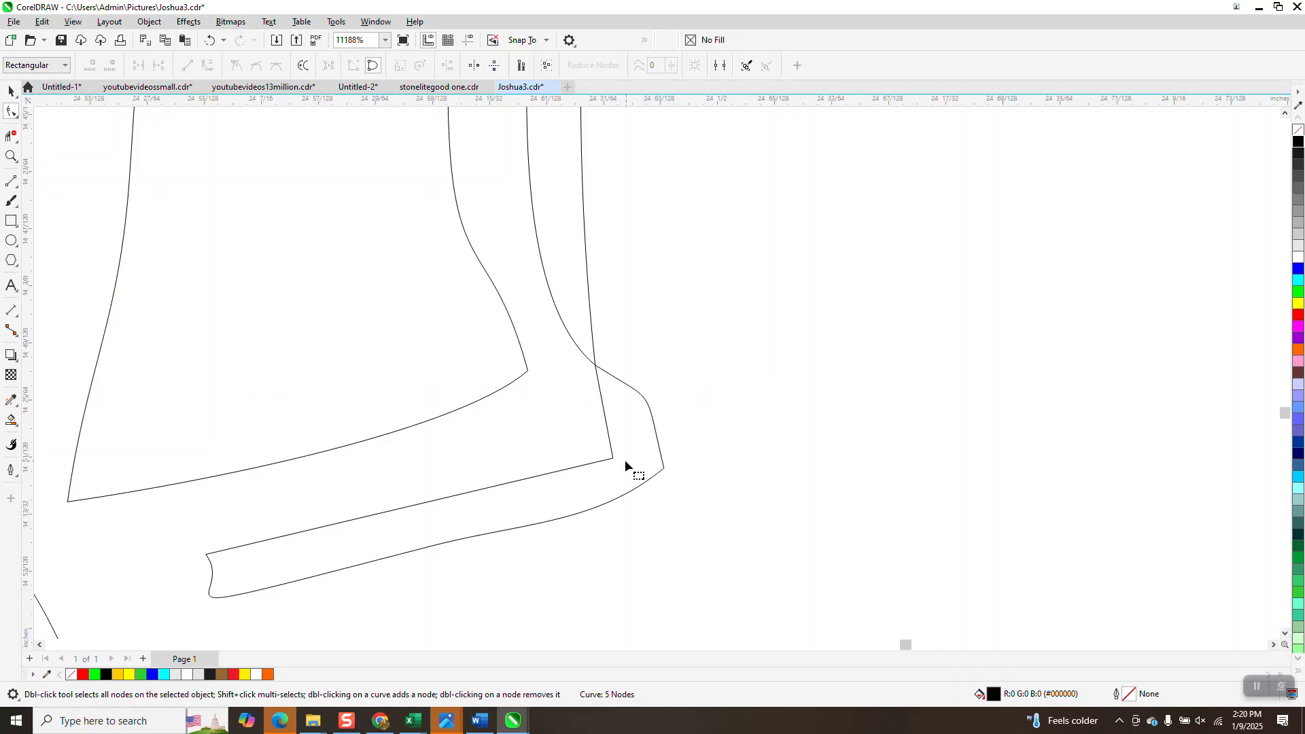
left_click(663, 467)
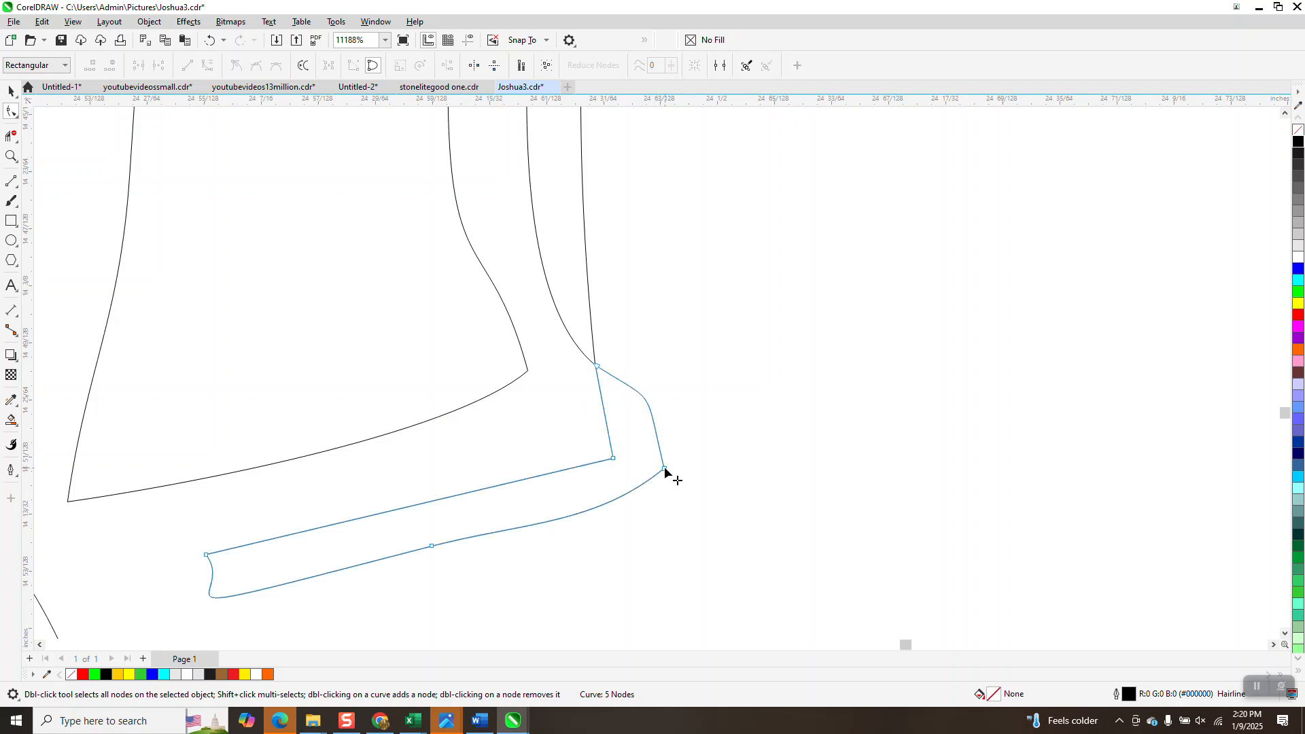
left_click_drag(663, 467, 597, 372)
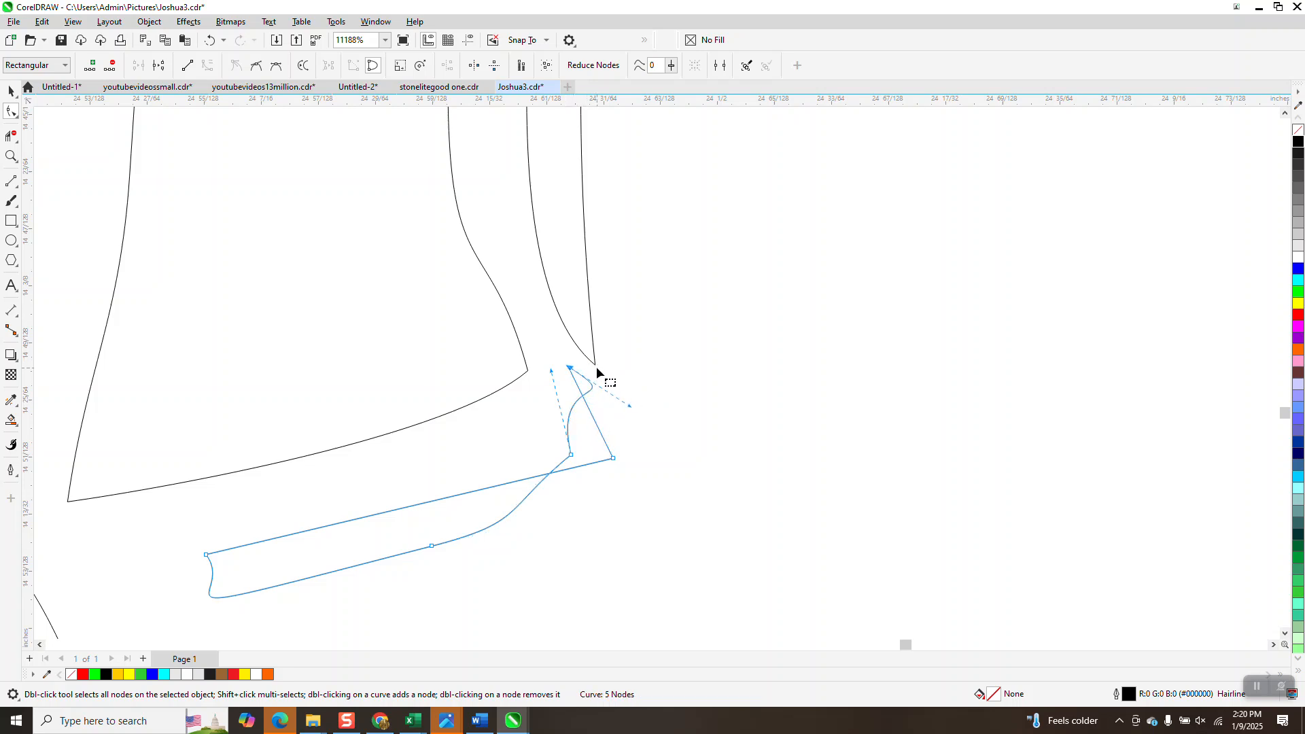
left_click(210, 40)
left_click_drag(596, 368, 639, 366)
left_click(210, 40)
left_click(210, 41)
Extend the shadow stroke beneath the Y into its side shadow and remove the overlapping segments with Virtual Segment Delete.
left_click_drag(598, 368, 577, 324)
left_click(12, 136)
left_click(582, 324)
left_click(596, 348)
scroll(601, 350, "down", 5)
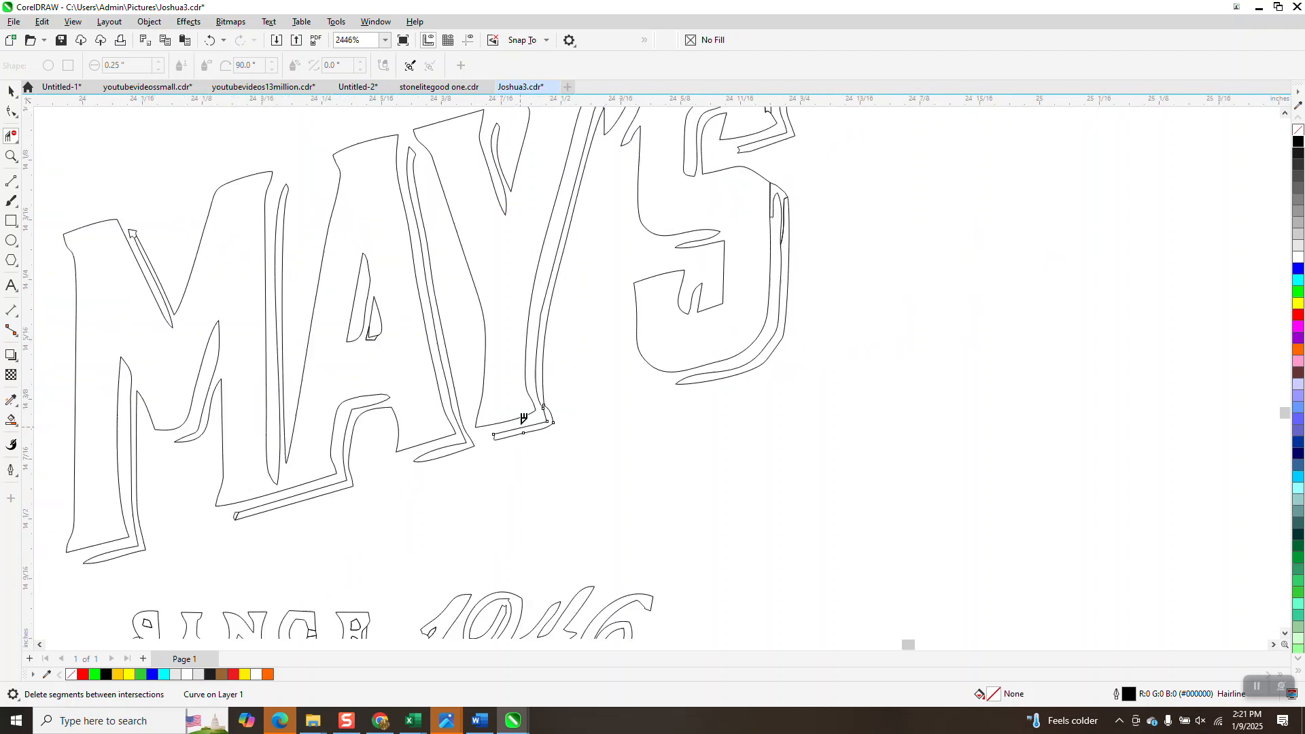
scroll(586, 235, "down", 1)
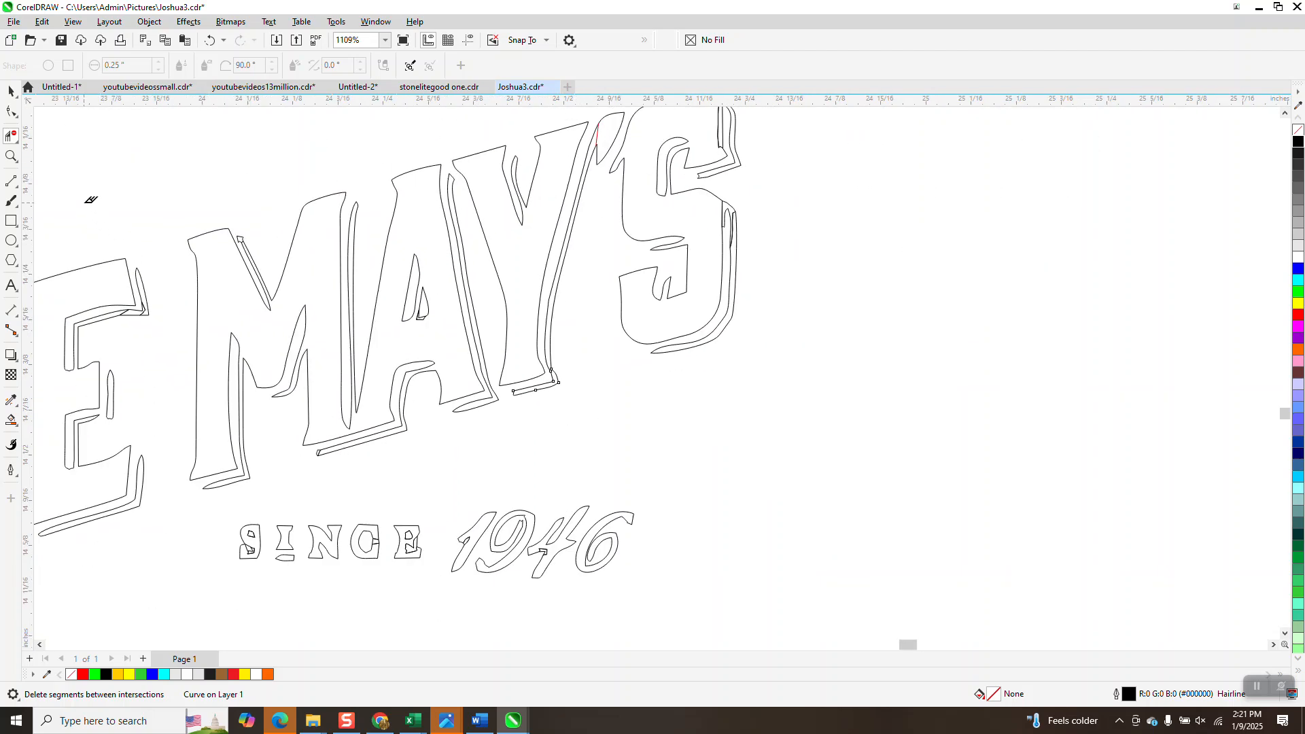
Smart Fill the traced Y's shadow stroke in black and move the filled shape beside the Y in the clean lettering.
left_click(11, 90)
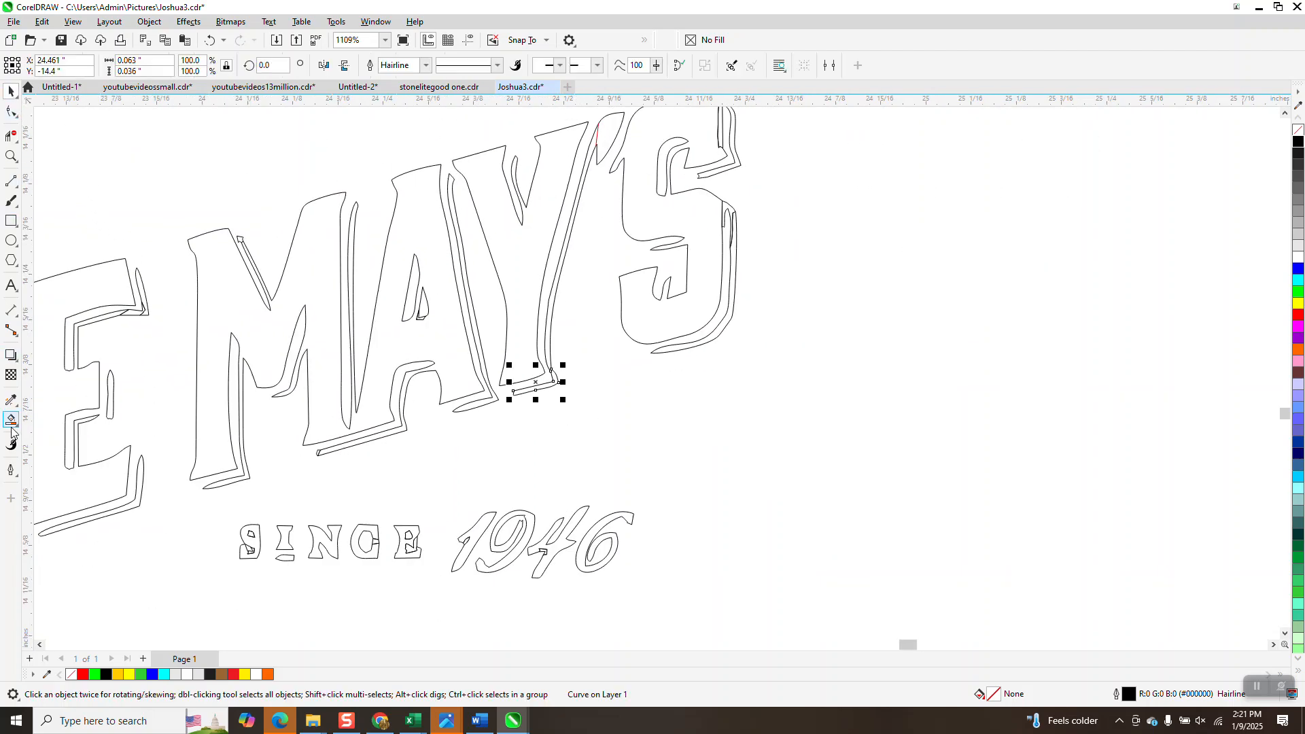
left_click(11, 424)
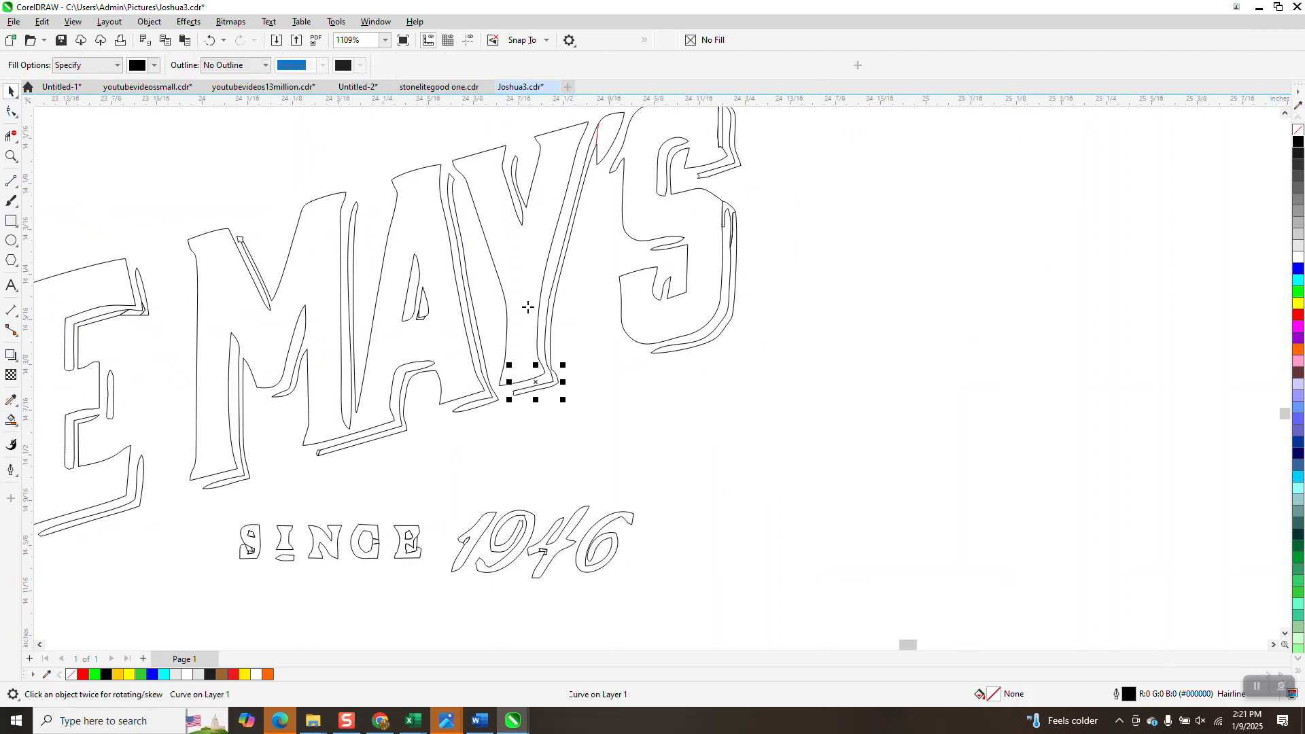
left_click(592, 144)
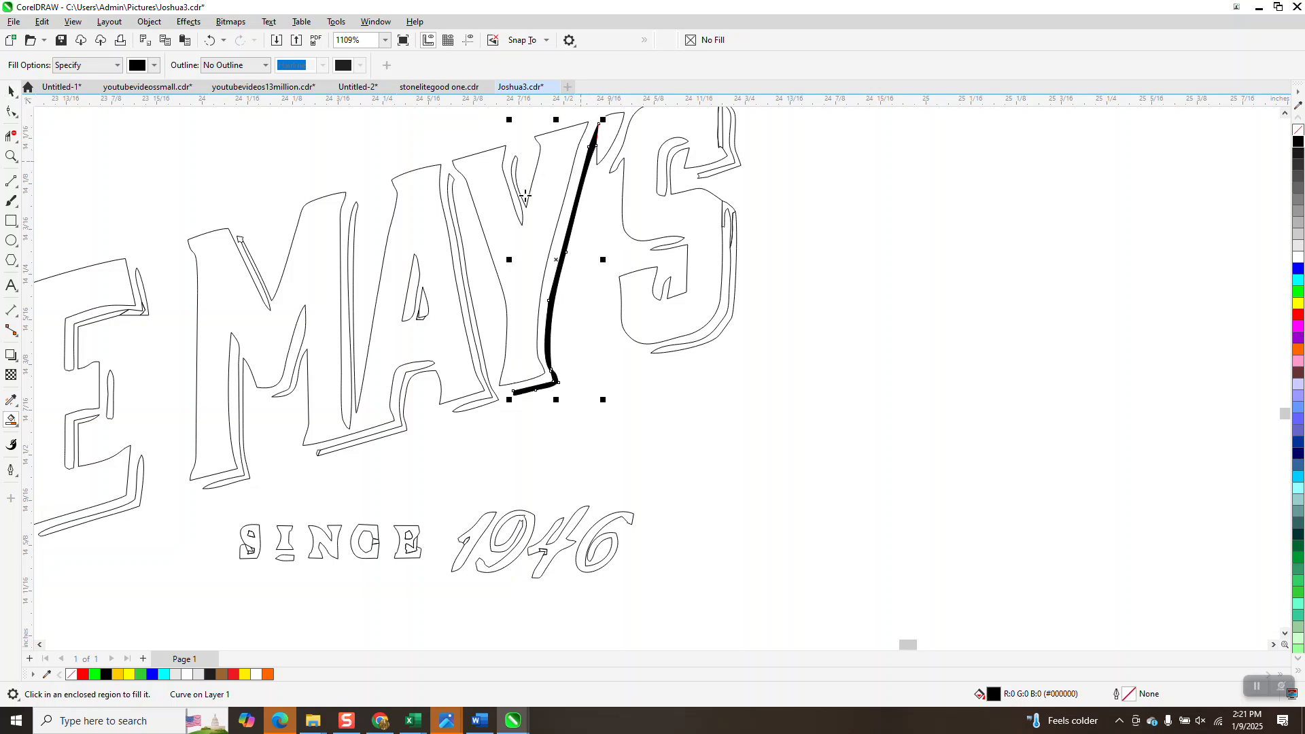
scroll(525, 195, "down", 5)
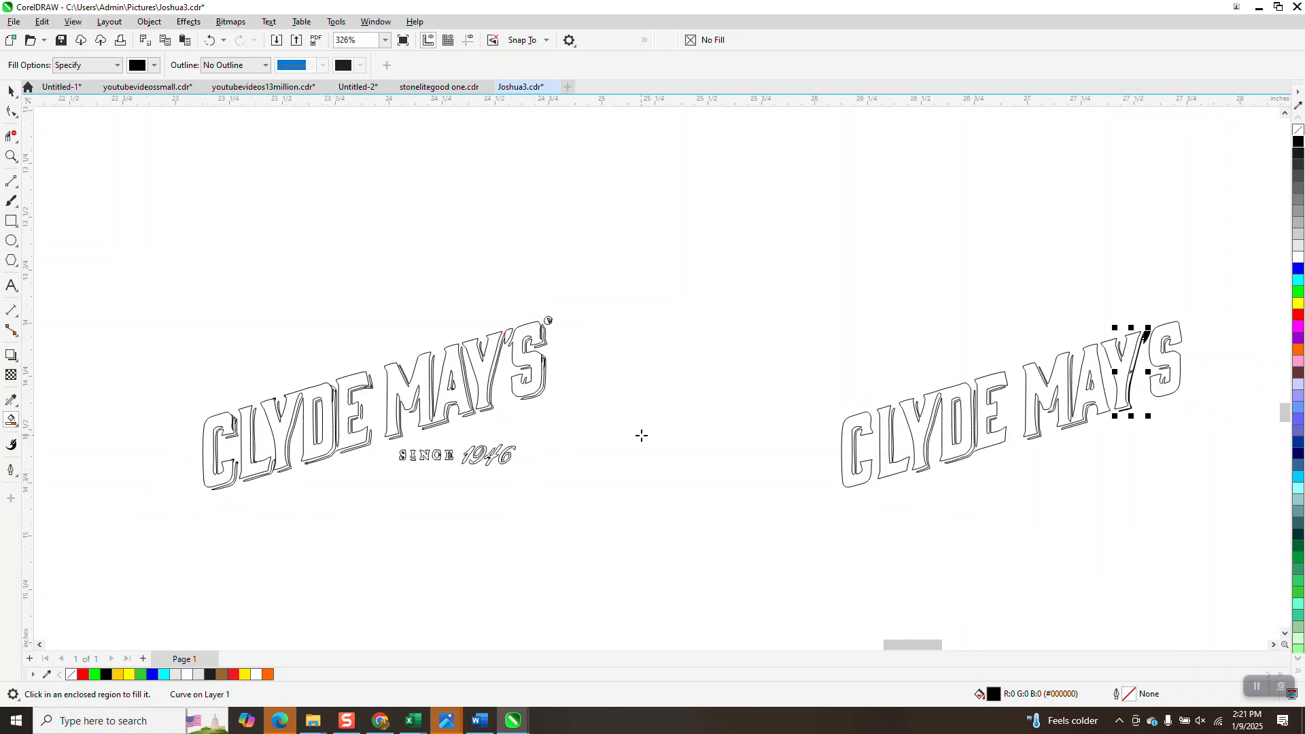
Remove the black fill from the Y's shadow in the clean lettering and give it a black outline.
left_click(11, 157)
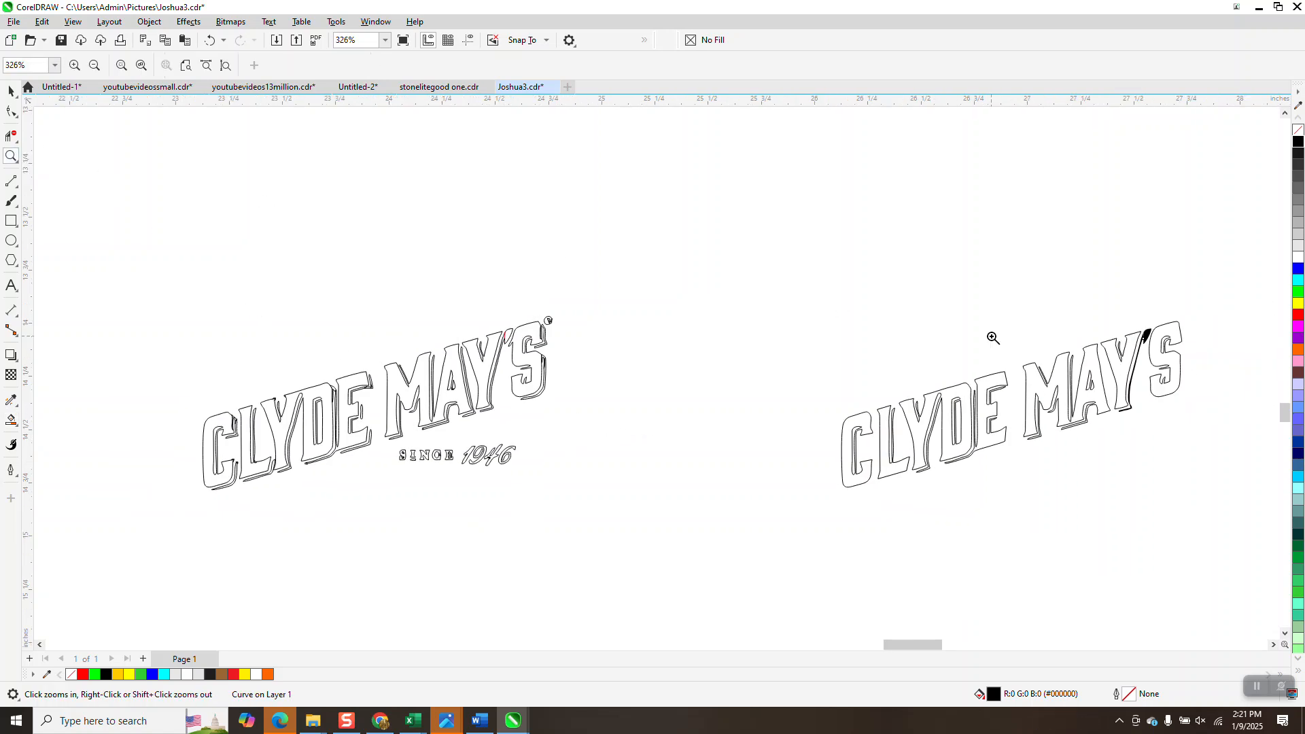
left_click_drag(1130, 331, 1183, 354)
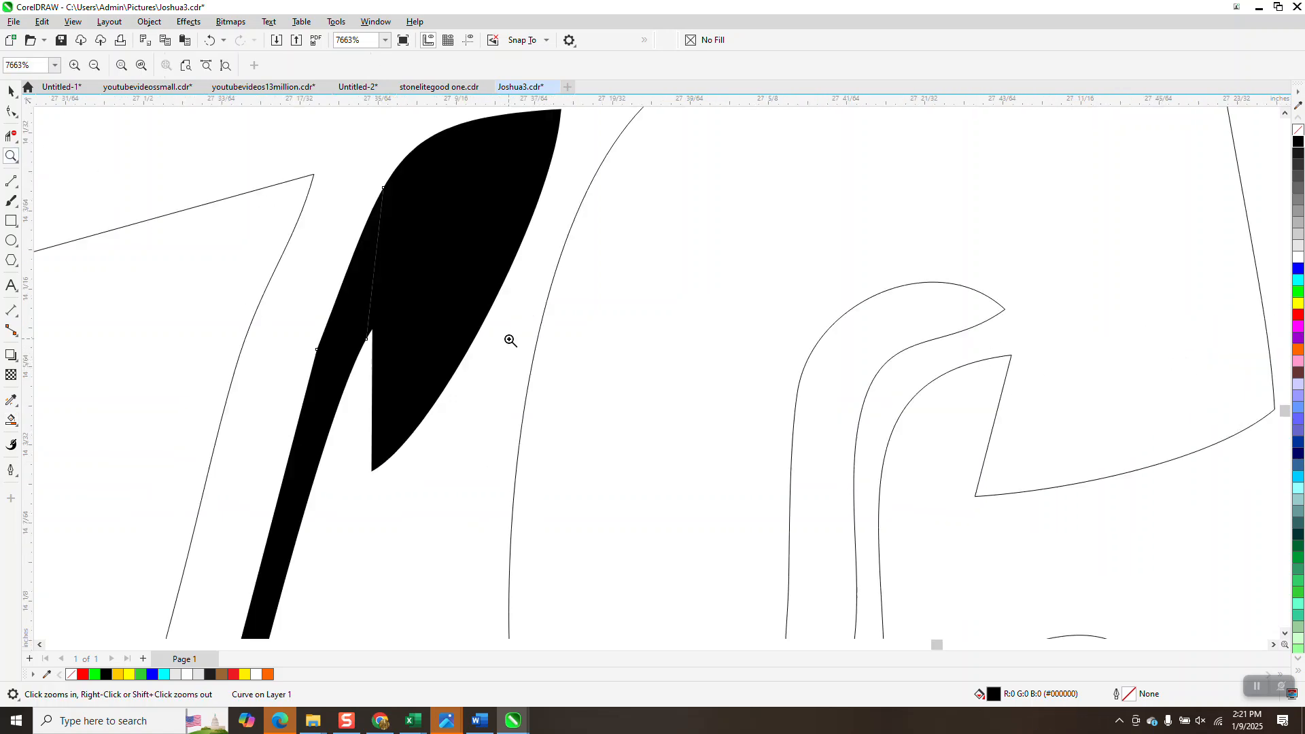
left_click(209, 40)
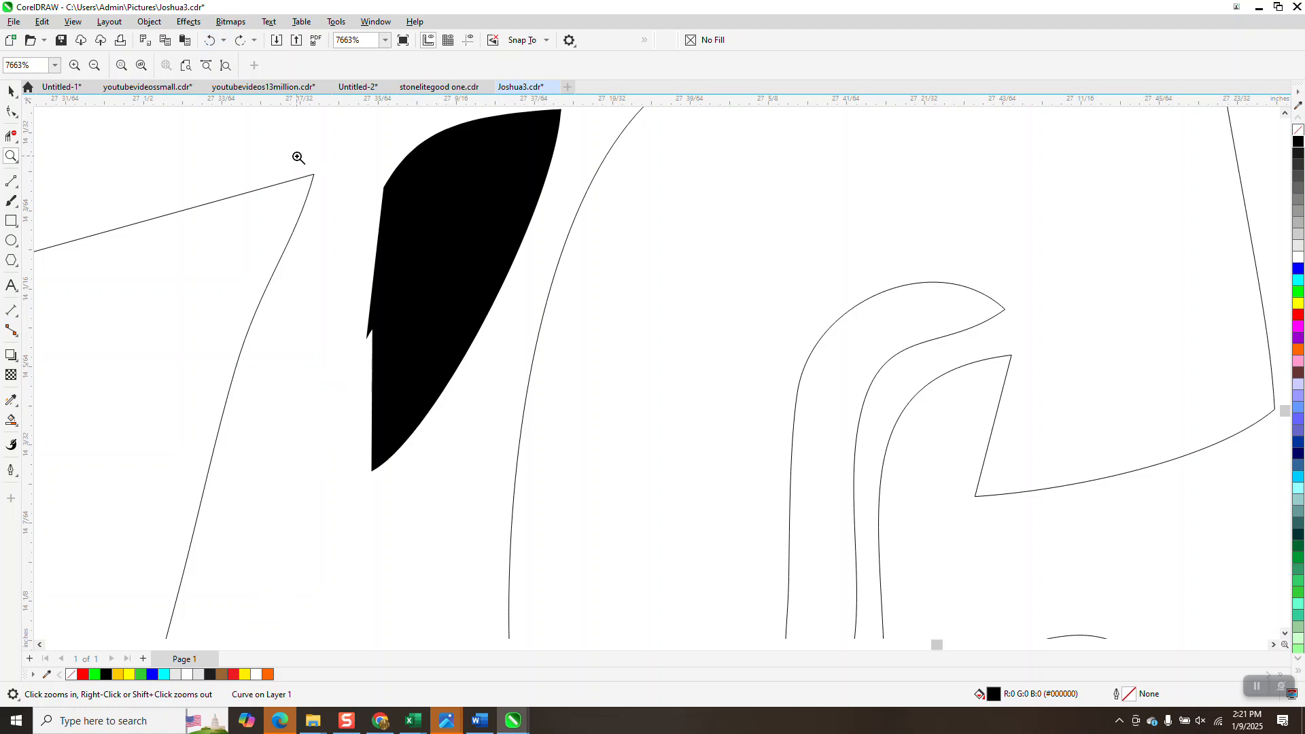
left_click(238, 40)
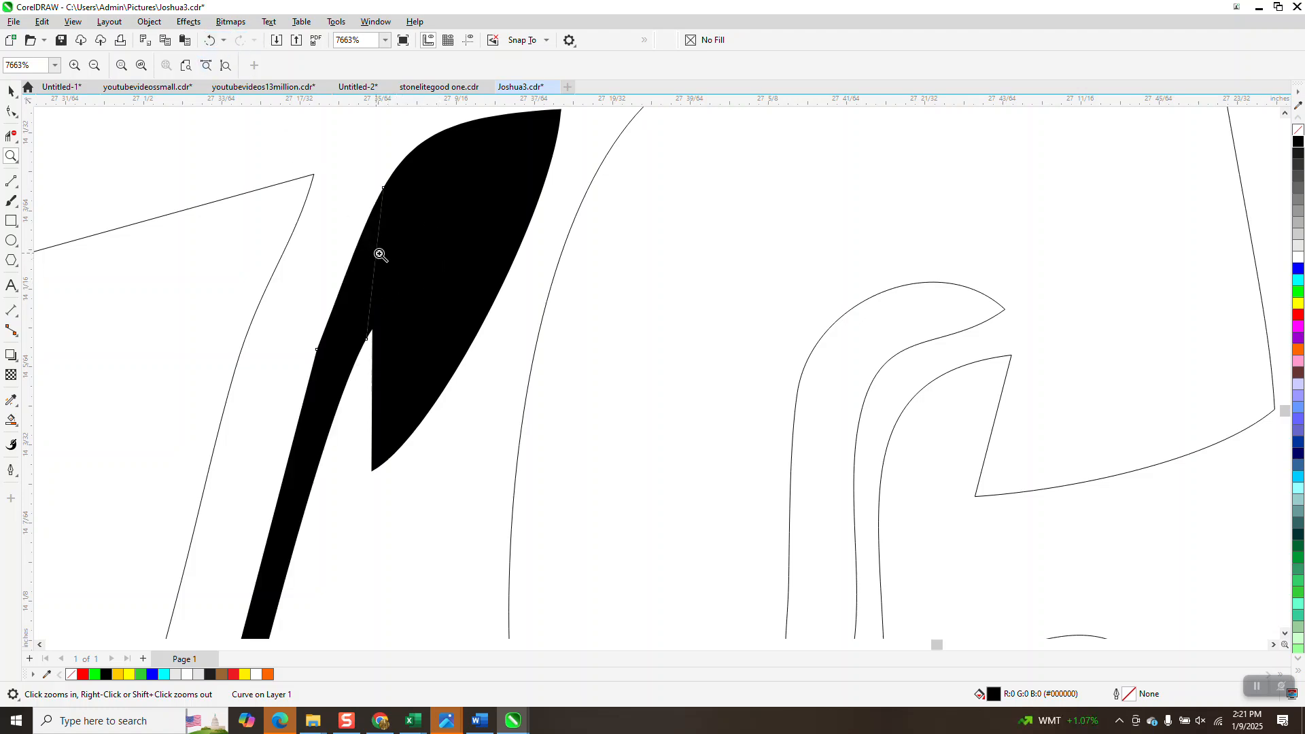
scroll(380, 254, "down", 5)
scroll(499, 226, "down", 3)
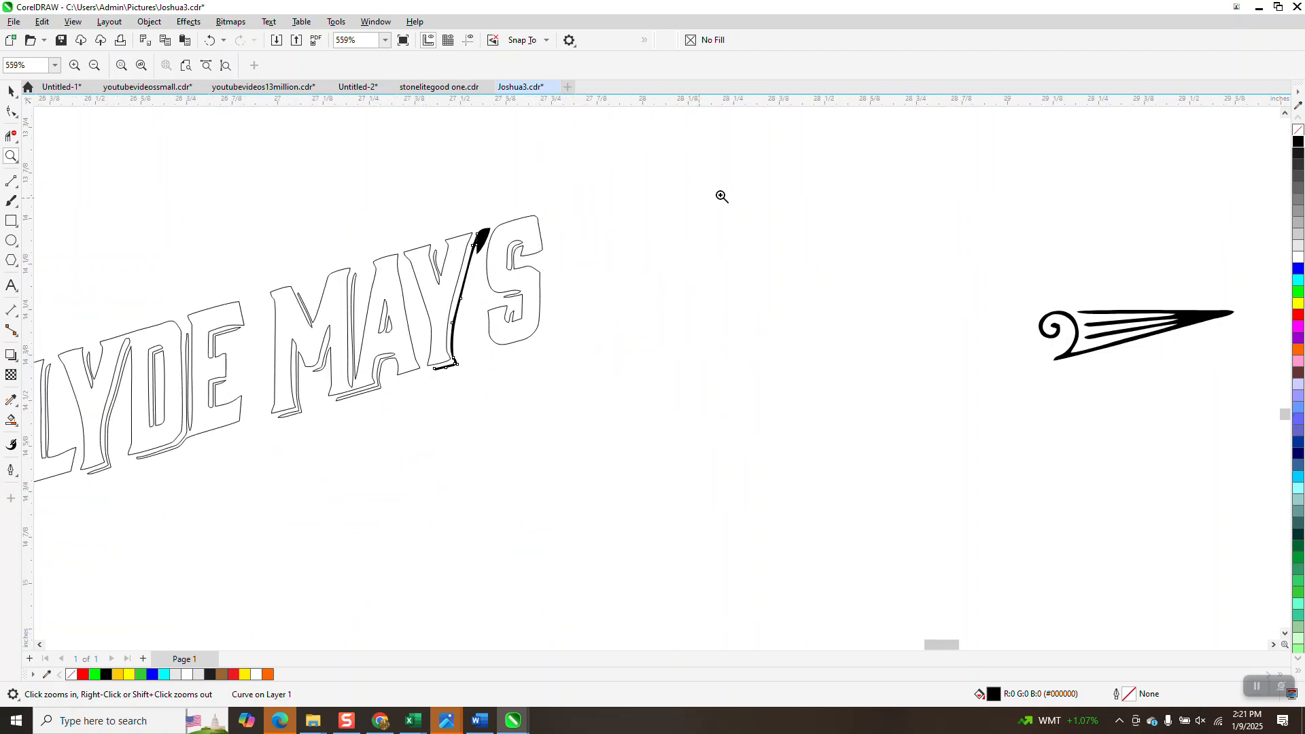
left_click(1298, 129)
right_click(1298, 141)
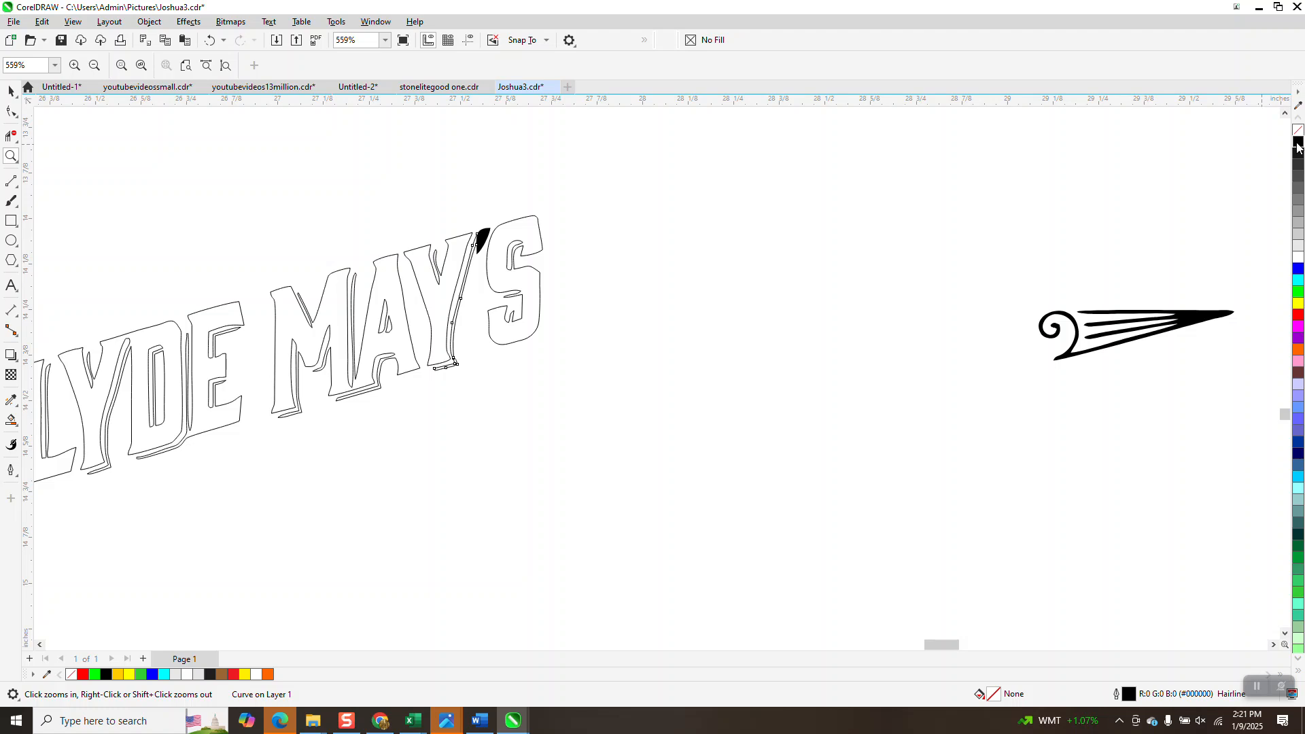
Remove the fill from the apostrophe in the clean lettering and give it a black outline.
left_click(10, 90)
left_click(338, 173)
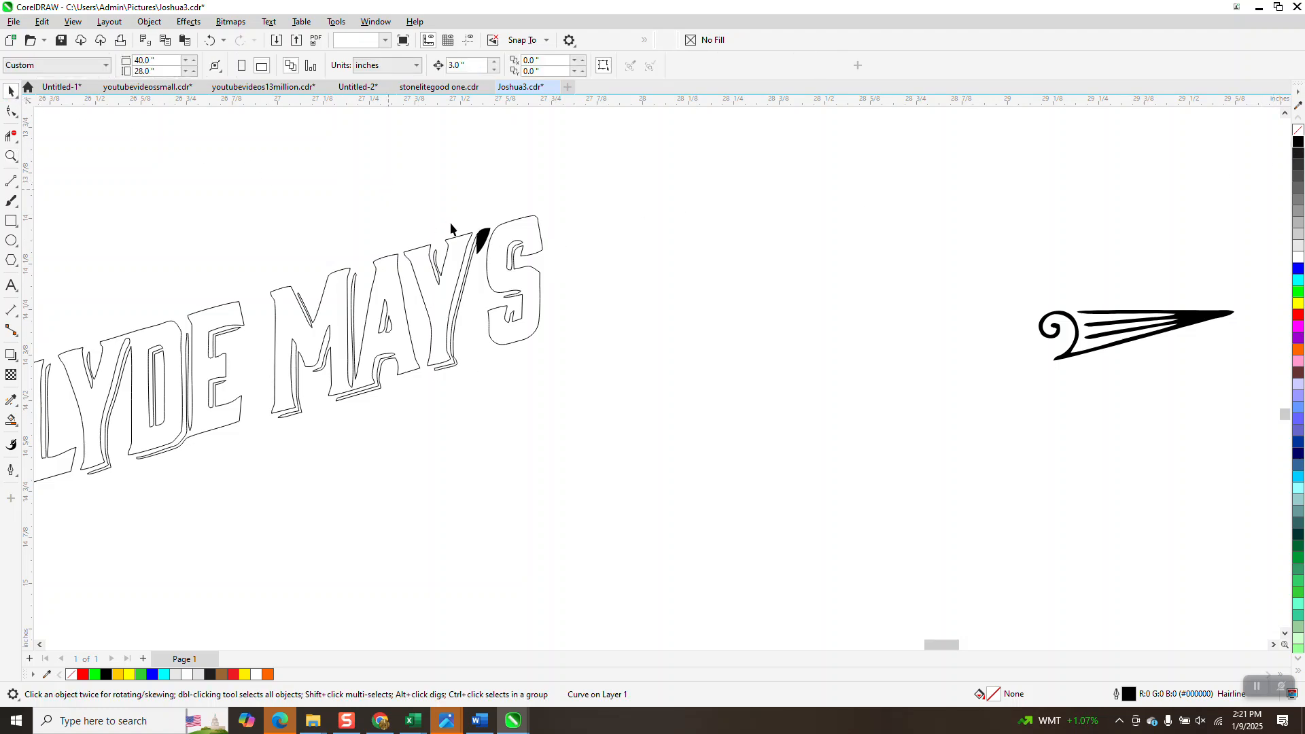
left_click(484, 239)
right_click(1299, 130)
right_click(1297, 144)
Select the complete clean CLYDE MAY'S lettering, fill it black and inspect the MAY'S letters.
scroll(776, 254, "down", 3)
left_click_drag(764, 206, 314, 415)
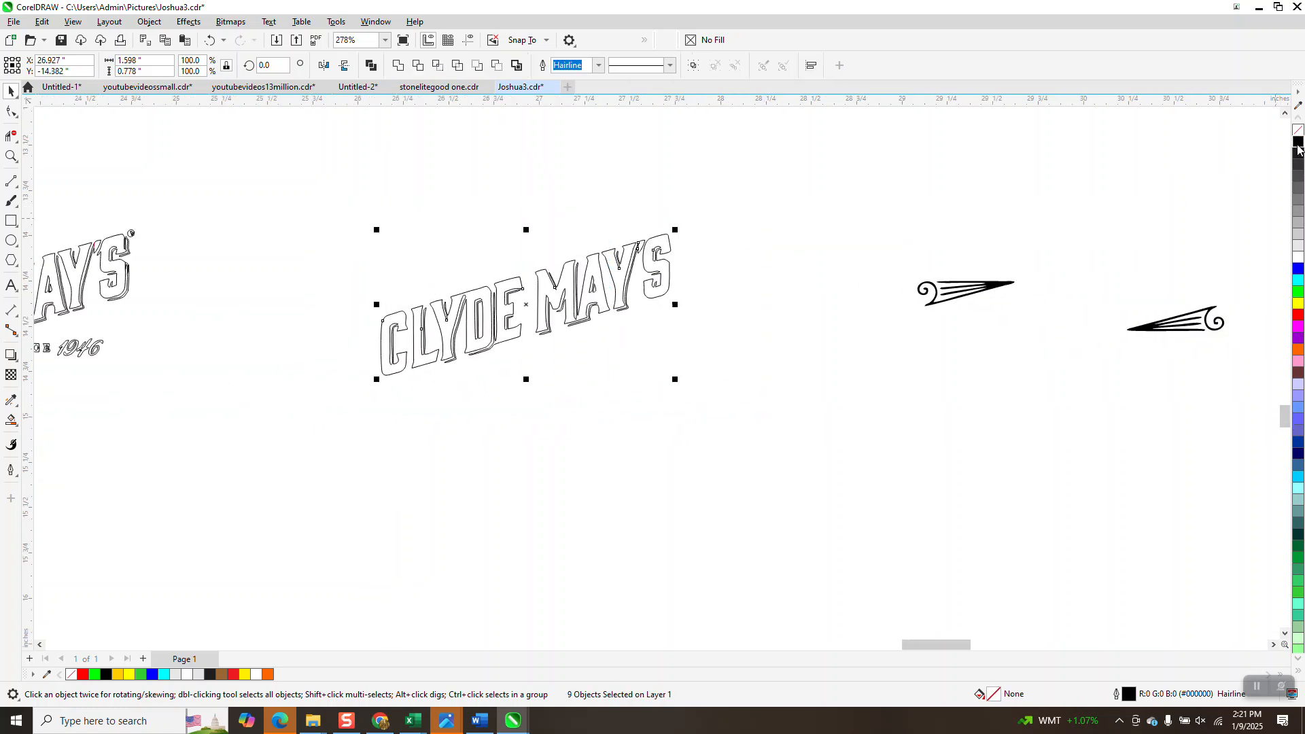
left_click(1298, 141)
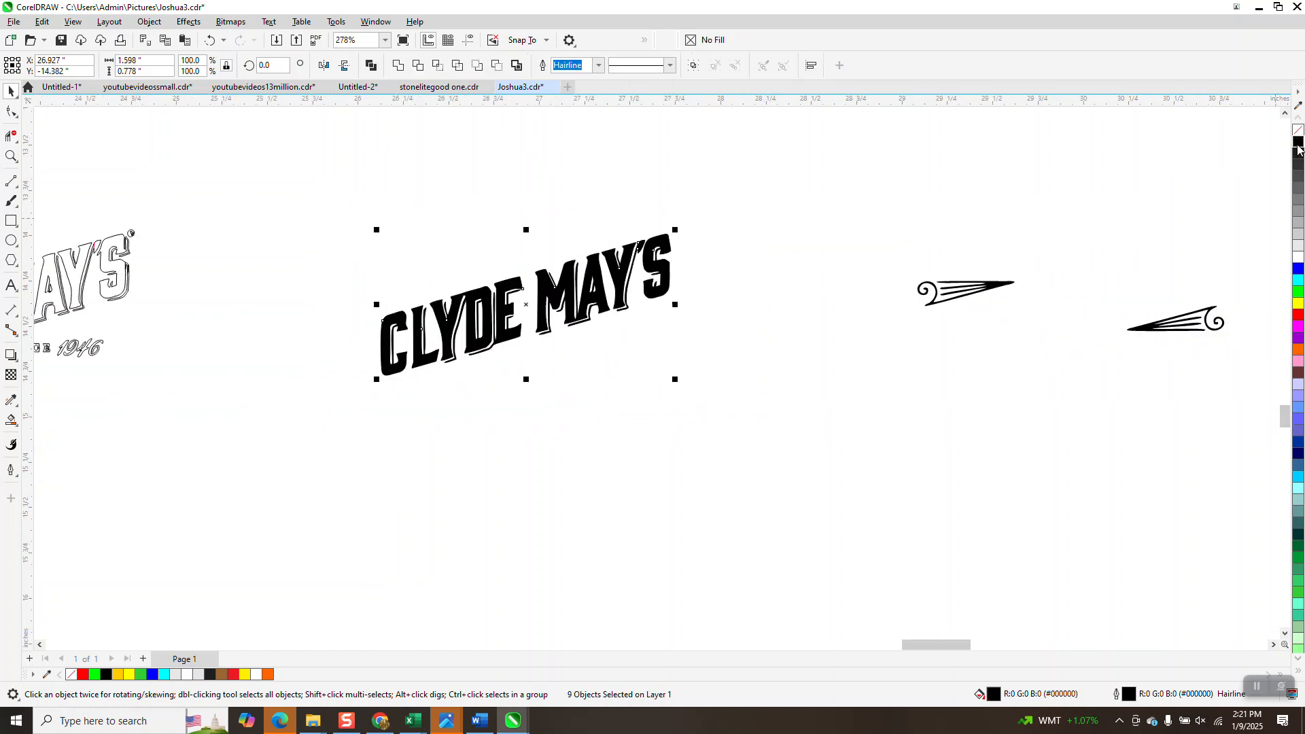
left_click(10, 158)
left_click_drag(606, 211, 710, 323)
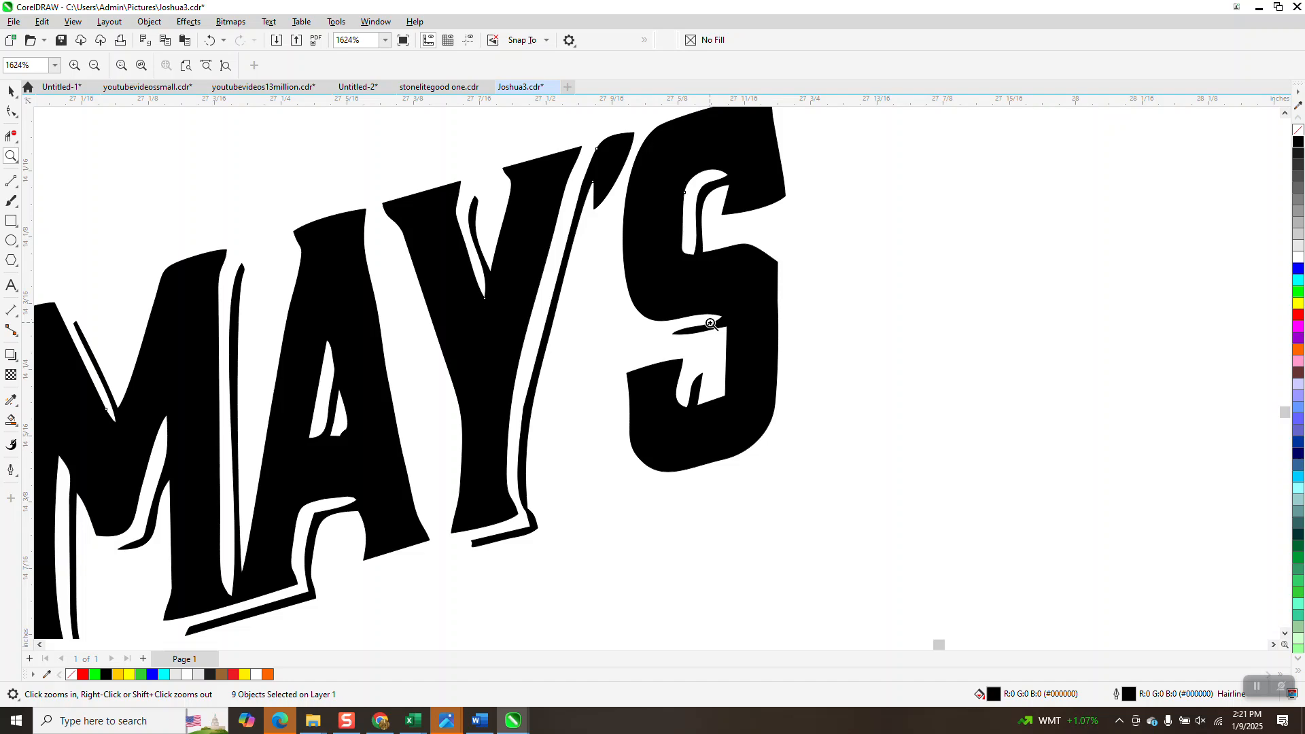
scroll(711, 324, "down", 1)
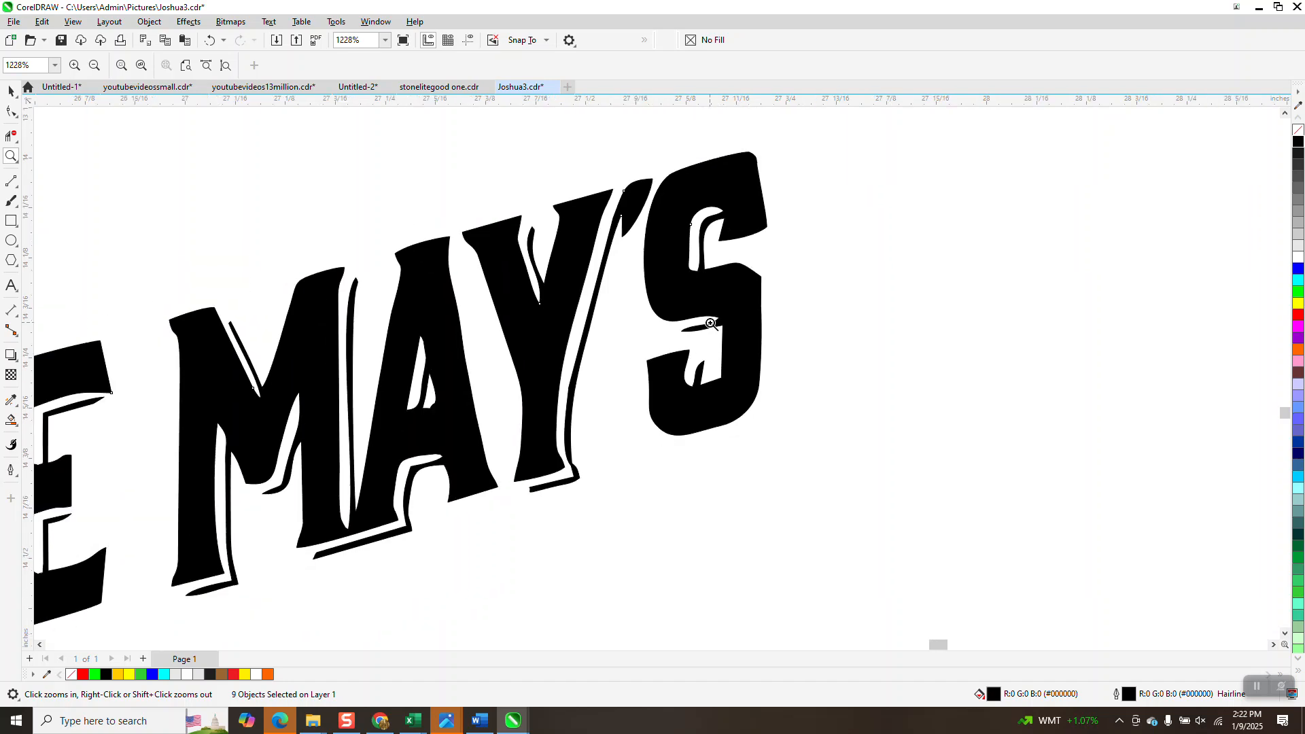
scroll(710, 323, "down", 6)
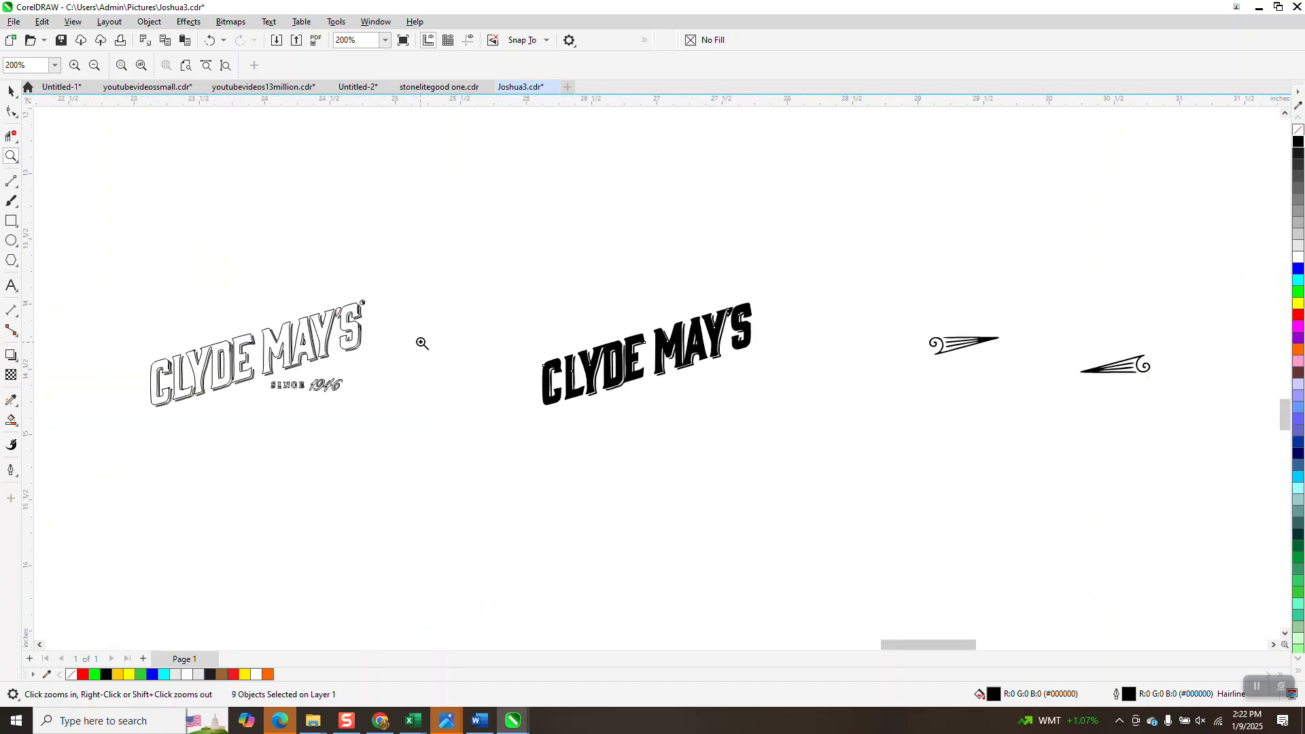
Smart Fill the lower shadow stroke of the traced S in black and move it beside the S in the clean lettering.
left_click_drag(340, 316, 397, 370)
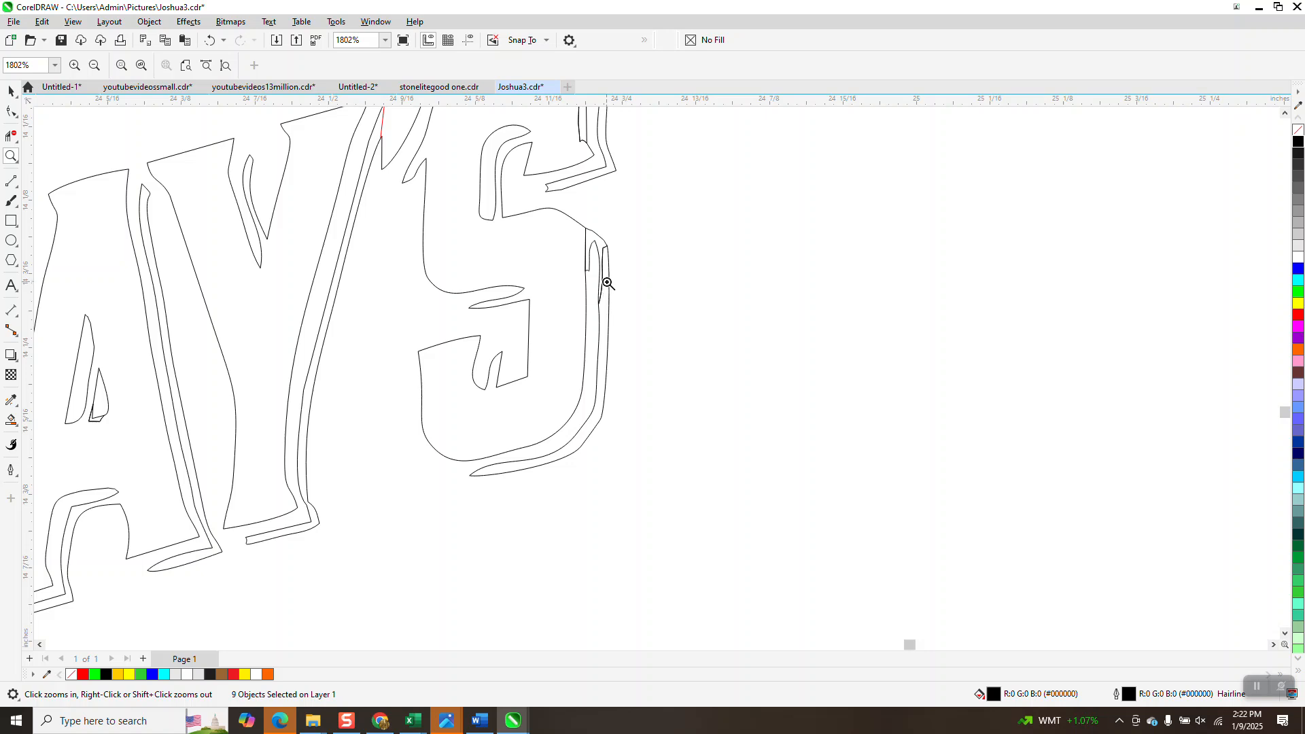
left_click(11, 420)
left_click(604, 327)
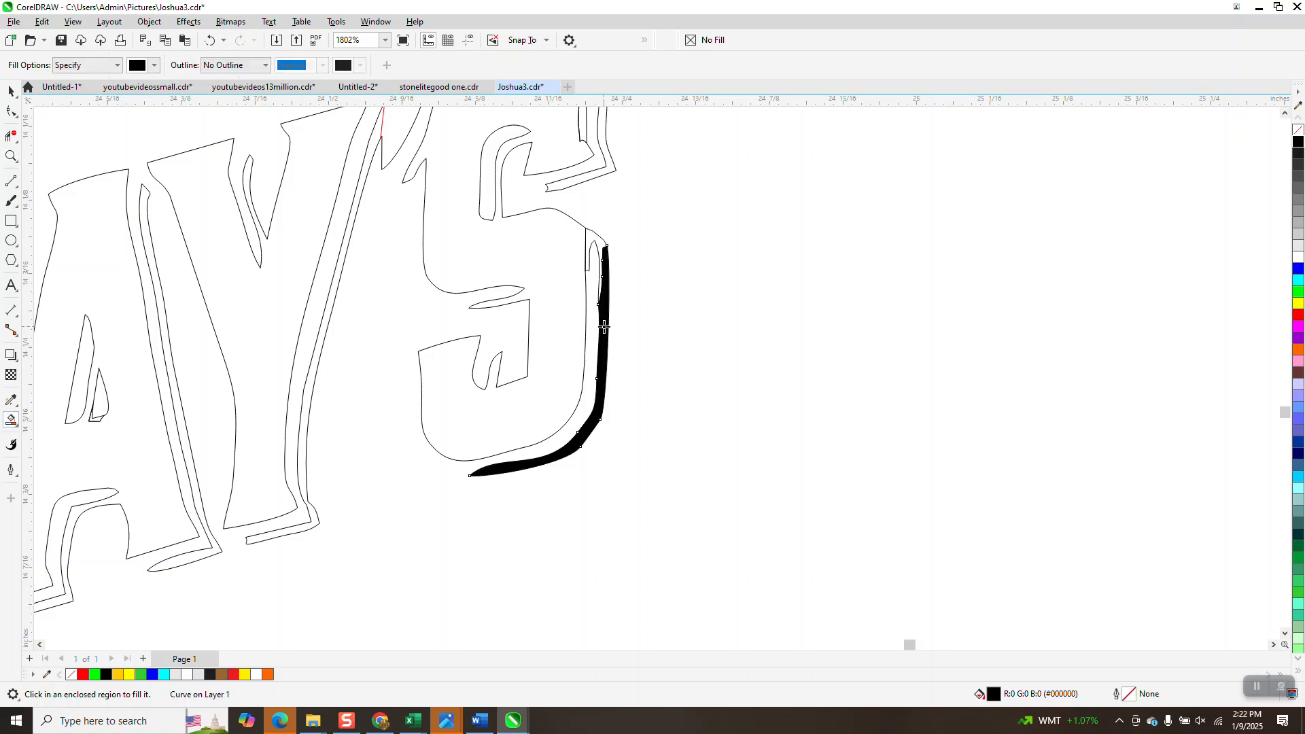
scroll(364, 440, "down", 2)
key("ctrl+z")
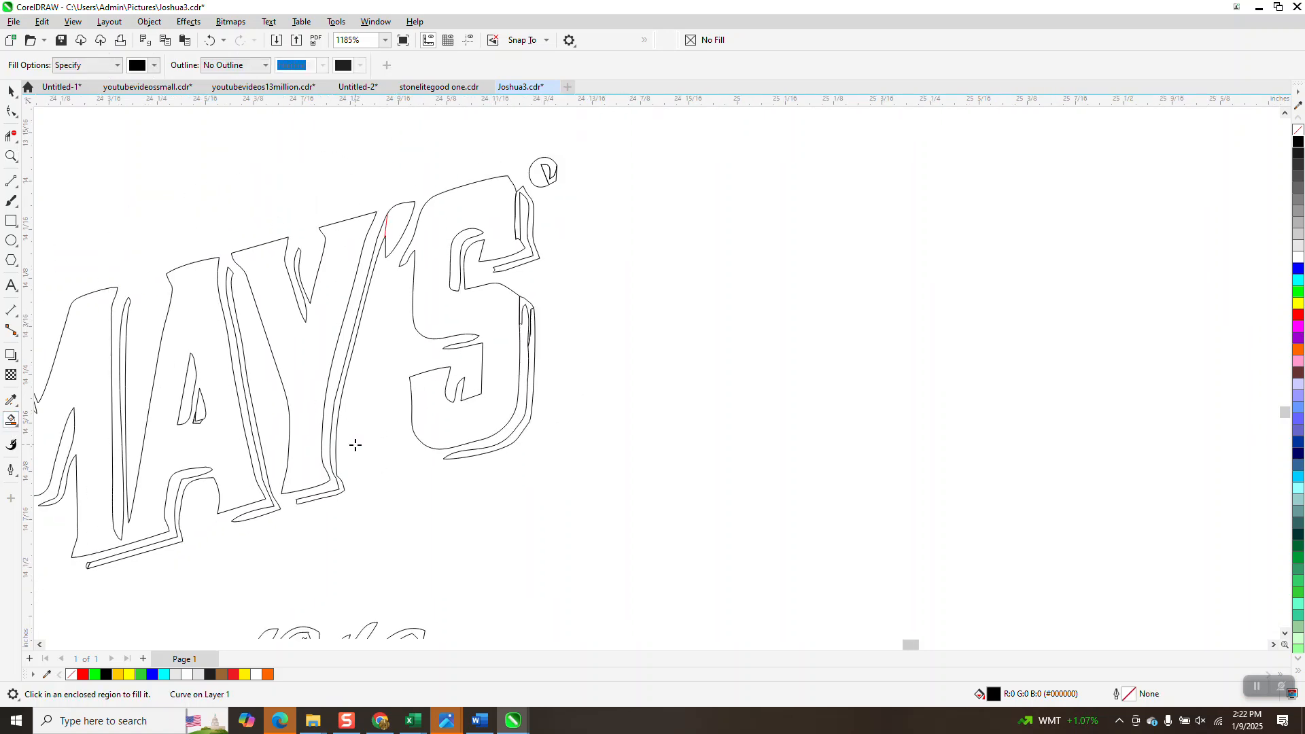
Draw a short two-point line across the upper end of the traced S's upper shadow stroke to close off its shape.
left_click(531, 234)
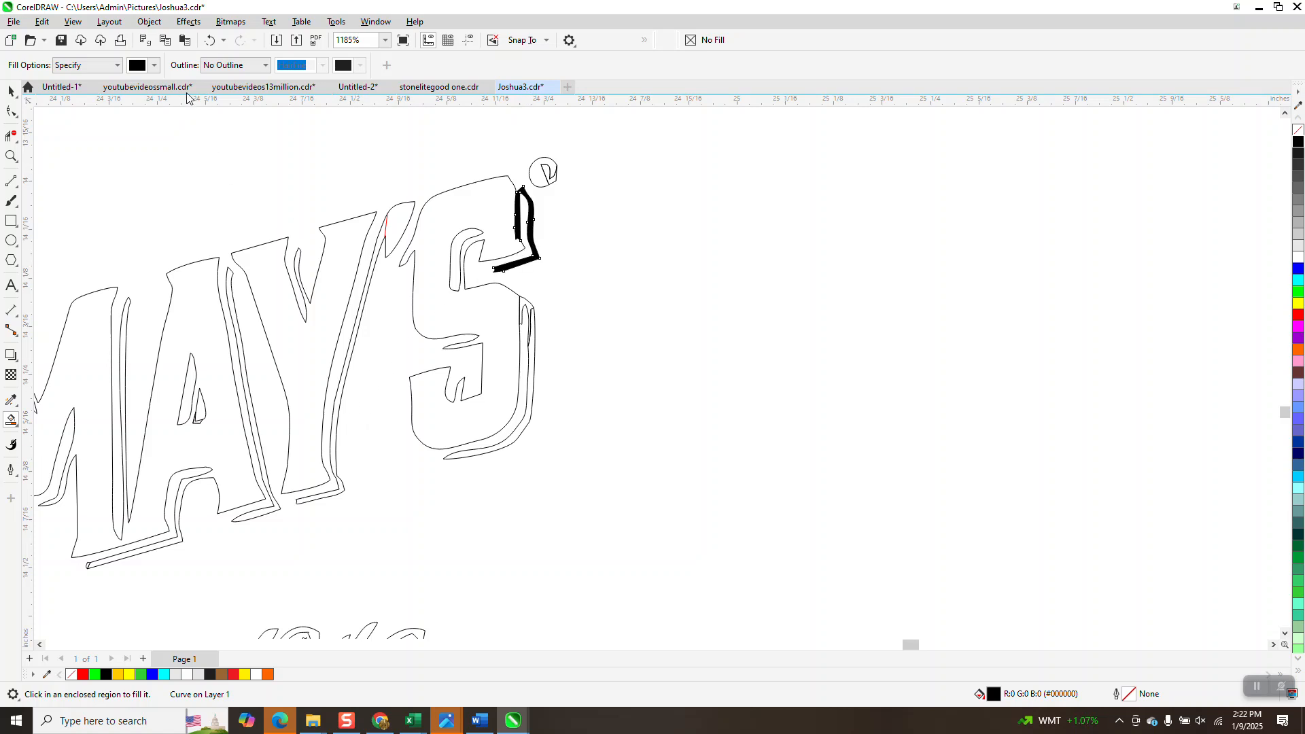
left_click(210, 40)
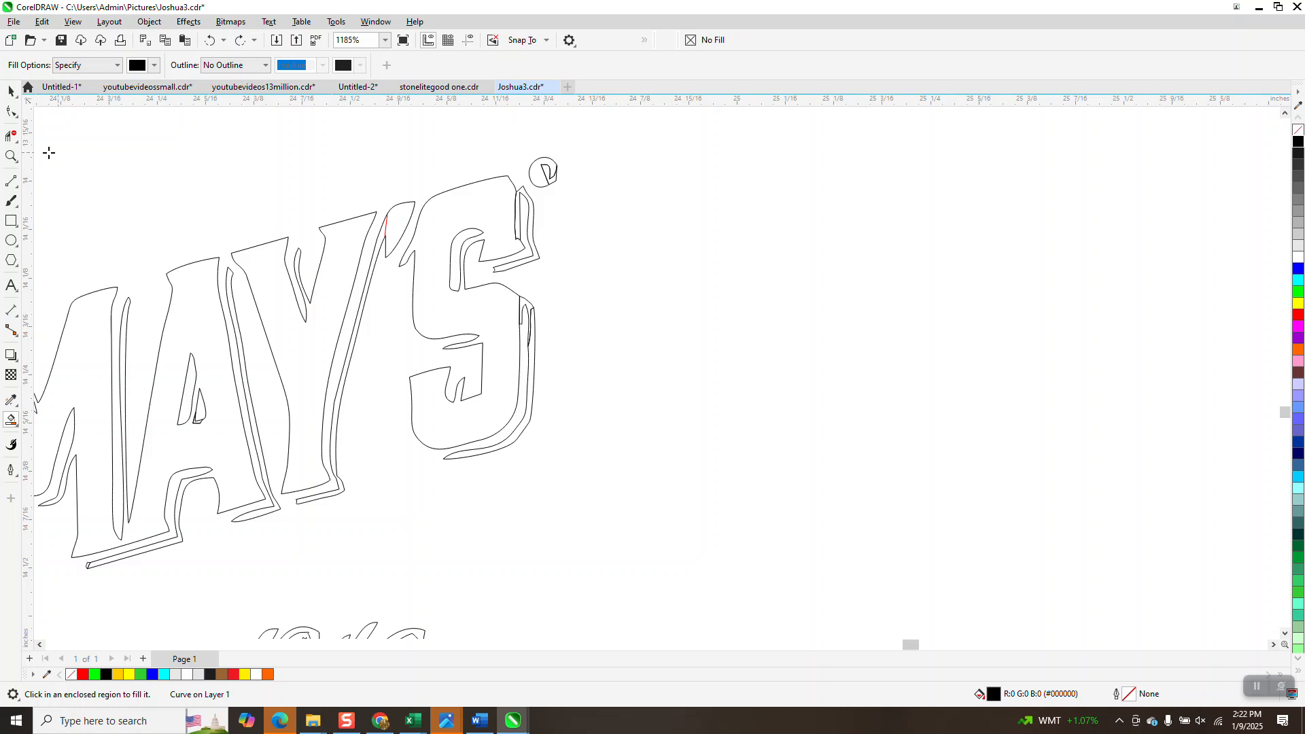
left_click(11, 156)
left_click_drag(497, 177, 556, 232)
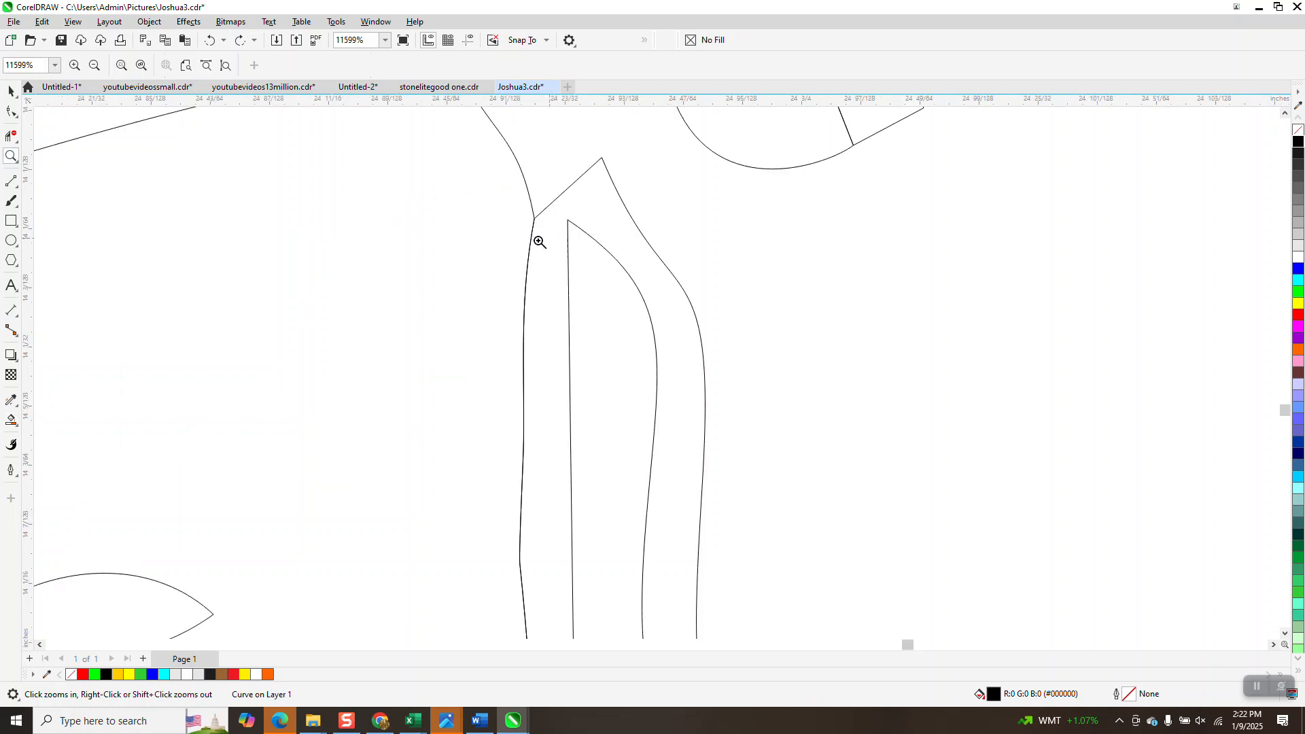
left_click(12, 111)
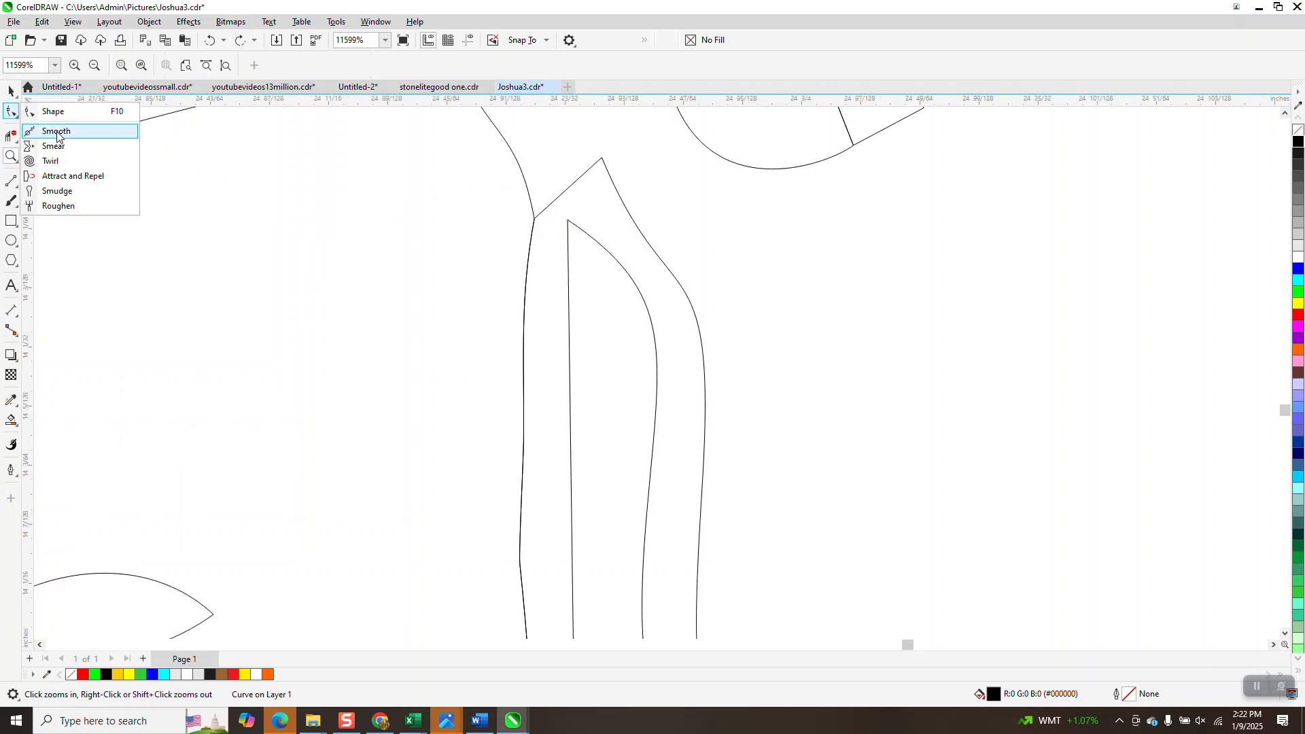
left_click(11, 181)
left_click(58, 193)
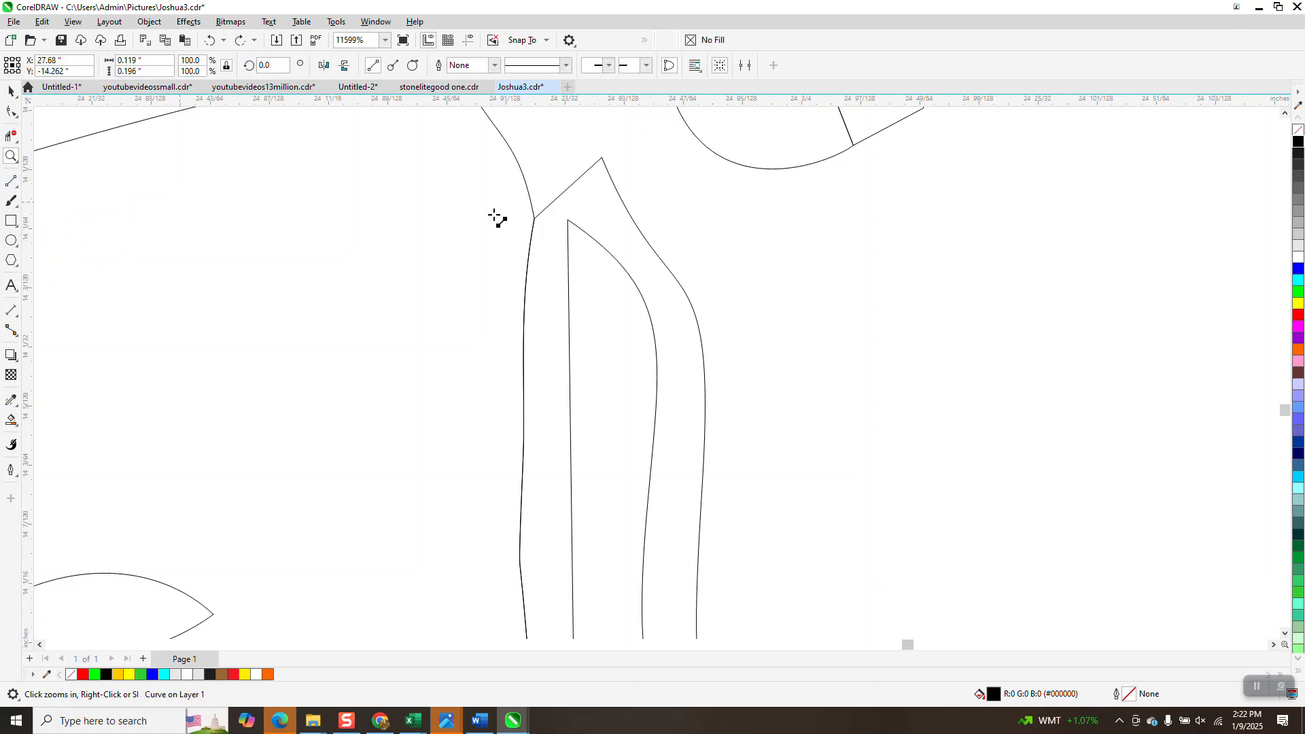
left_click_drag(568, 220, 557, 198)
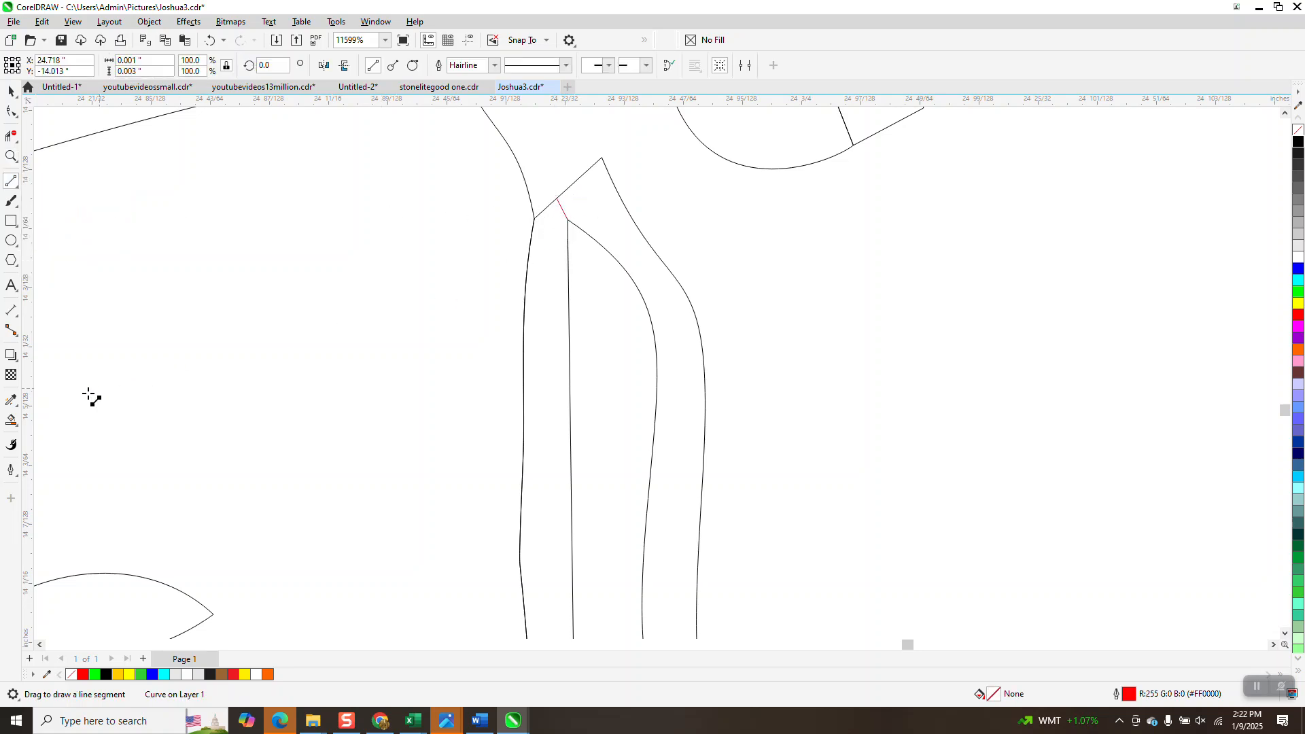
Smart Fill the closed upper shadow stroke of the traced S in black and move it beside the S in the clean lettering.
left_click(11, 420)
left_click(643, 271)
key("ctrl+z")
scroll(238, 294, "down", 5)
scroll(466, 360, "down", 4)
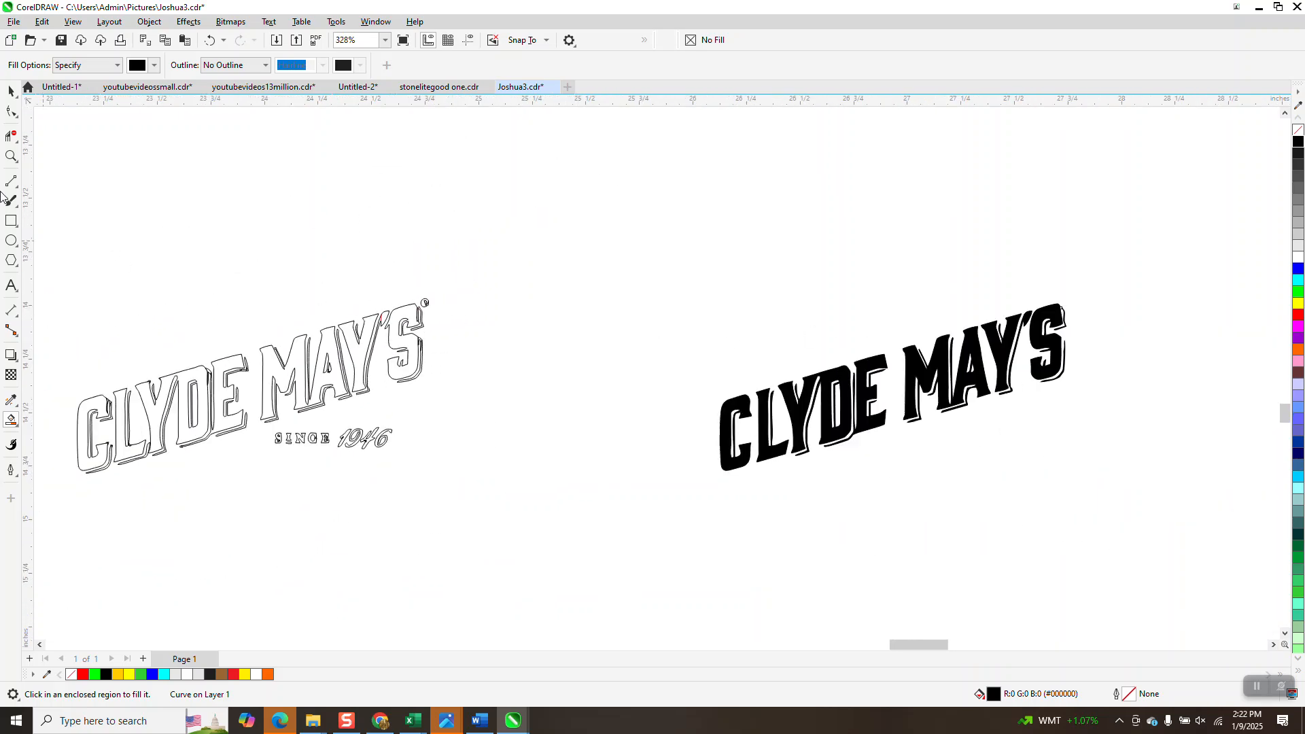
Remove the fill from the S's upper shadow in the clean lettering and give it a black outline.
left_click(11, 155)
left_click_drag(1038, 302, 1078, 347)
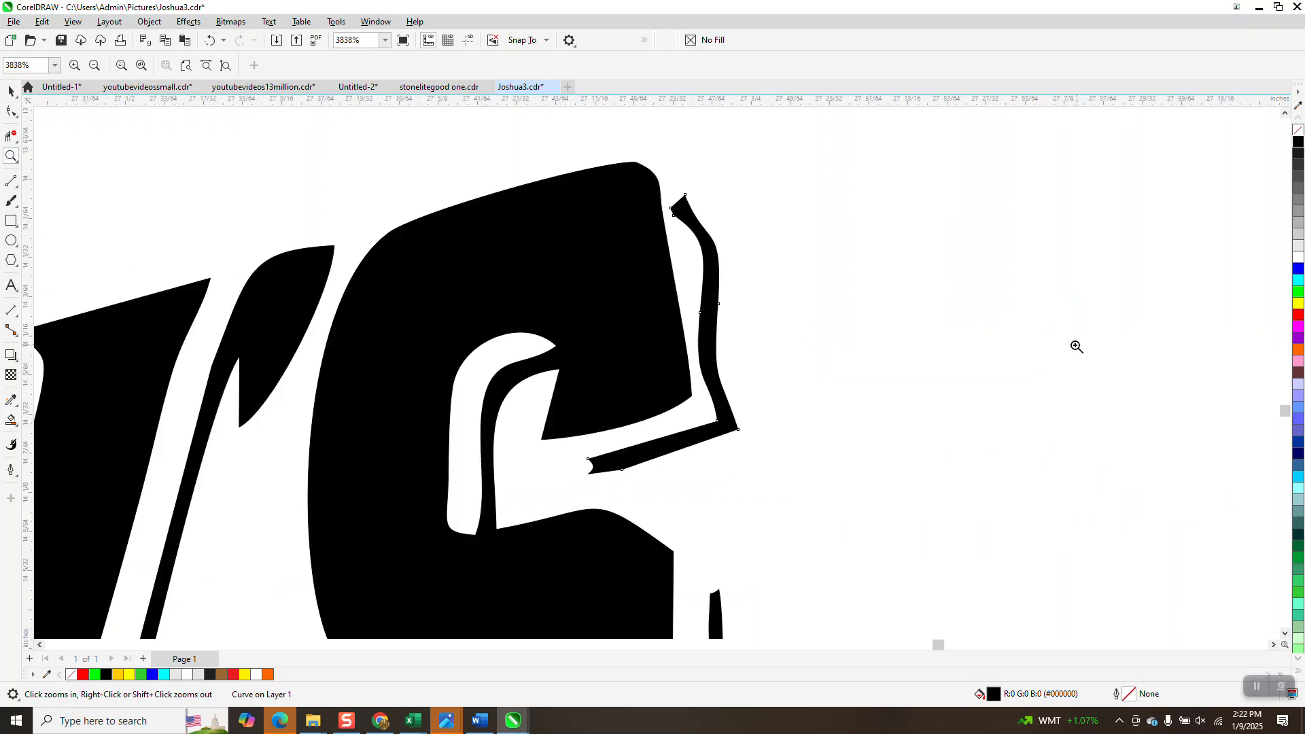
left_click(11, 111)
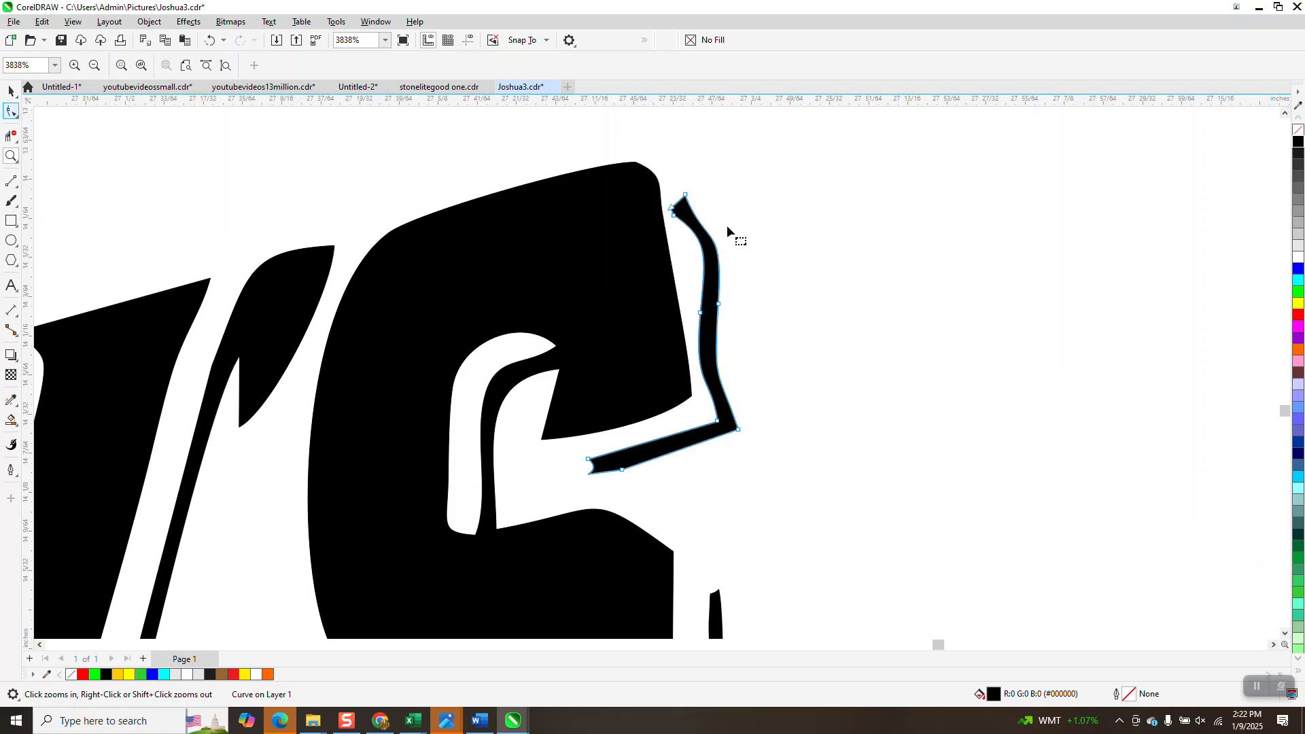
left_click(11, 90)
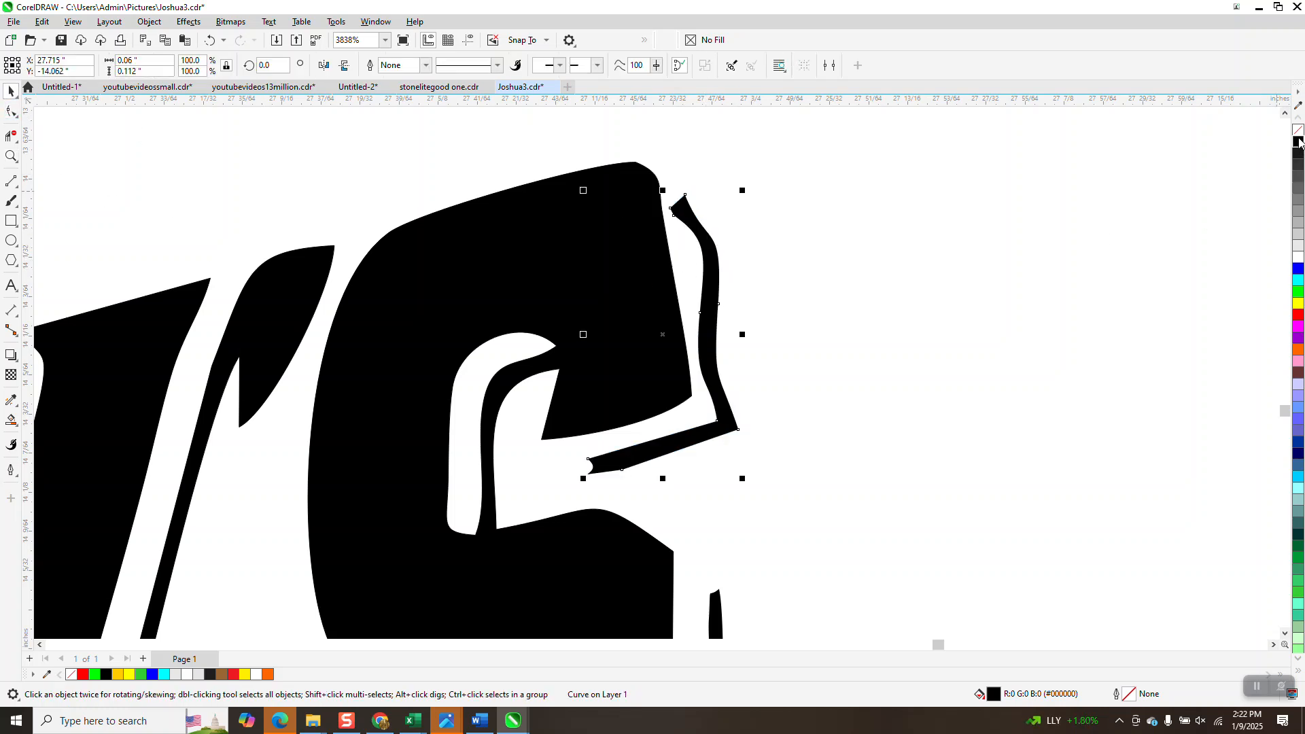
left_click(1298, 130)
right_click(1298, 141)
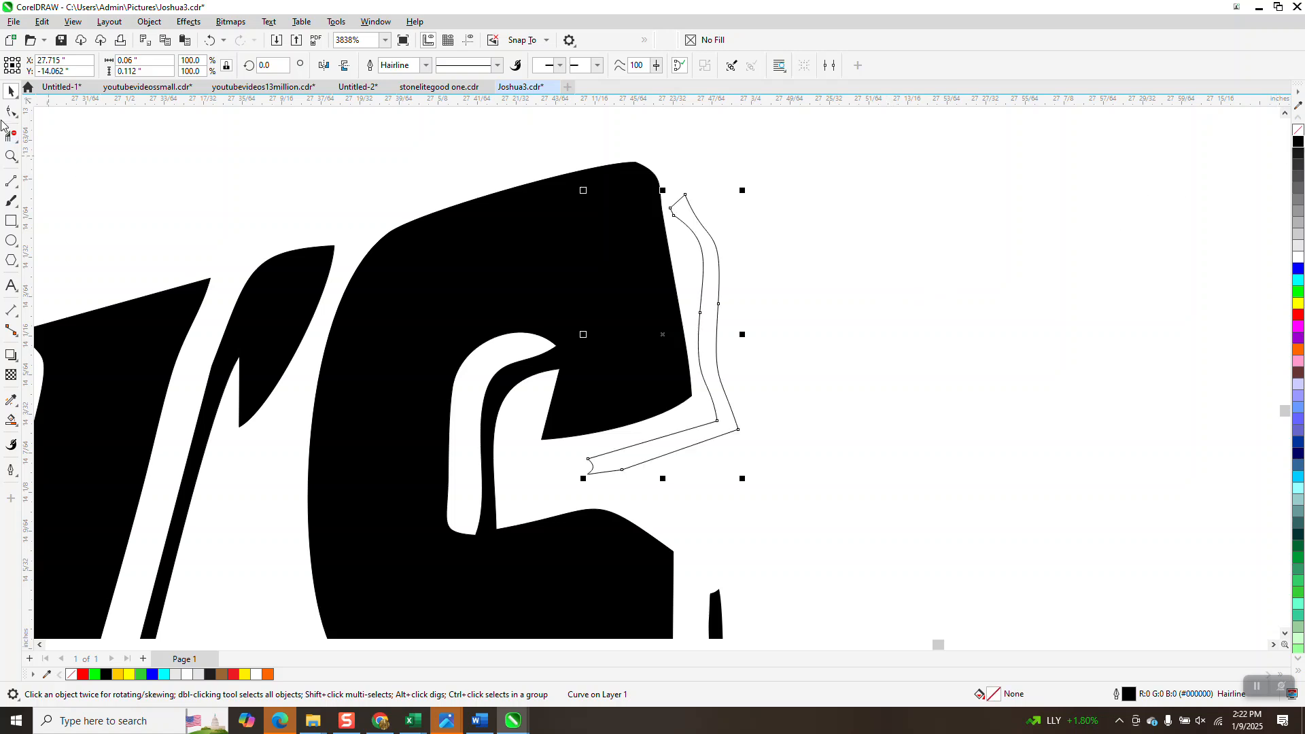
Delete the extra corner node at the upper end of the S's upper shadow outline.
left_click(10, 156)
left_click_drag(664, 185, 797, 400)
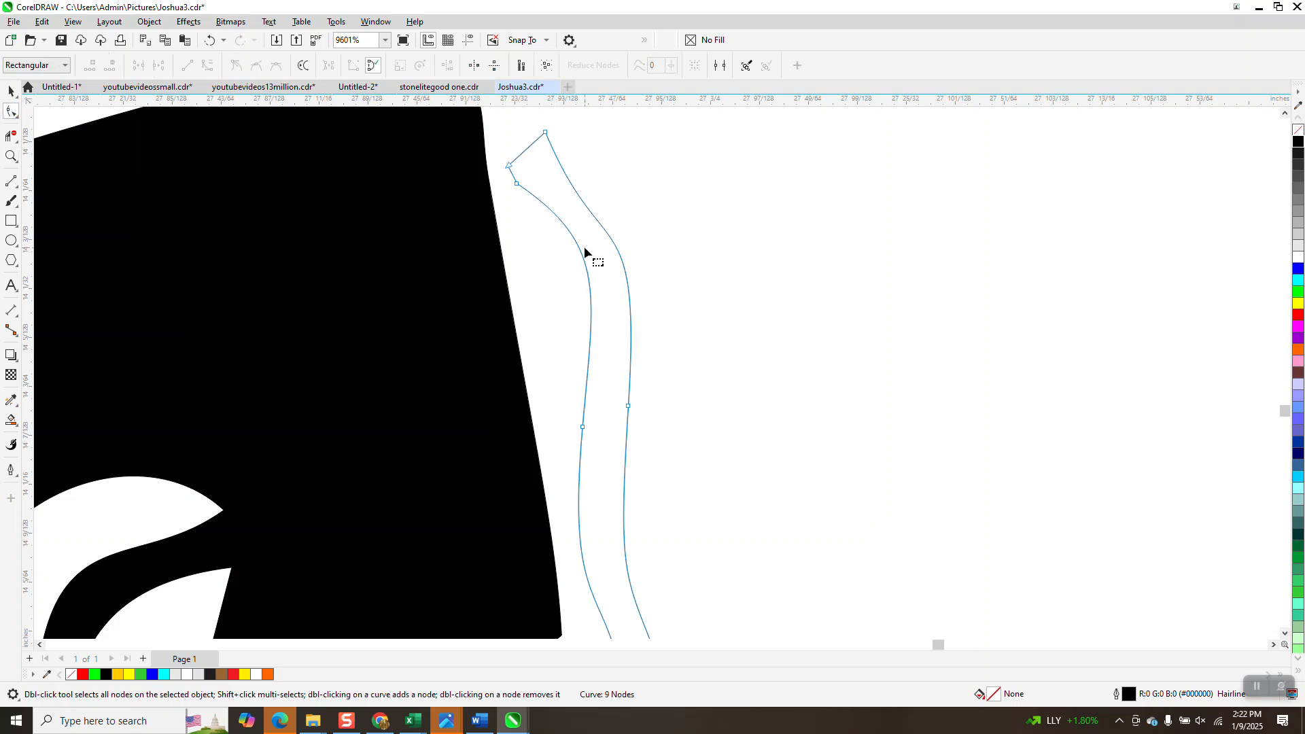
left_click_drag(517, 185, 586, 263)
key("Delete")
scroll(594, 384, "down", 2)
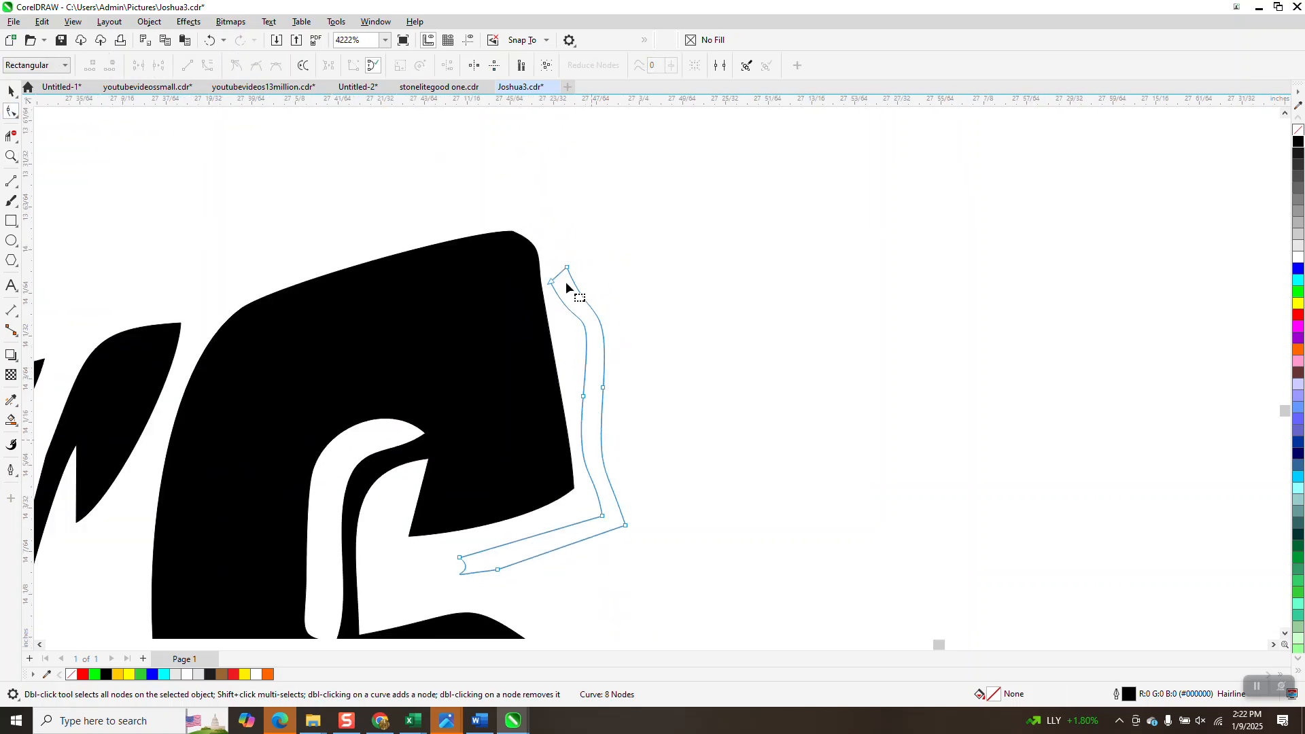
Delete the two middle nodes along the vertical part of the S's upper shadow to smooth out its wavy sides.
left_click_drag(583, 399, 586, 408)
right_click(585, 398)
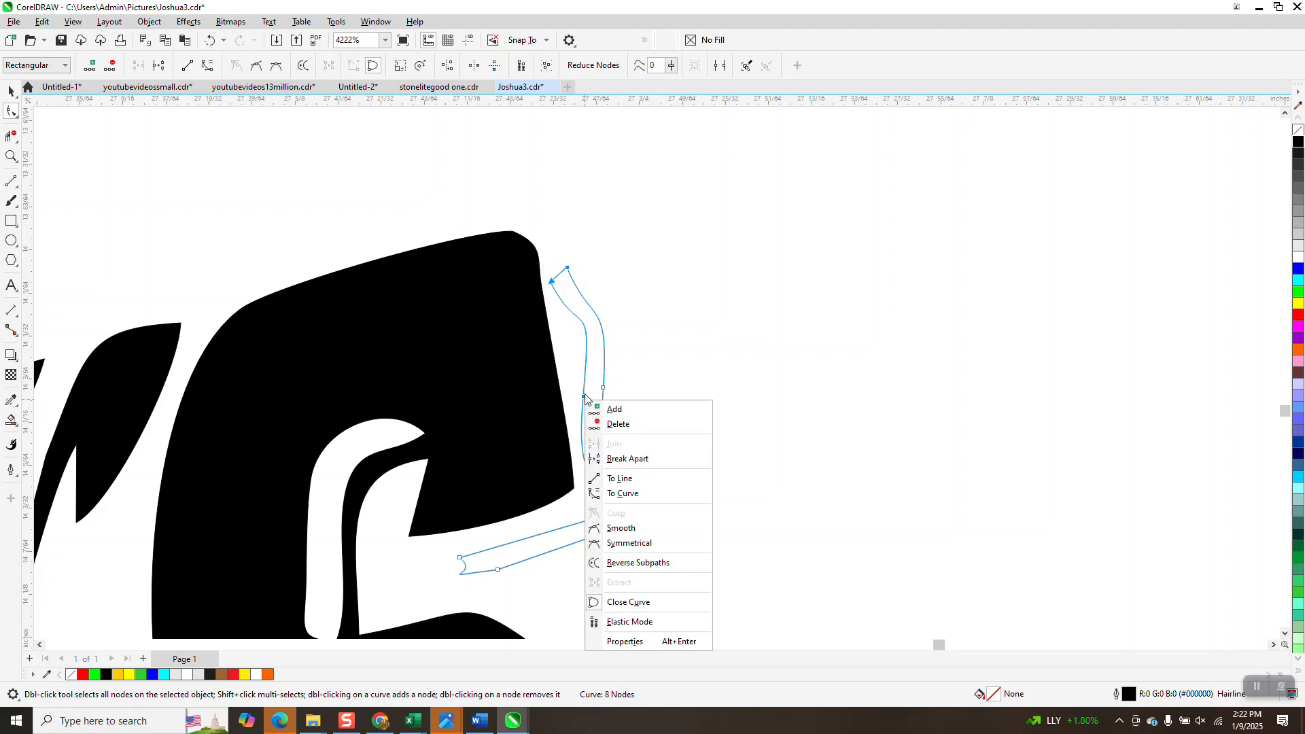
left_click(626, 484)
left_click_drag(631, 375, 569, 416)
key("Delete")
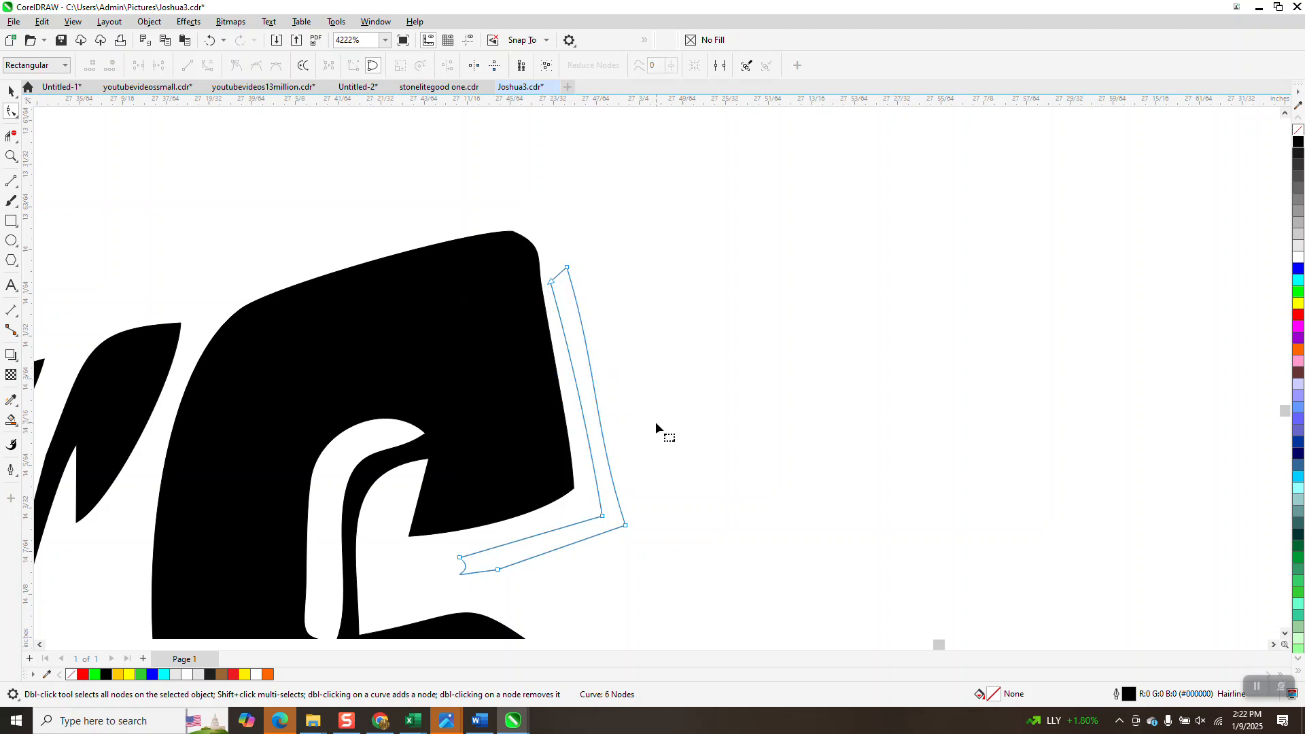
scroll(655, 421, "down", 2)
scroll(633, 369, "down", 1)
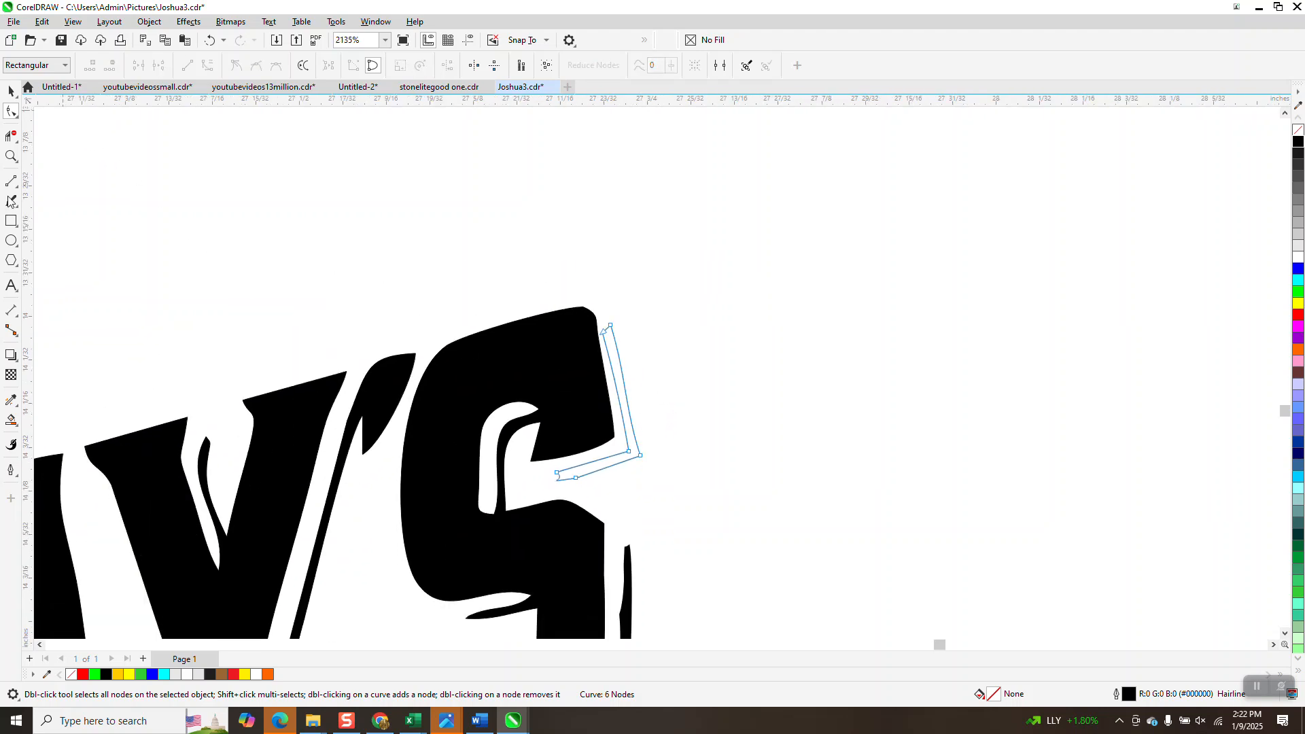
Smart Fill the smoothed outline of the S's upper shadow in the clean lettering with black.
left_click(11, 420)
left_click(609, 347)
scroll(591, 275, "down", 4)
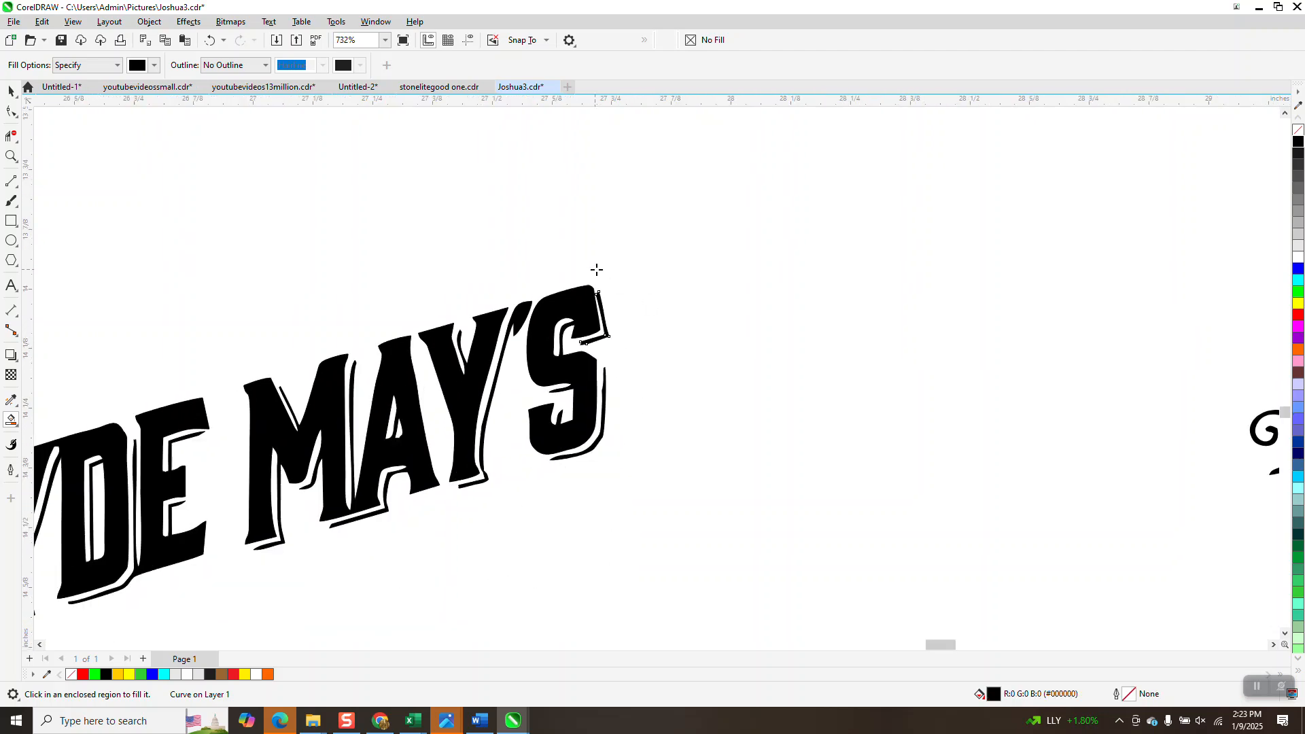
scroll(596, 270, "down", 1)
scroll(720, 290, "down", 2)
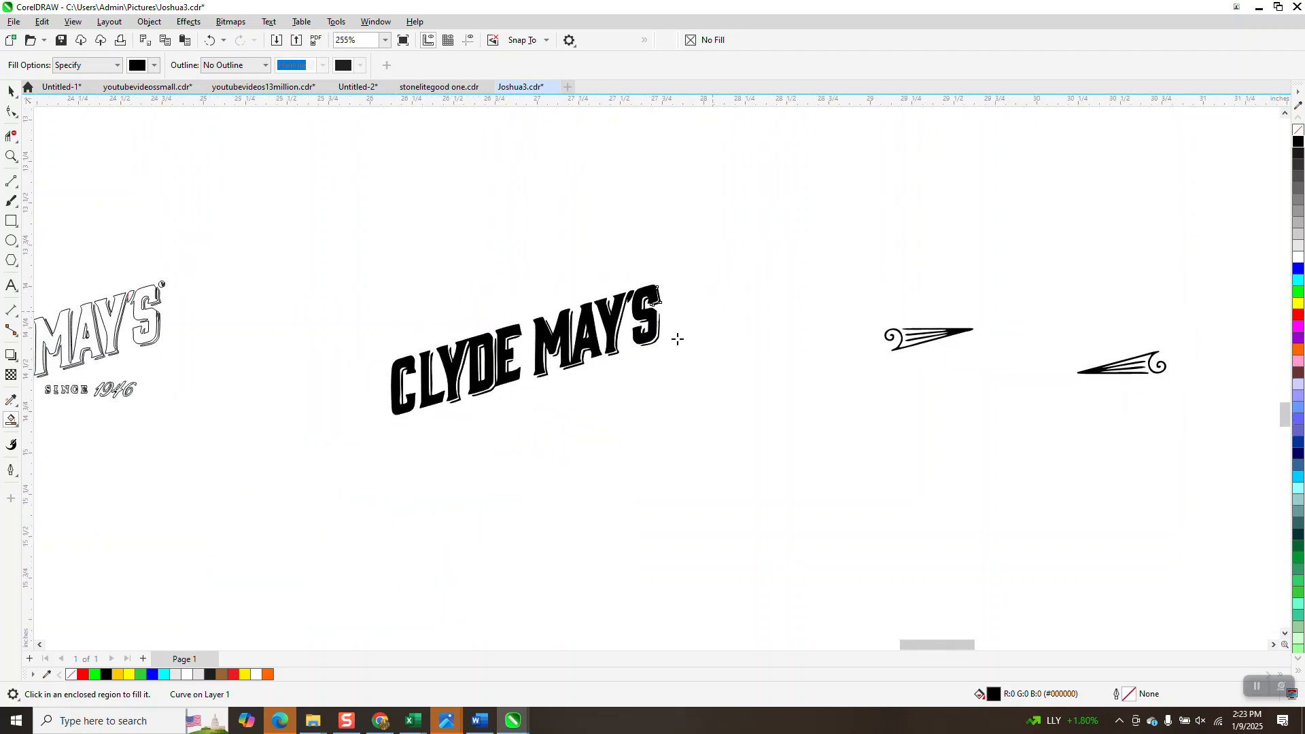
scroll(596, 388, "down", 3)
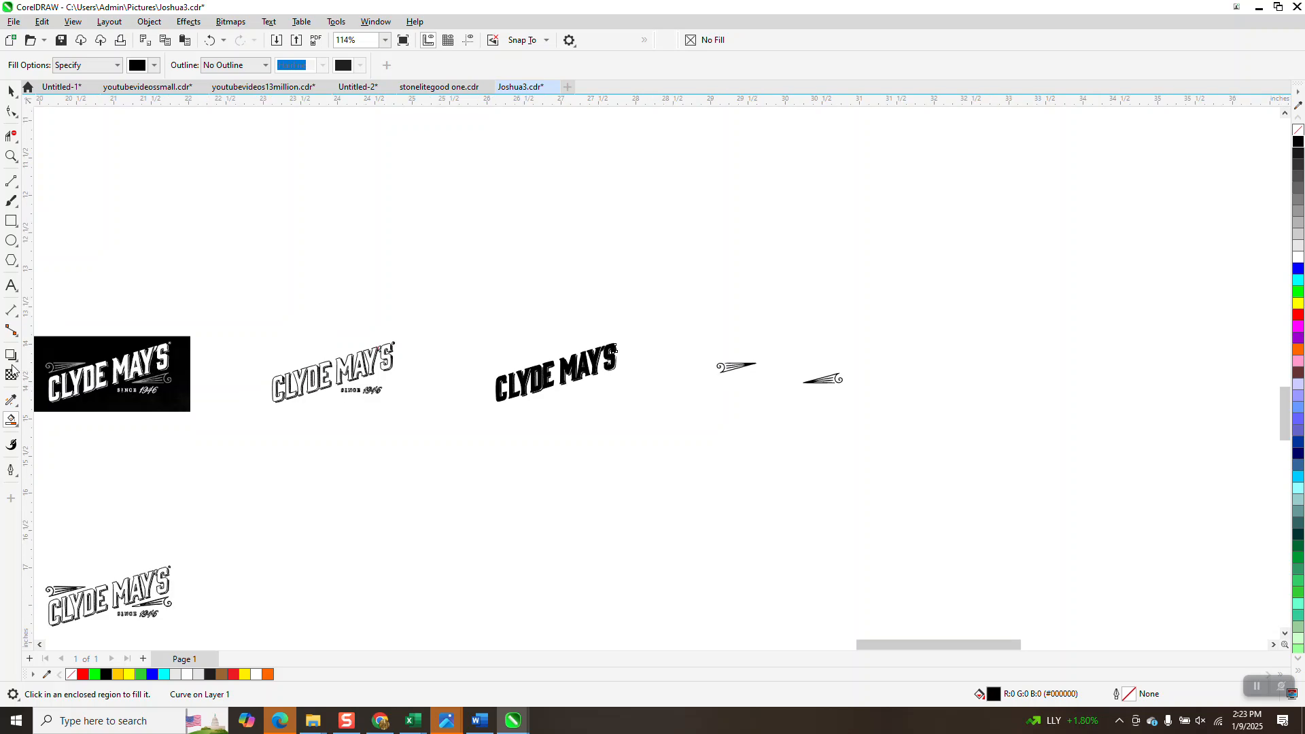
Smart Fill the E's lower shadow stroke in the traced outline with black and move it under the E in the clean lettering.
left_click_drag(84, 369, 130, 403)
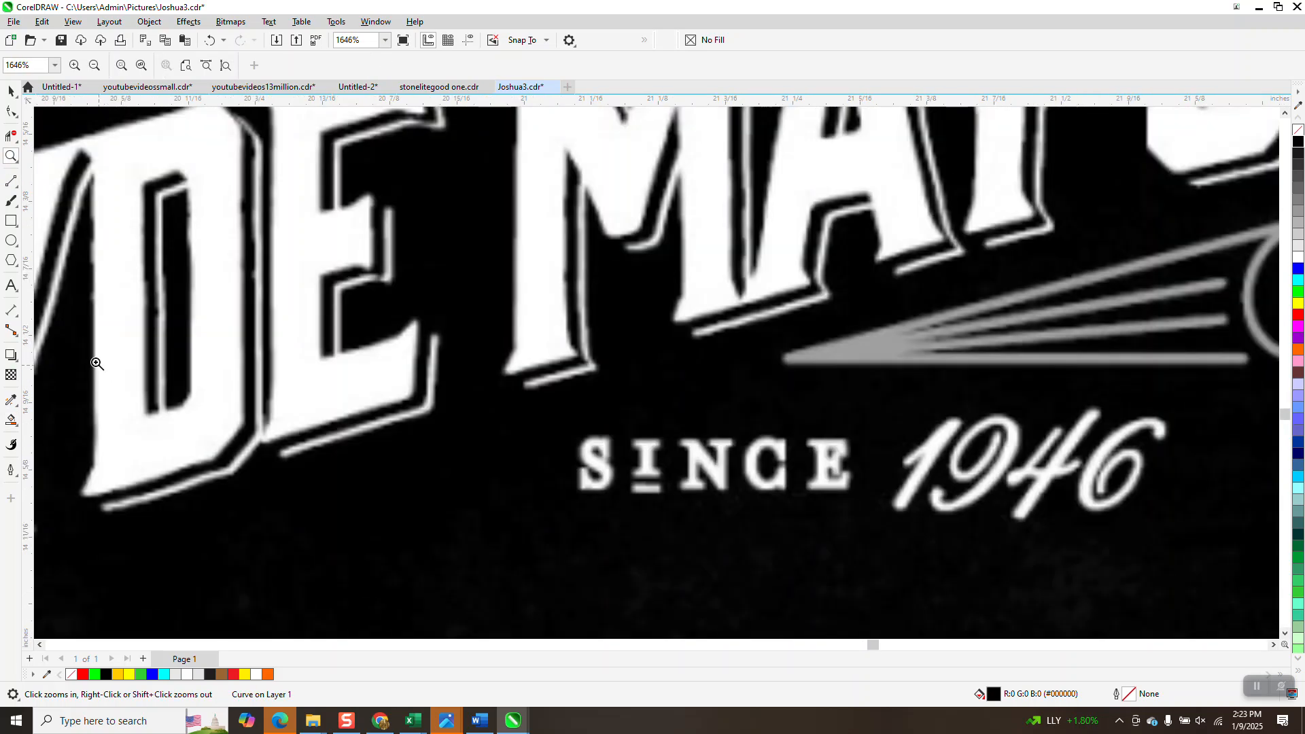
scroll(97, 364, "down", 5)
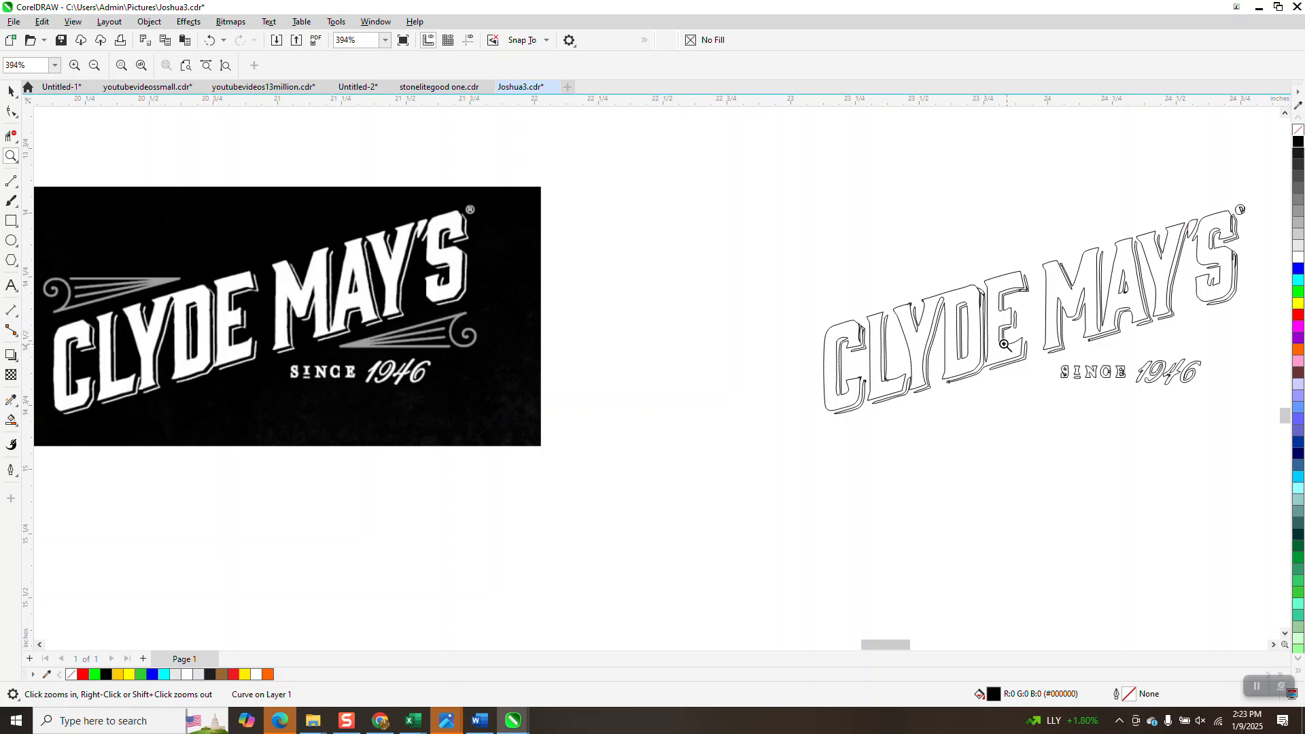
left_click_drag(968, 333, 1077, 378)
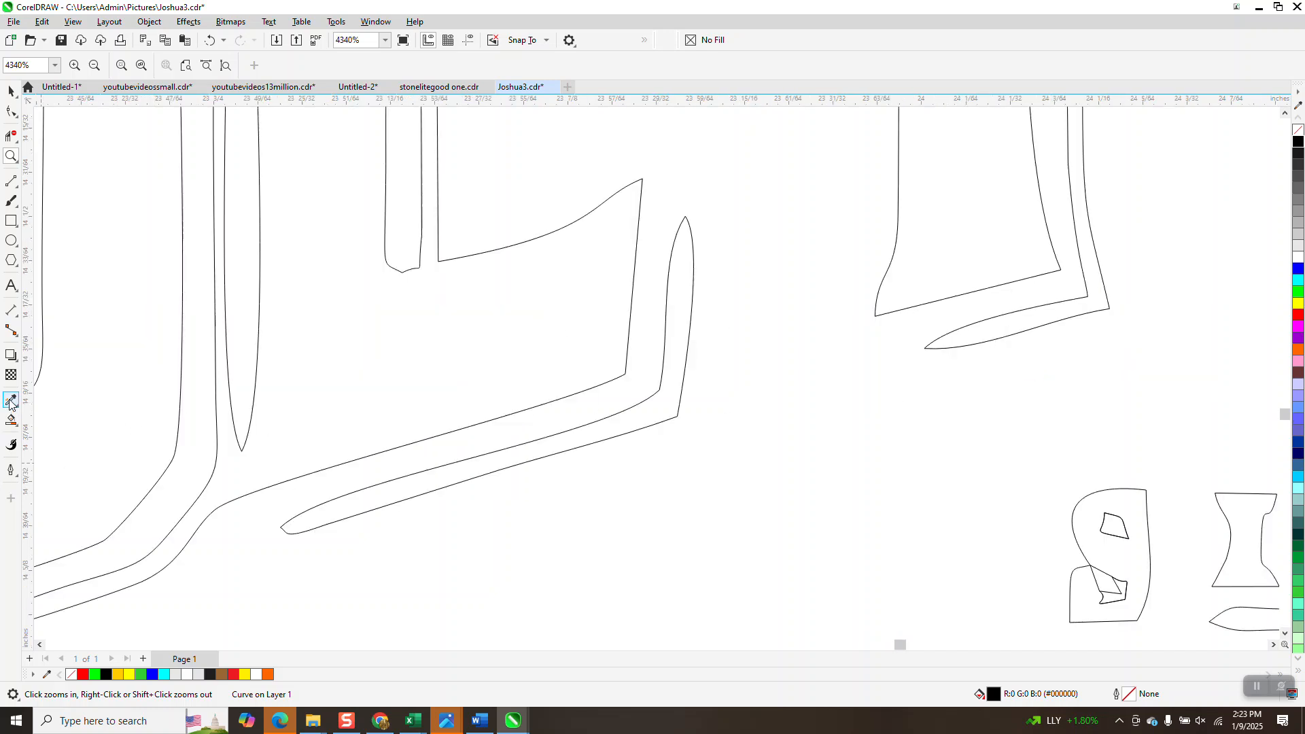
left_click(11, 422)
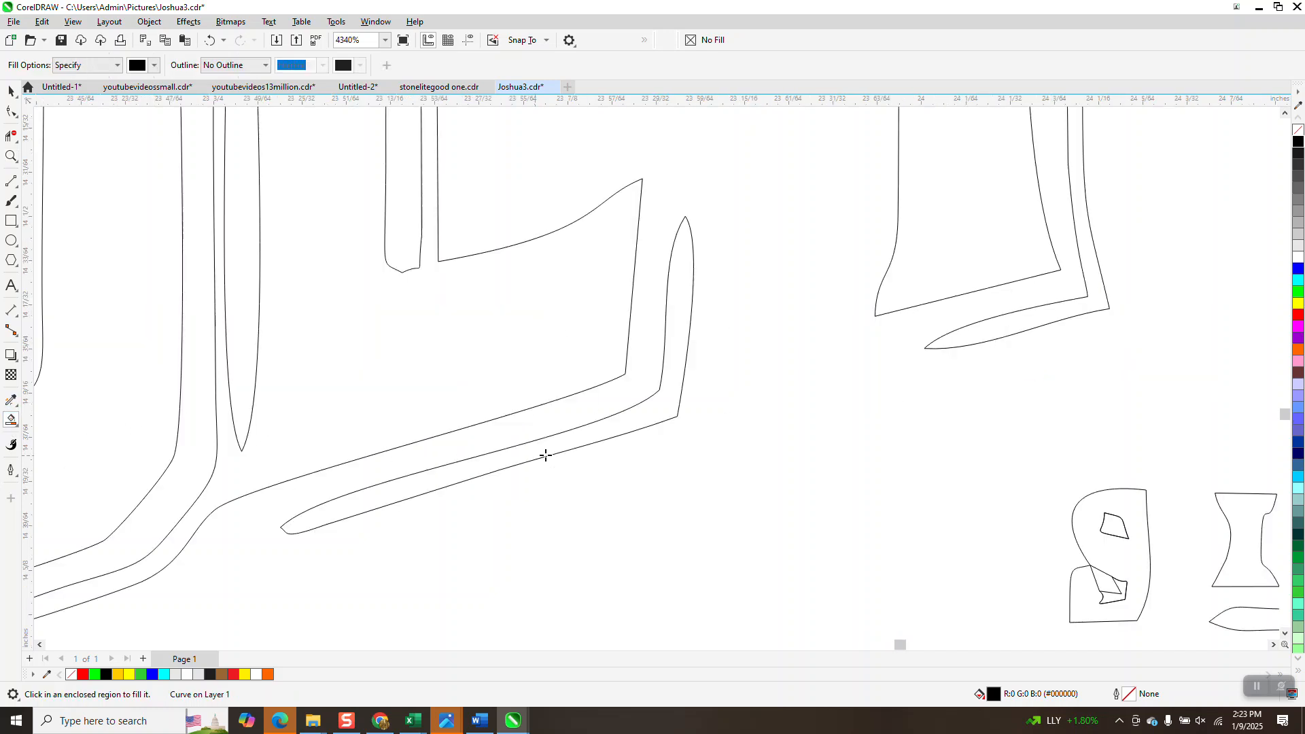
left_click(639, 422)
scroll(639, 422, "down", 4)
key("ctrl+z")
scroll(307, 425, "down", 8)
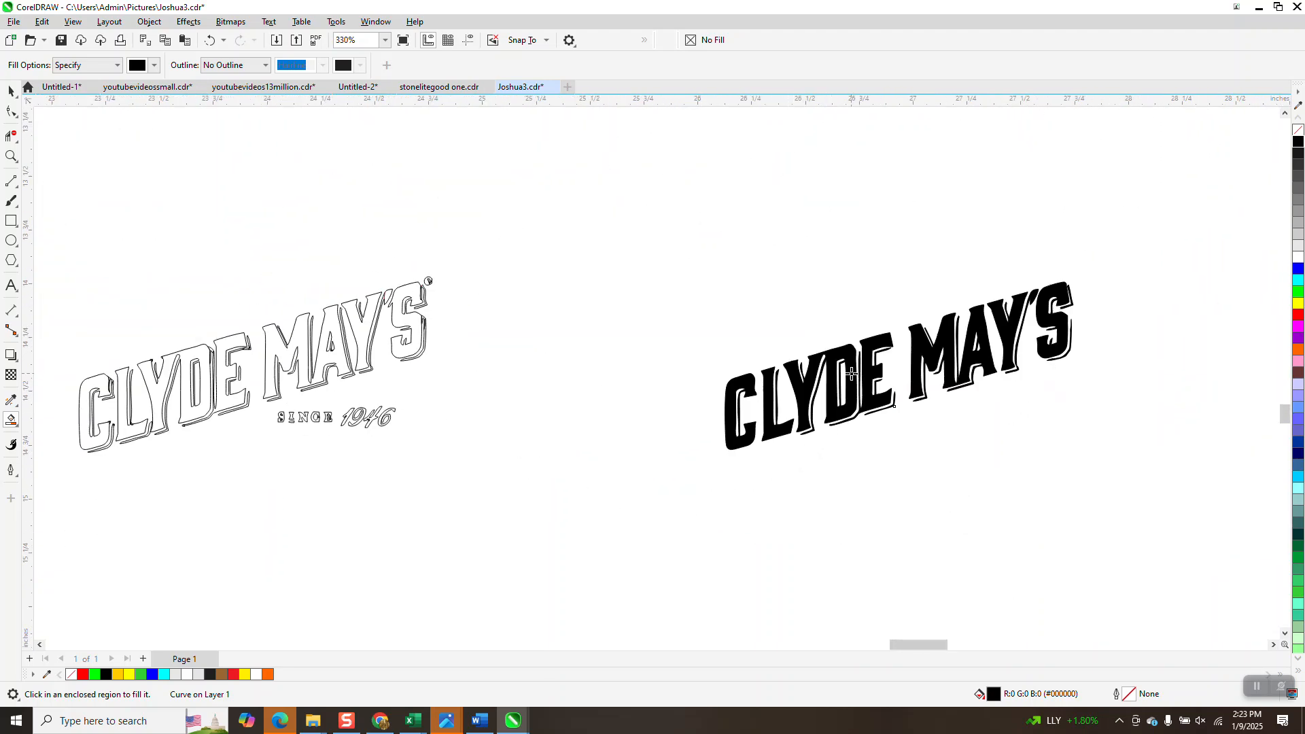
scroll(778, 376, "down", 1)
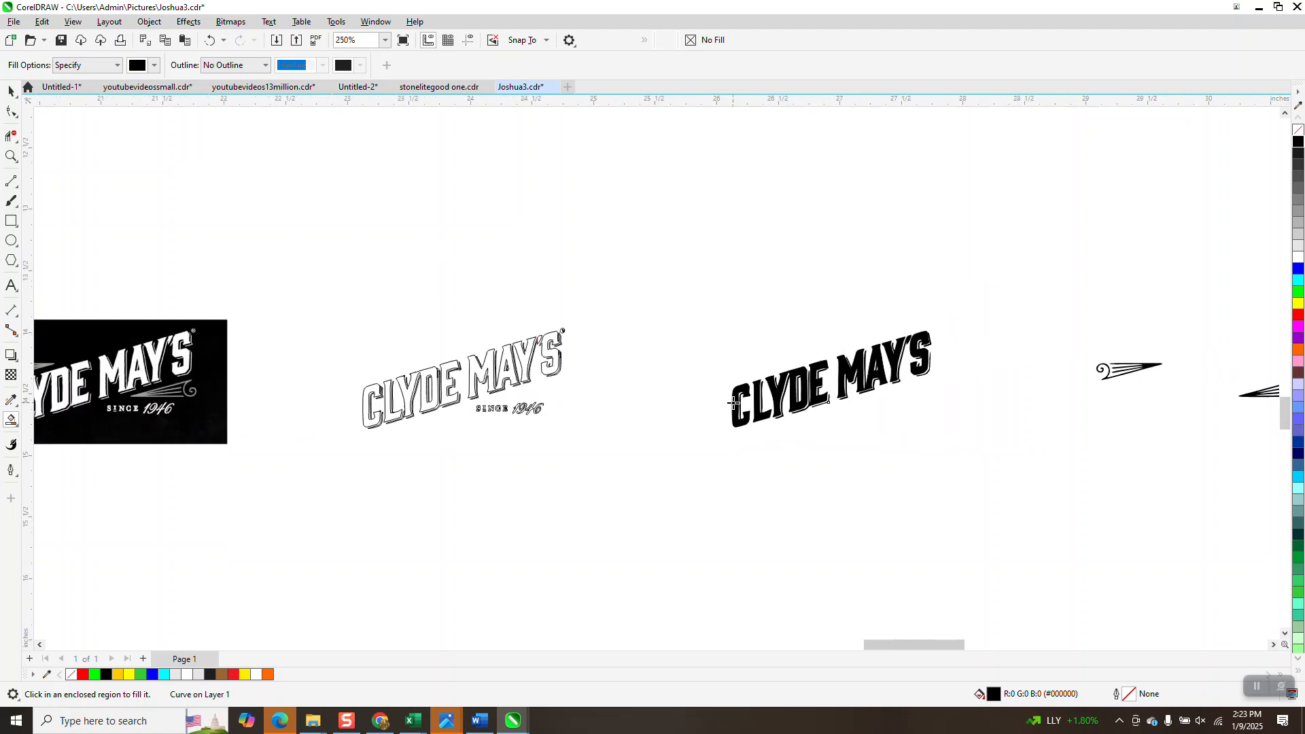
Select the whole clean CLYDE MAY'S lettering and move it into place between the two scroll ornaments.
left_click(11, 90)
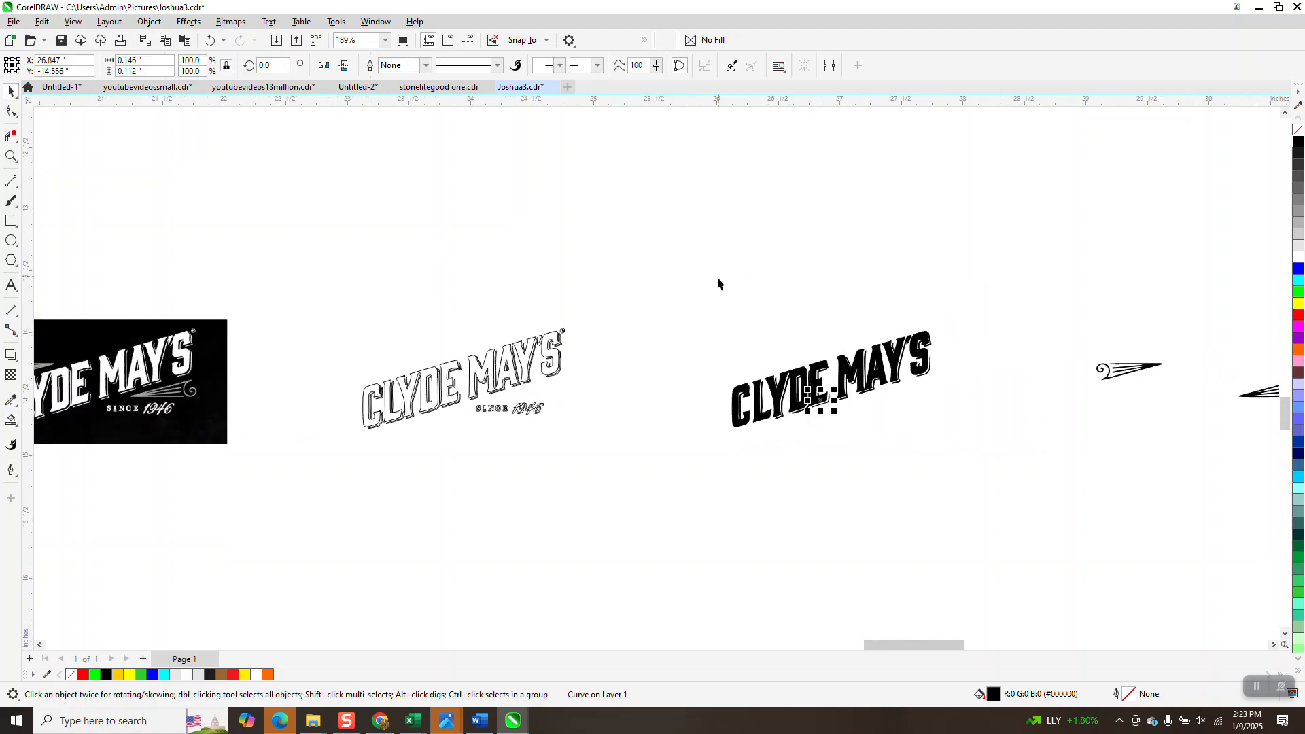
left_click_drag(922, 439, 939, 442)
key("ctrl+z")
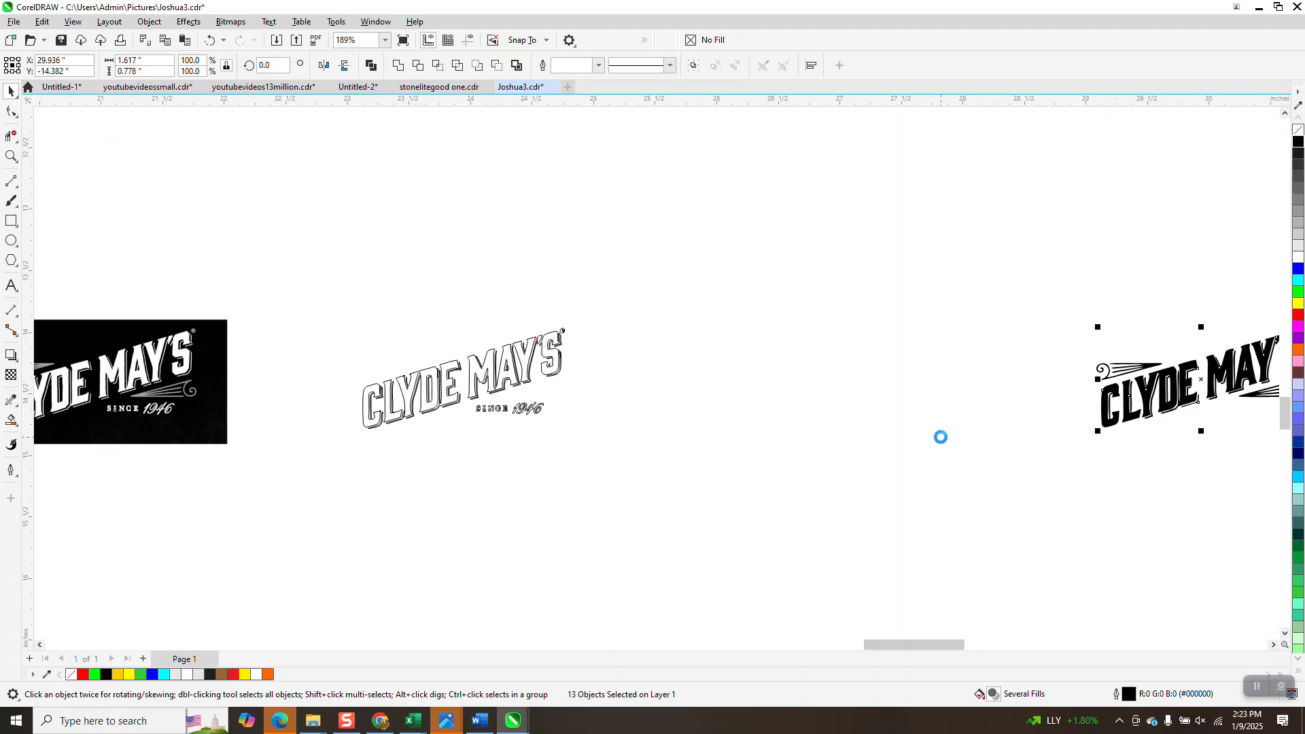
scroll(804, 423, "down", 1)
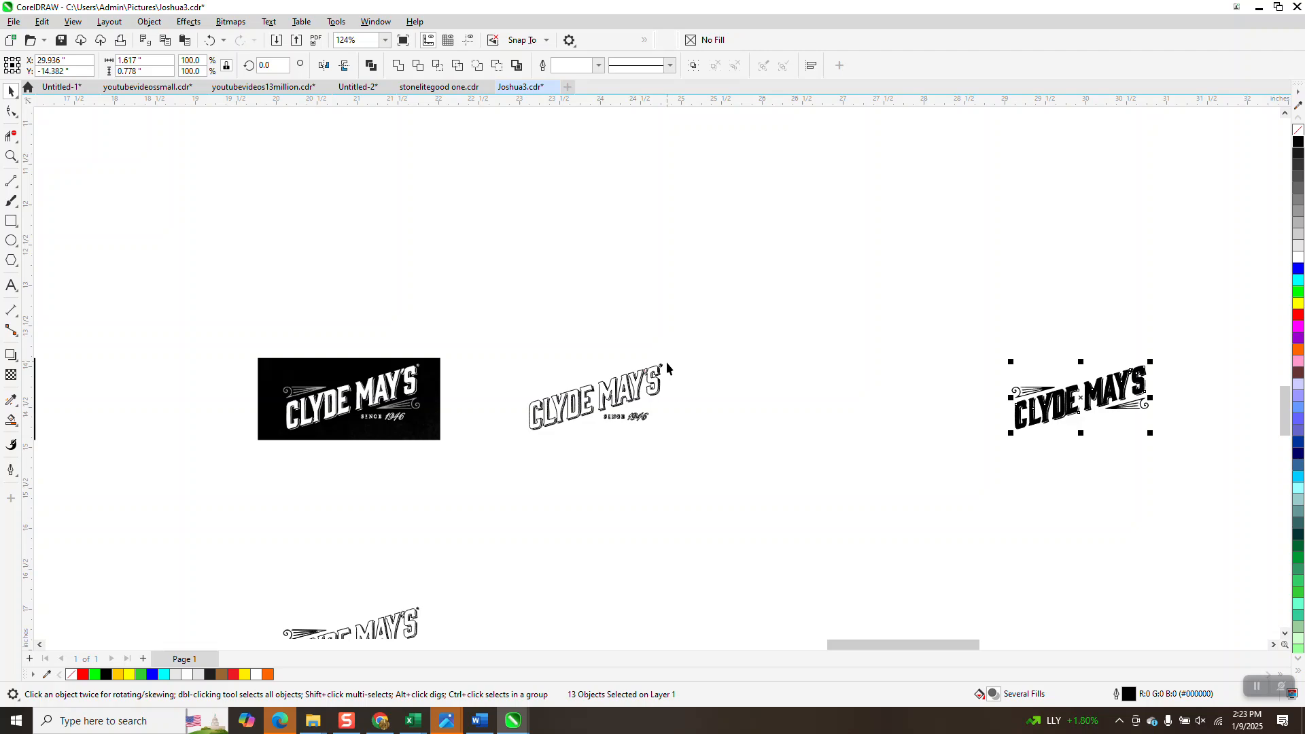
Insert the Arial registered trademark glyph (®) beside the traced logo outline.
left_click(12, 157)
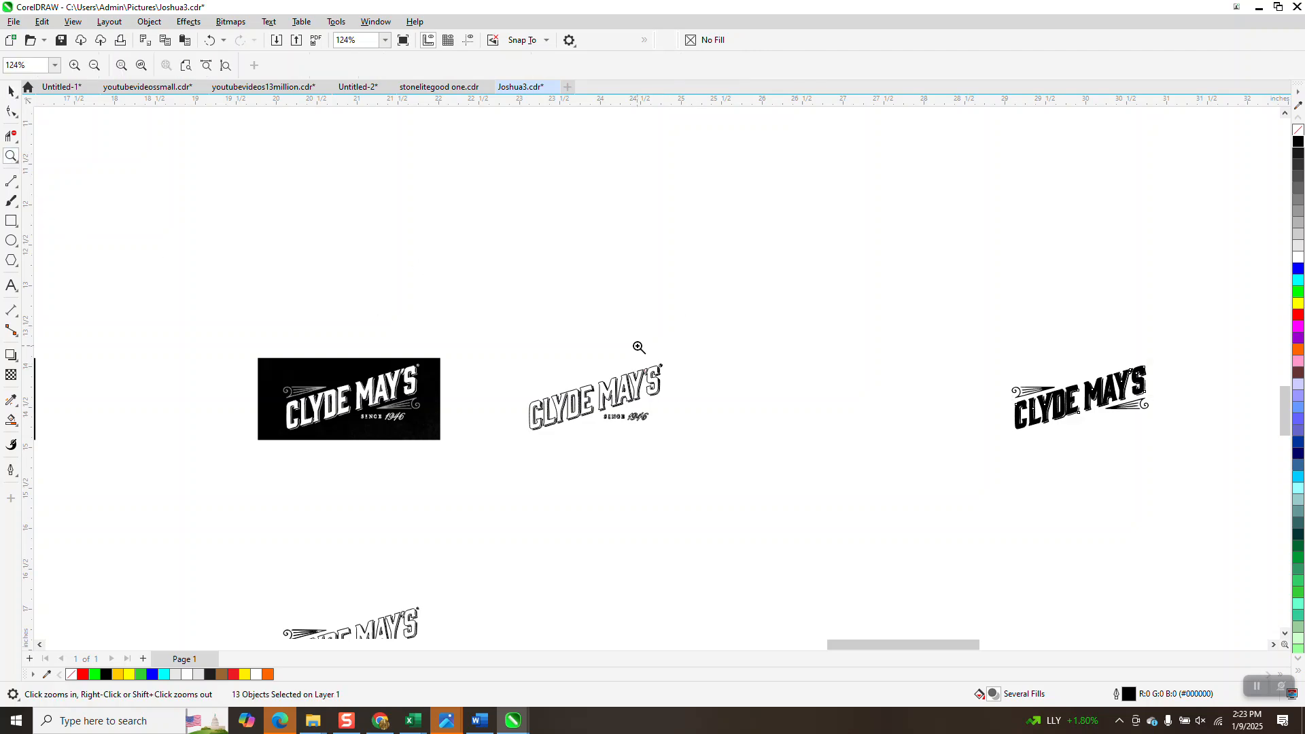
left_click_drag(639, 347, 684, 386)
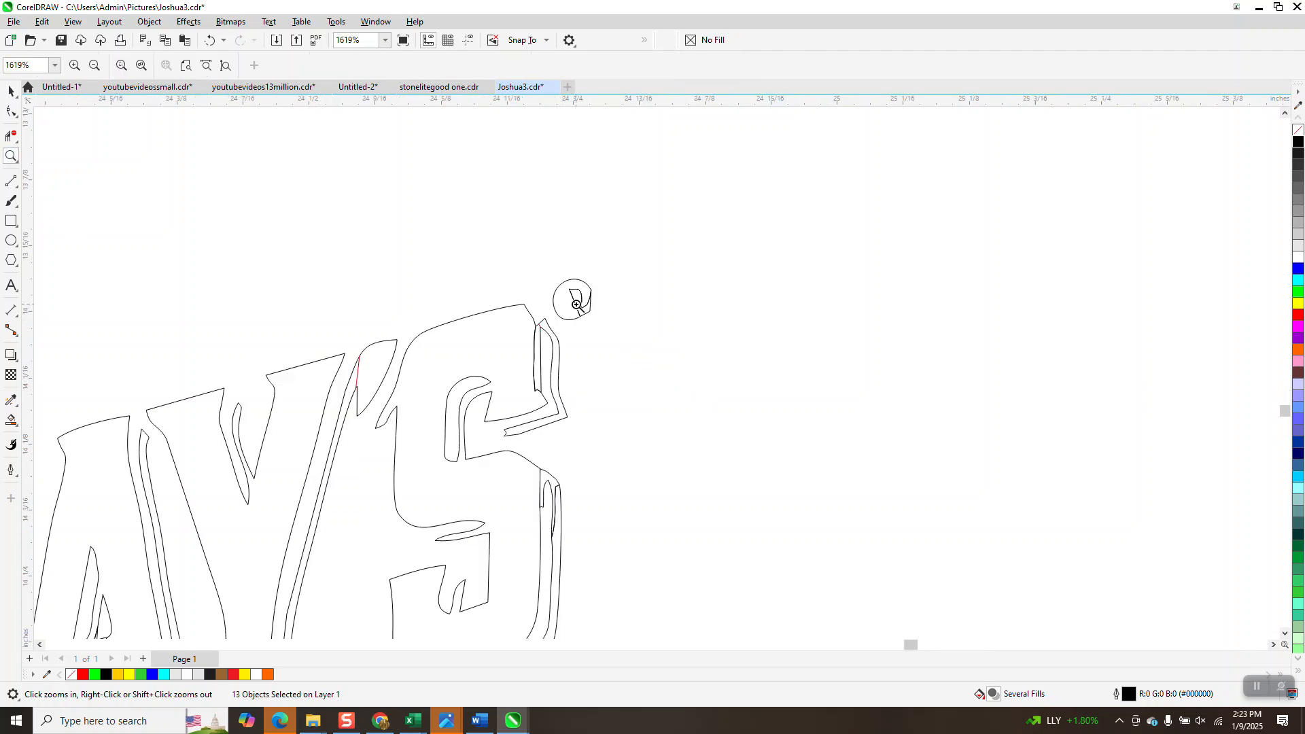
scroll(517, 304, "down", 4)
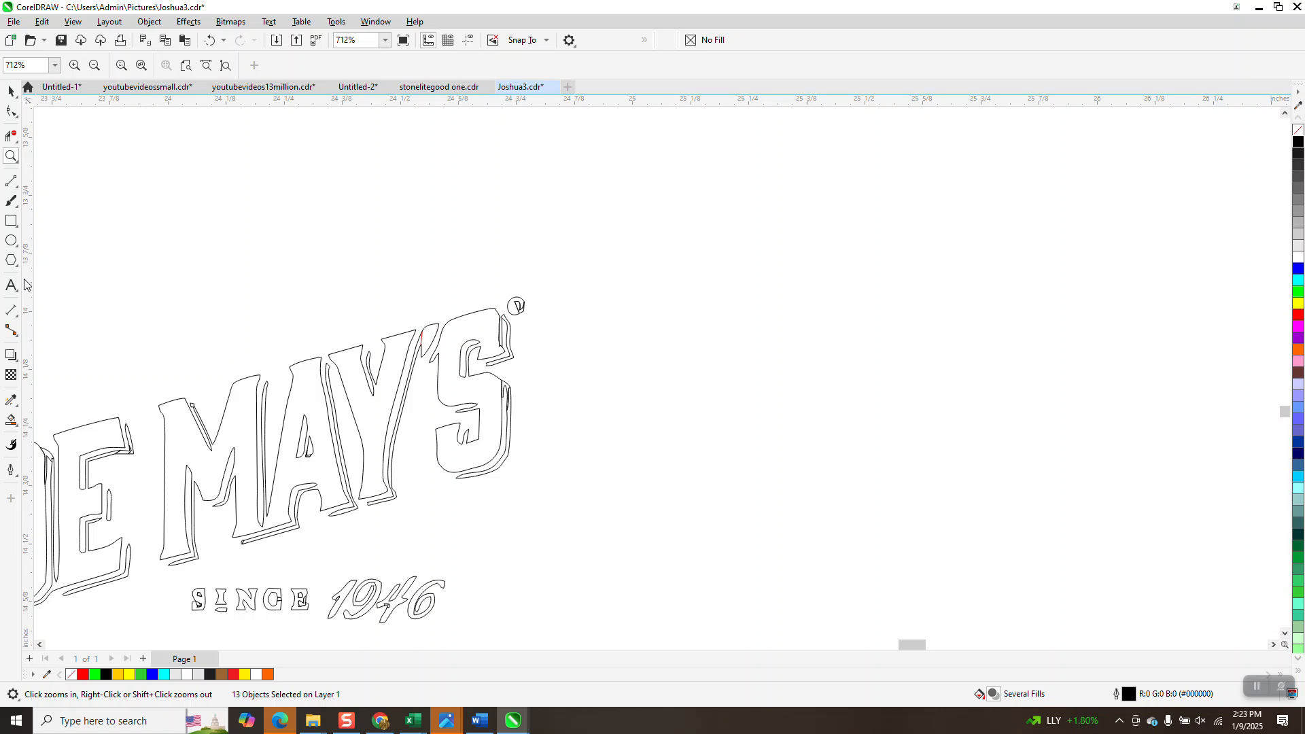
left_click(270, 22)
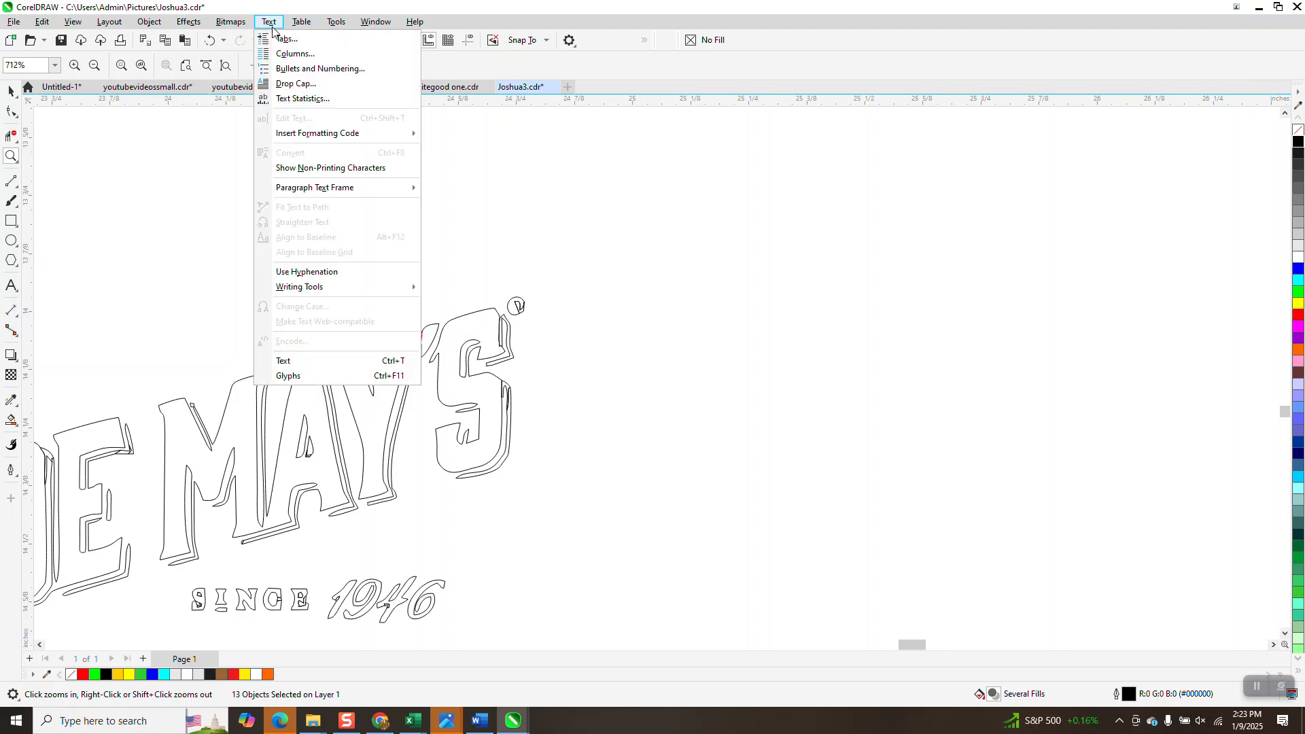
left_click(288, 376)
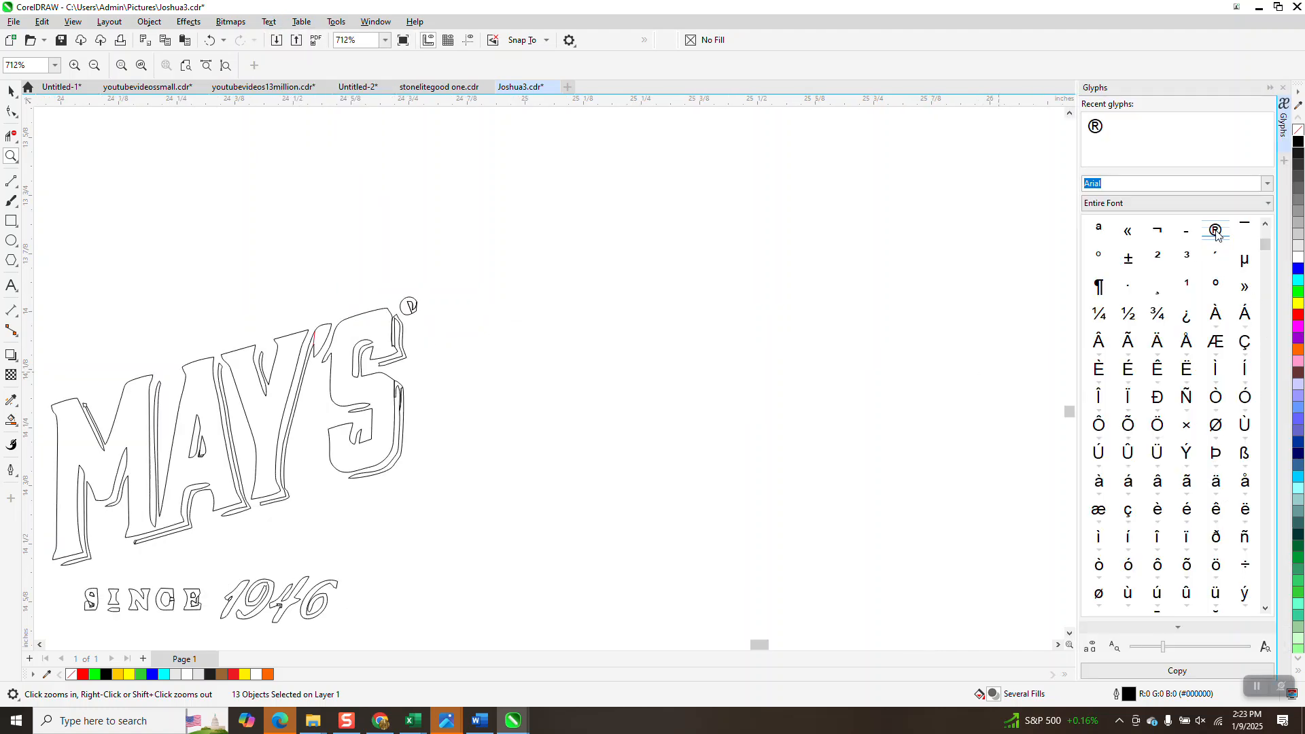
left_click_drag(923, 297, 620, 323)
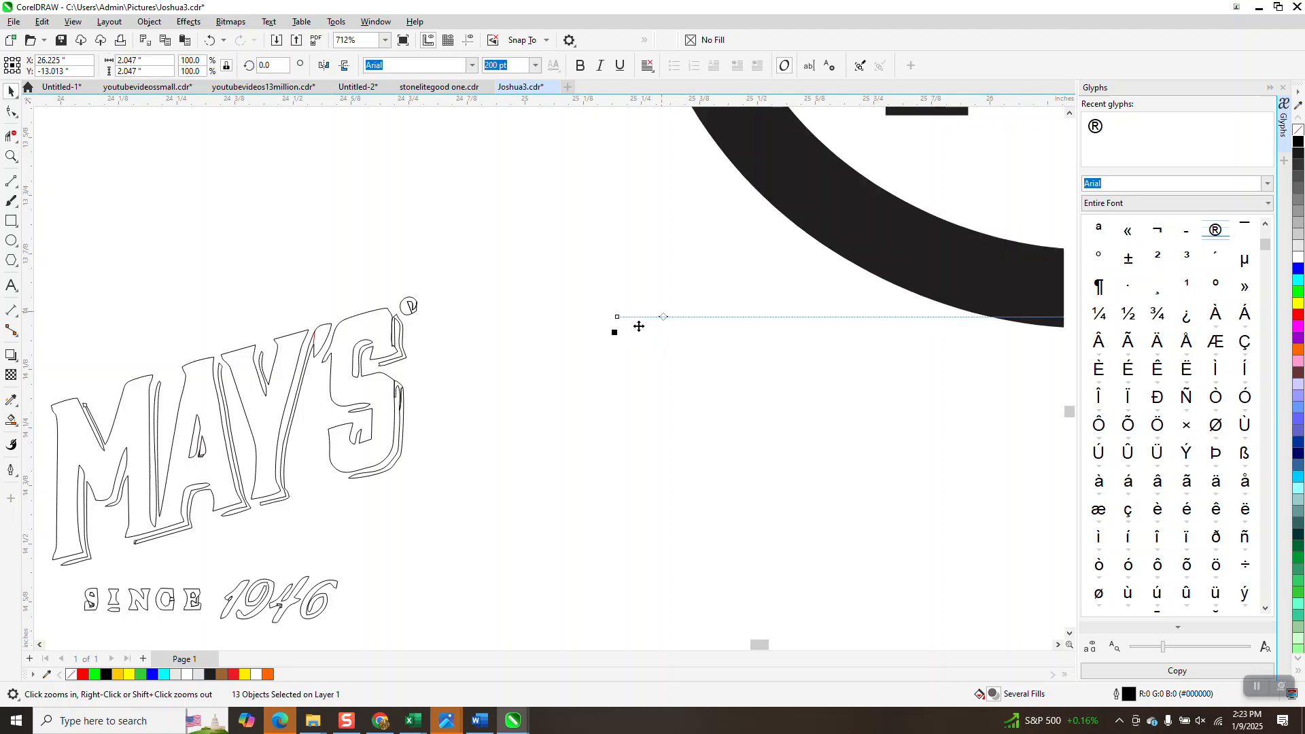
Scale the ® glyph down to about 12 pt and move it next to the small traced registered mark by the S.
scroll(572, 367, "down", 3)
scroll(572, 367, "down", 2)
left_click_drag(780, 162, 593, 344)
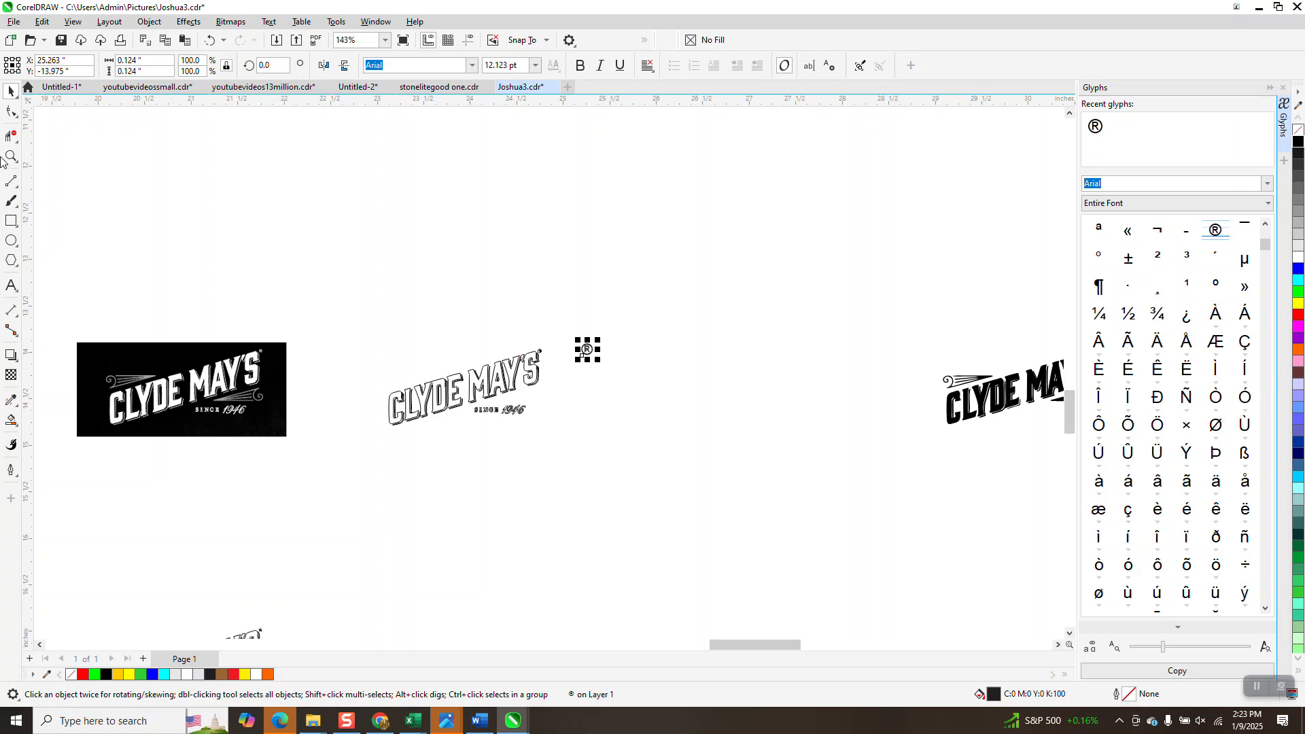
left_click(11, 157)
left_click_drag(475, 338, 717, 433)
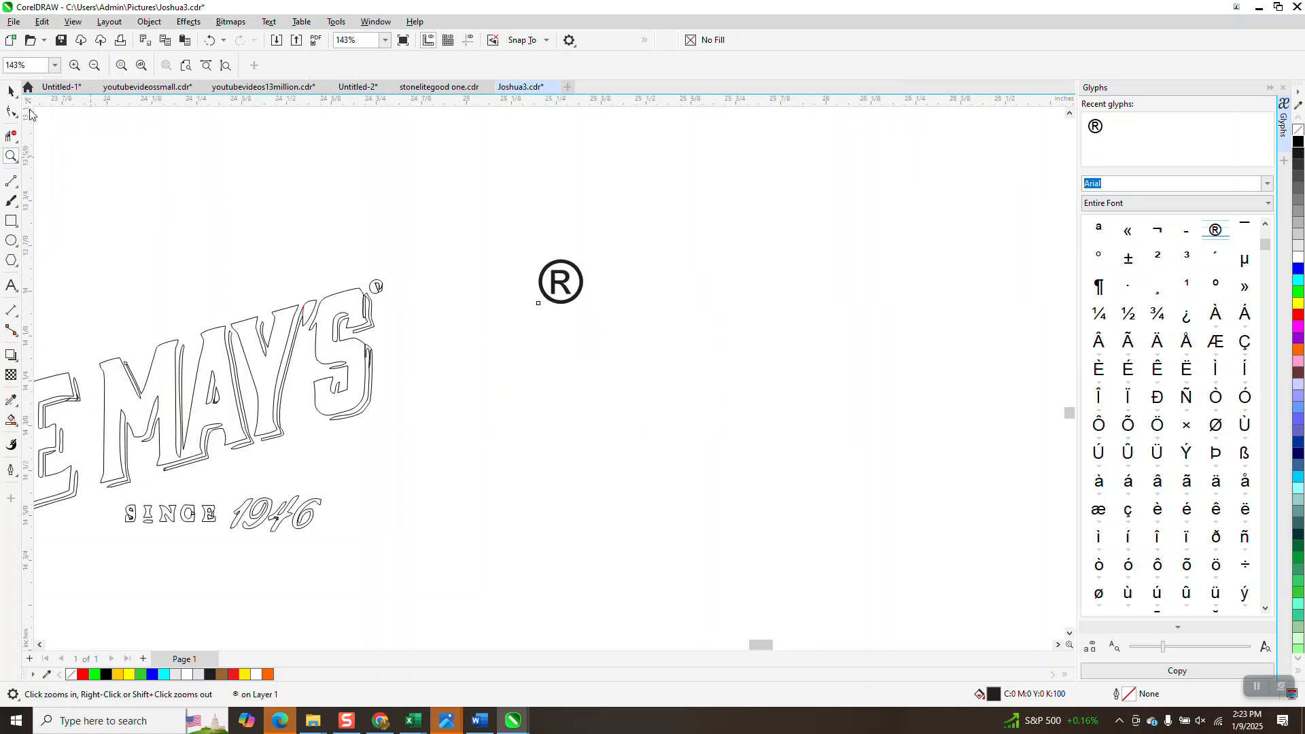
left_click(13, 91)
left_click(555, 271)
left_click_drag(573, 285, 420, 294)
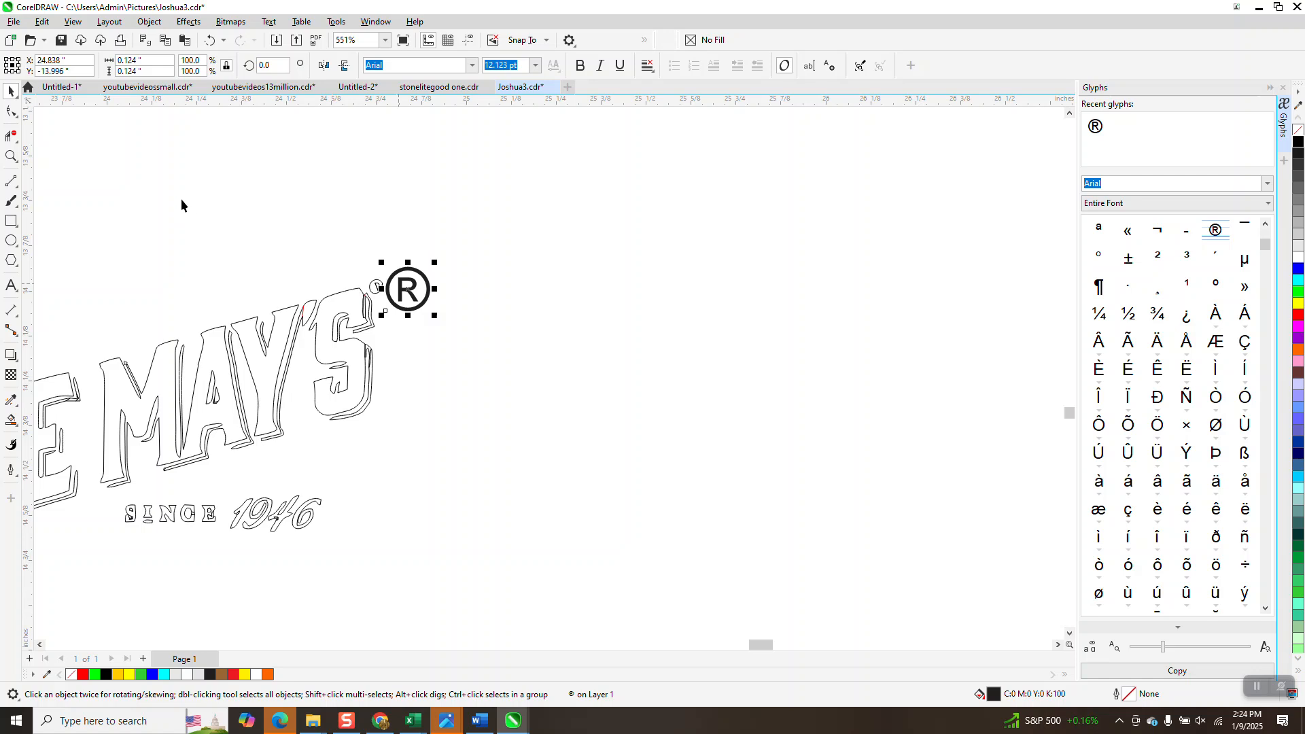
Shrink the ® glyph to about 4.2 pt and place it at the upper right of the S in the clean lettering.
left_click(8, 156)
left_click_drag(364, 270, 534, 359)
left_click(13, 91)
left_click_drag(534, 260, 311, 352)
scroll(114, 200, "down", 2)
scroll(130, 283, "down", 5)
scroll(484, 331, "down", 2)
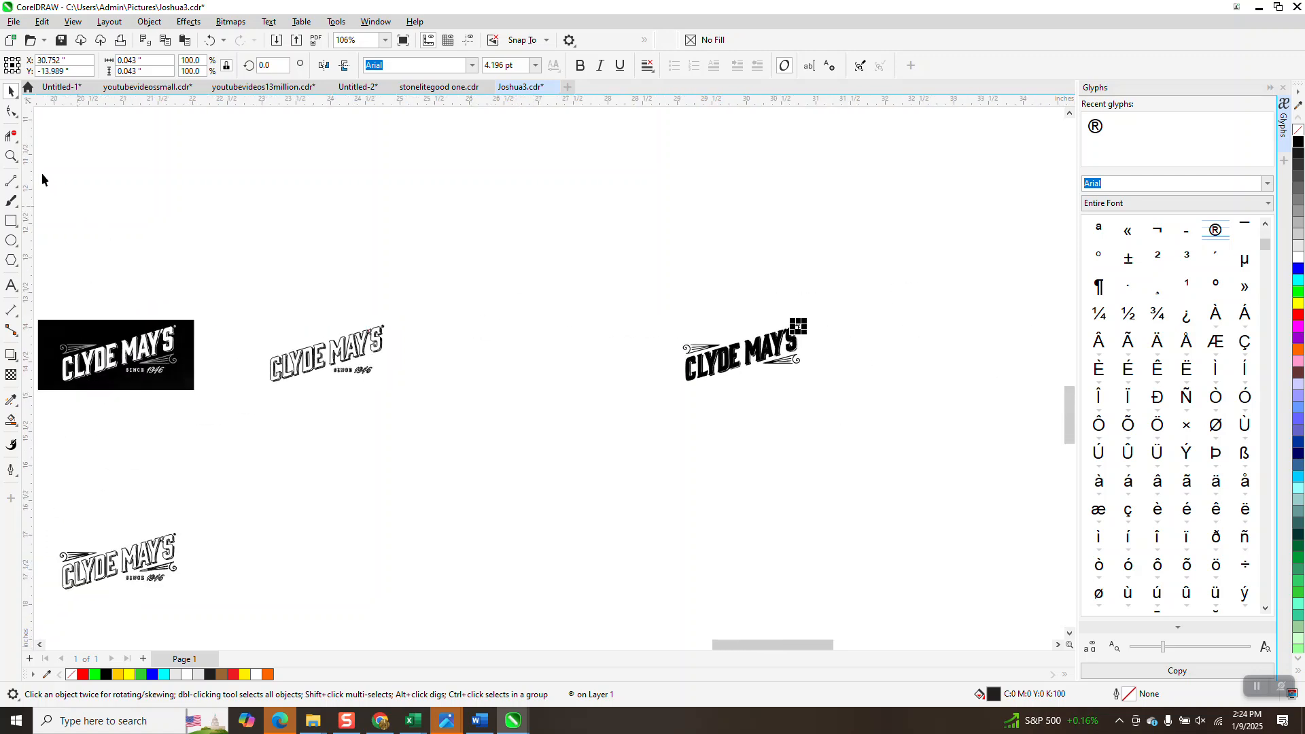
left_click(12, 155)
left_click_drag(764, 322, 802, 345)
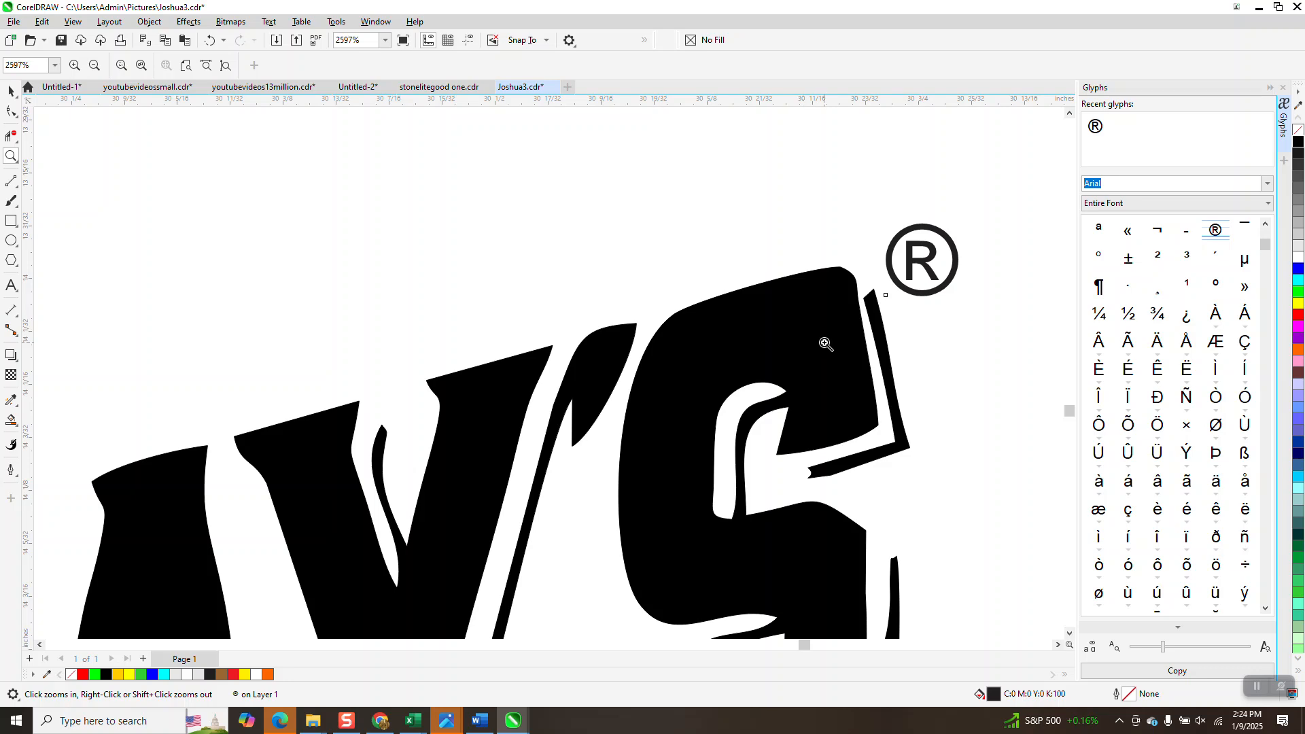
scroll(801, 256, "down", 3)
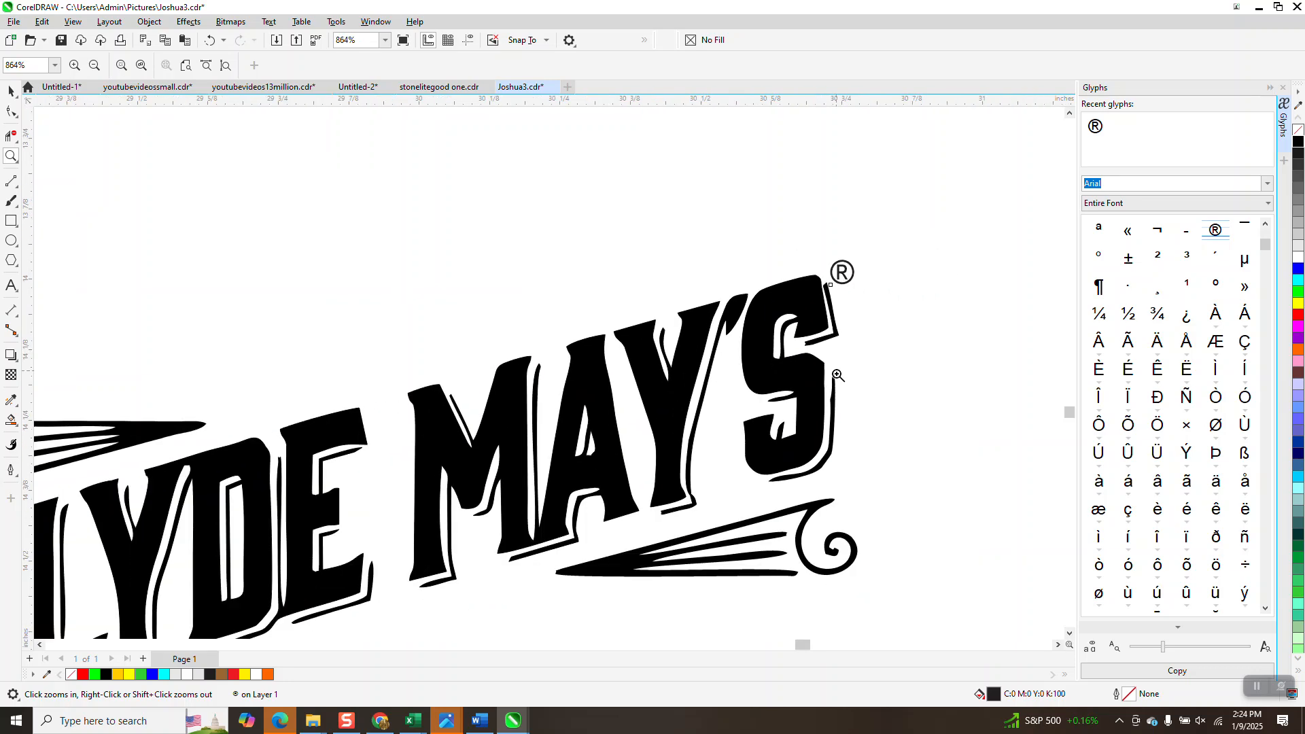
Delete the kinked node on the inner edge of the S's lower shadow in the clean lettering.
scroll(856, 451, "up", 5)
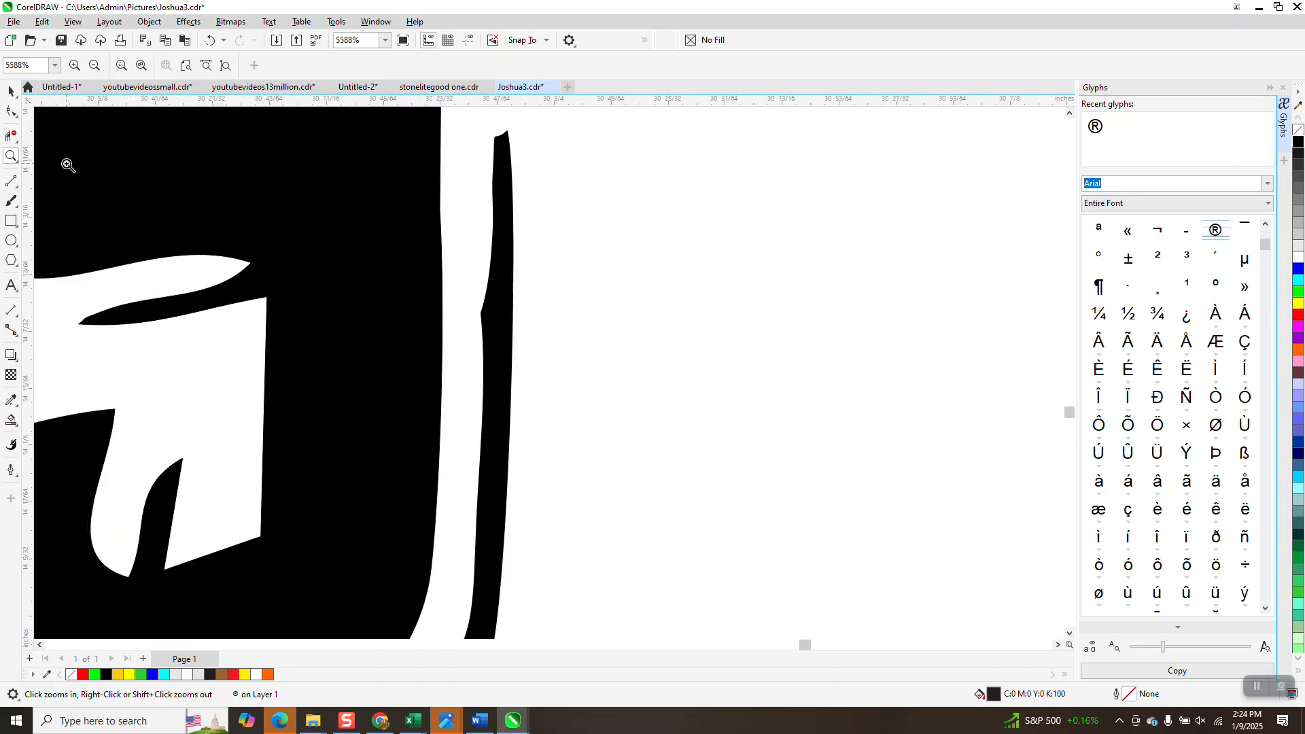
left_click(482, 321)
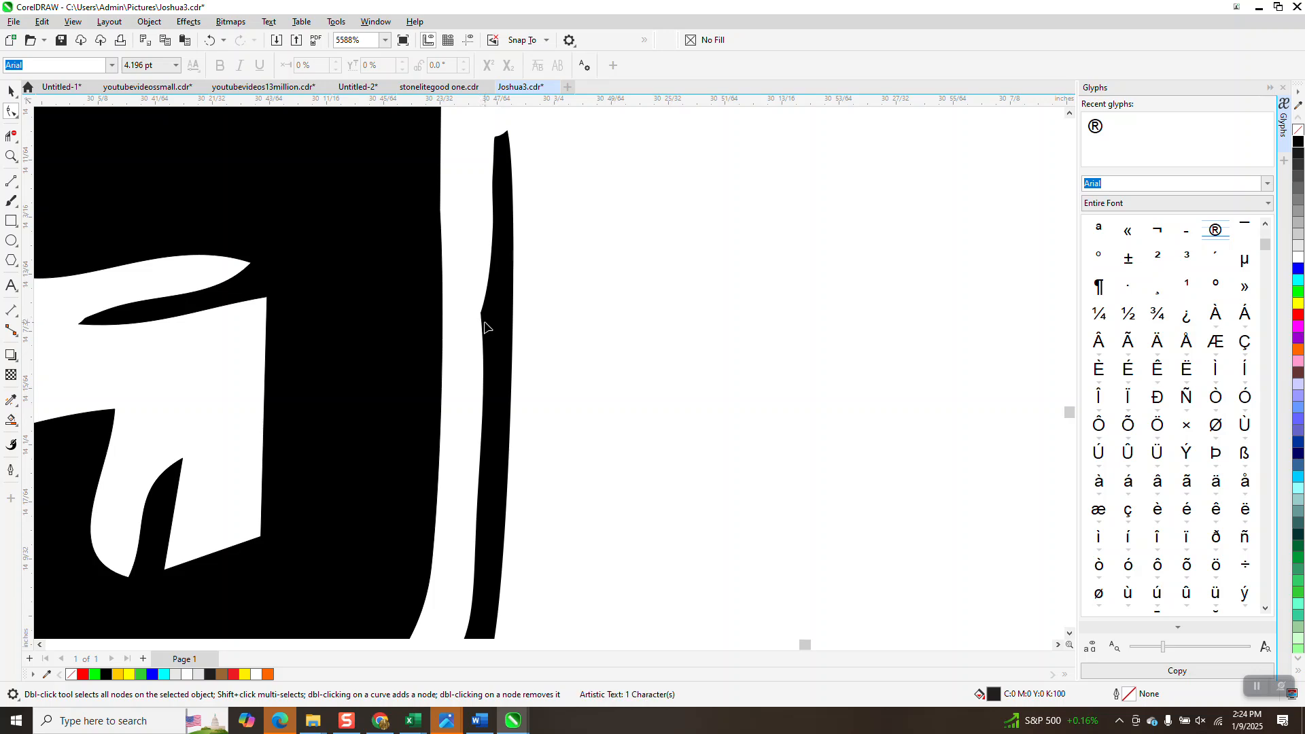
left_click(480, 308)
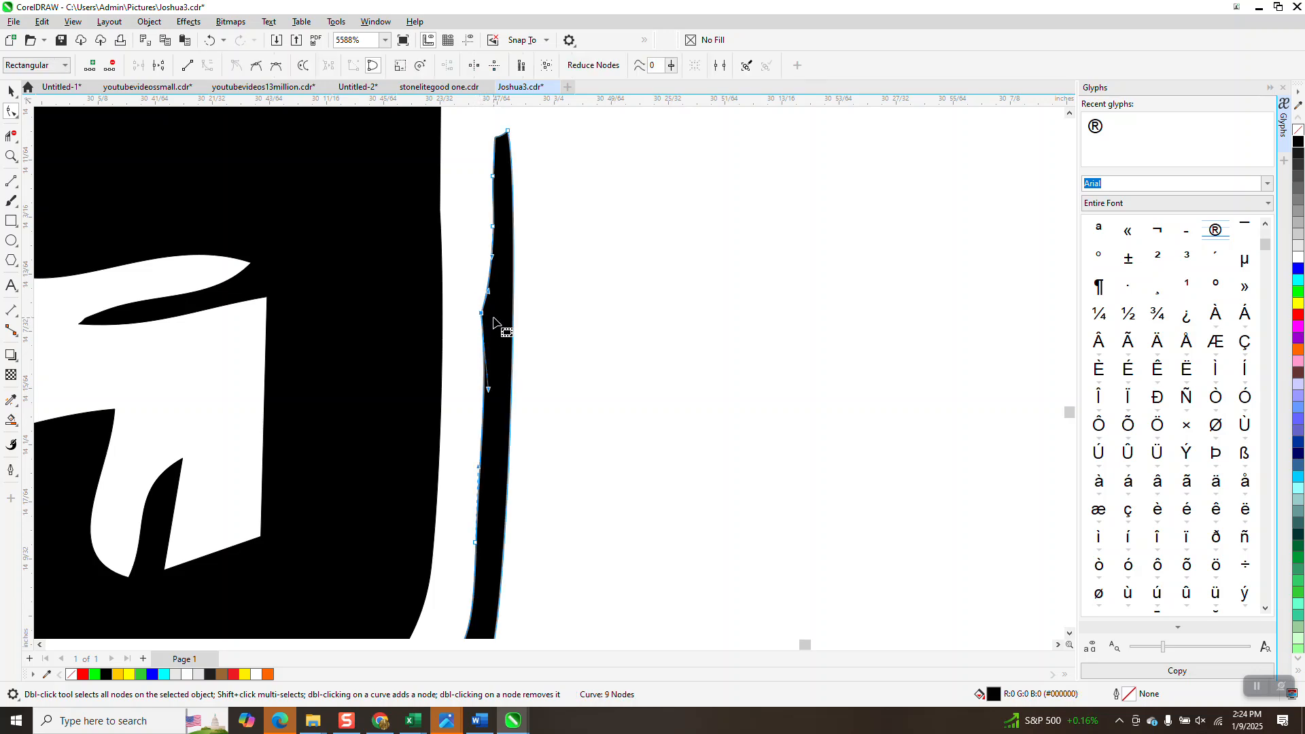
key("Delete")
scroll(499, 320, "down", 2)
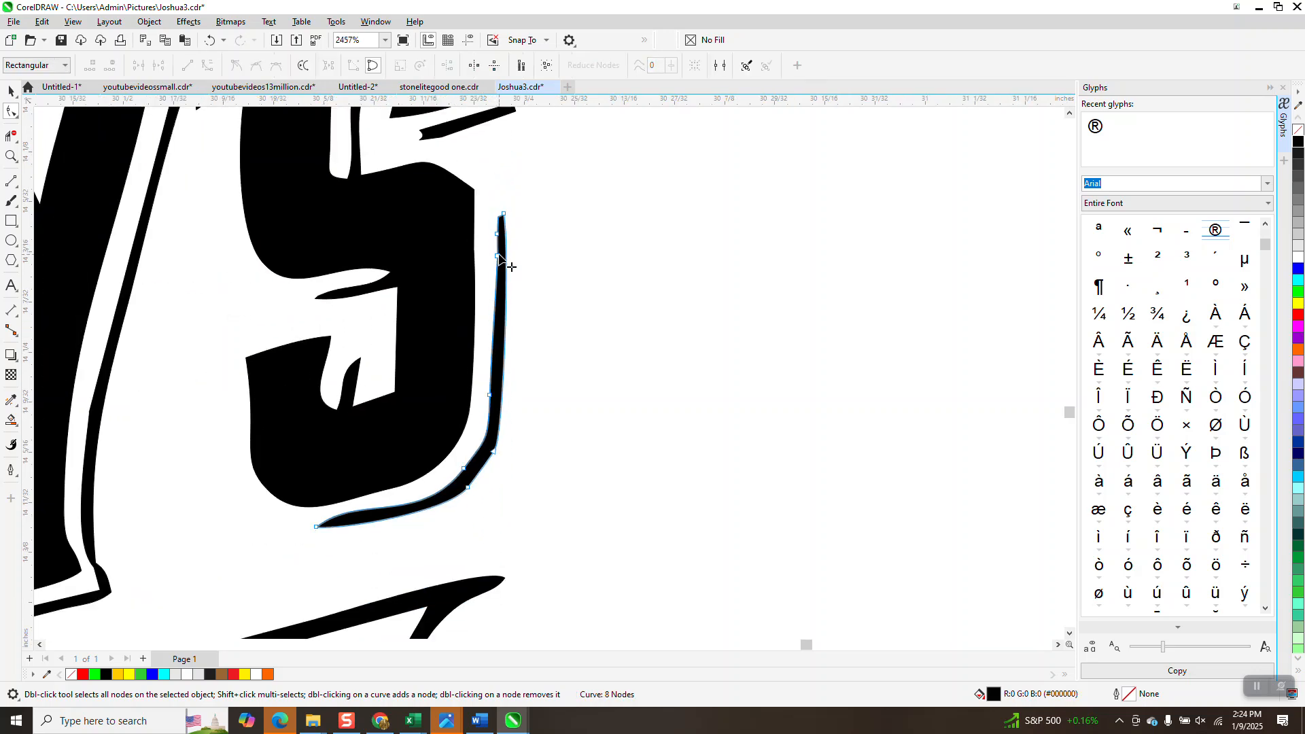
scroll(499, 258, "down", 2)
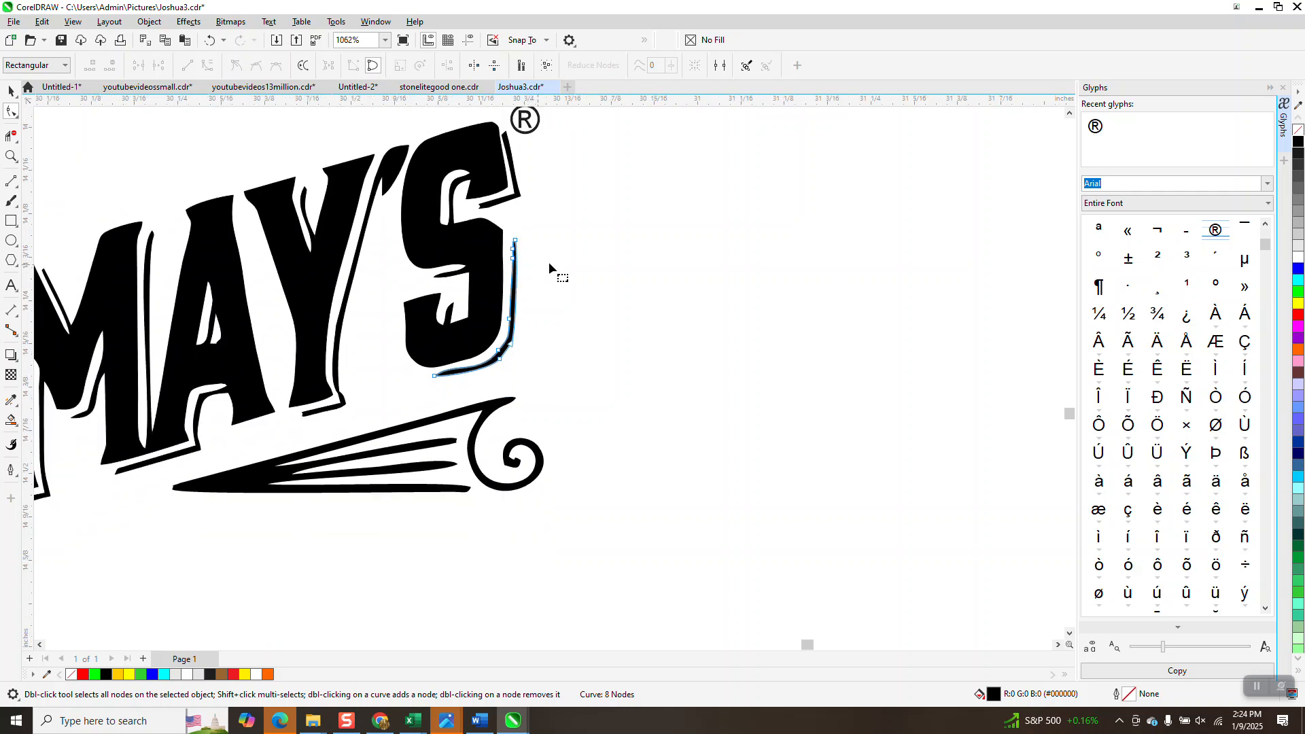
scroll(550, 266, "down", 4)
scroll(643, 269, "down", 4)
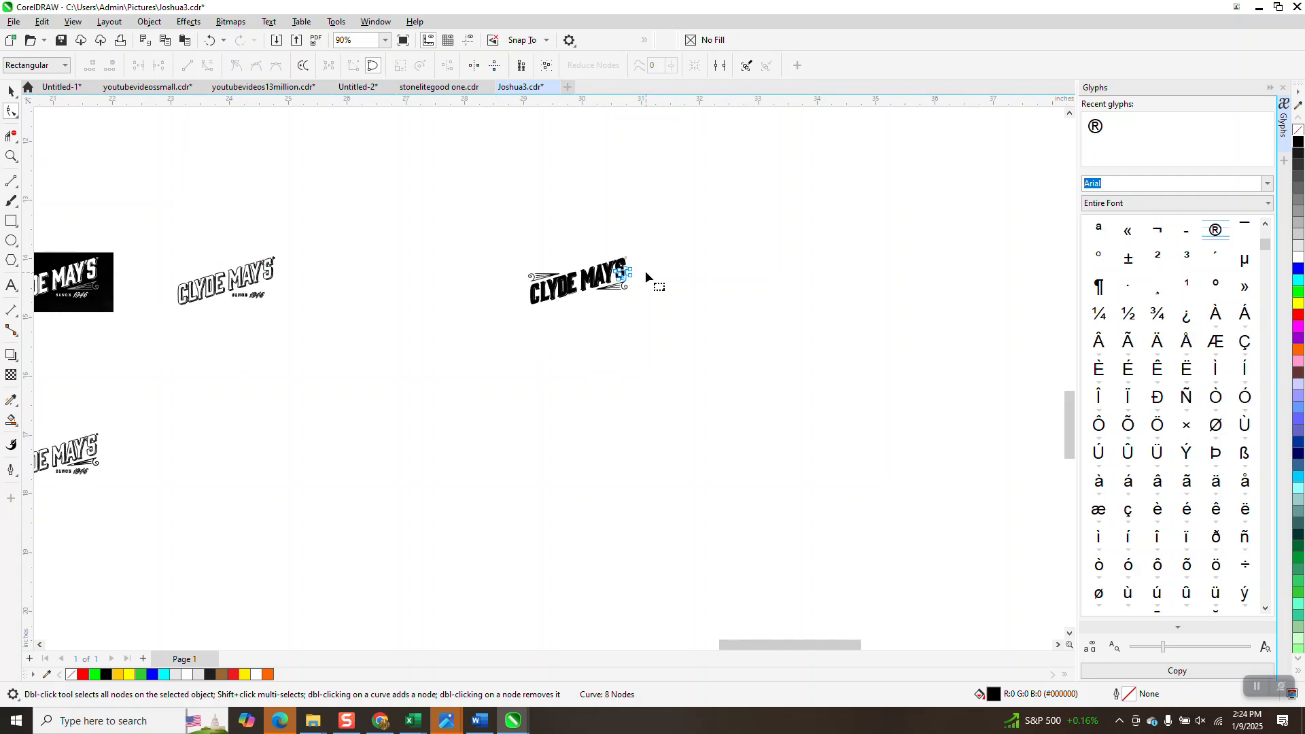
Delete the stray overlapping segments inside the 4 of the traced 1946 with the Virtual Segment Delete tool.
left_click(11, 156)
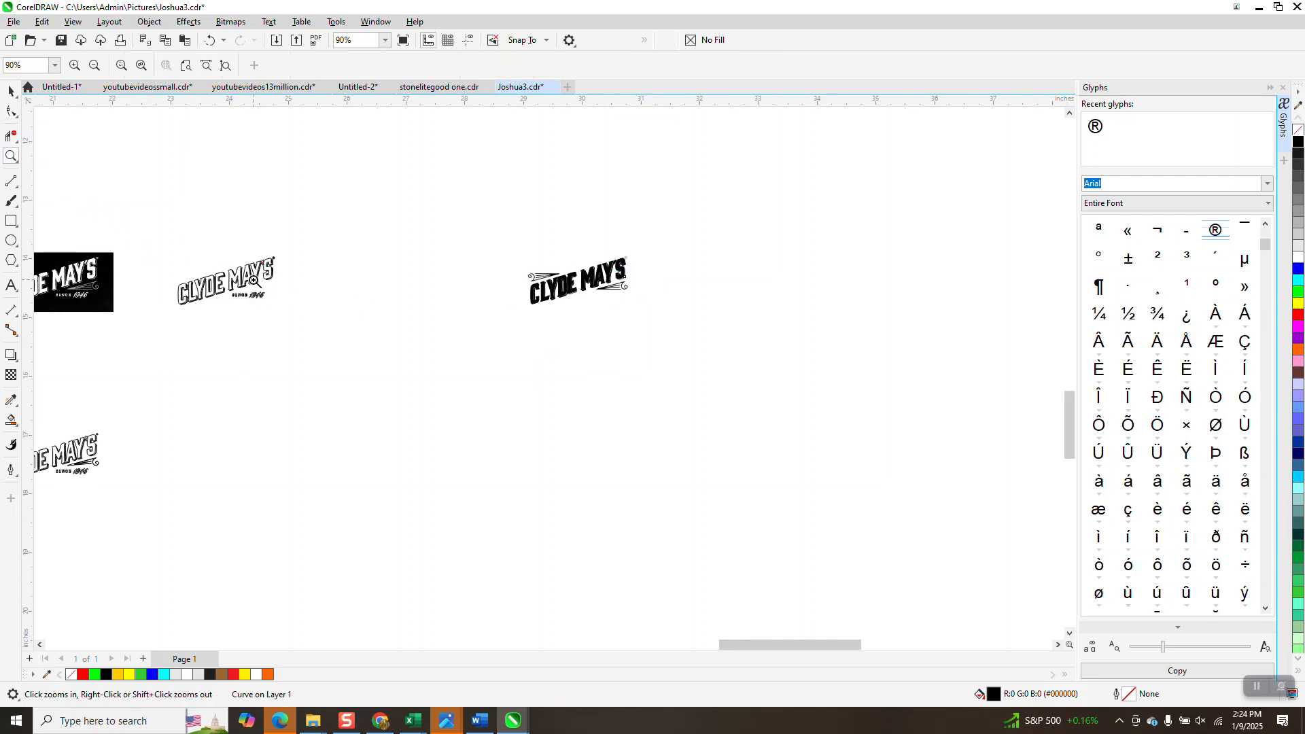
left_click_drag(228, 281, 297, 327)
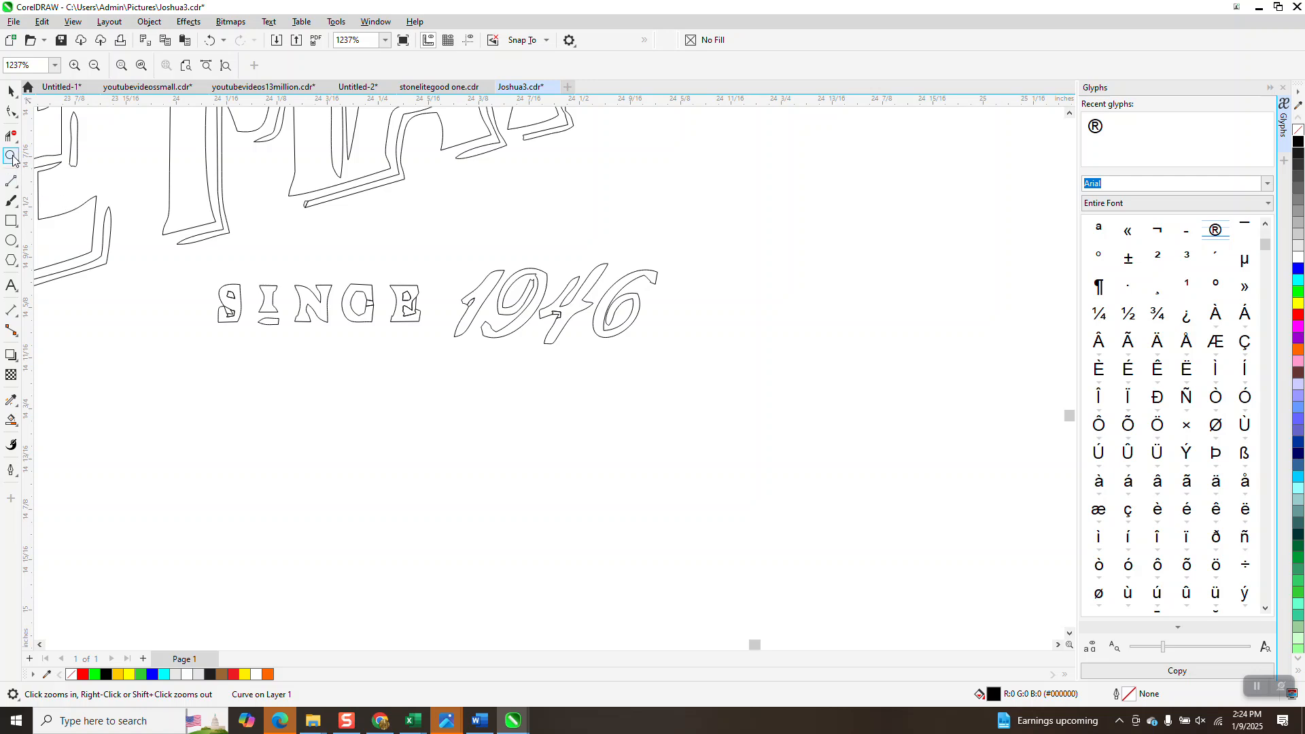
left_click_drag(598, 347, 600, 348)
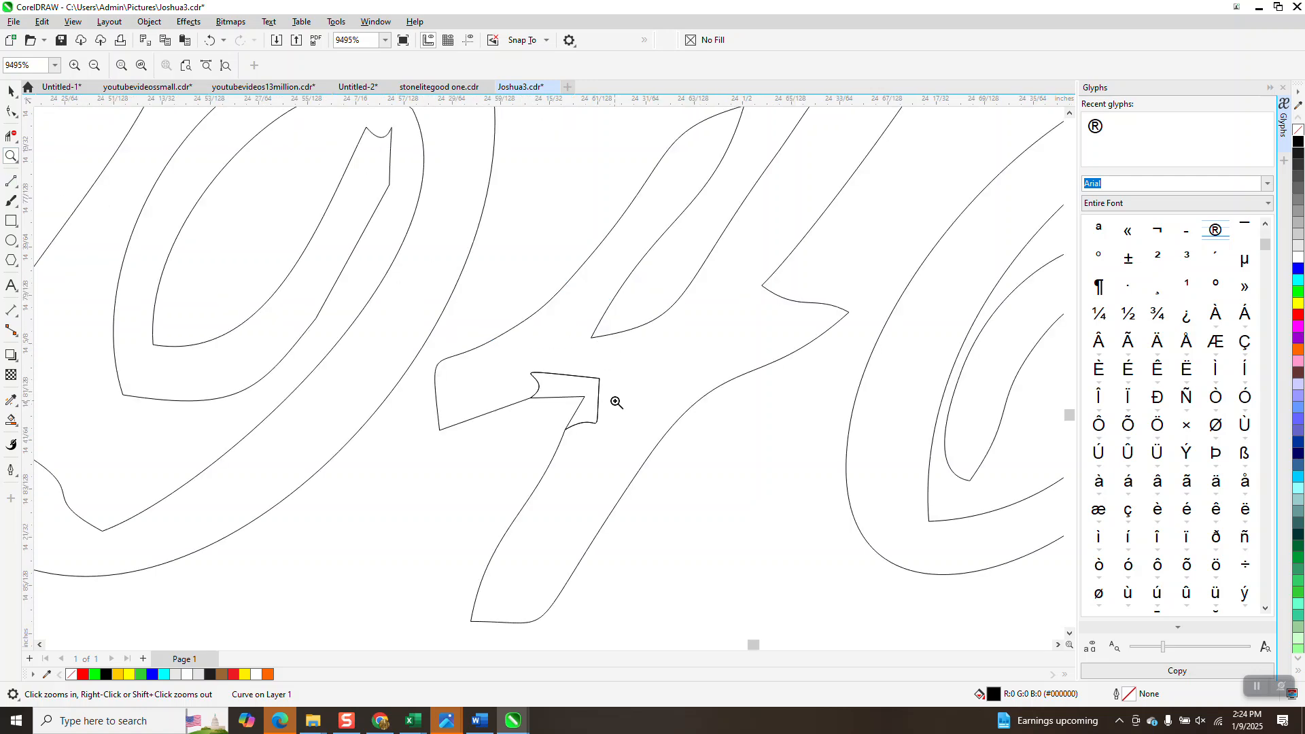
left_click(11, 136)
left_click(568, 376)
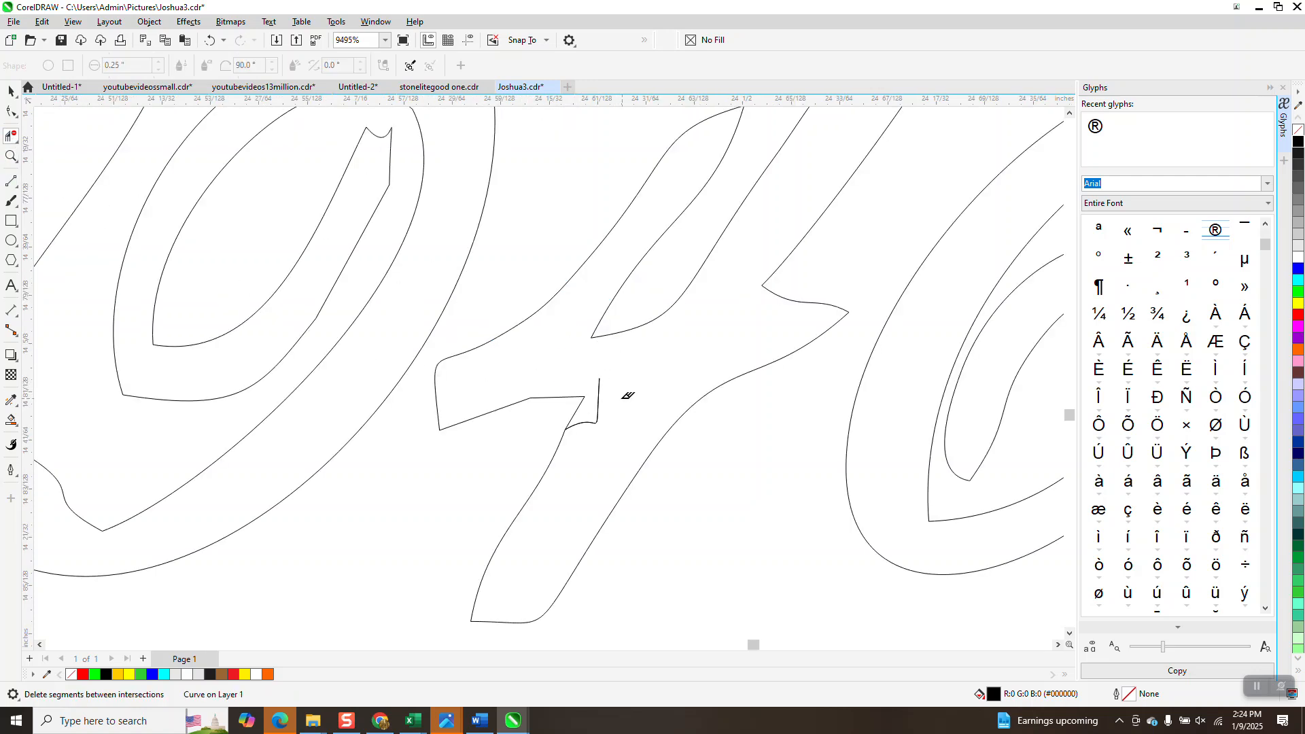
scroll(554, 363, "down", 2)
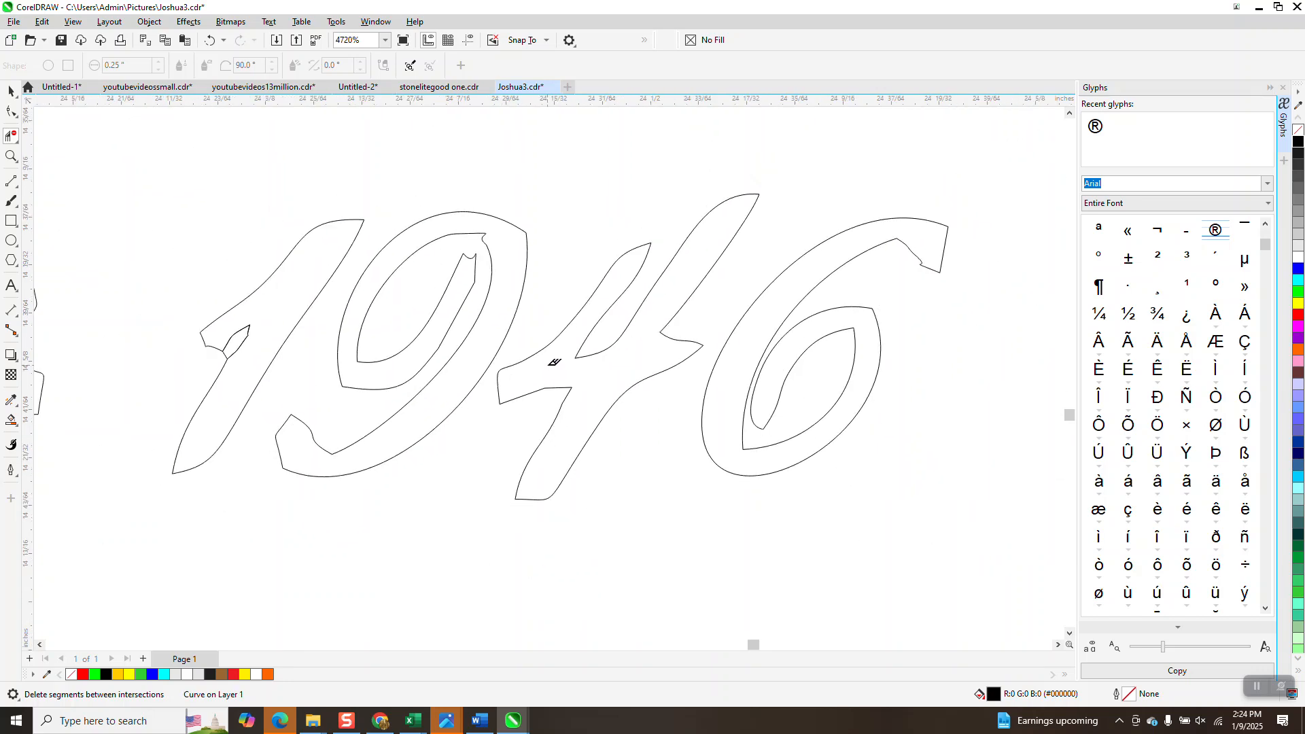
Smooth the jagged tip of the 6 and the kinked inner contours of the 9 in the traced 1946 using the Smooth tool with a 0.1" nib.
left_click(17, 116)
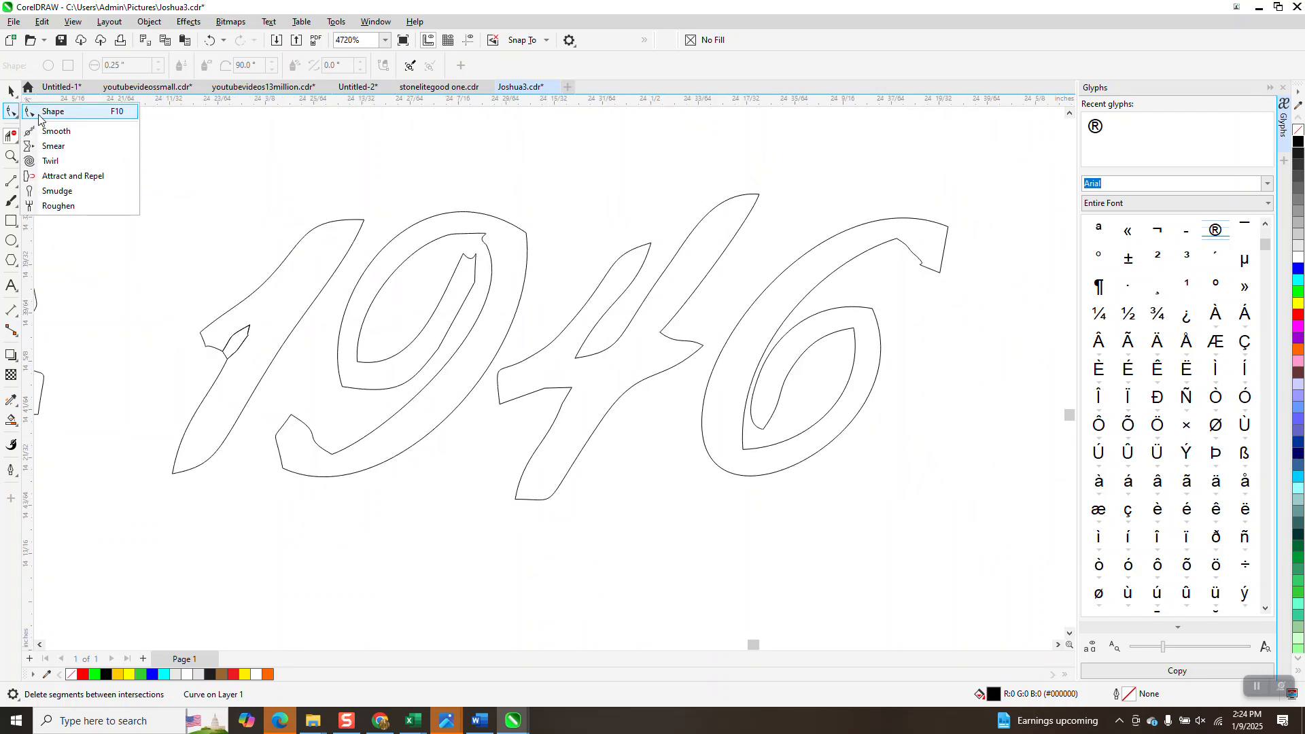
left_click(53, 129)
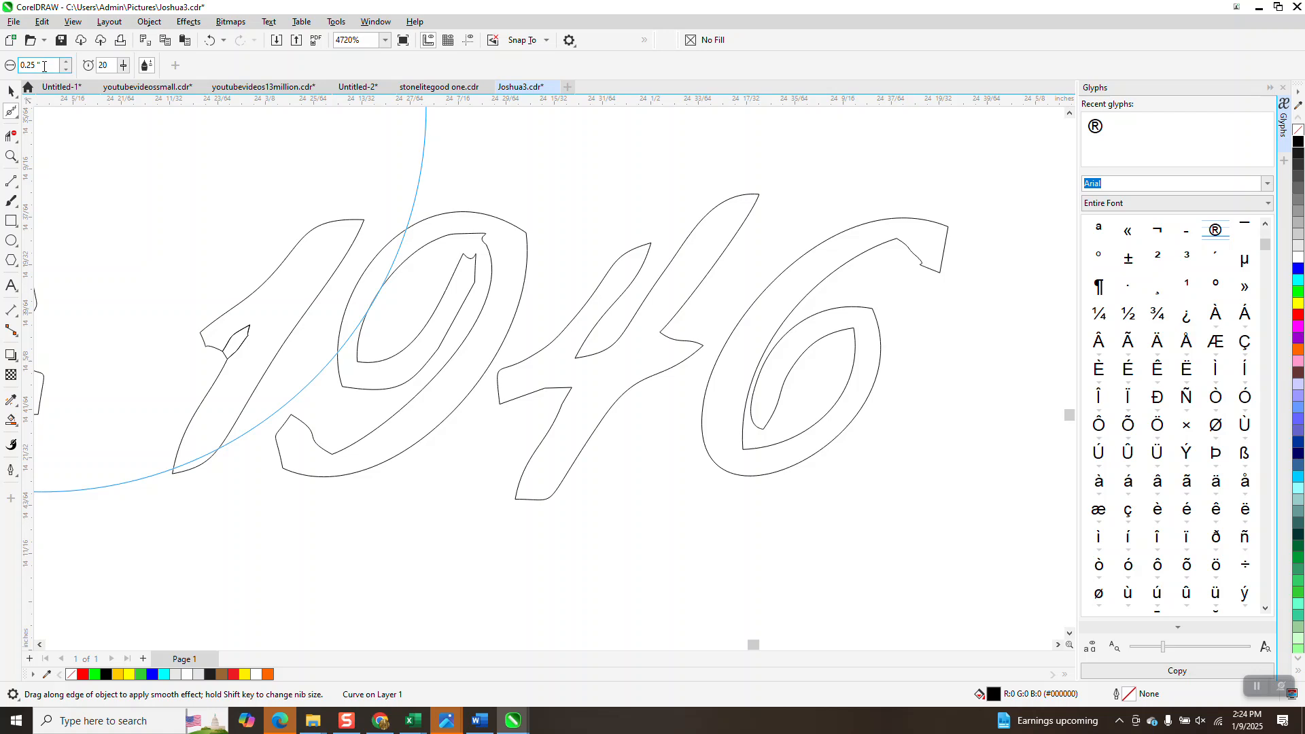
type("0.1")
key("Return")
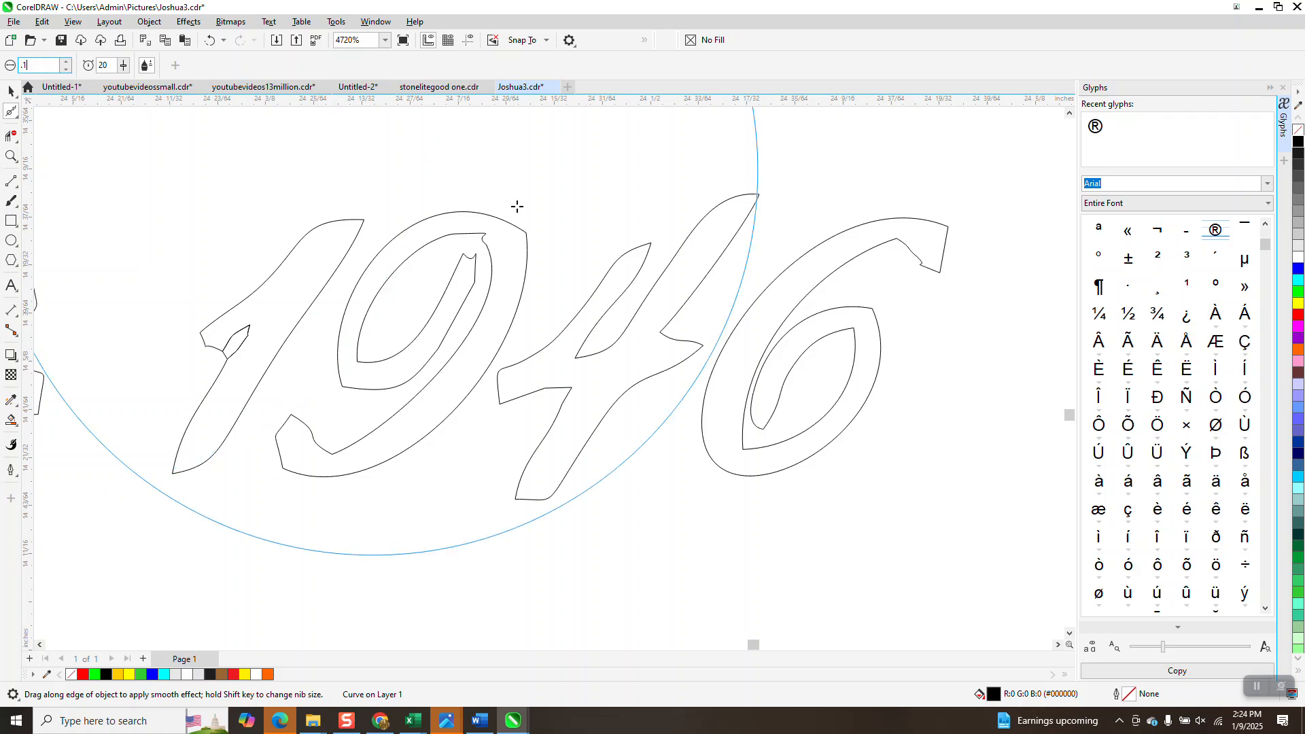
left_click(922, 261)
left_click_drag(921, 261, 890, 257)
left_click(469, 257)
mouse_move(469, 257)
left_mouse_down()
mouse_move(494, 253)
mouse_move(487, 170)
left_mouse_up()
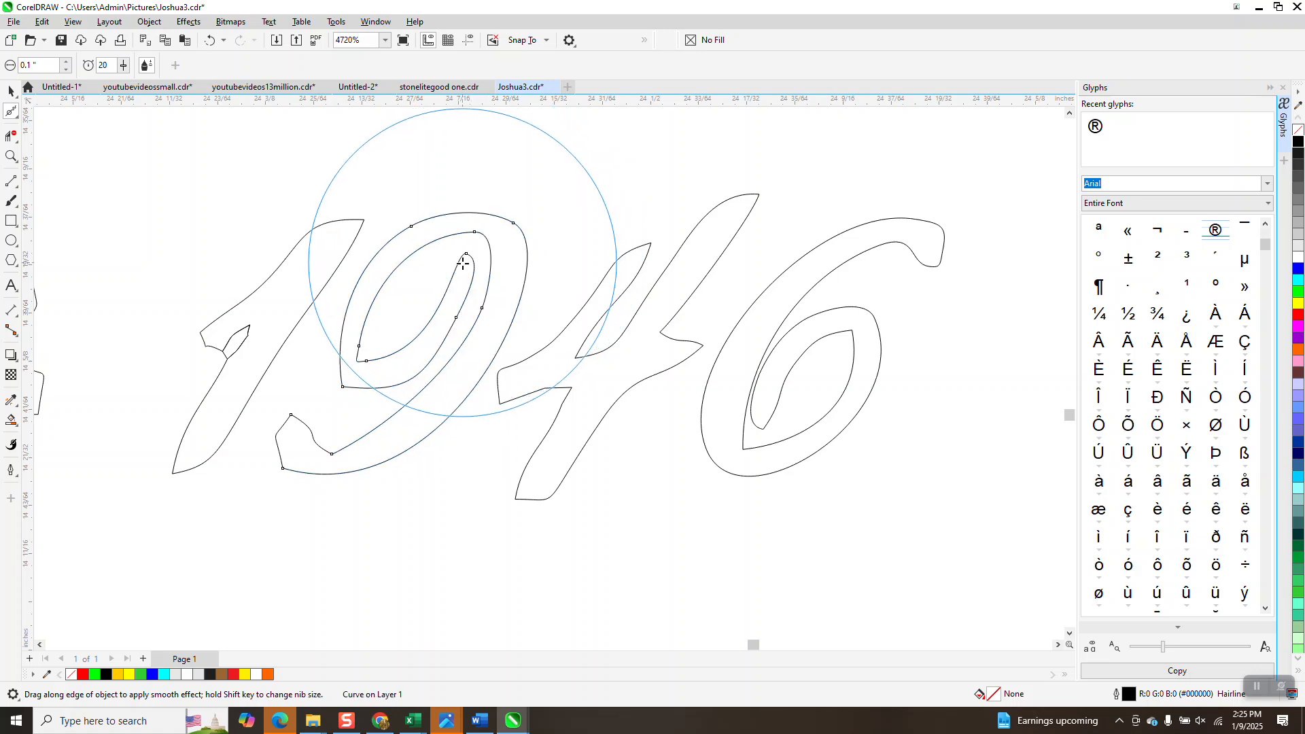
Delete the stray segment across the traced 1, and Smart Fill all four digits of 1946 in black, offsetting the filled shapes from the tracing.
left_click(11, 137)
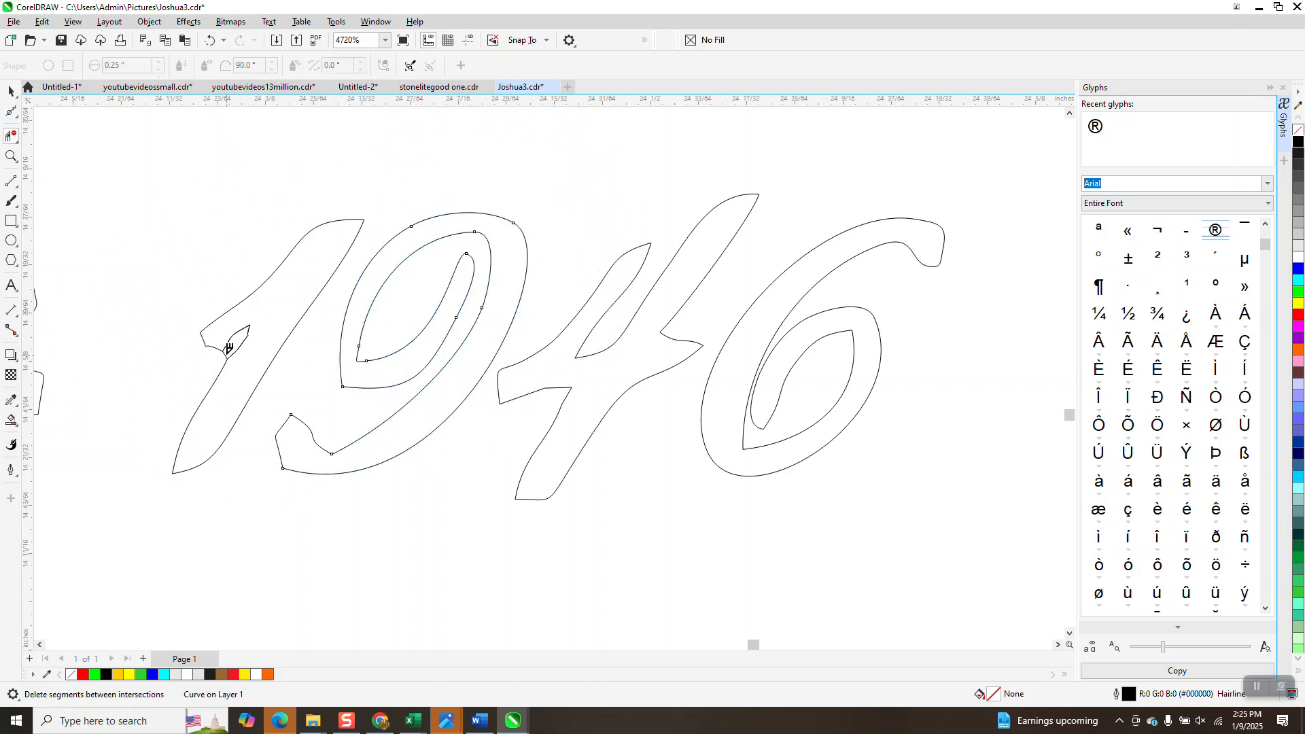
left_click(11, 421)
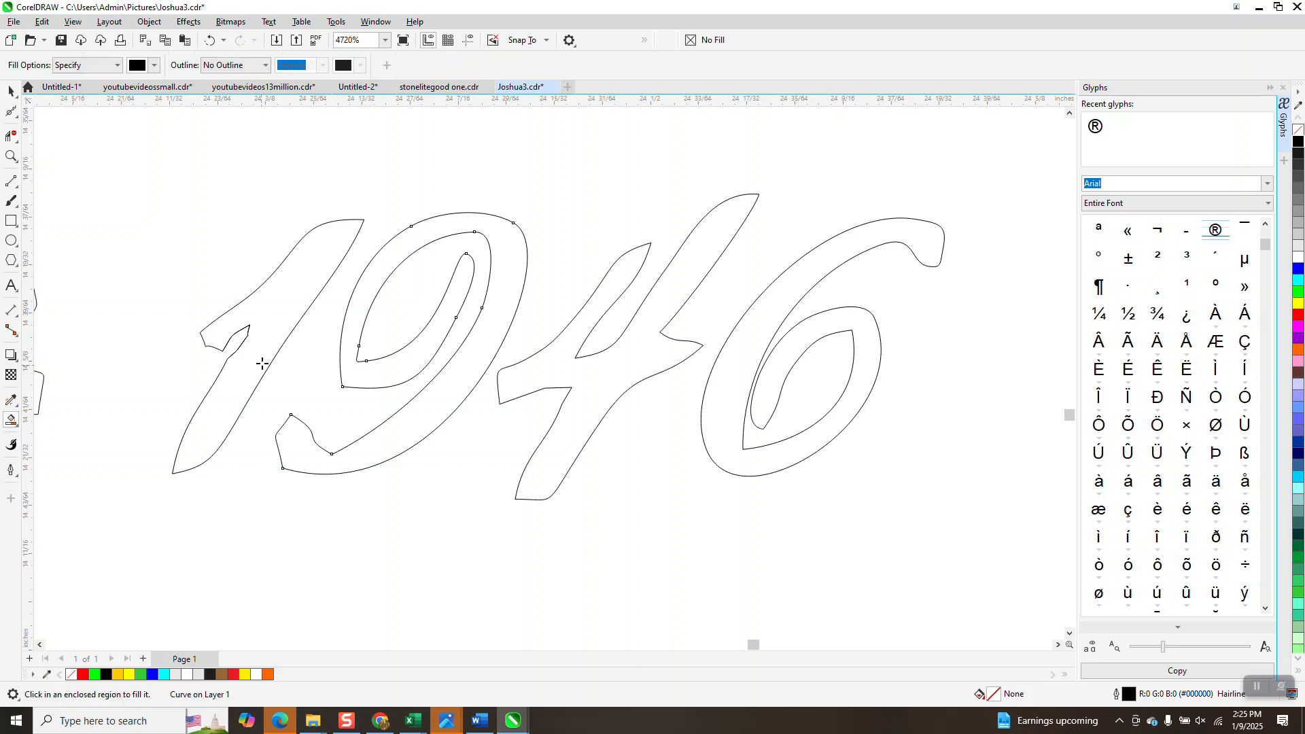
left_click(280, 334)
key("ctrl+z")
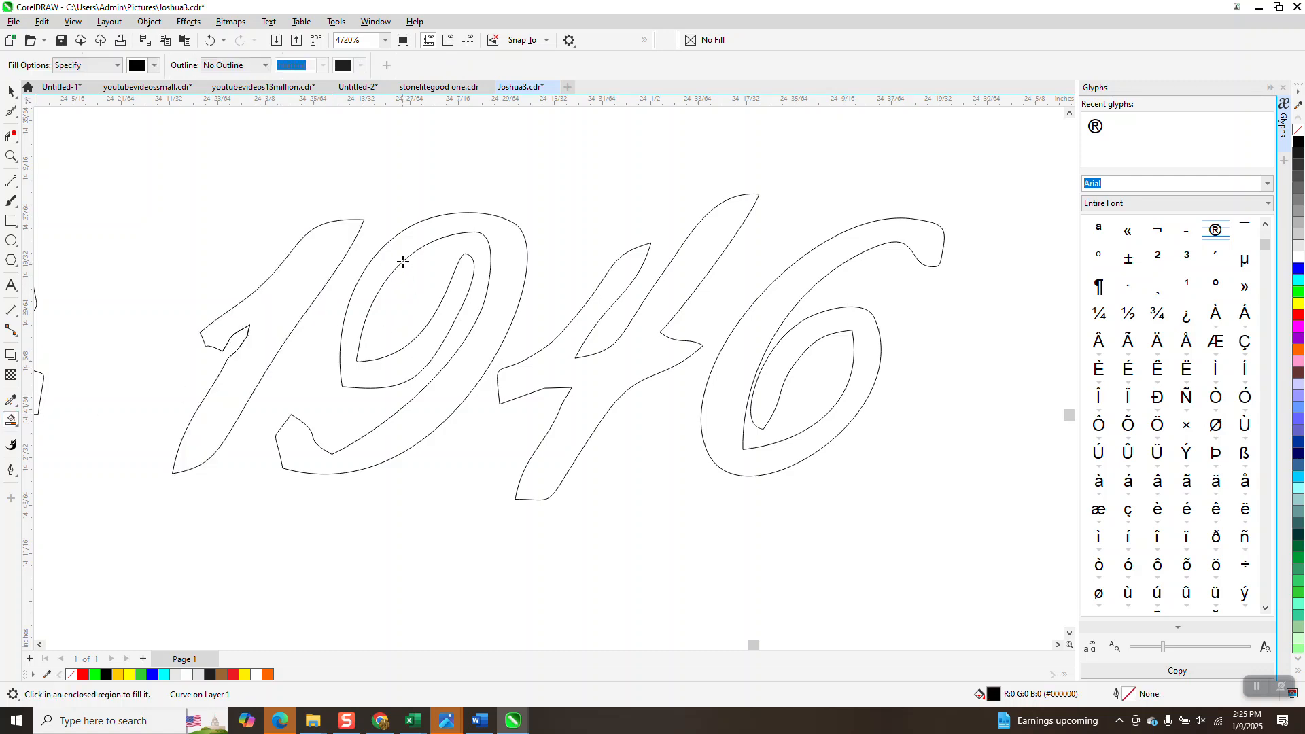
left_click(401, 246)
key("ctrl+z")
left_click(624, 286)
key("ctrl+z")
left_click(771, 292)
key("ctrl+z")
Move the clean black lettering and scrolls over to the filled 1946 so the date sits beneath MAY'S and the lower scroll.
scroll(204, 294, "down", 4)
scroll(354, 336, "down", 4)
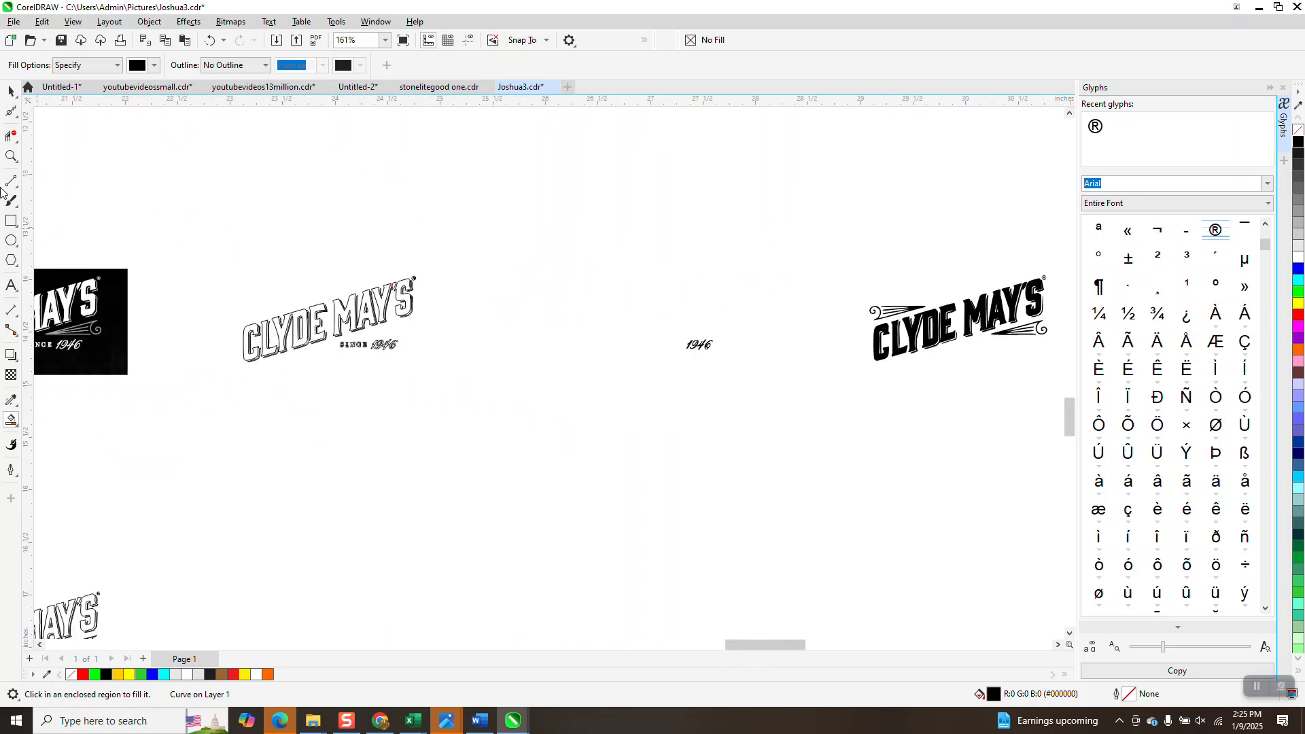
left_click(11, 95)
left_click_drag(646, 297, 737, 387)
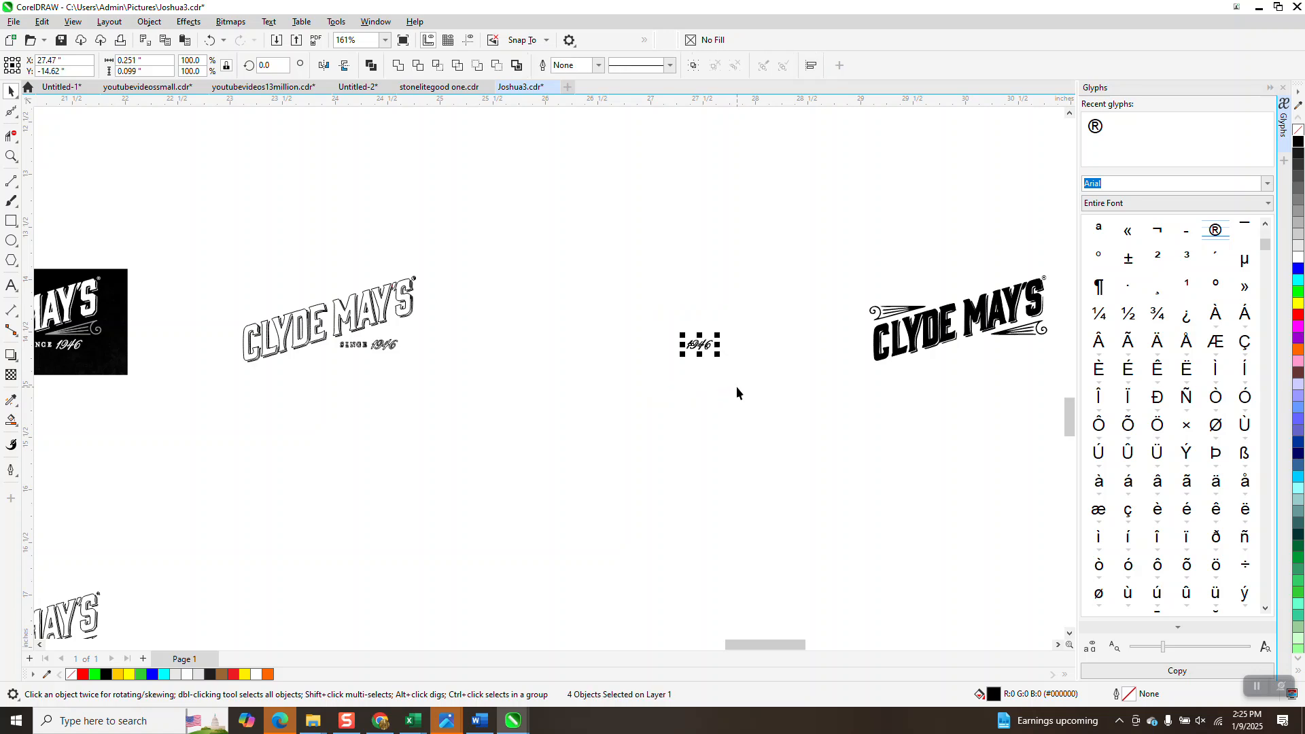
key("ctrl+z")
left_click_drag(980, 361, 1018, 393)
key("Left")
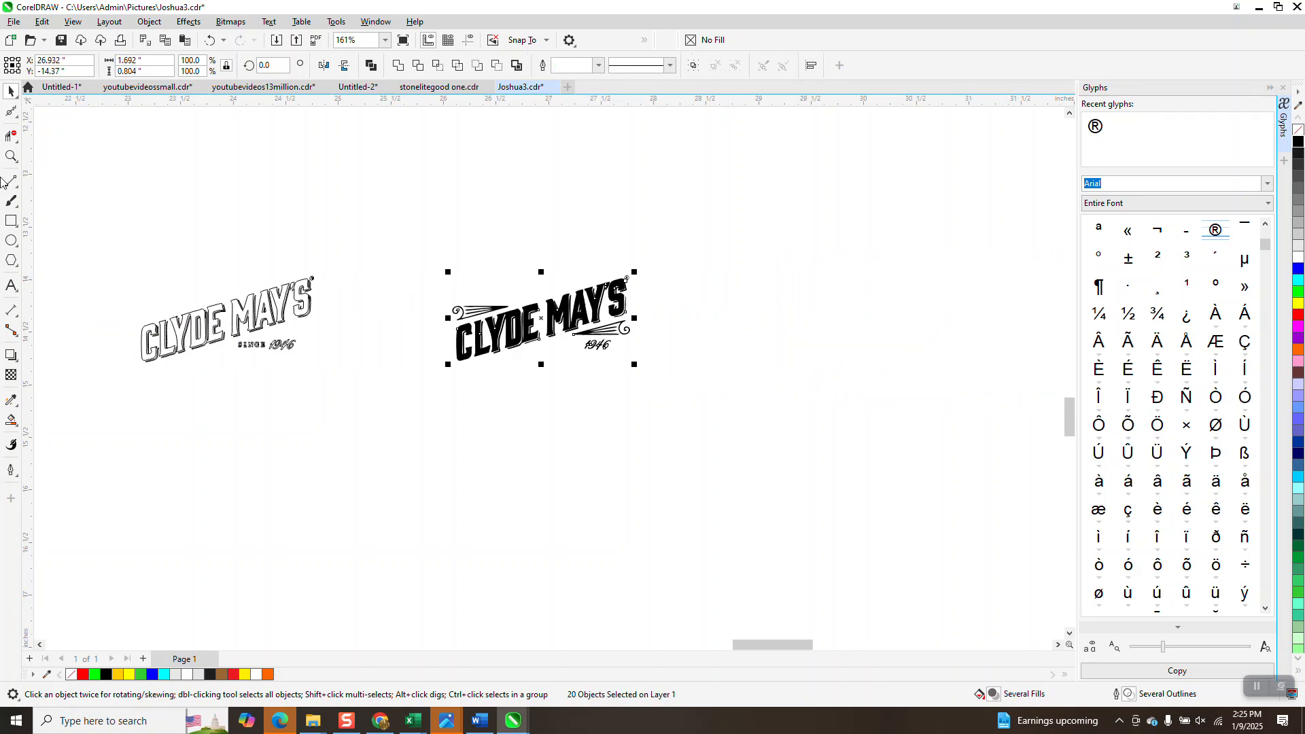
Examine the traced SINCE letters and compare them with the SINCE lettering in the original black logo image.
left_click(12, 157)
left_click_drag(234, 329, 301, 375)
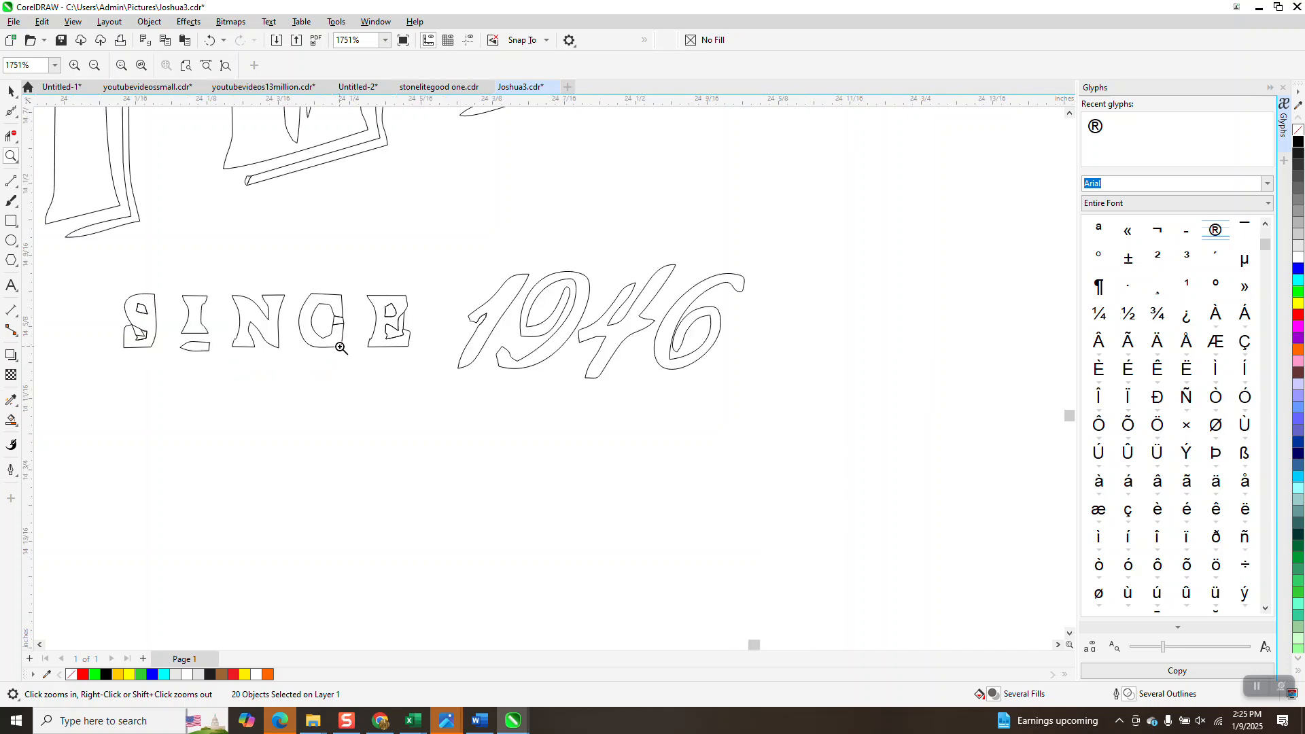
scroll(447, 357, "down", 10)
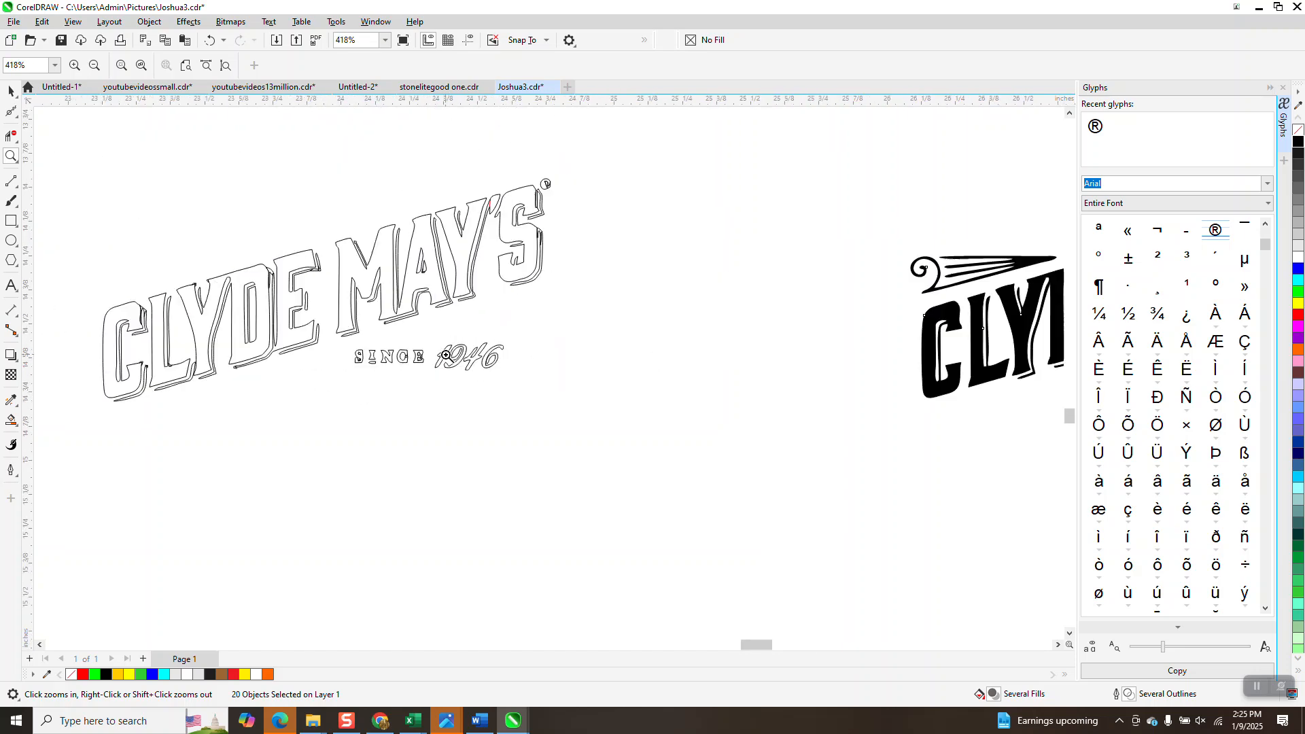
left_click_drag(117, 339, 218, 386)
scroll(226, 344, "down", 1)
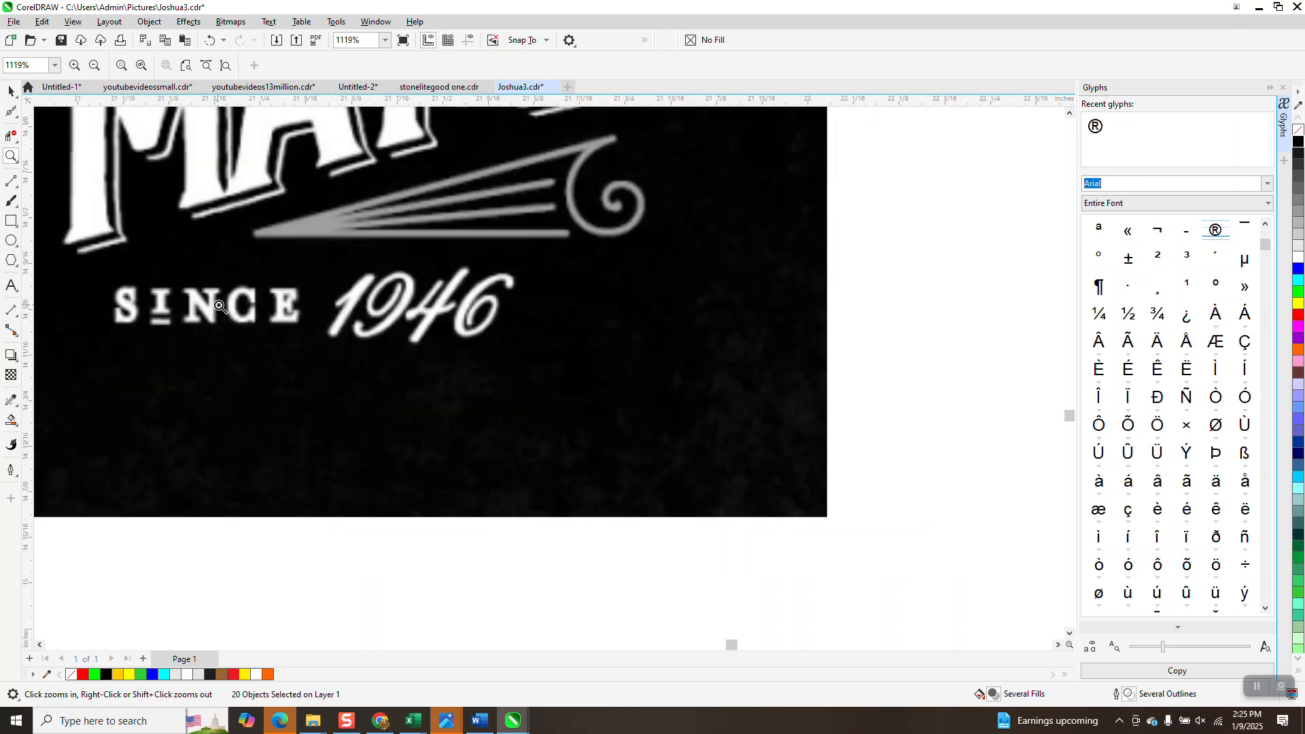
scroll(234, 339, "down", 2)
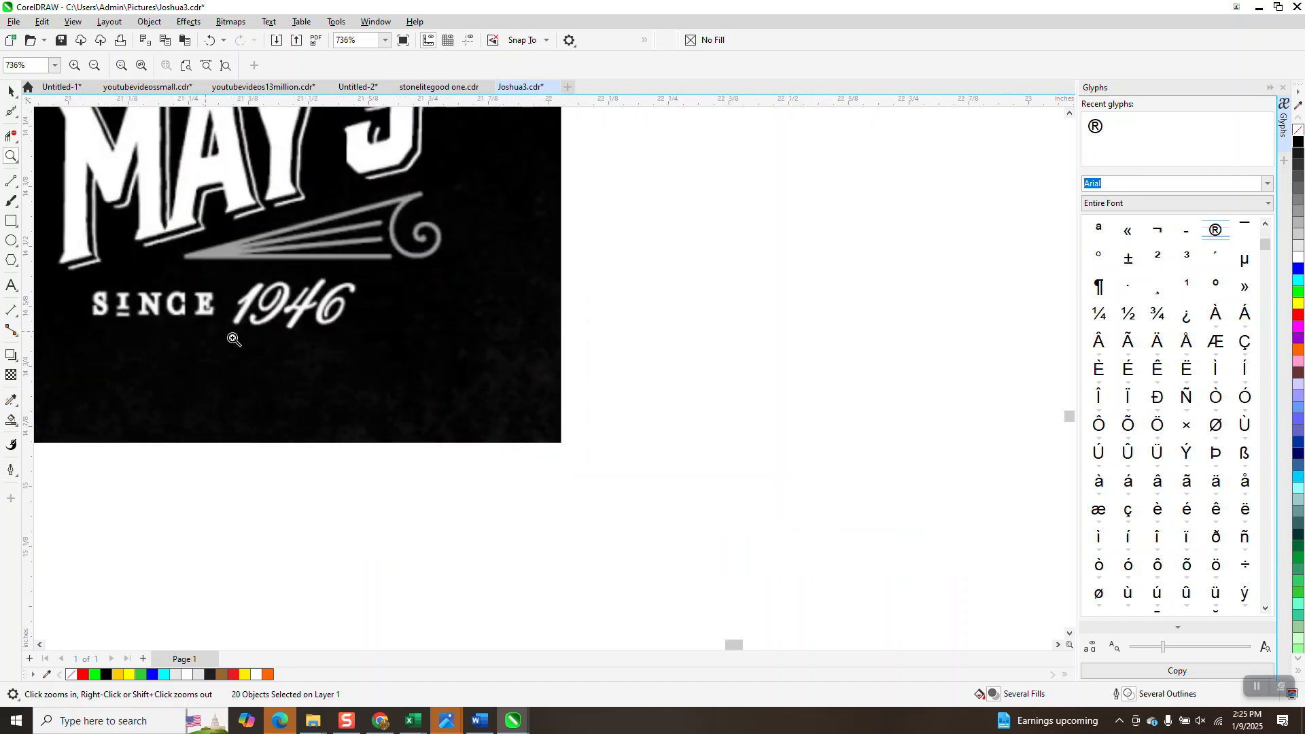
scroll(233, 339, "down", 1)
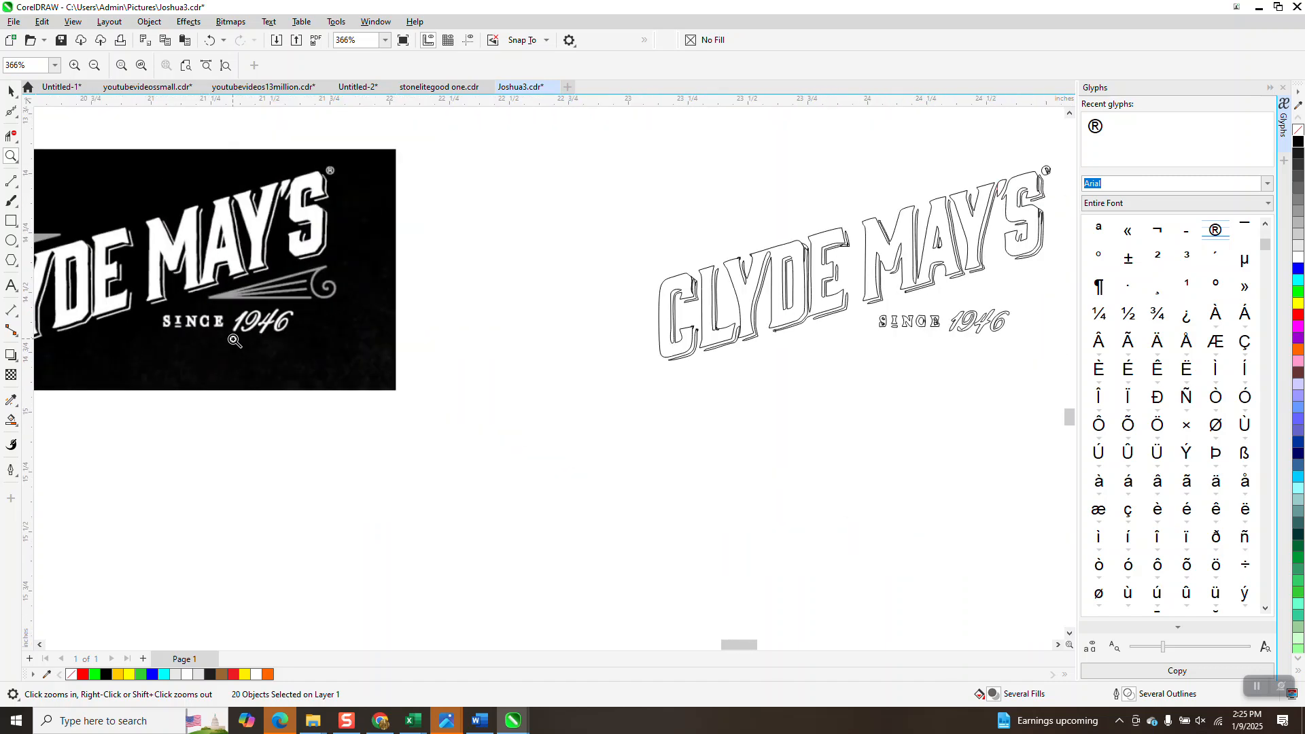
left_click_drag(168, 308, 255, 354)
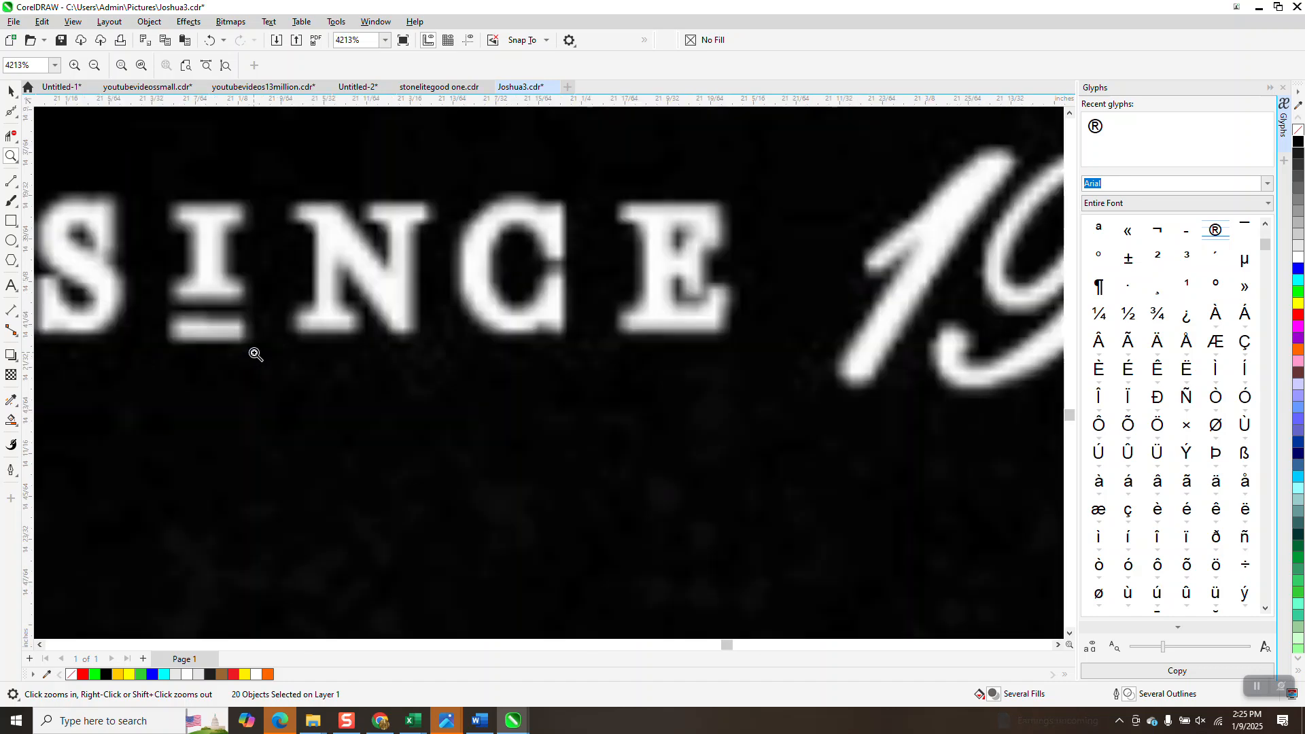
scroll(263, 319, "down", 3)
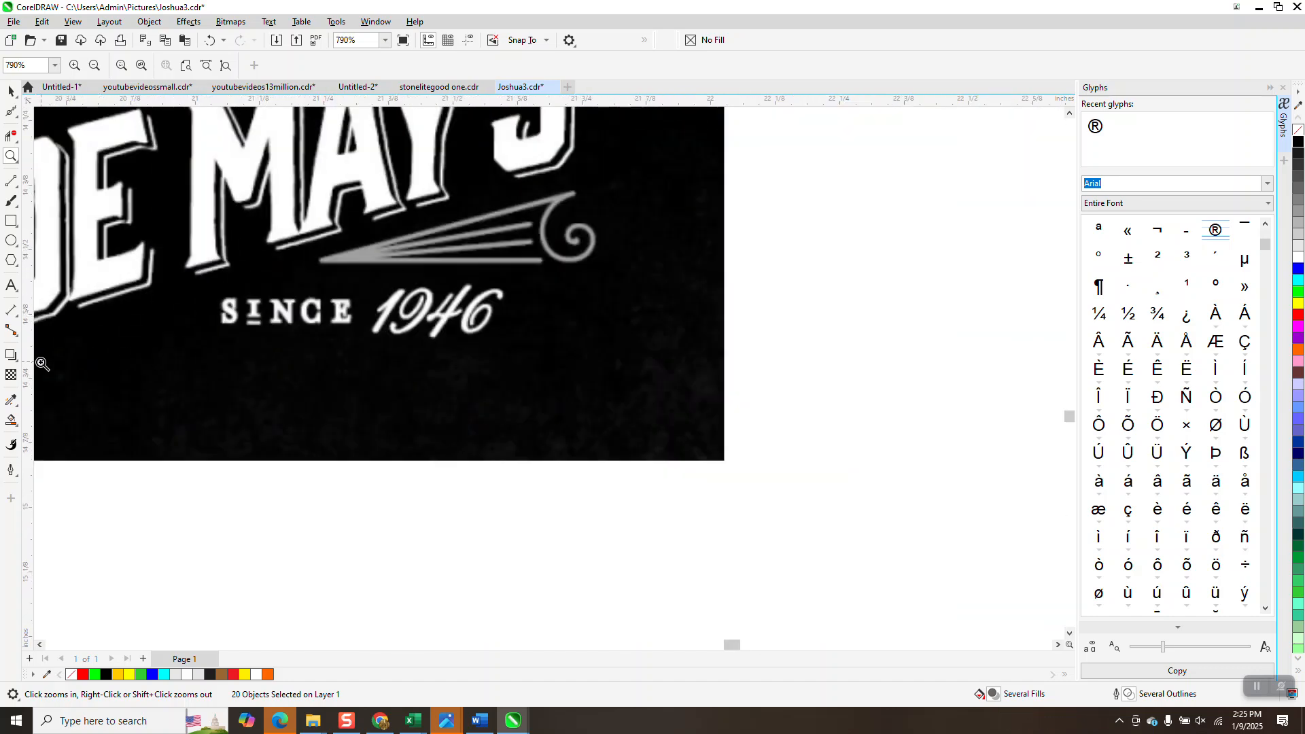
Add the text "since" in Arial below the original black logo image.
left_click(19, 292)
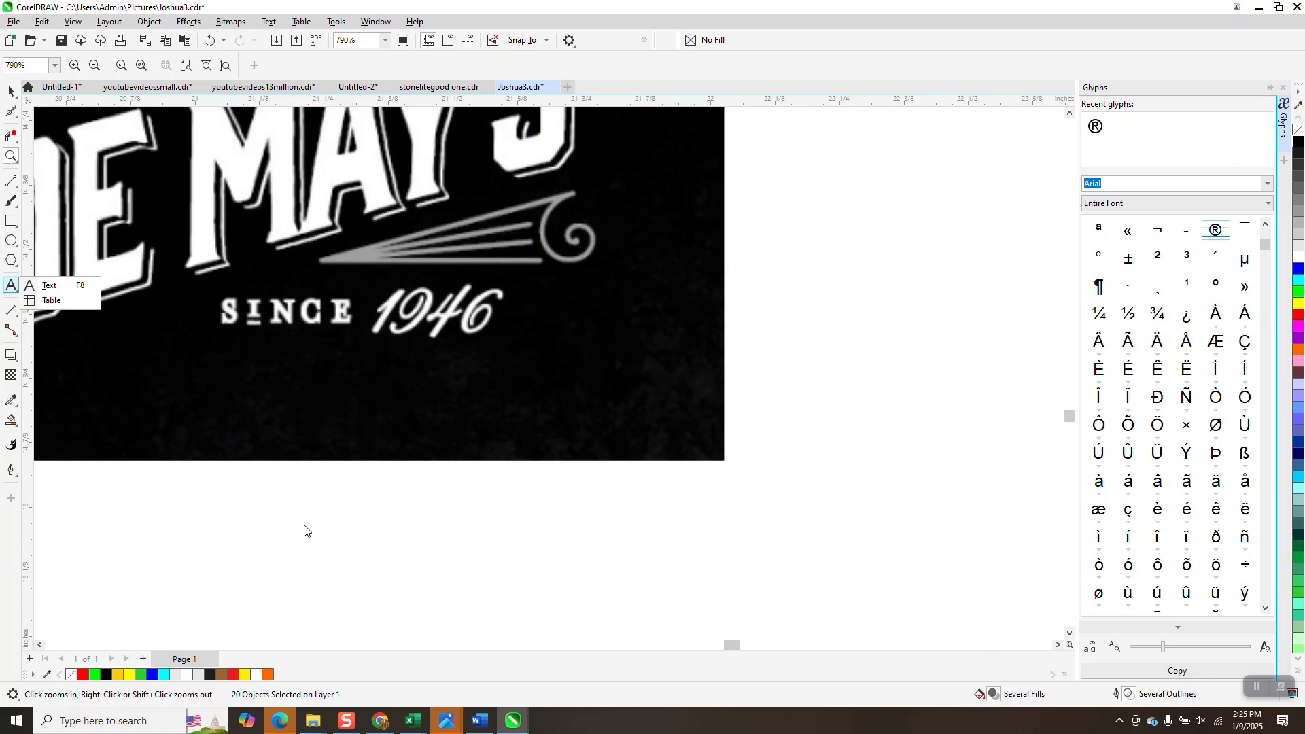
left_click(49, 286)
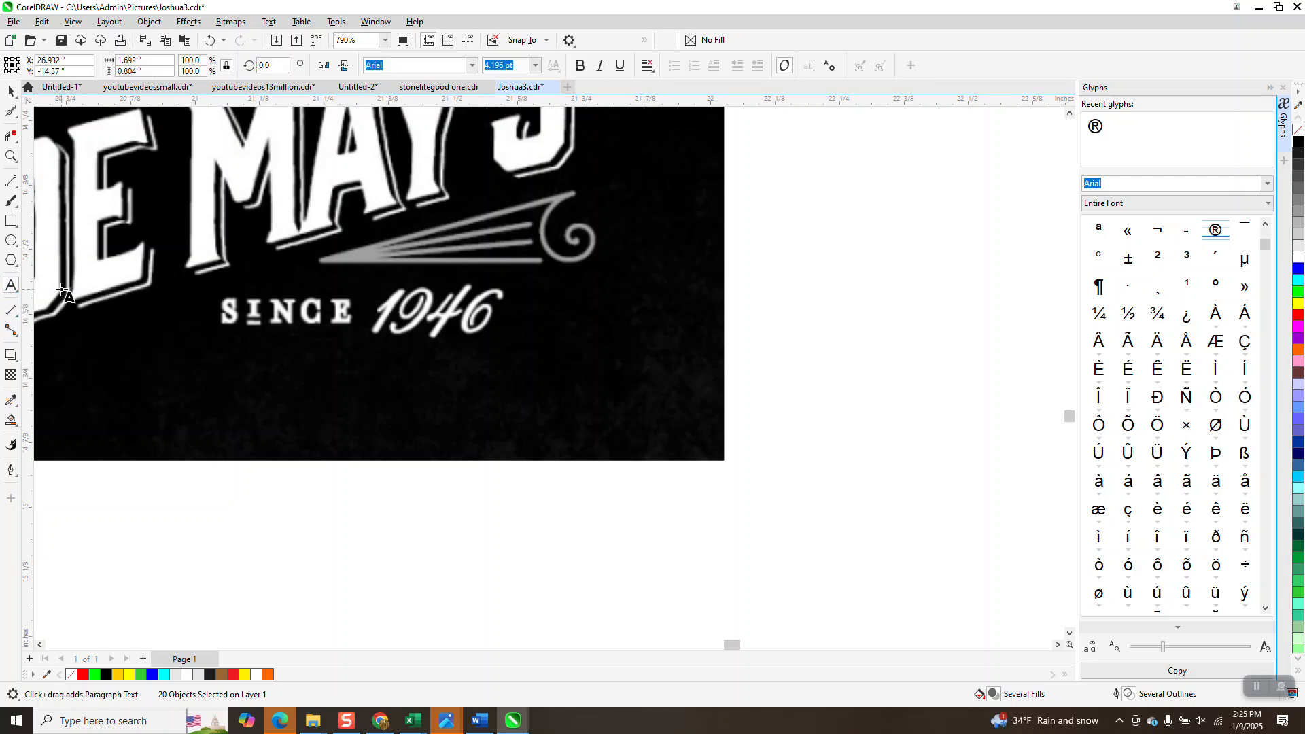
left_click(303, 508)
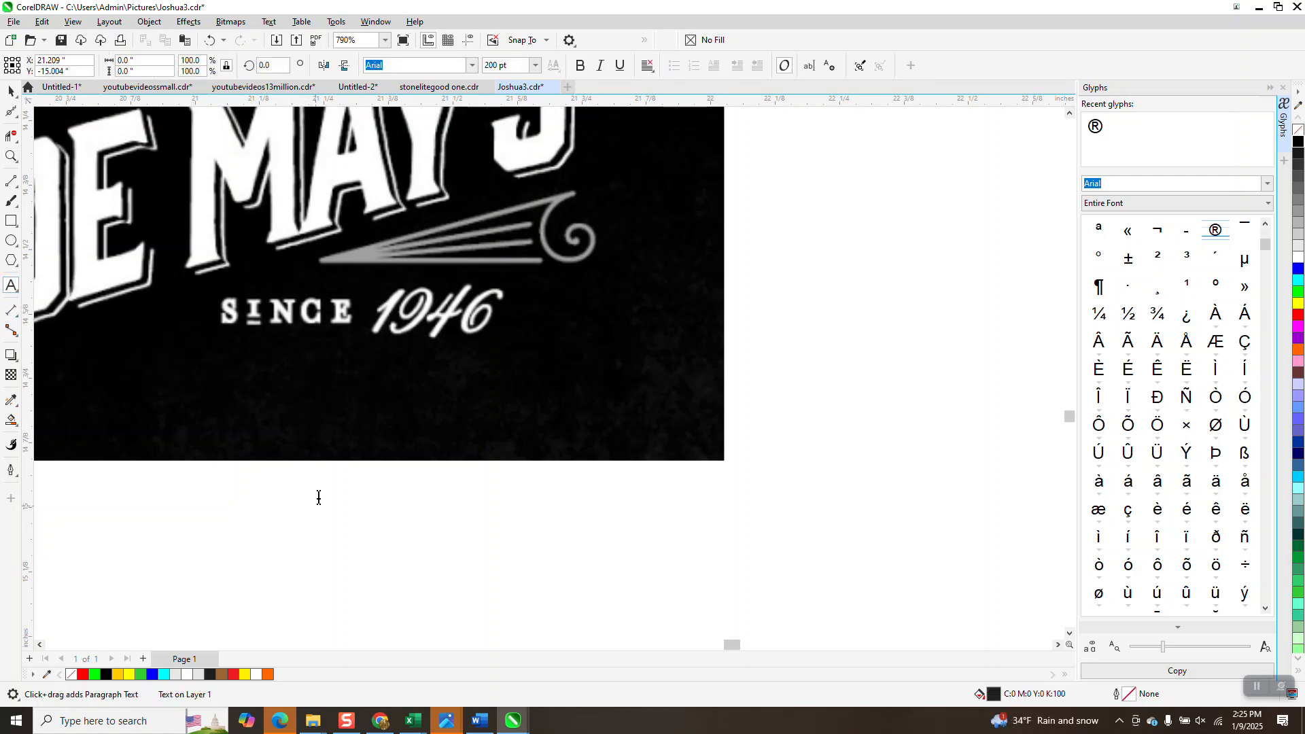
type("since")
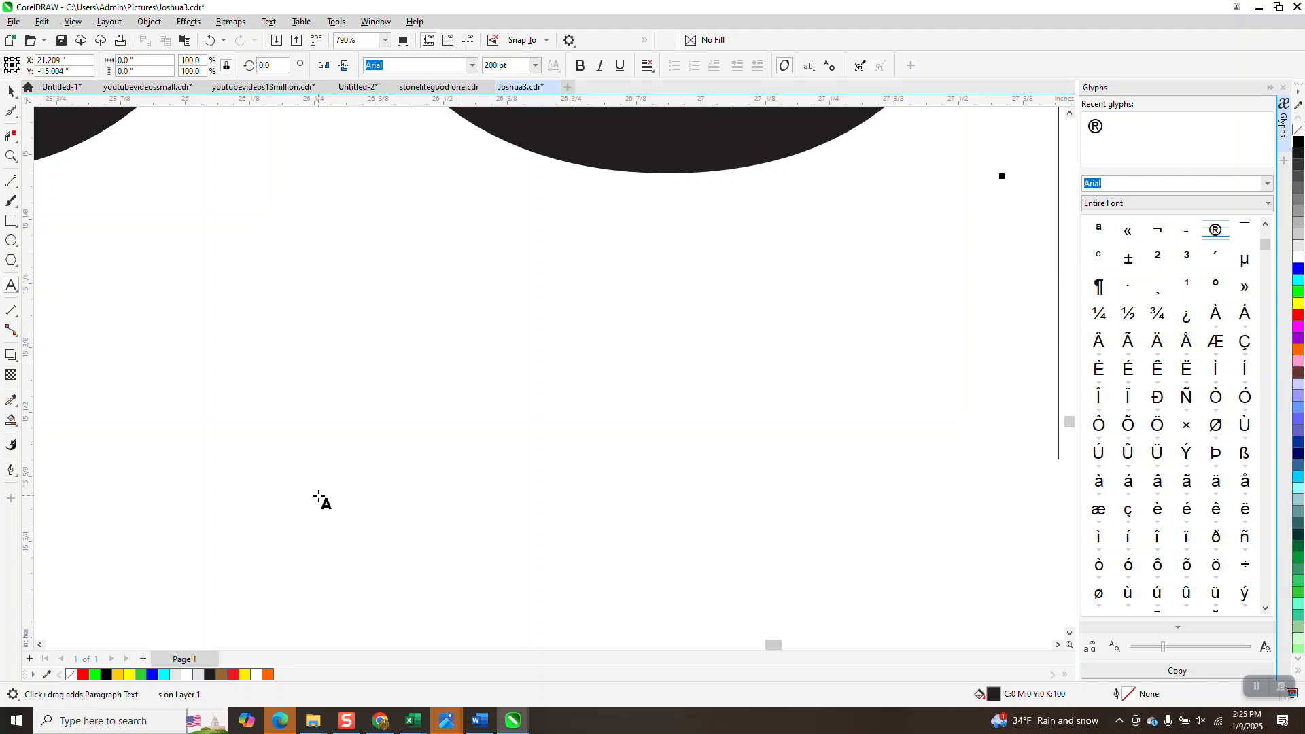
scroll(384, 507, "down", 5)
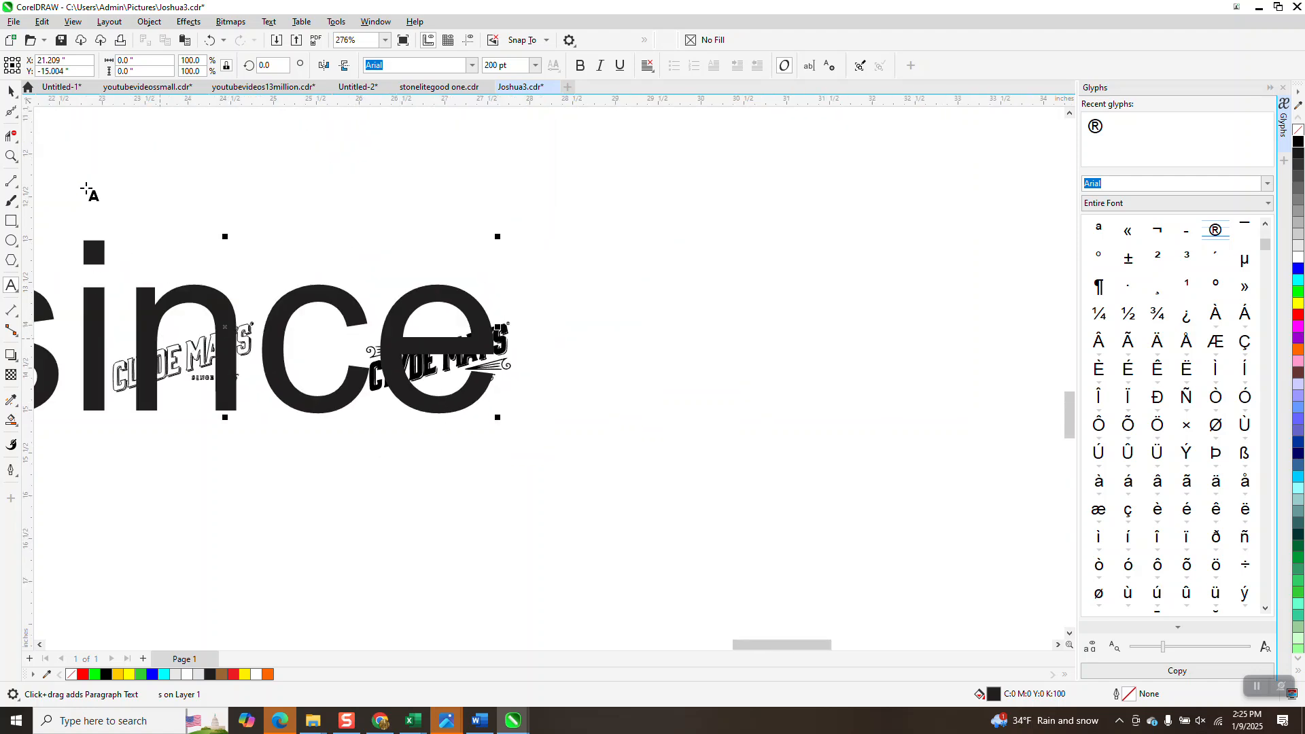
Scale the since text down to about 28 pt and move it beneath the traced outline logo.
left_click(11, 90)
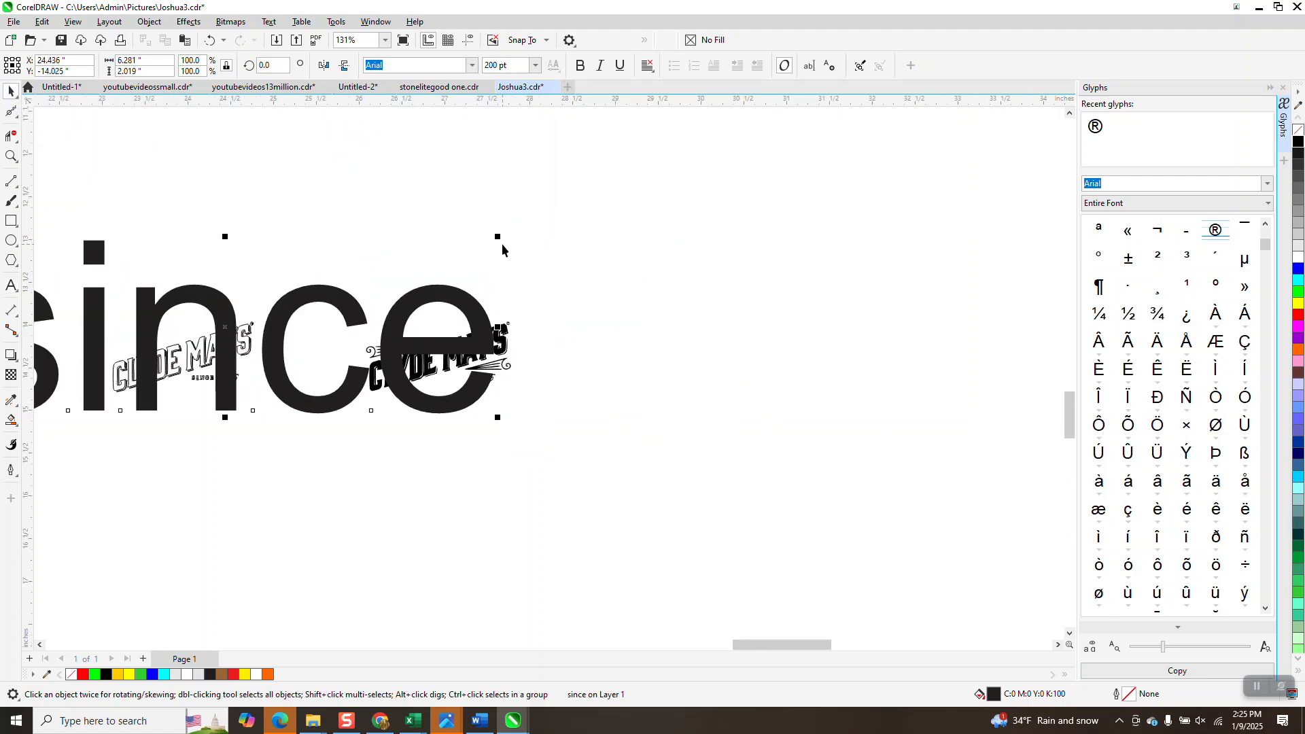
left_click_drag(498, 237, 36, 381)
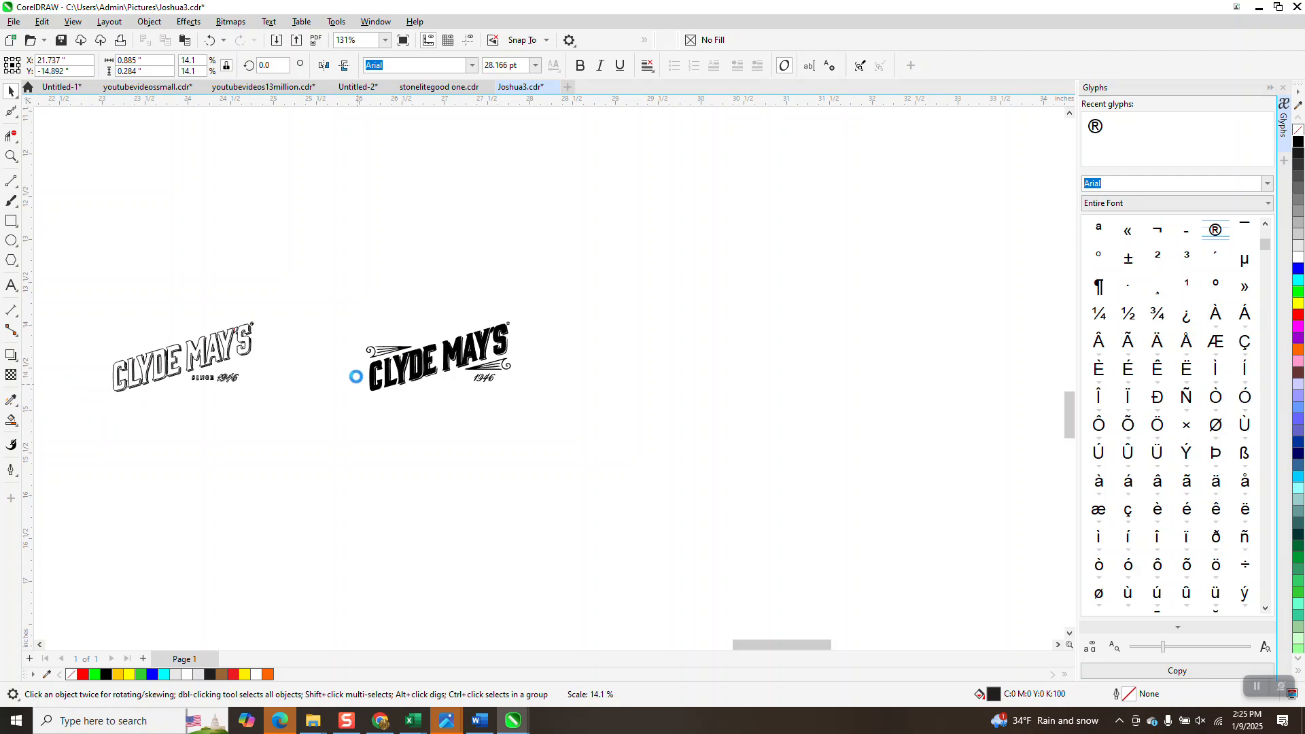
scroll(398, 349, "down", 1)
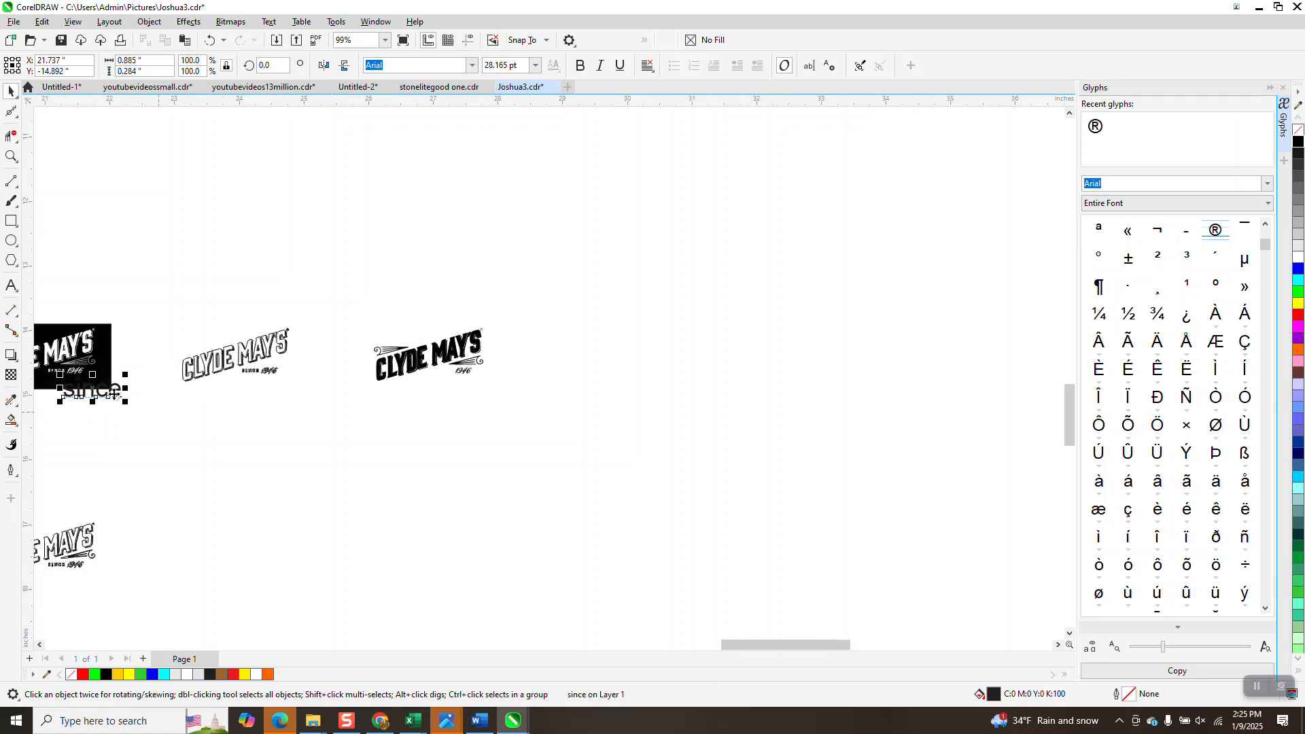
left_click_drag(109, 393, 281, 396)
Change the case of the since text to UPPERCASE.
left_click(269, 21)
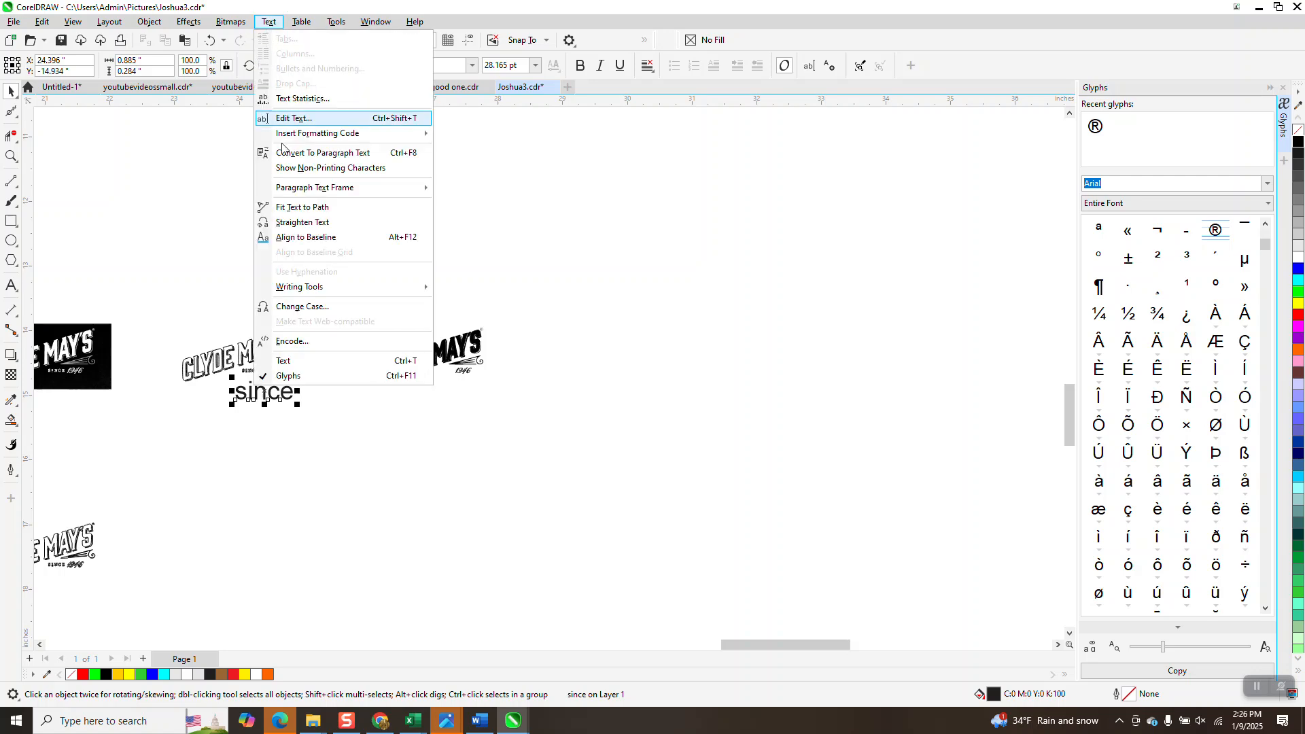
left_click(312, 309)
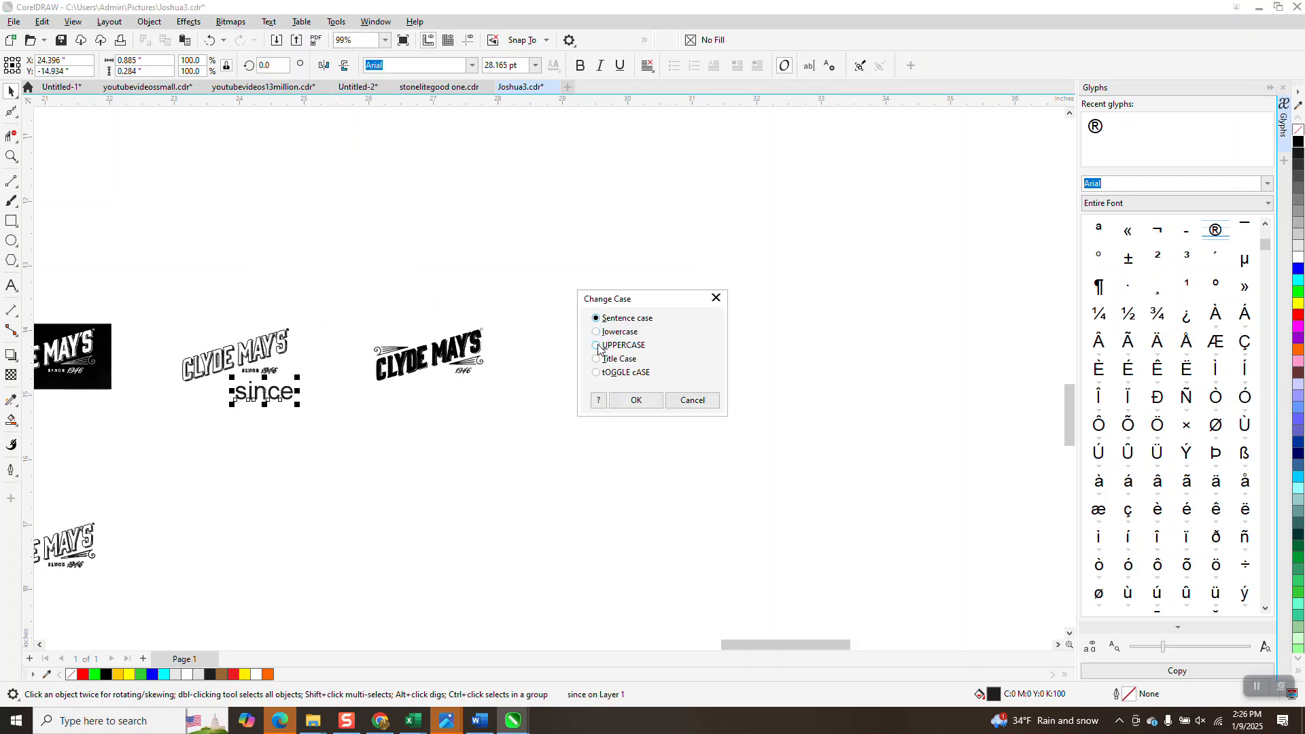
left_click(621, 399)
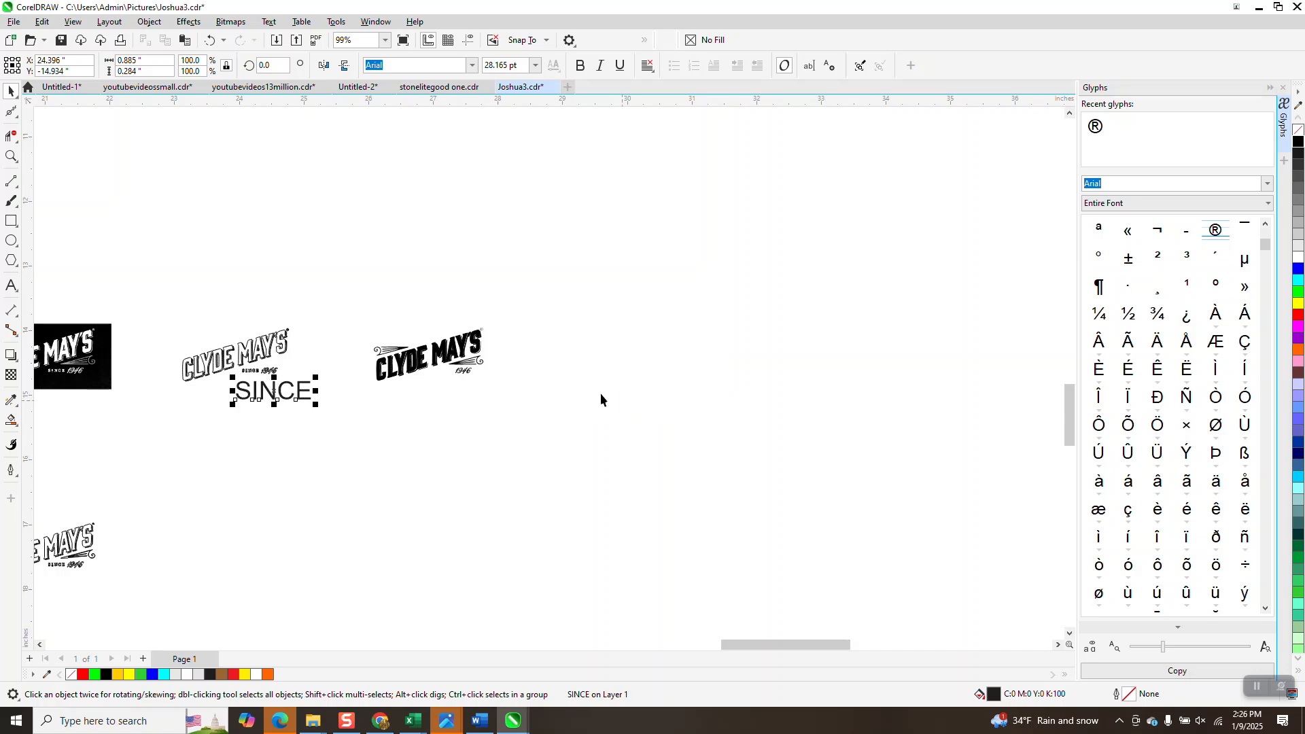
Shrink the SINCE text to about 5.8 pt and place it close to the traced SINCE letters.
left_click(11, 156)
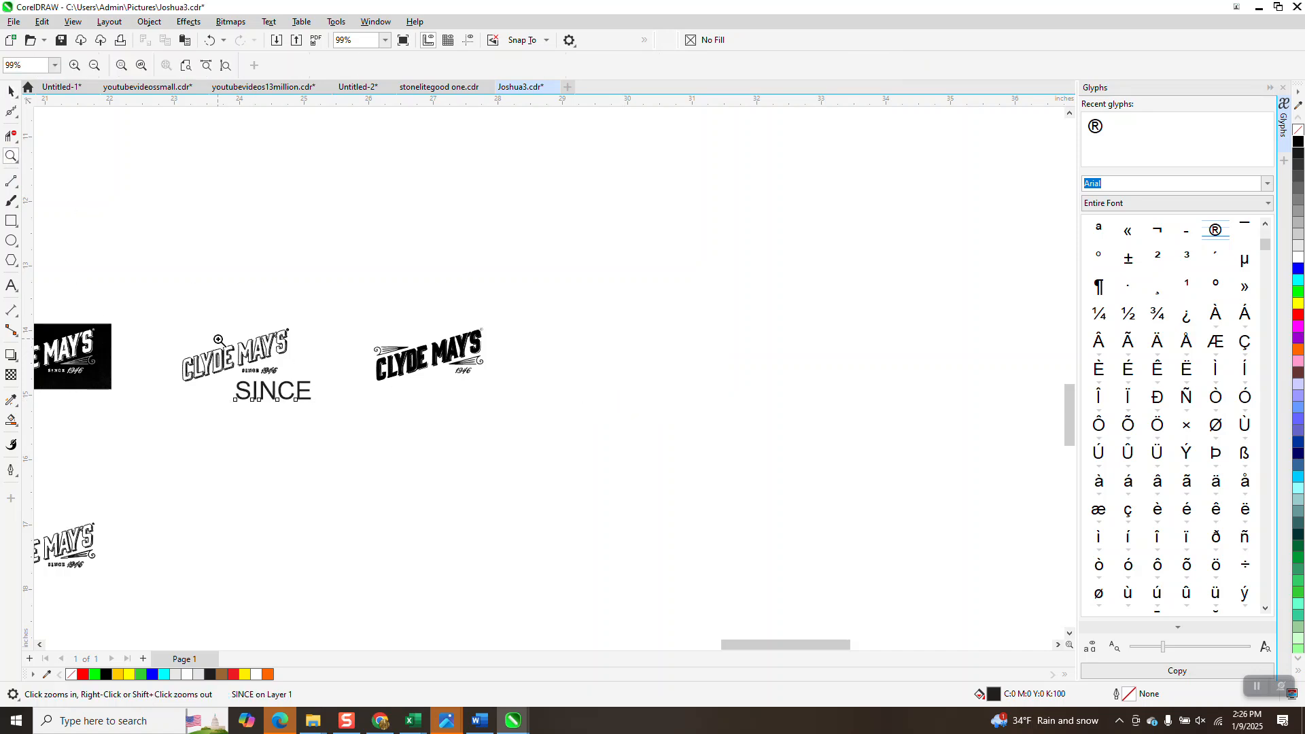
left_click_drag(220, 340, 392, 453)
left_click(10, 90)
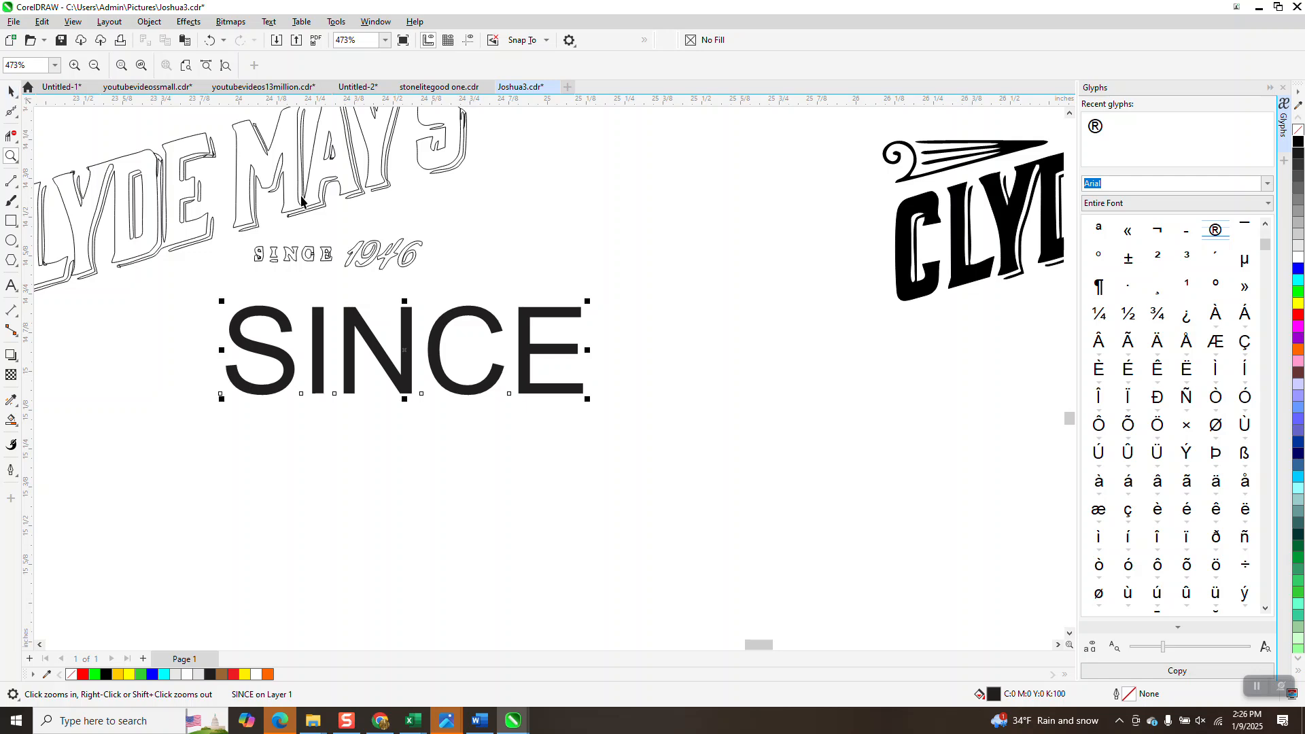
left_click_drag(588, 302, 393, 372)
left_click_drag(273, 384, 324, 266)
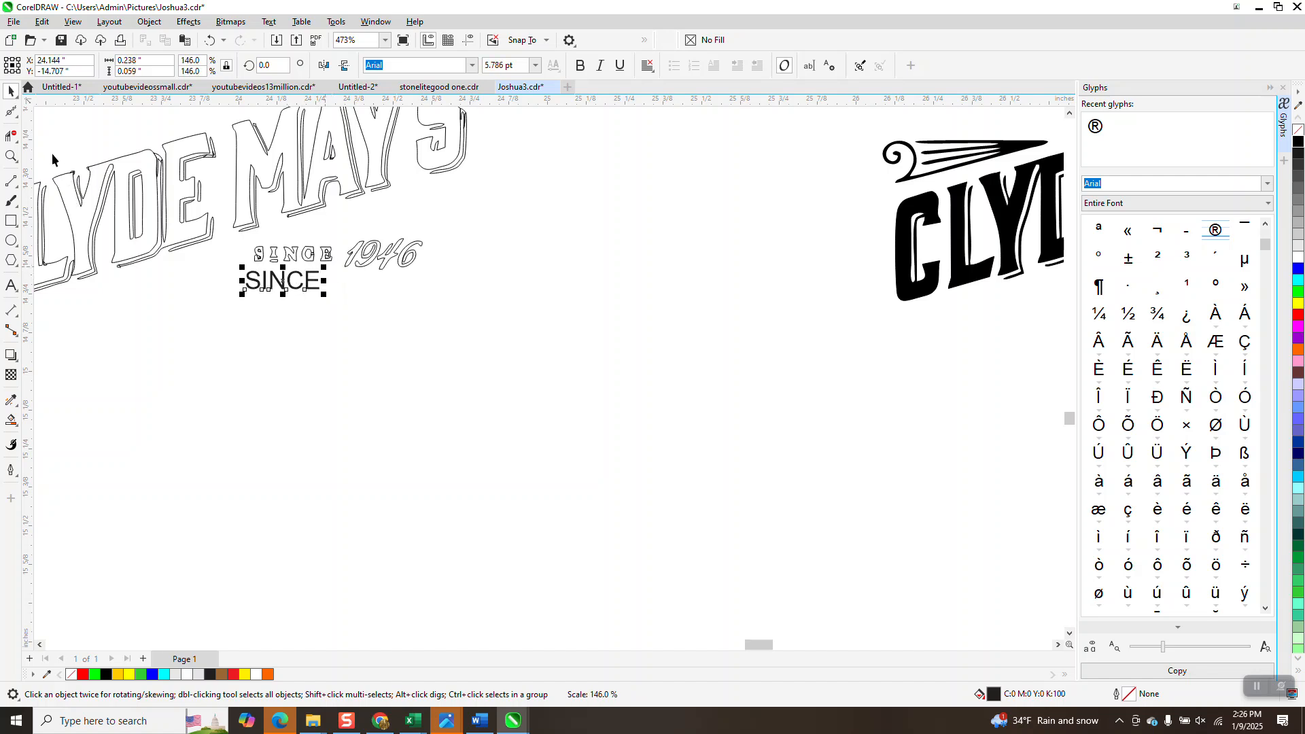
Line up the SINCE text directly beneath the traced SINCE and set its font to Times New Roman.
left_click(10, 155)
left_click_drag(460, 330, 459, 330)
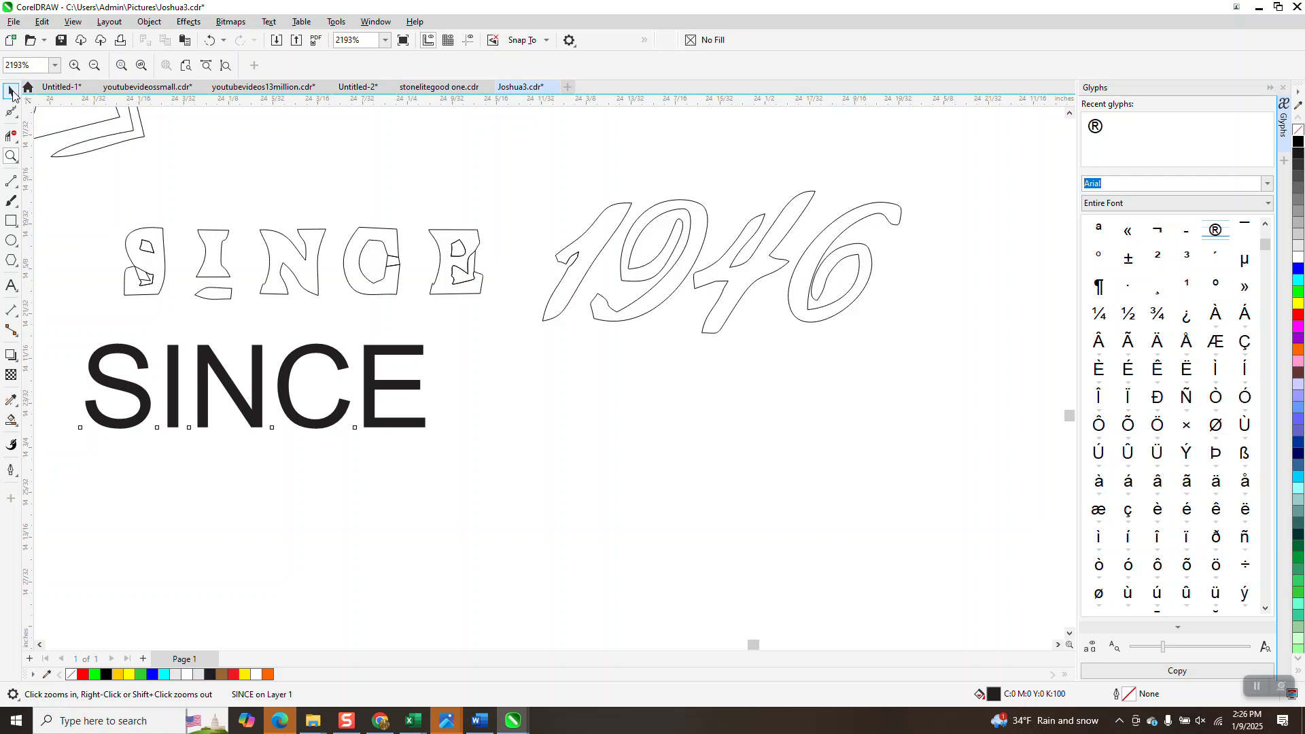
left_click_drag(430, 339, 381, 331)
left_click_drag(401, 392, 529, 410)
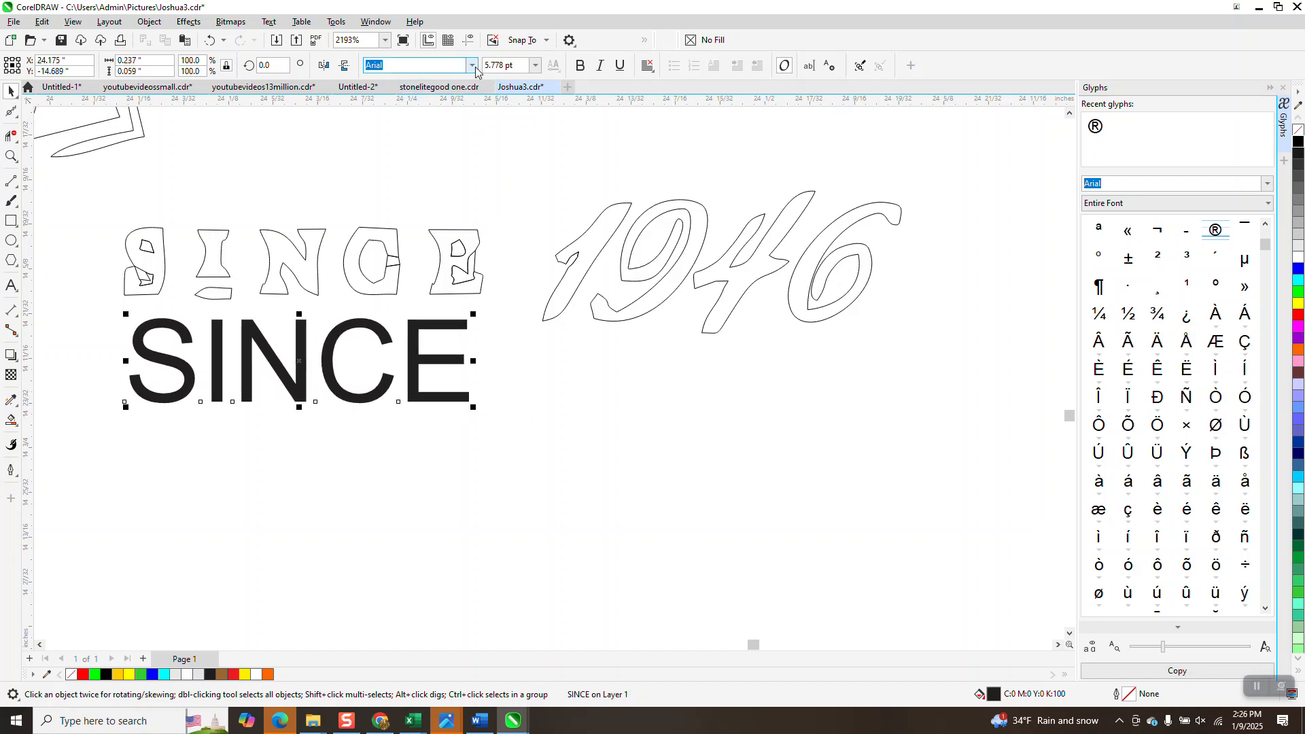
type("Times New Roman")
key("Return")
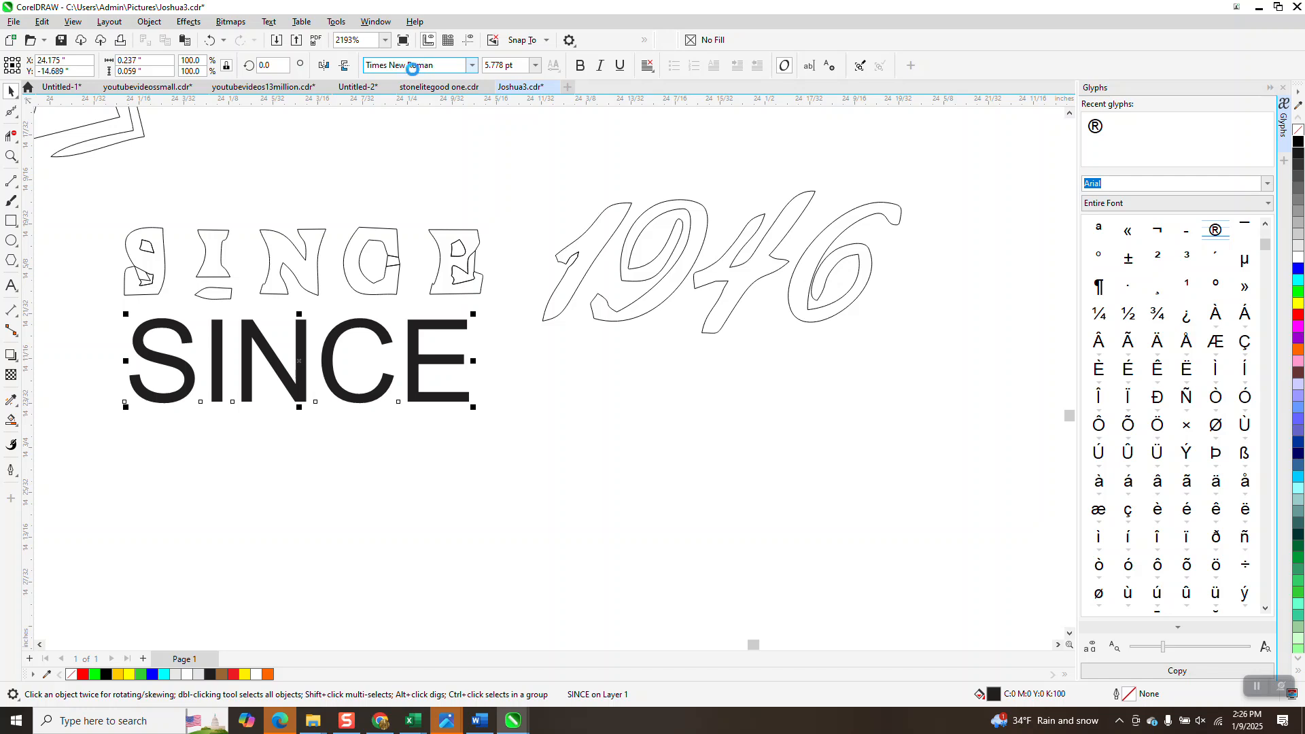
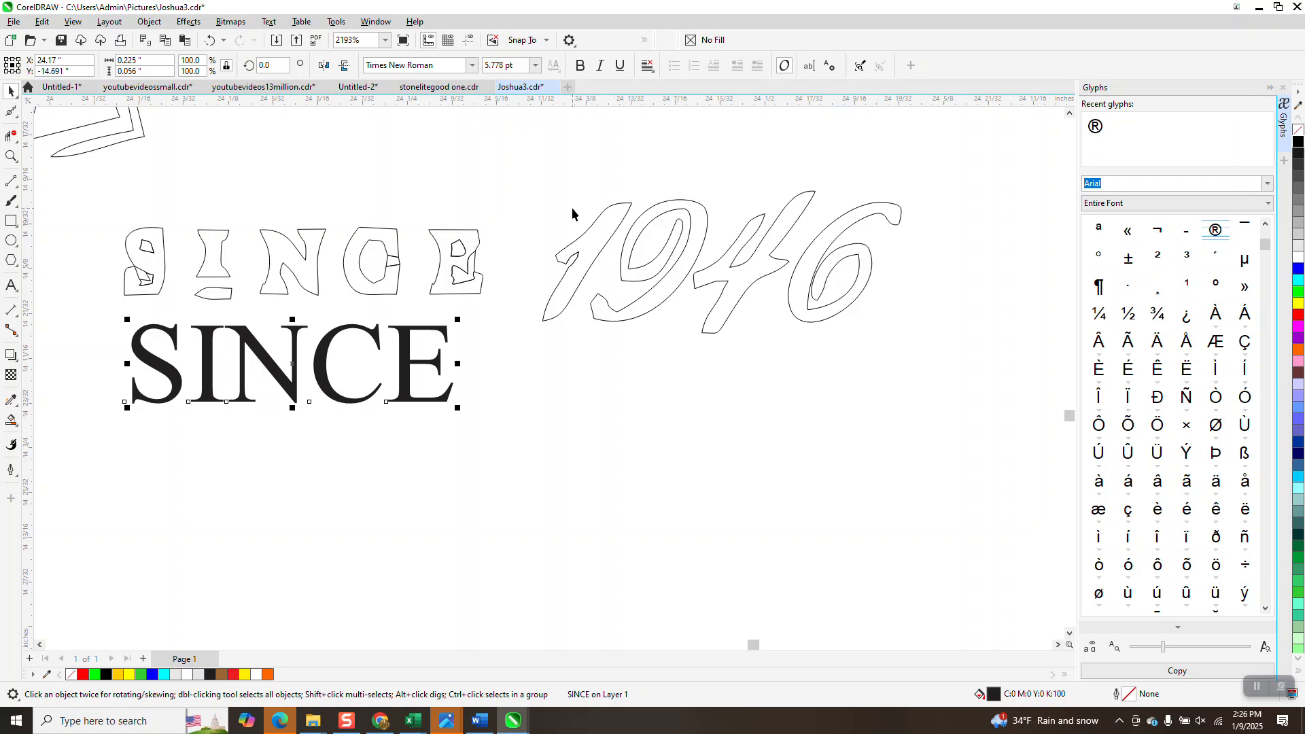
Try Trebuchet MS on the SINCE text and settle on the Aparajita font.
left_click(471, 66)
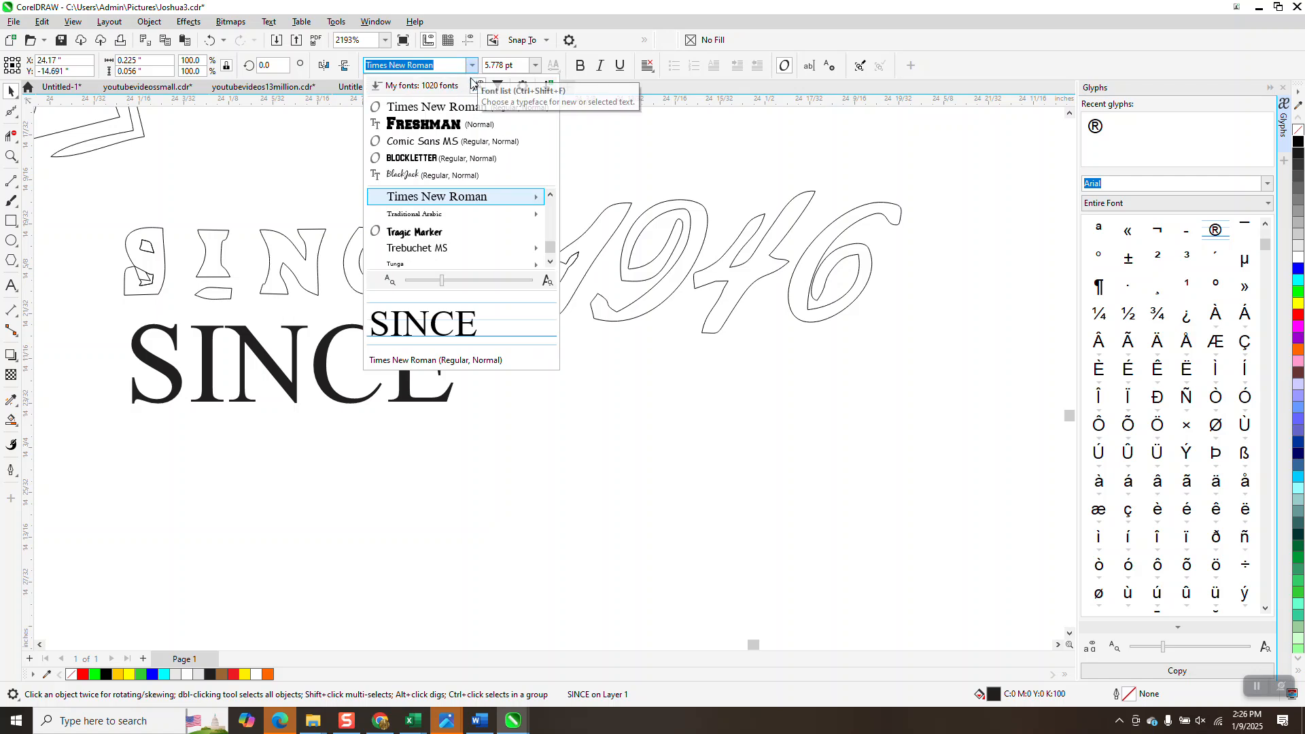
left_click(443, 249)
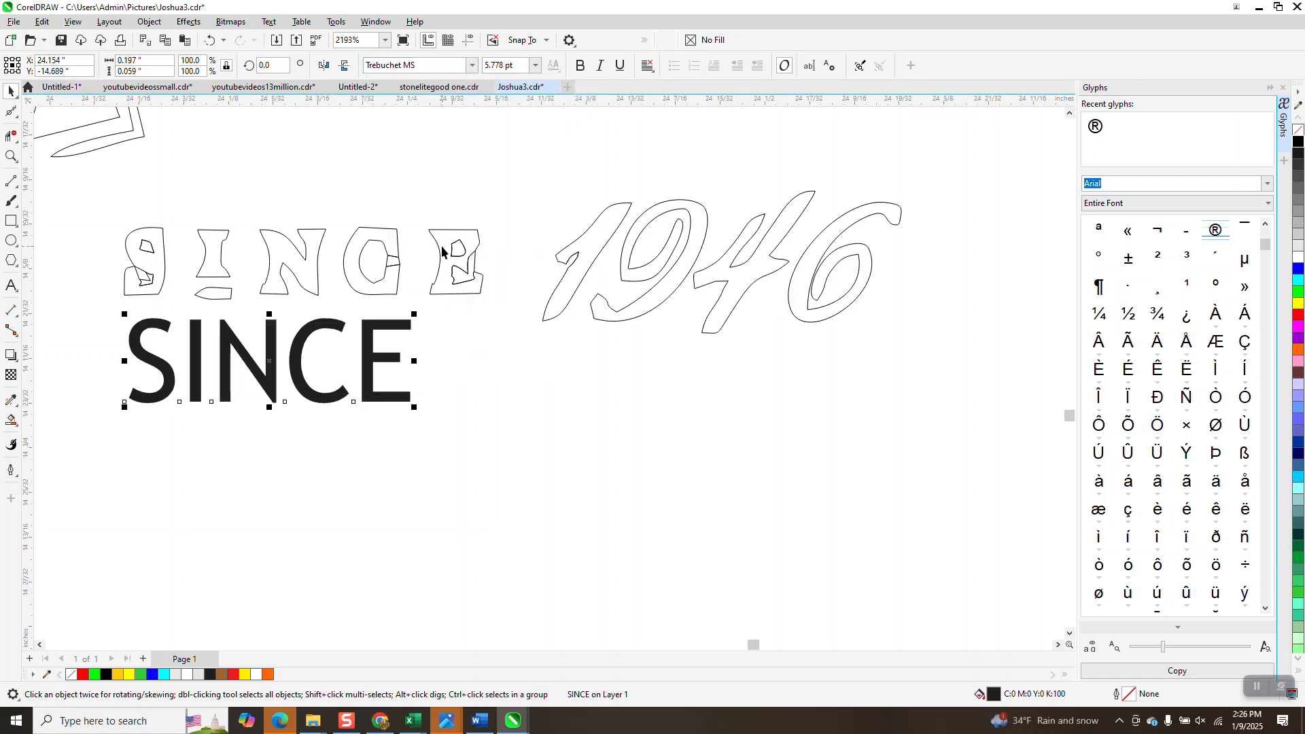
left_click(471, 65)
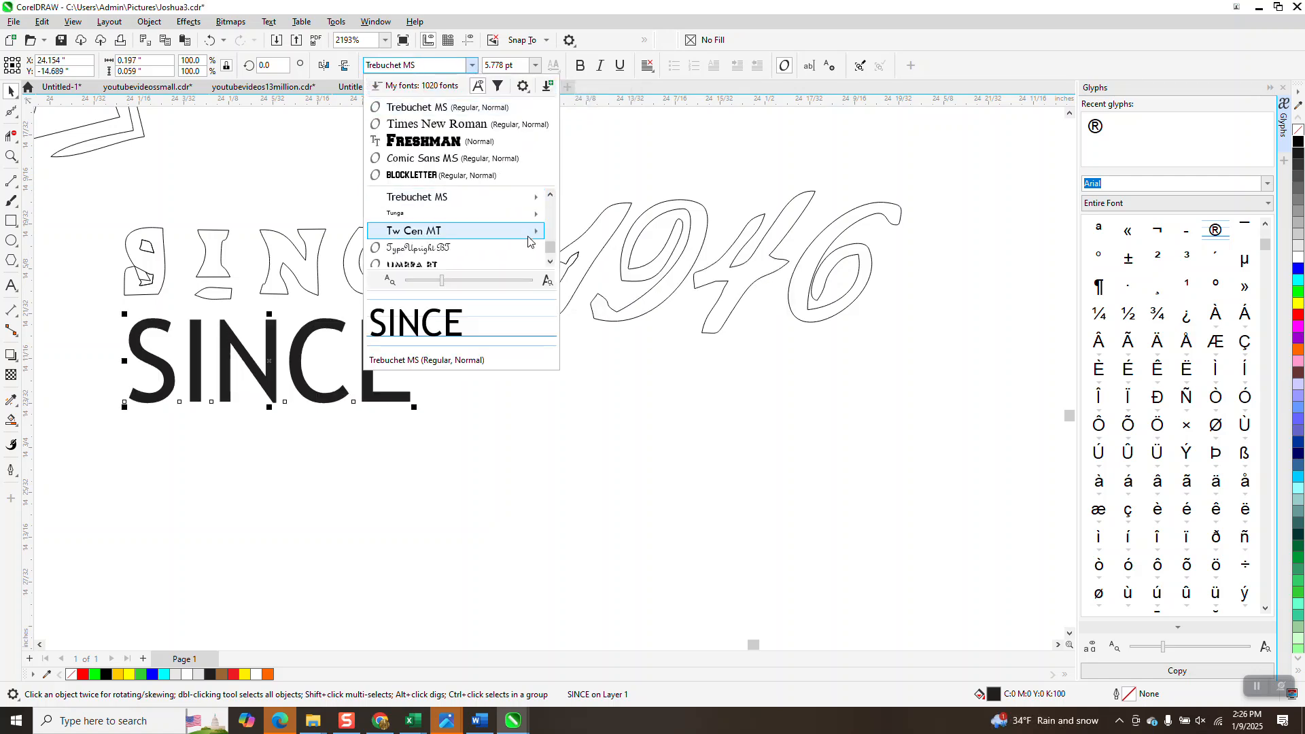
left_click_drag(553, 249, 554, 237)
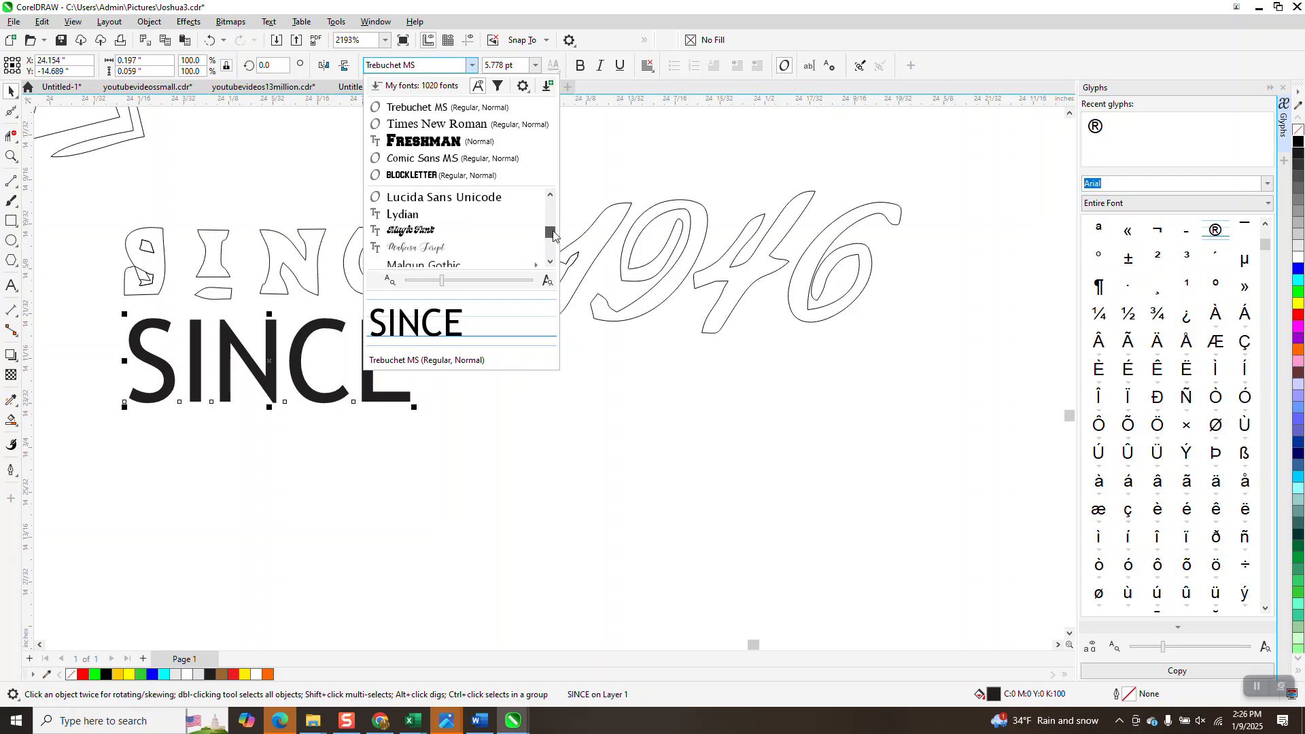
scroll(553, 235, "up", 3)
left_click_drag(553, 235, 552, 214)
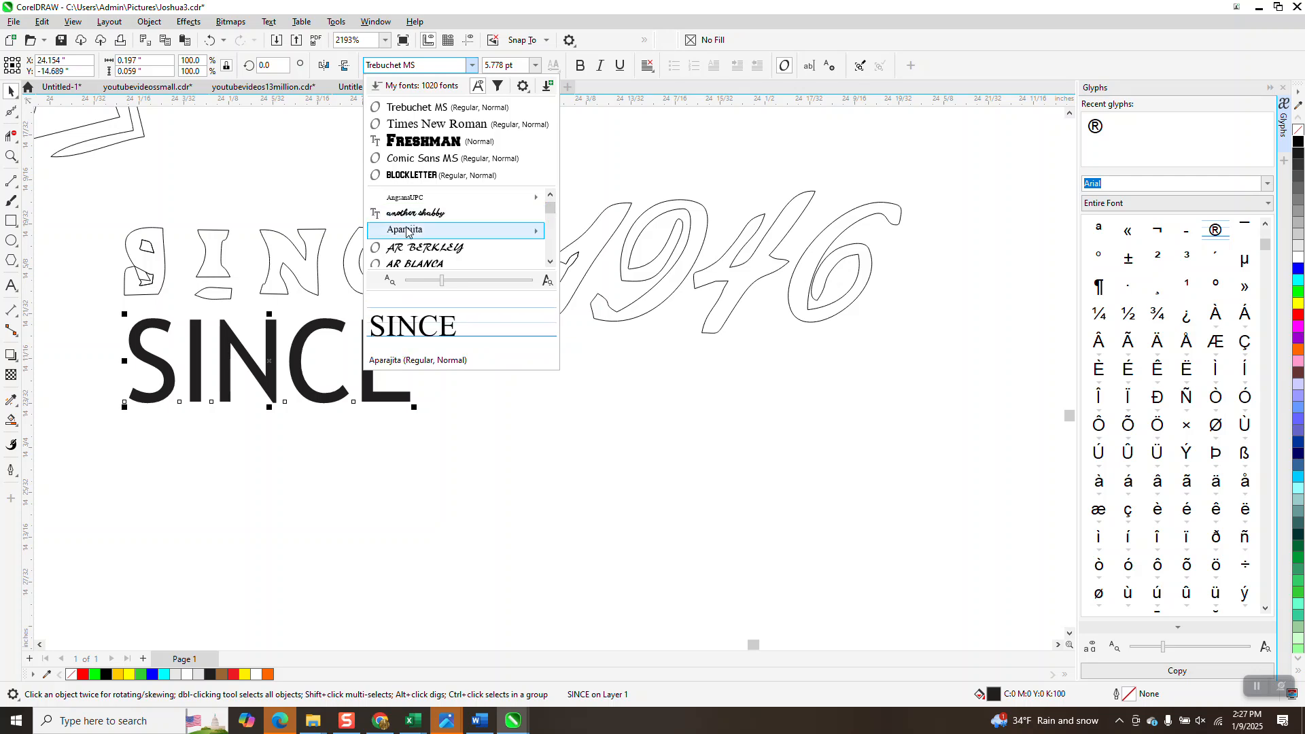
left_click(467, 230)
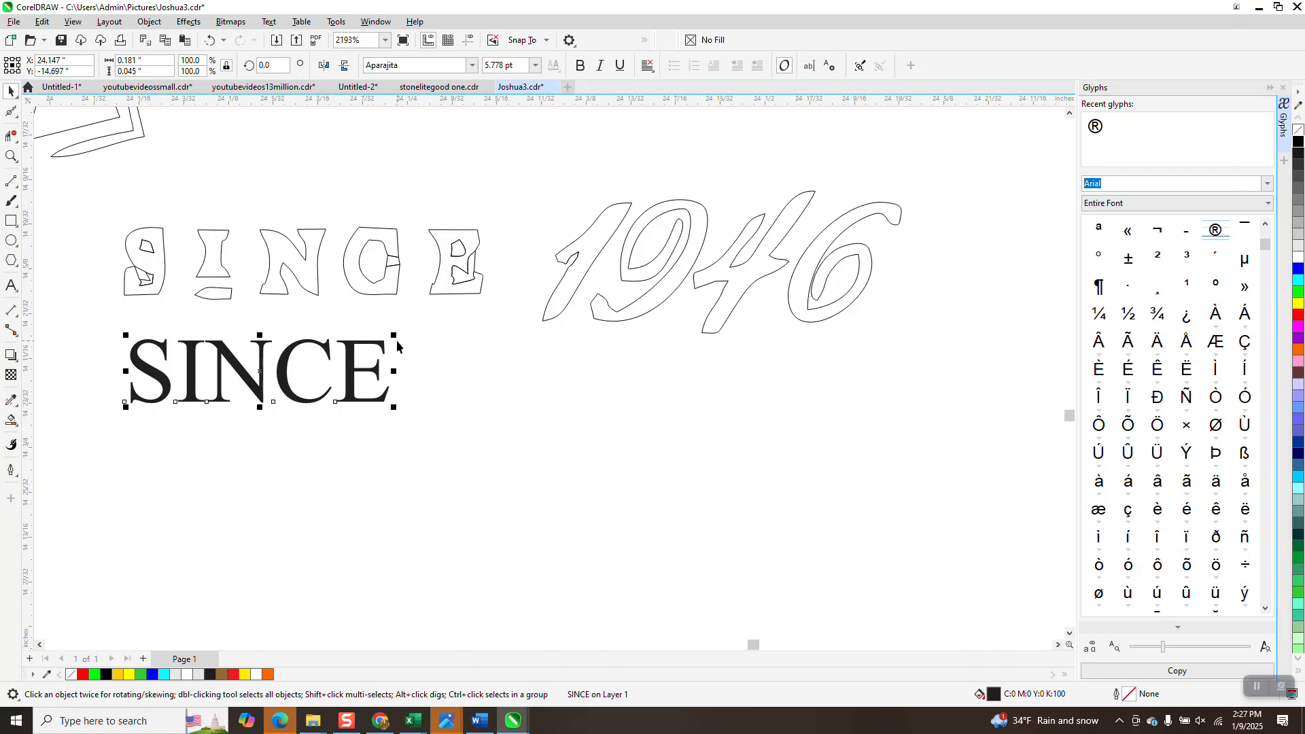
Enlarge the SINCE text to about 0.252 in wide to match the traced letters and flatten its height to about 0.05 in.
left_click_drag(394, 336, 495, 309)
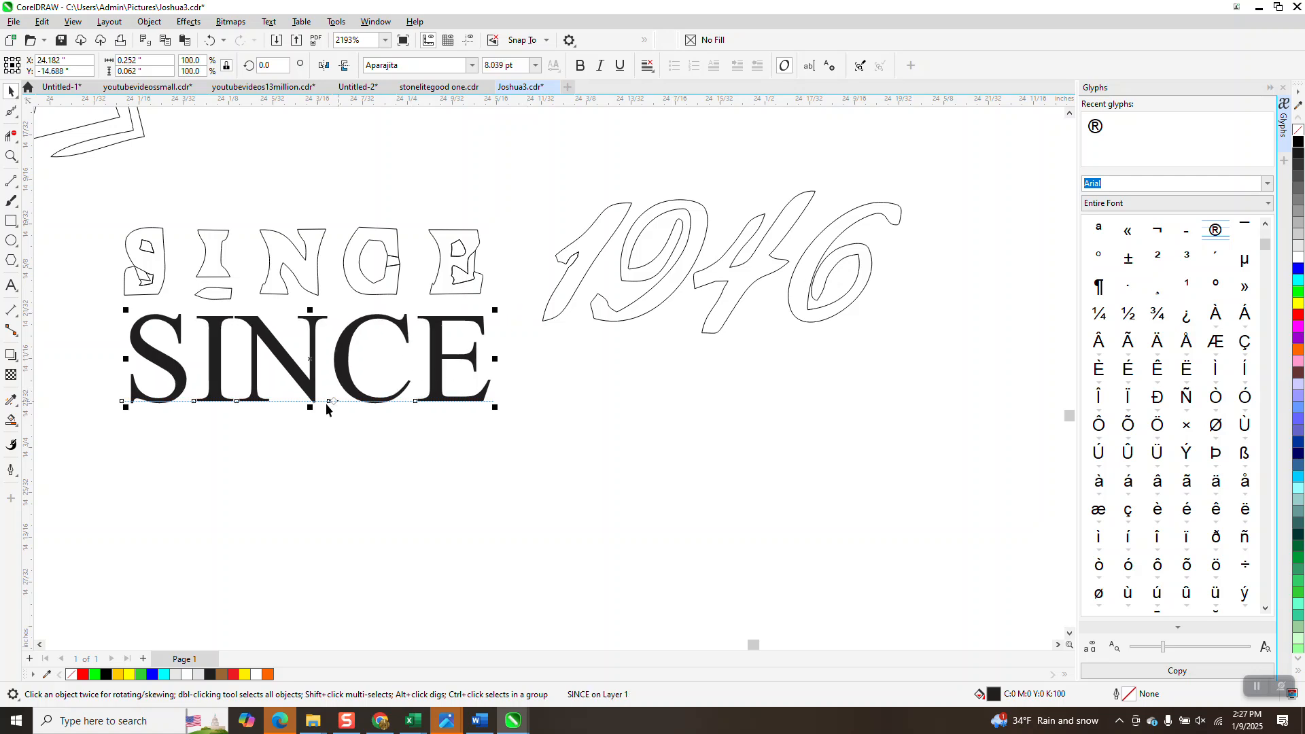
left_click_drag(310, 407, 310, 389)
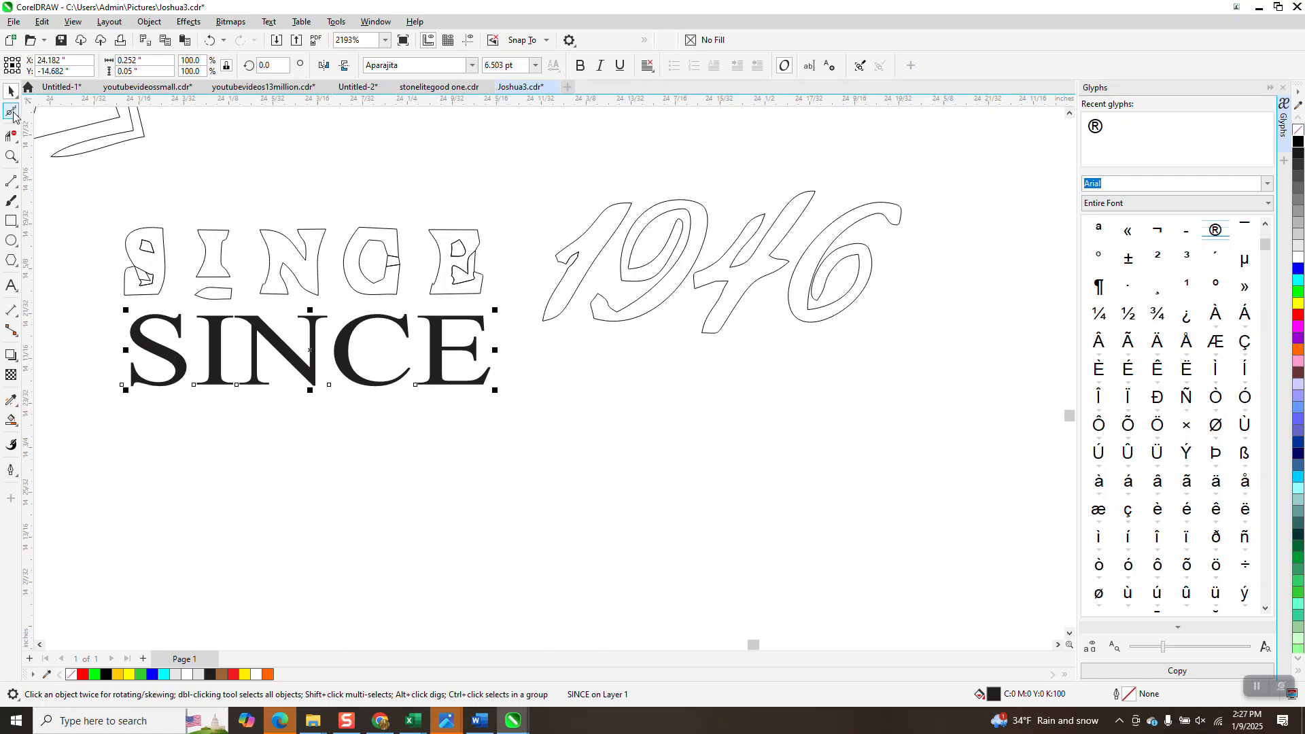
Try reducing only the letter I of the SINCE text to 3 pt with the Shape tool, and undo the size change.
left_click(13, 112)
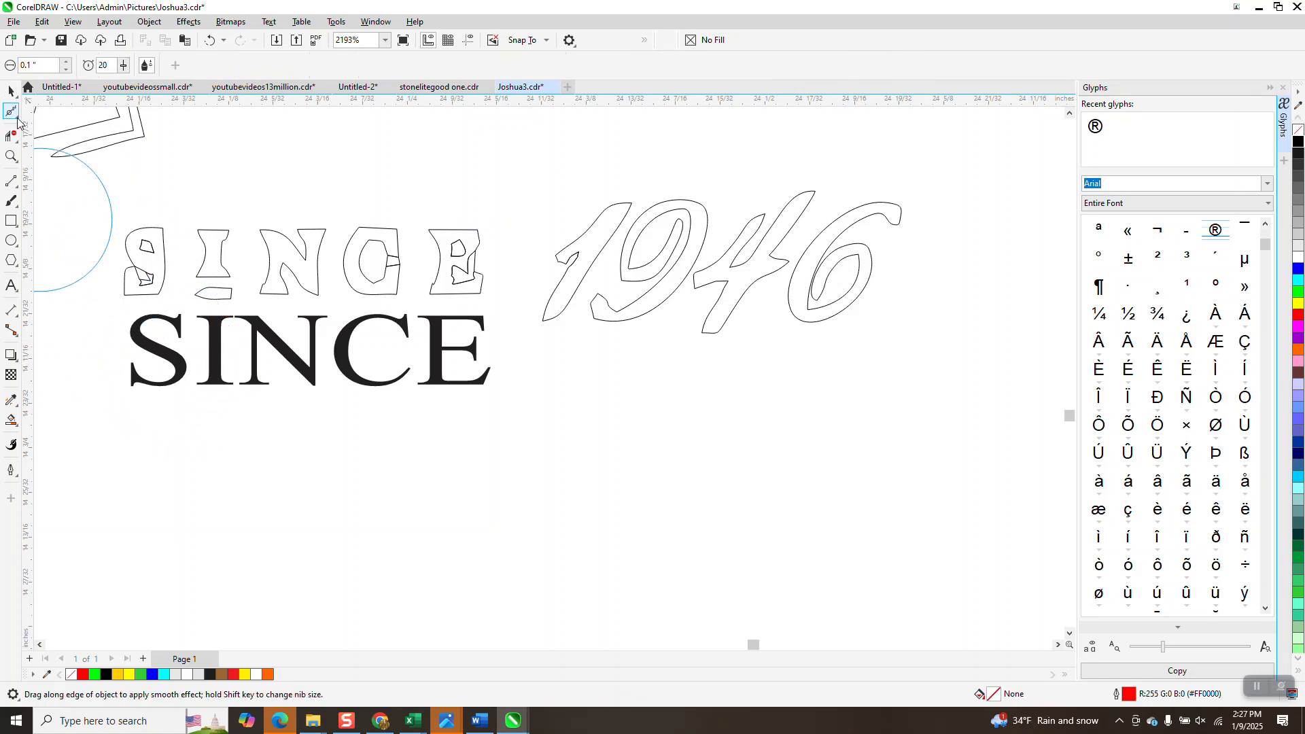
left_click(18, 118)
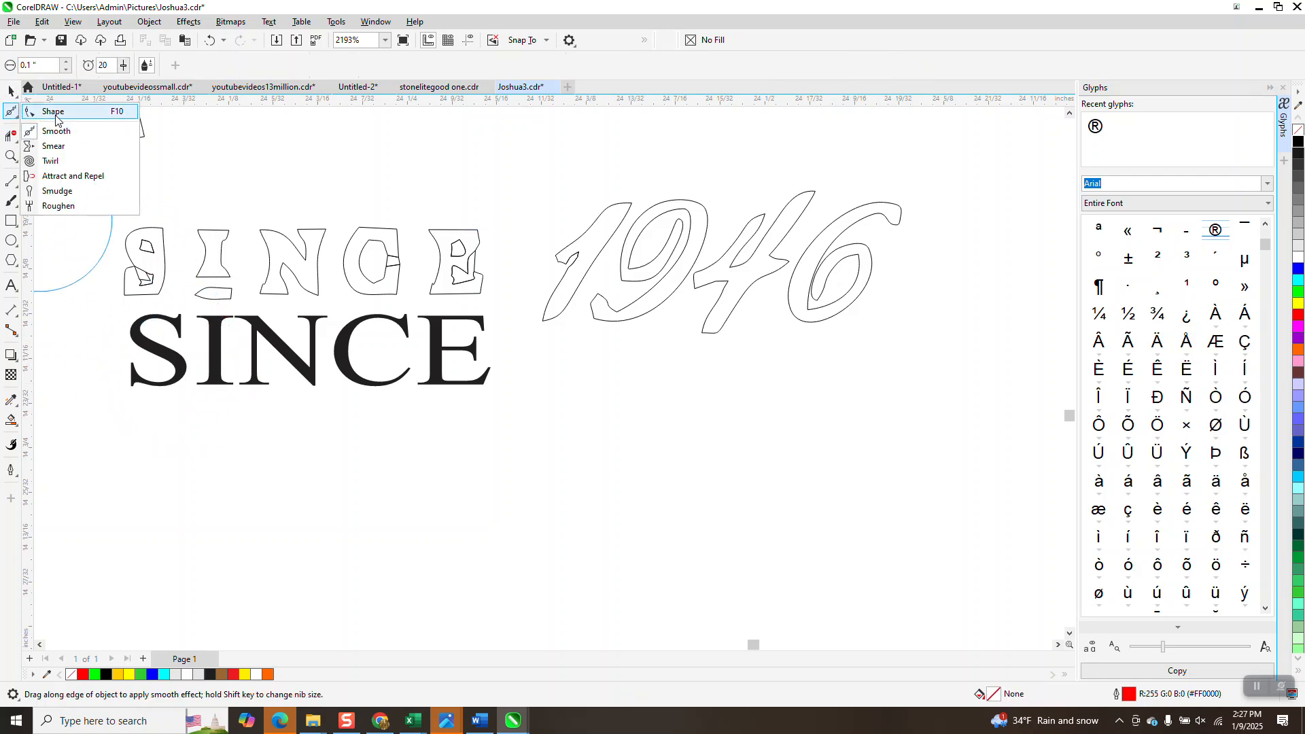
left_click(55, 111)
left_click(209, 385)
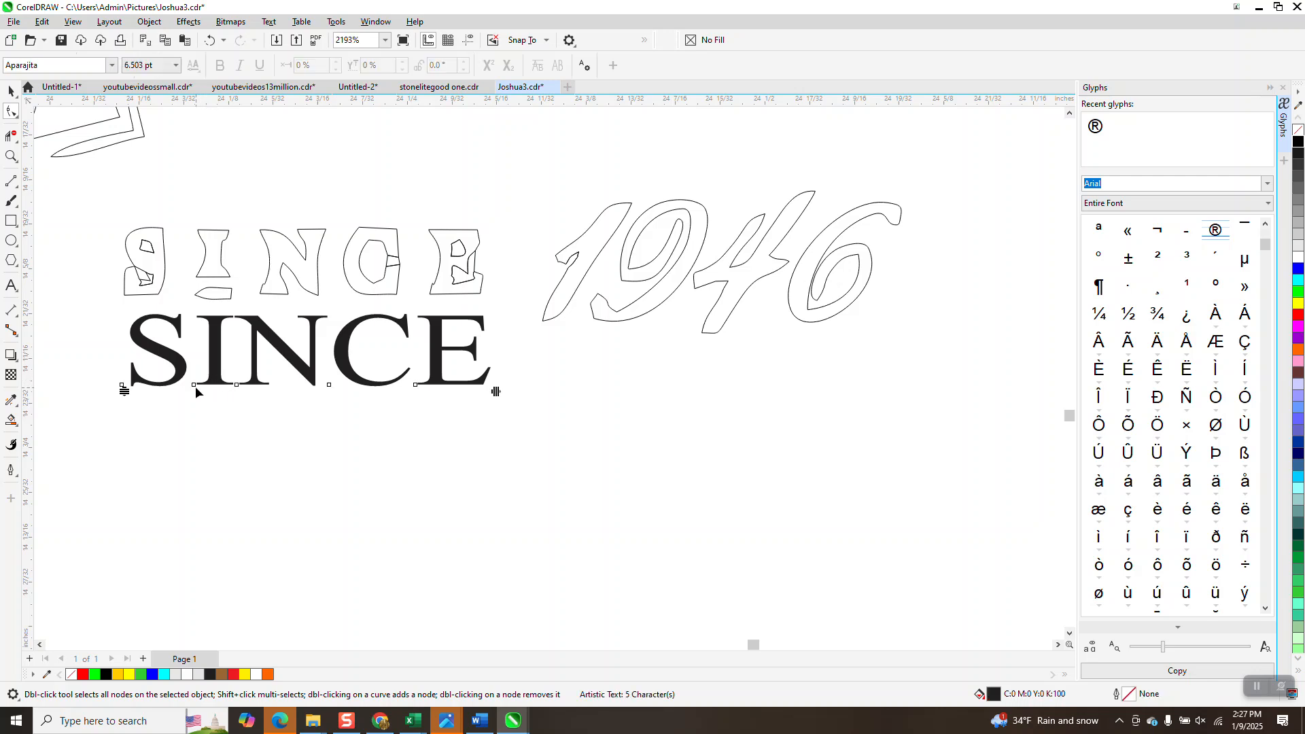
left_click(193, 385)
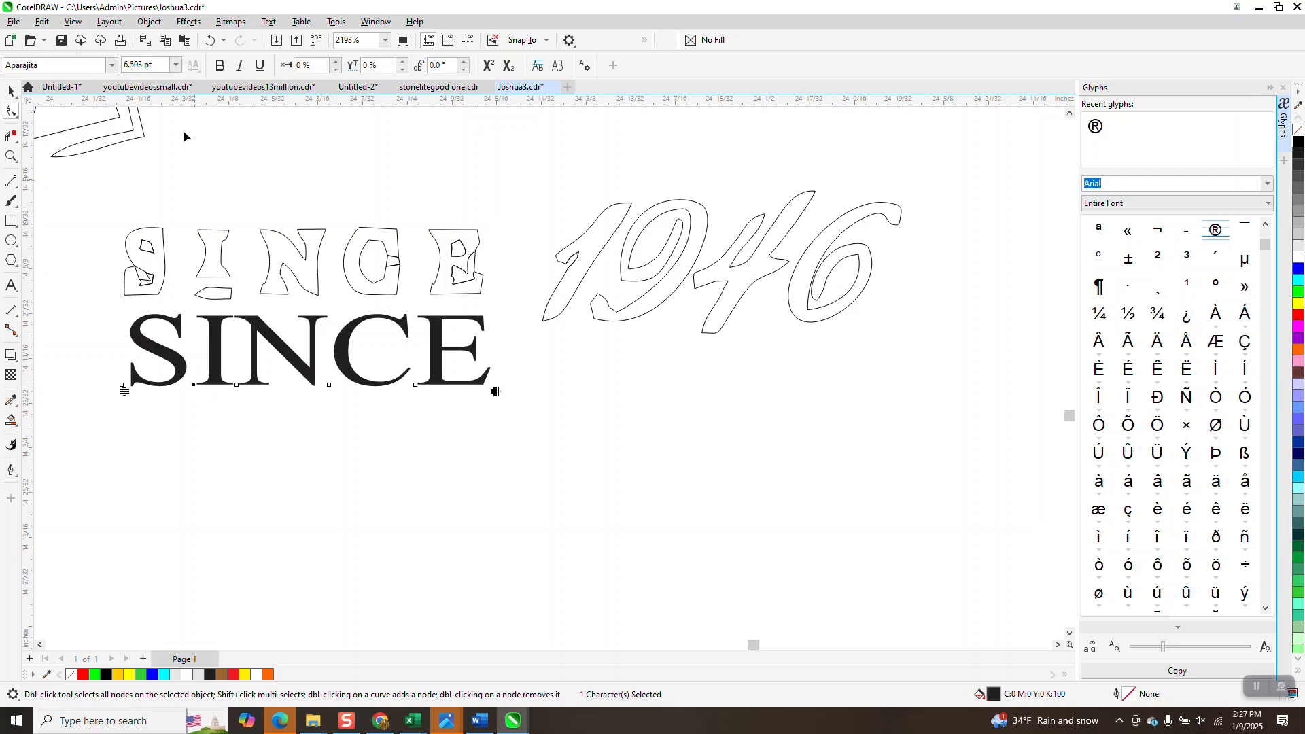
left_click(144, 64)
type("3")
key("Return")
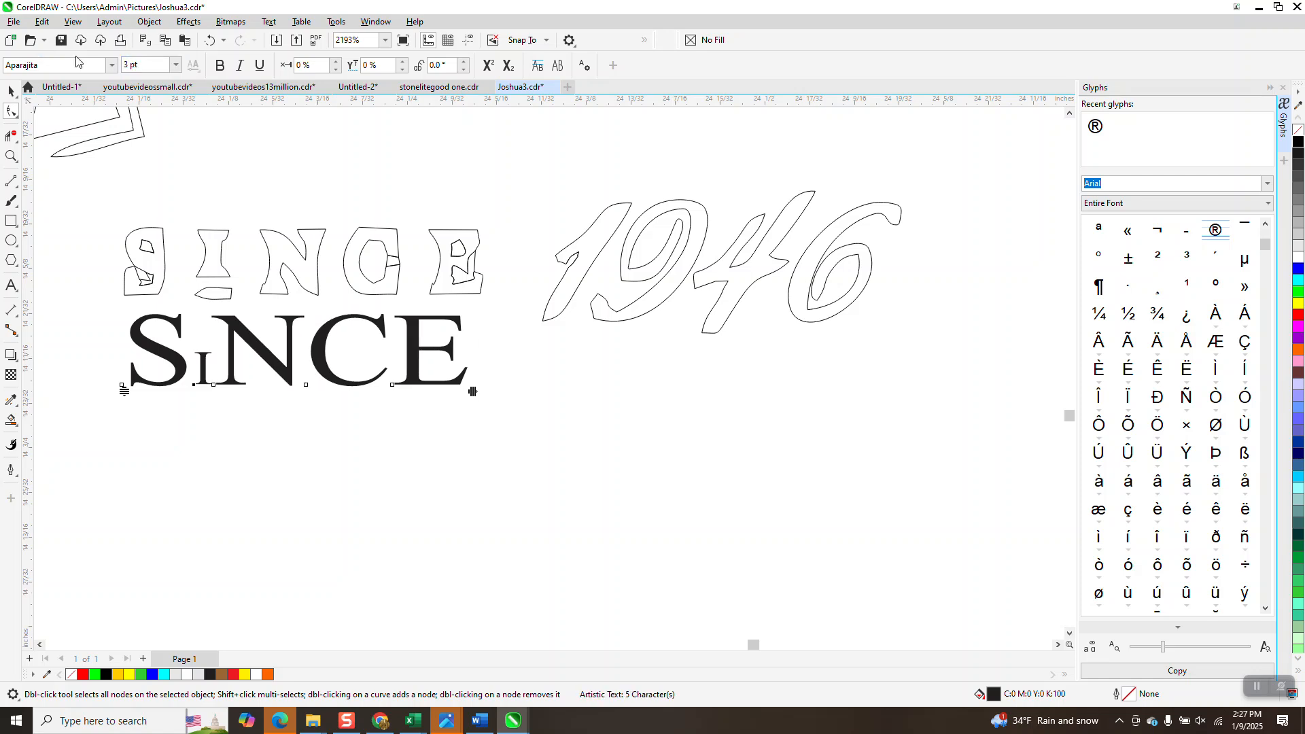
left_click(209, 40)
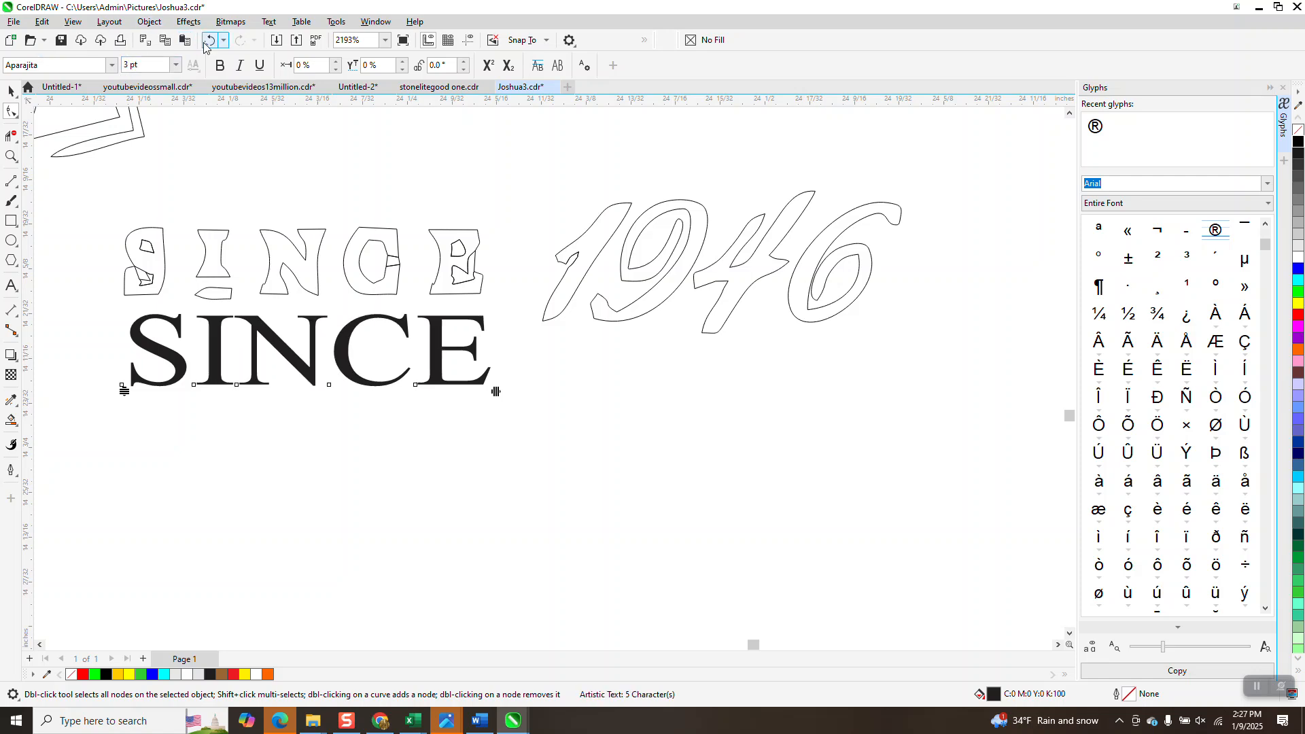
key("Return")
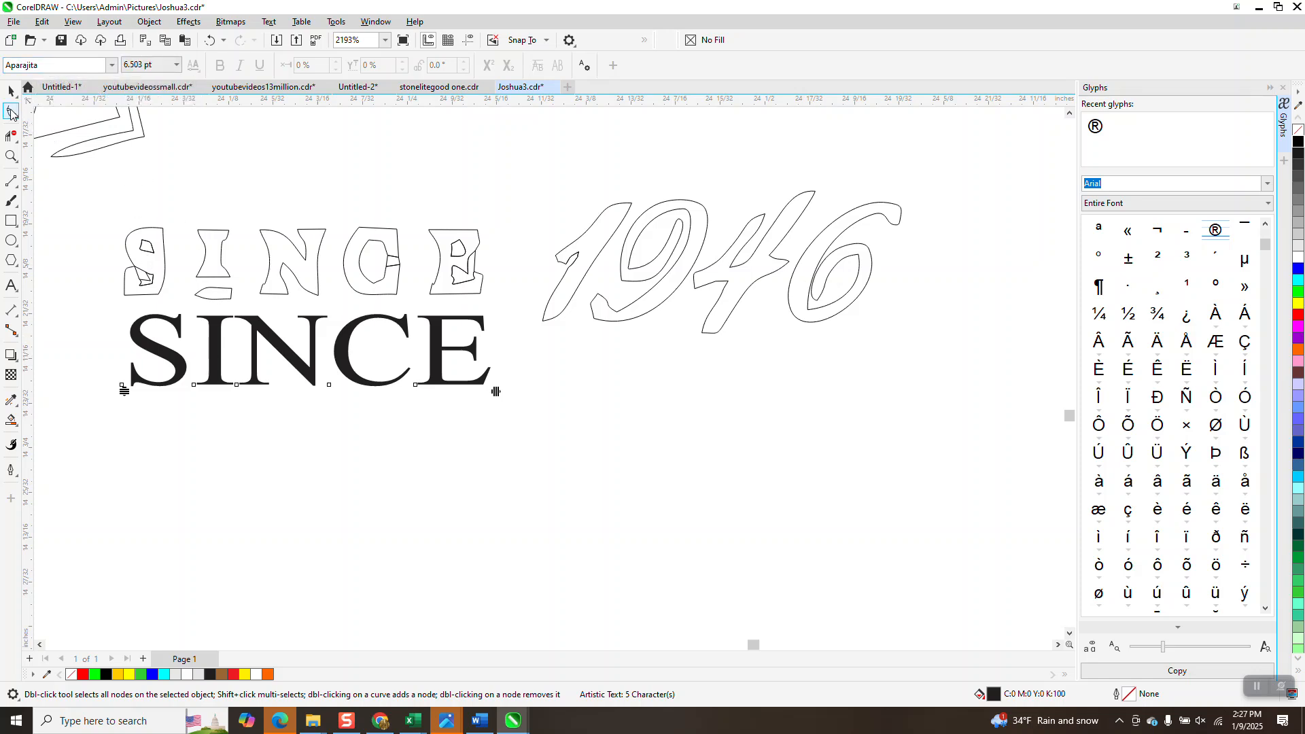
Set the size of only the letter I in the SINCE text to 4 pt.
left_click(194, 385)
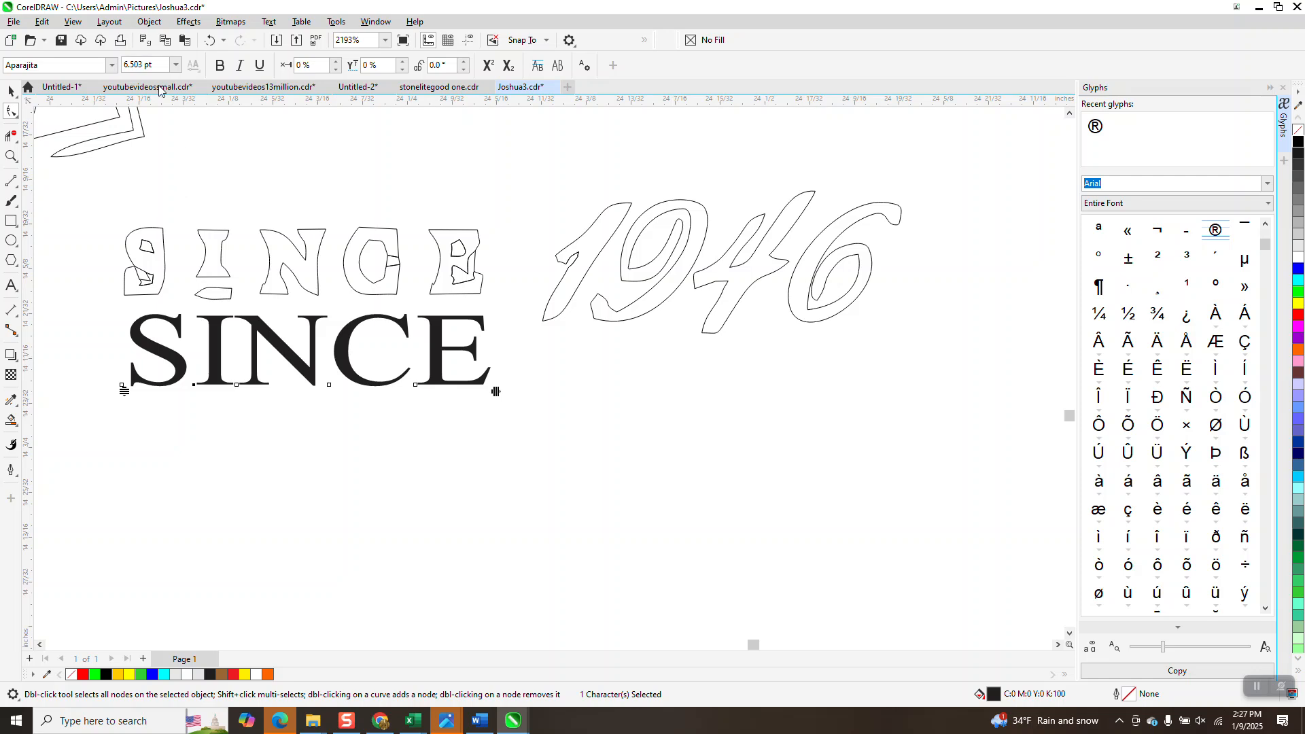
left_click(144, 65)
type("4")
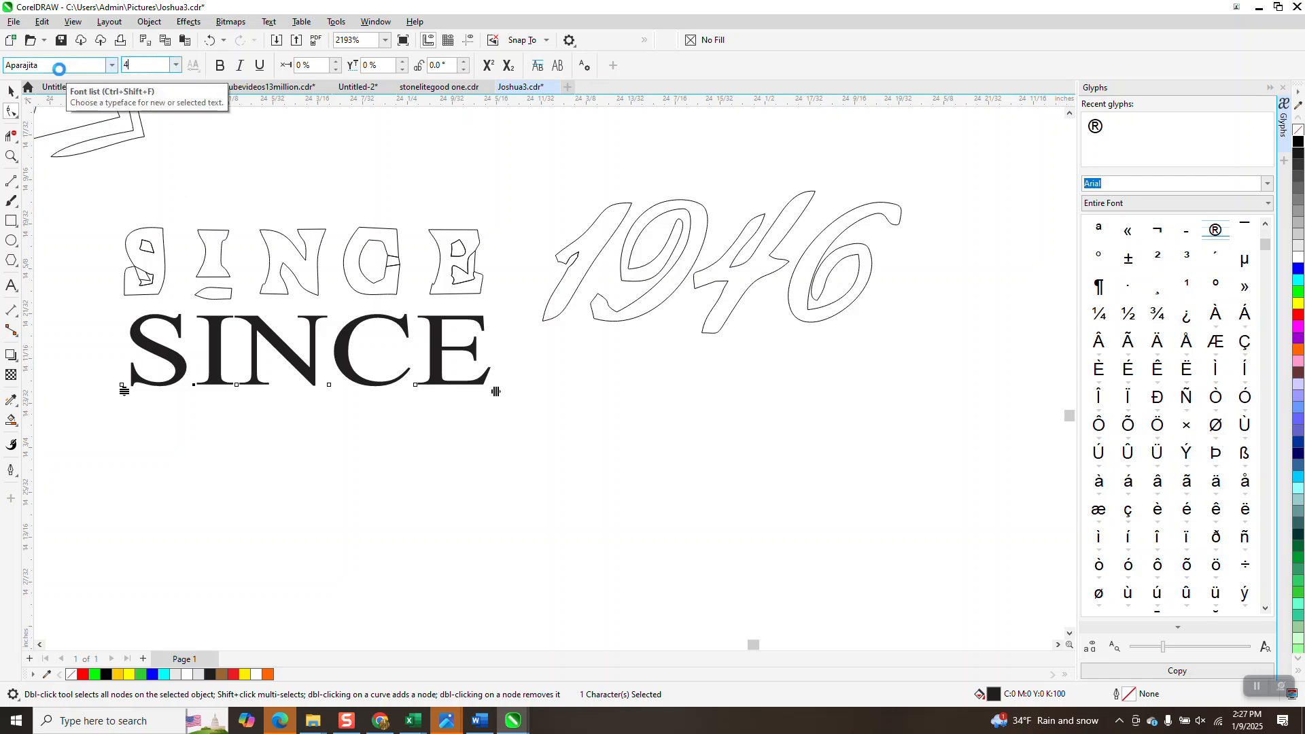
key("Return")
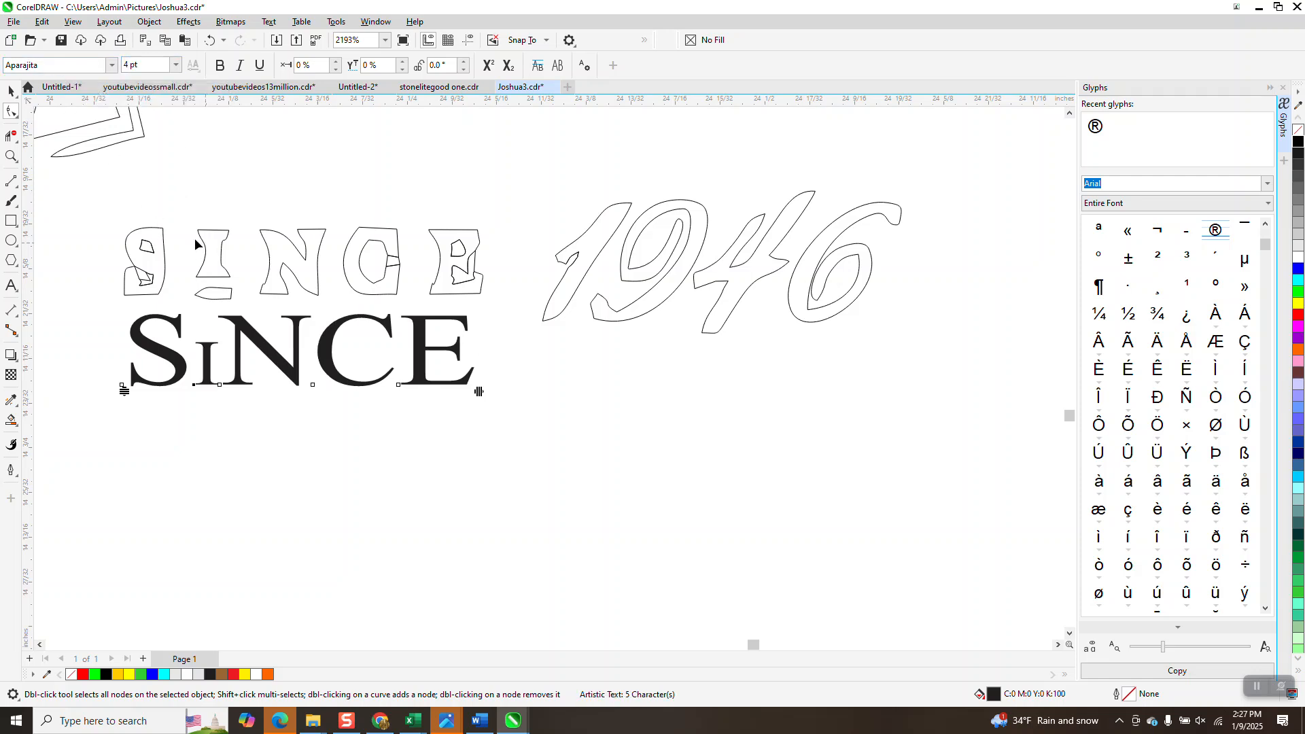
Try breaking the SINCE text apart into separate letters, and undo the break.
left_click(149, 21)
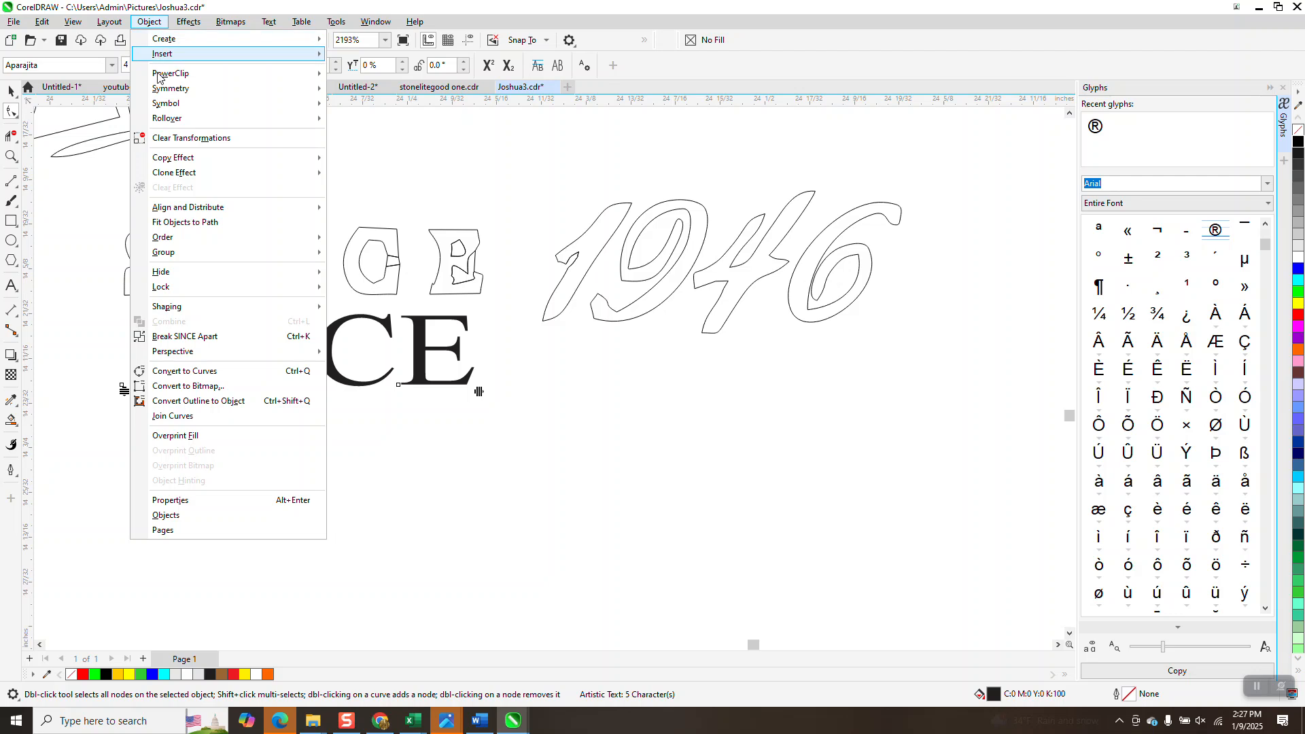
left_click(184, 337)
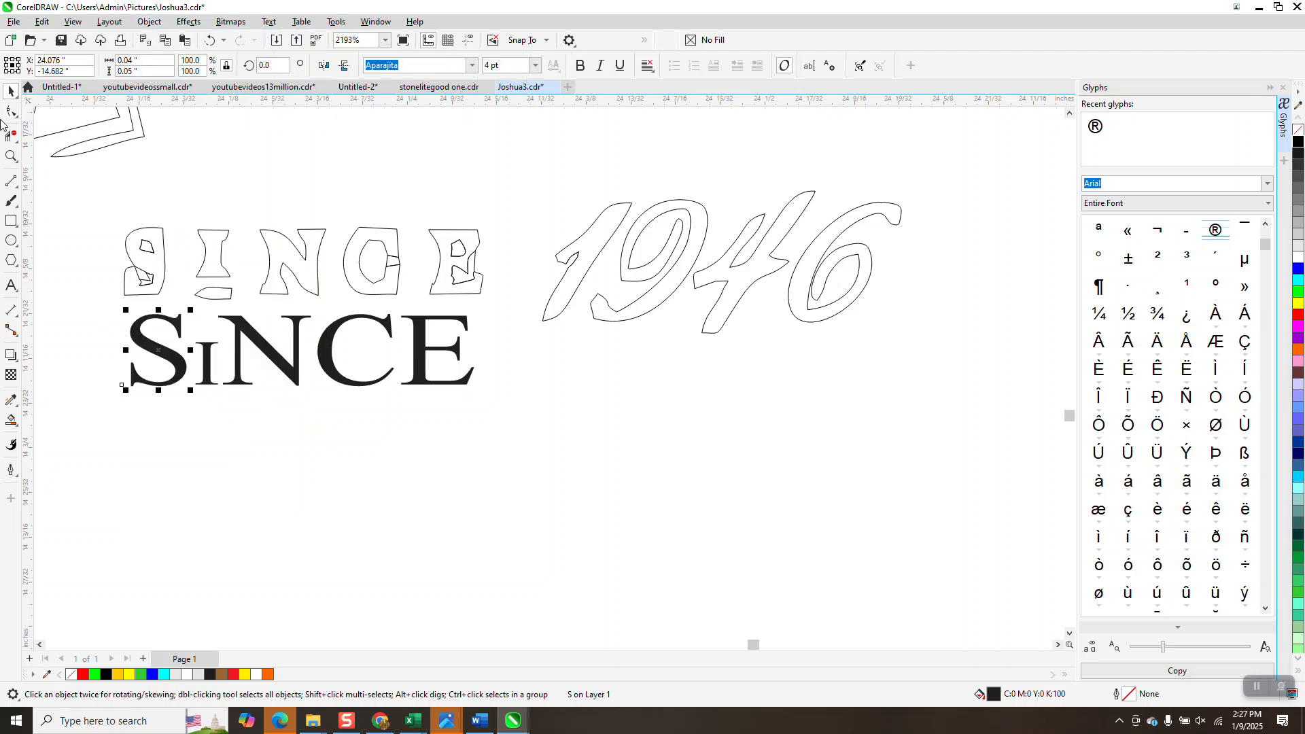
left_click(206, 354)
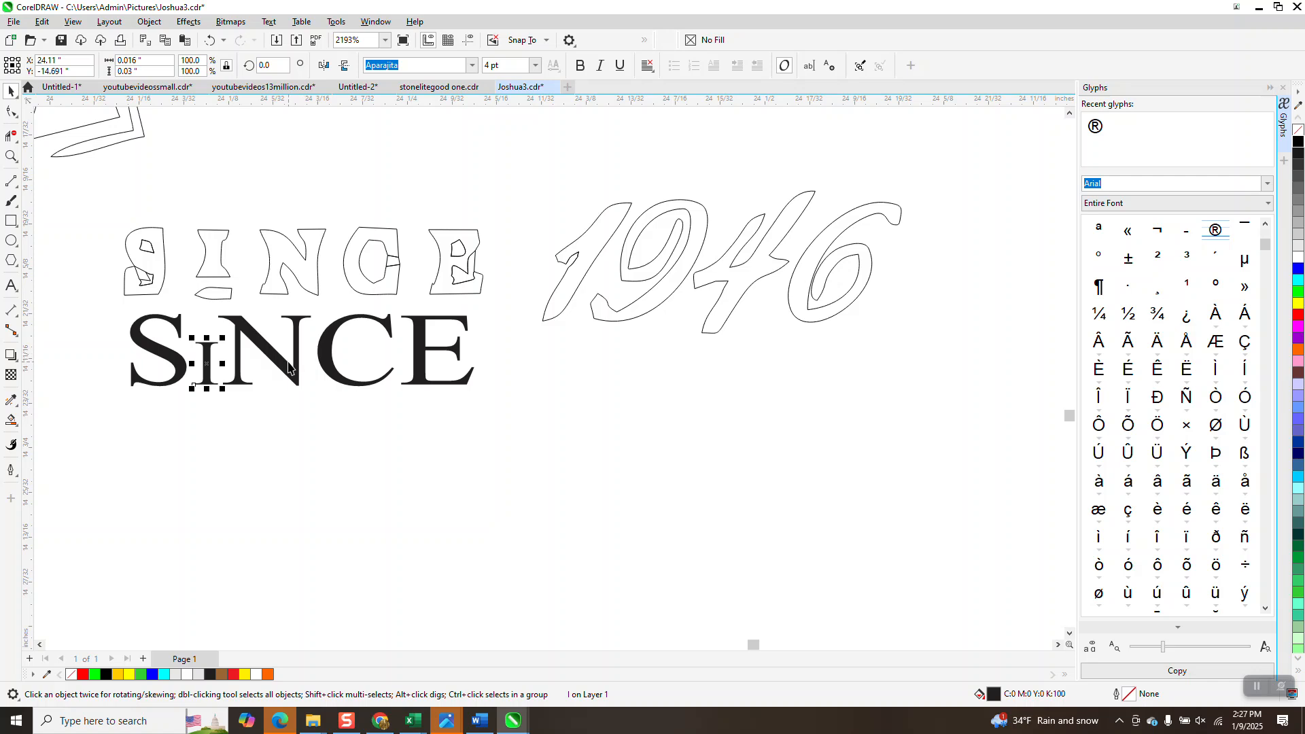
left_click(11, 112)
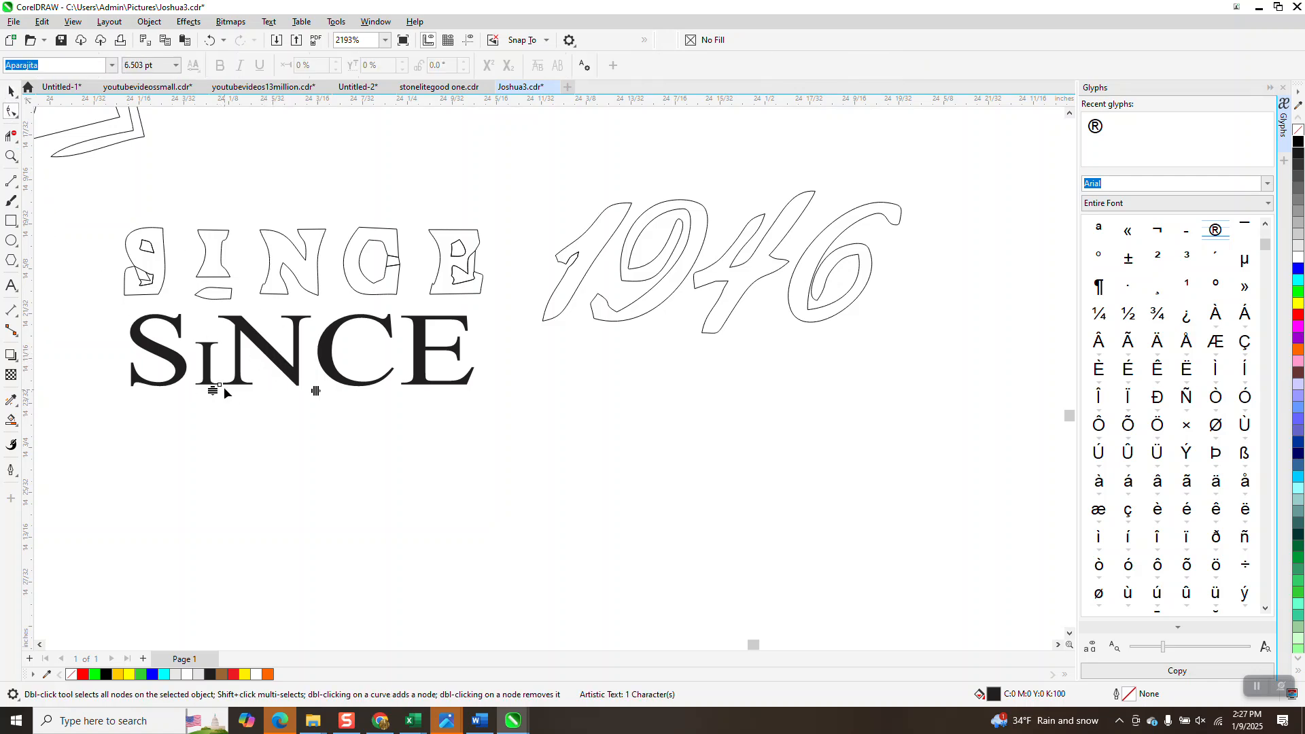
left_click(210, 40)
Set the nudge distance to 0.1 in for shifting the letters NCE.
left_click_drag(216, 366, 406, 402)
left_click_drag(217, 371, 261, 408)
left_click_drag(401, 398, 404, 398)
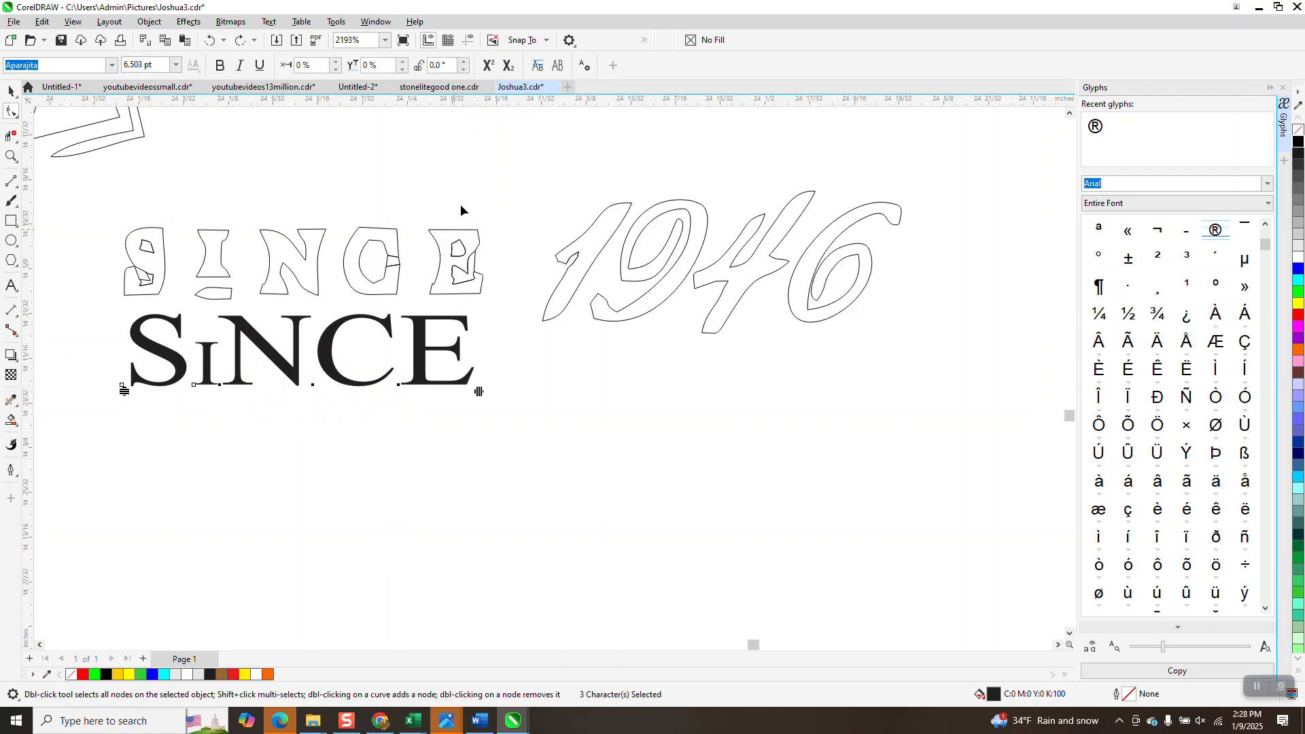
left_click(11, 90)
left_click(386, 125)
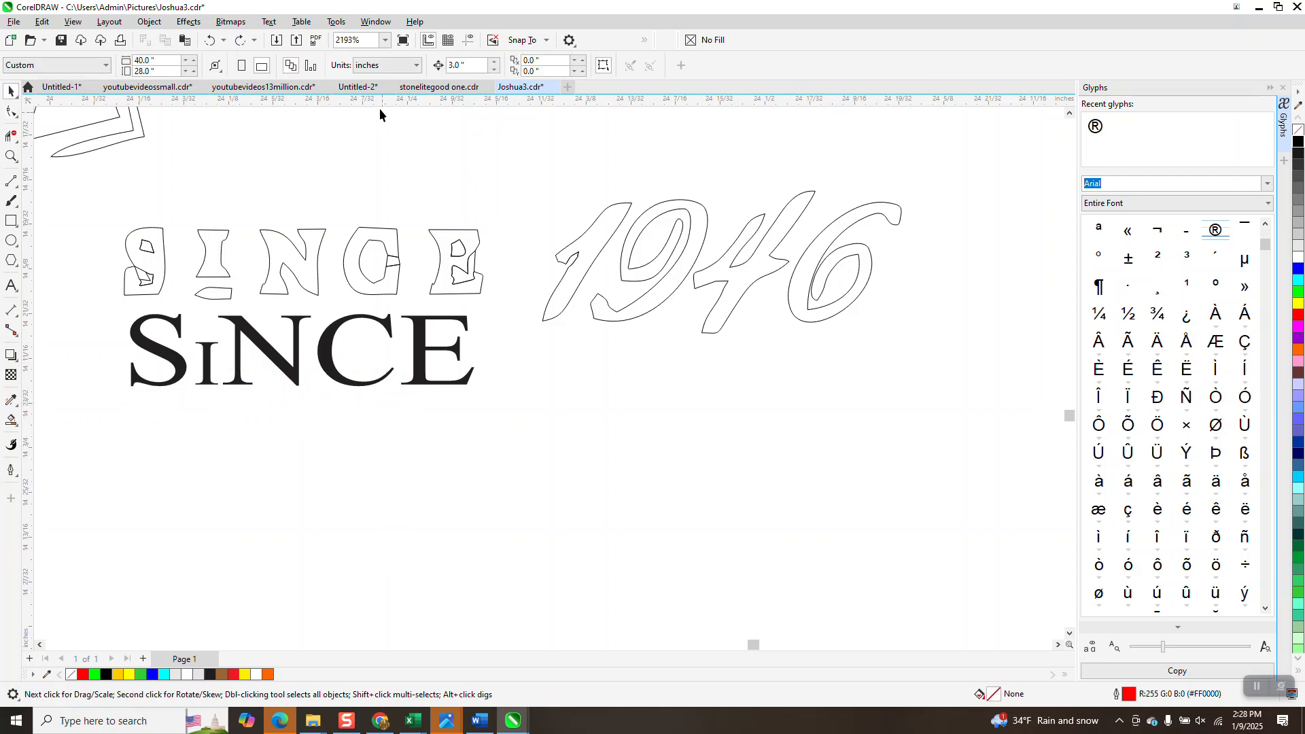
left_click(469, 64)
key("BackSpace")
type(".1")
Try nudging the letters NCE to the right by one 0.1 in increment, and undo the move.
left_click(11, 110)
left_click(294, 319)
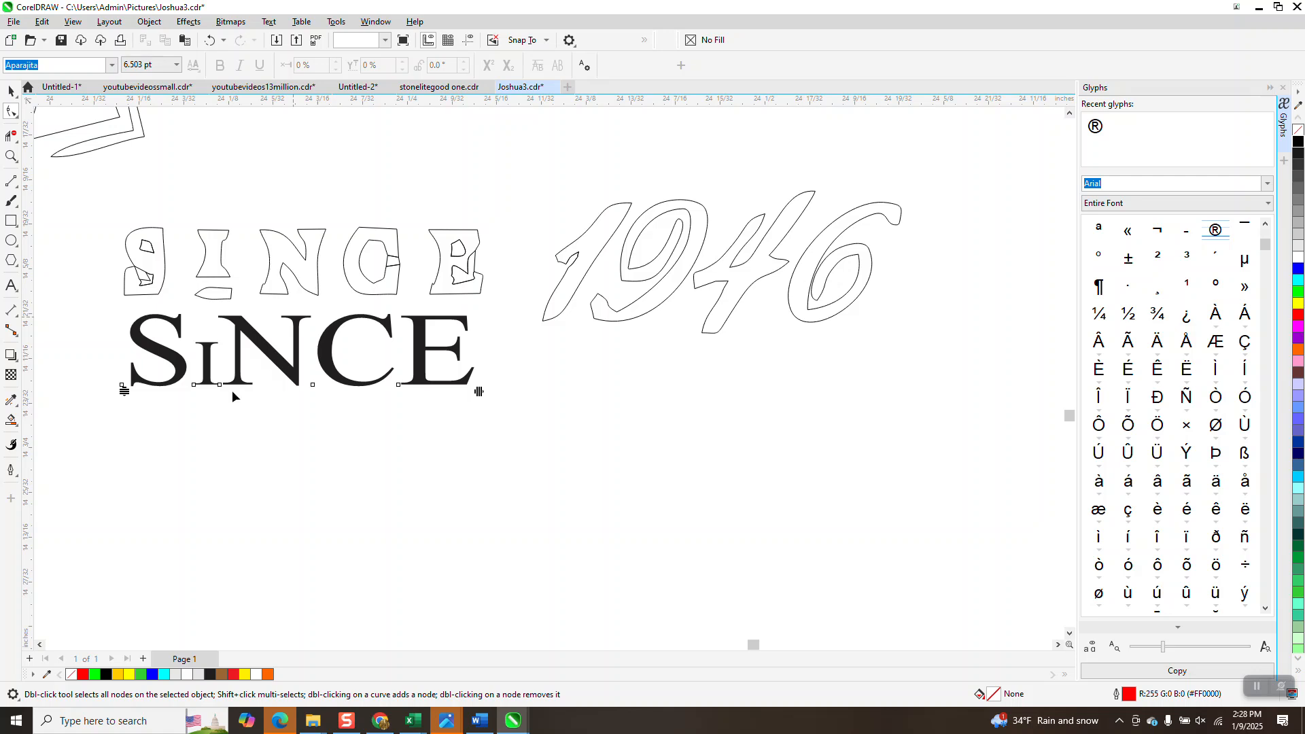
left_click_drag(218, 368, 420, 406)
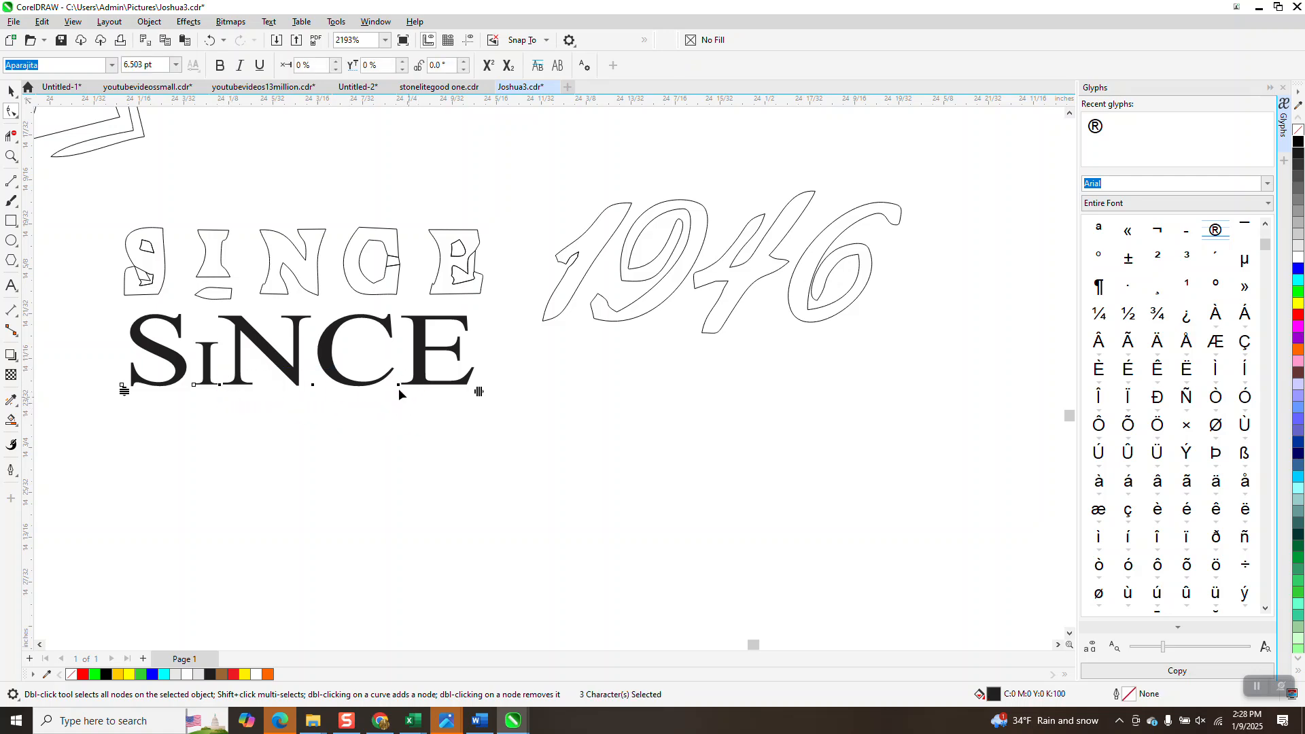
key("Right")
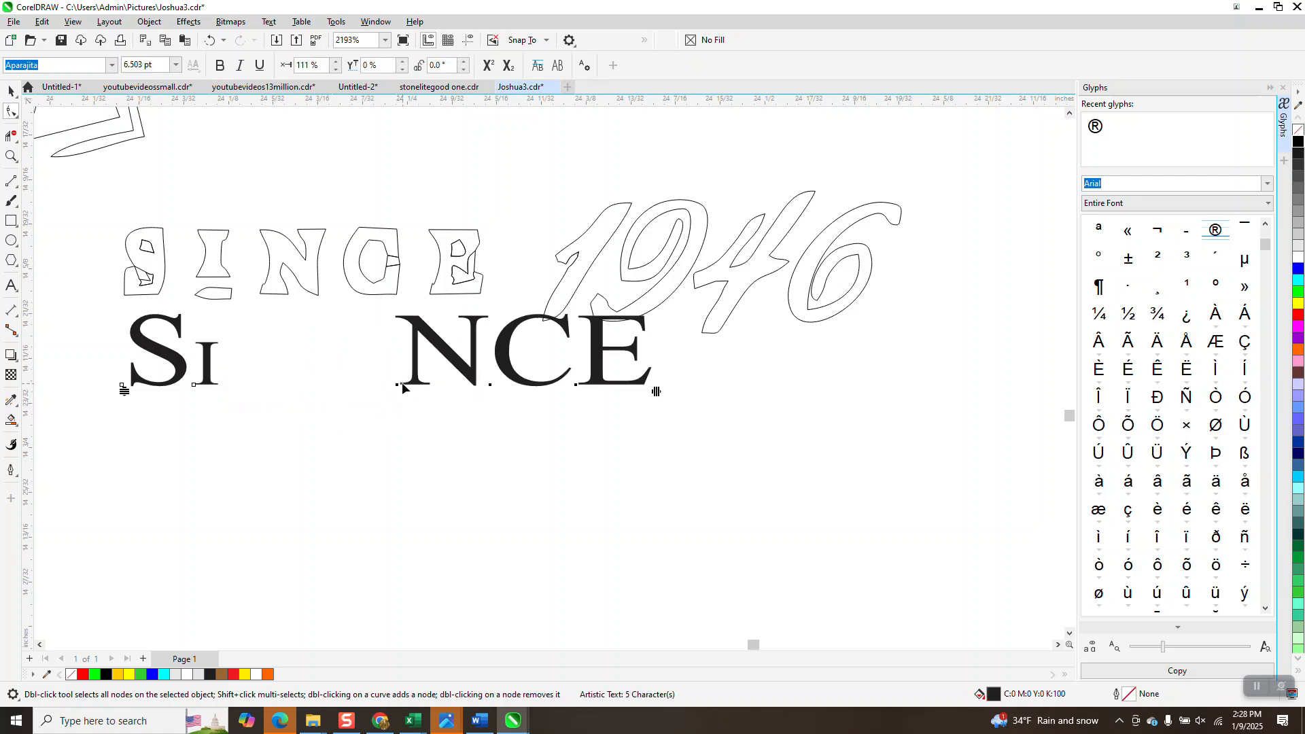
key("ctrl+z")
left_click(394, 161)
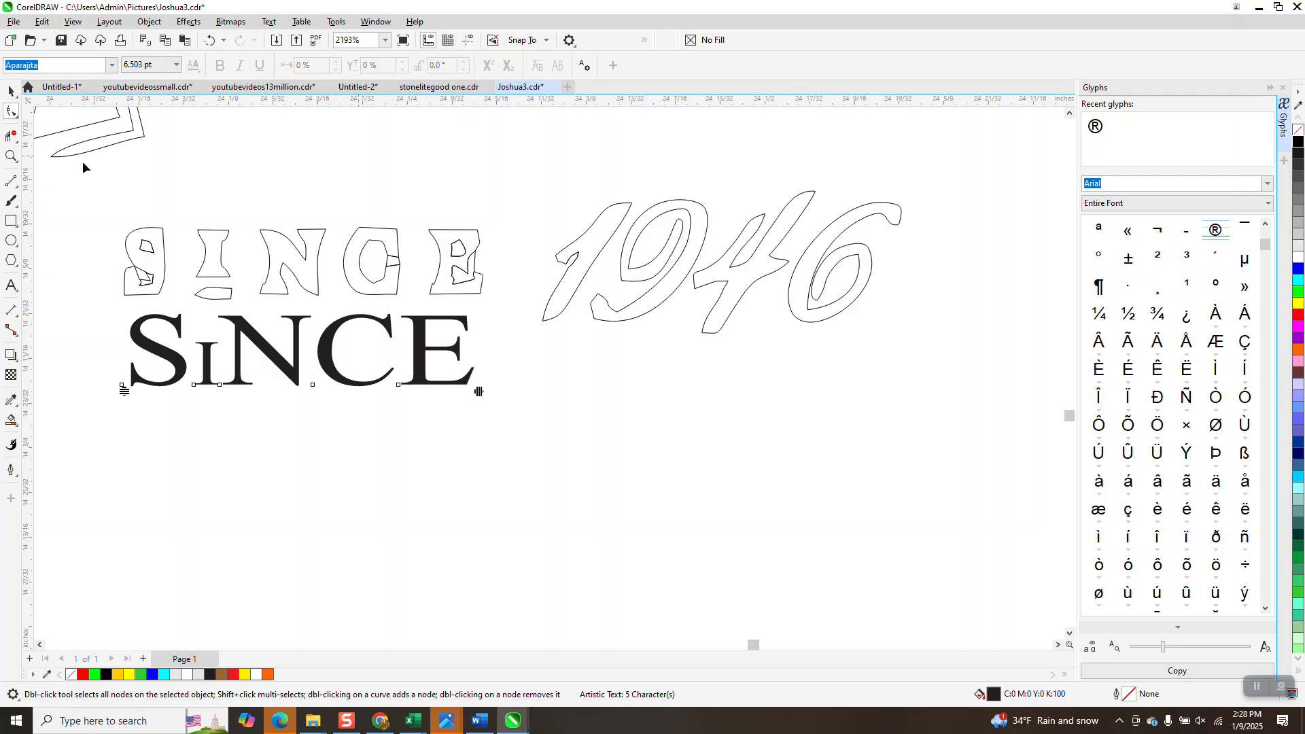
Set the nudge distance to 0.01 in and nudge the letters NCE one increment to the right, away from the small I.
left_click(11, 91)
left_click(446, 134)
type(".01")
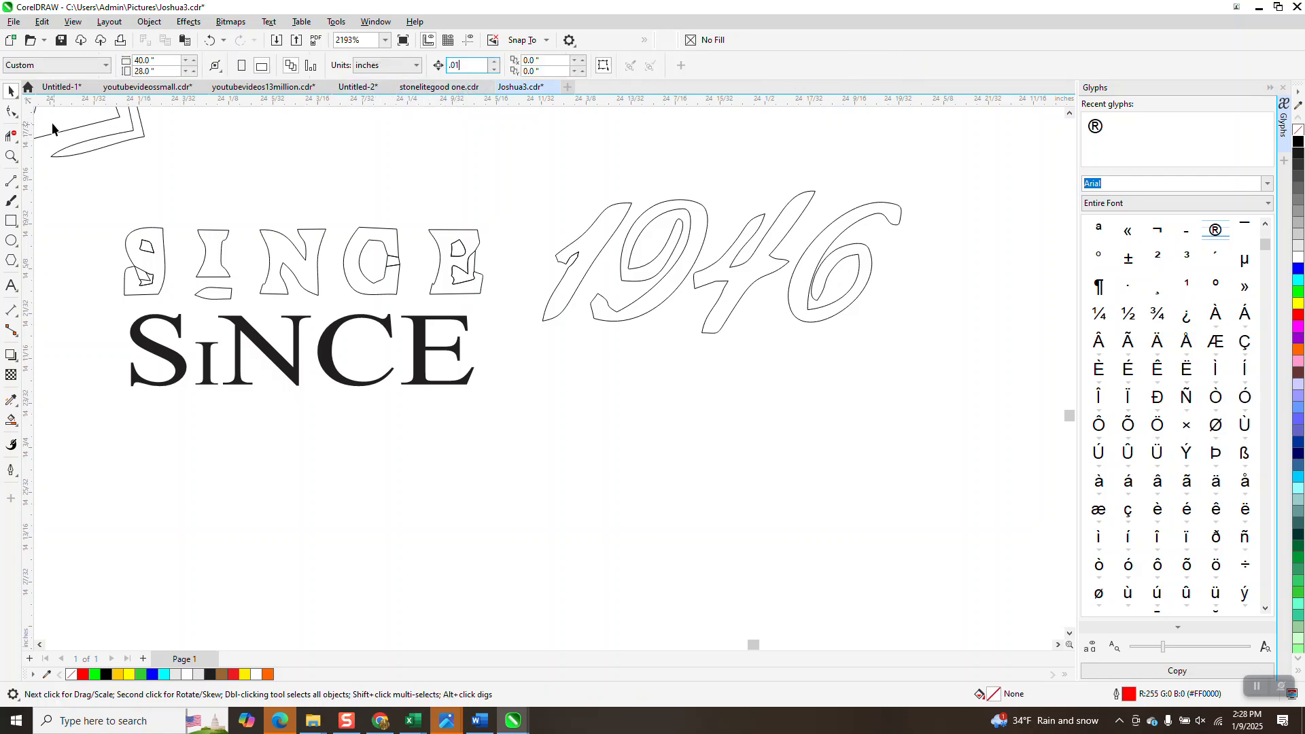
left_click(11, 111)
left_click(282, 357)
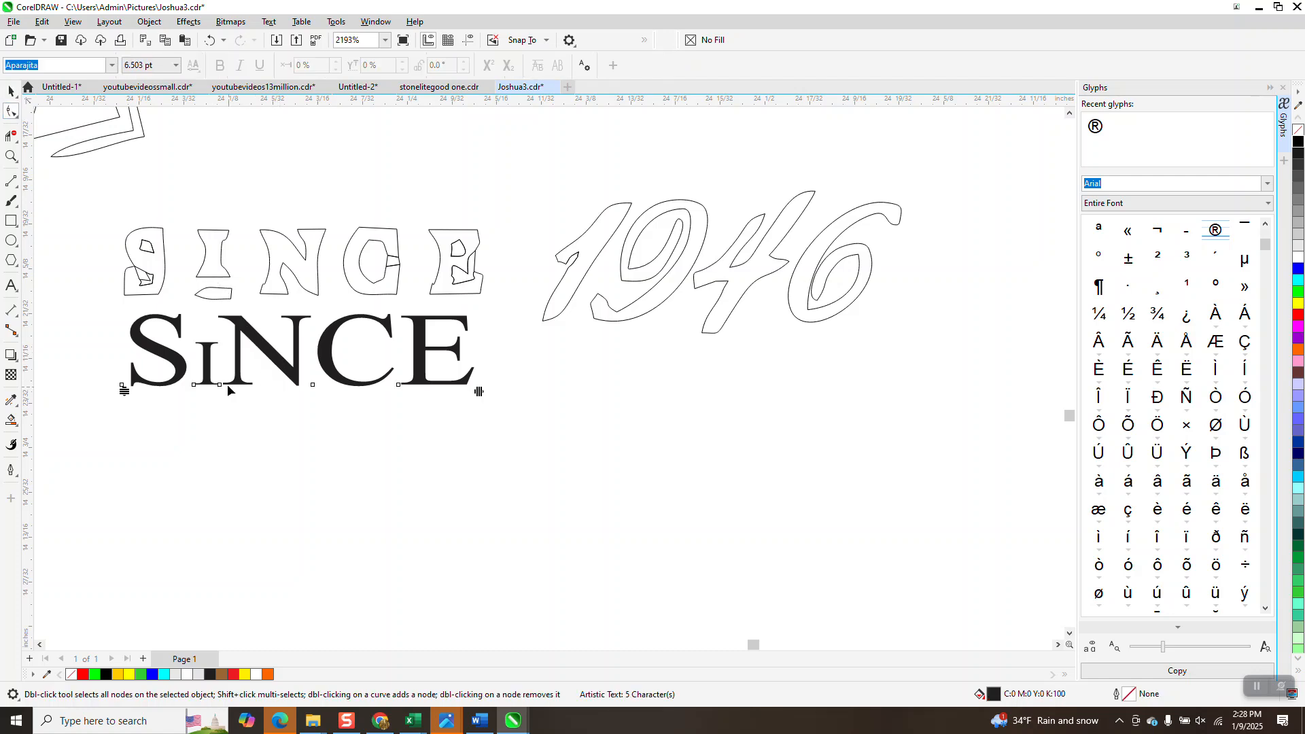
left_click_drag(221, 385, 225, 388)
left_click_drag(366, 406, 422, 410)
key("Right")
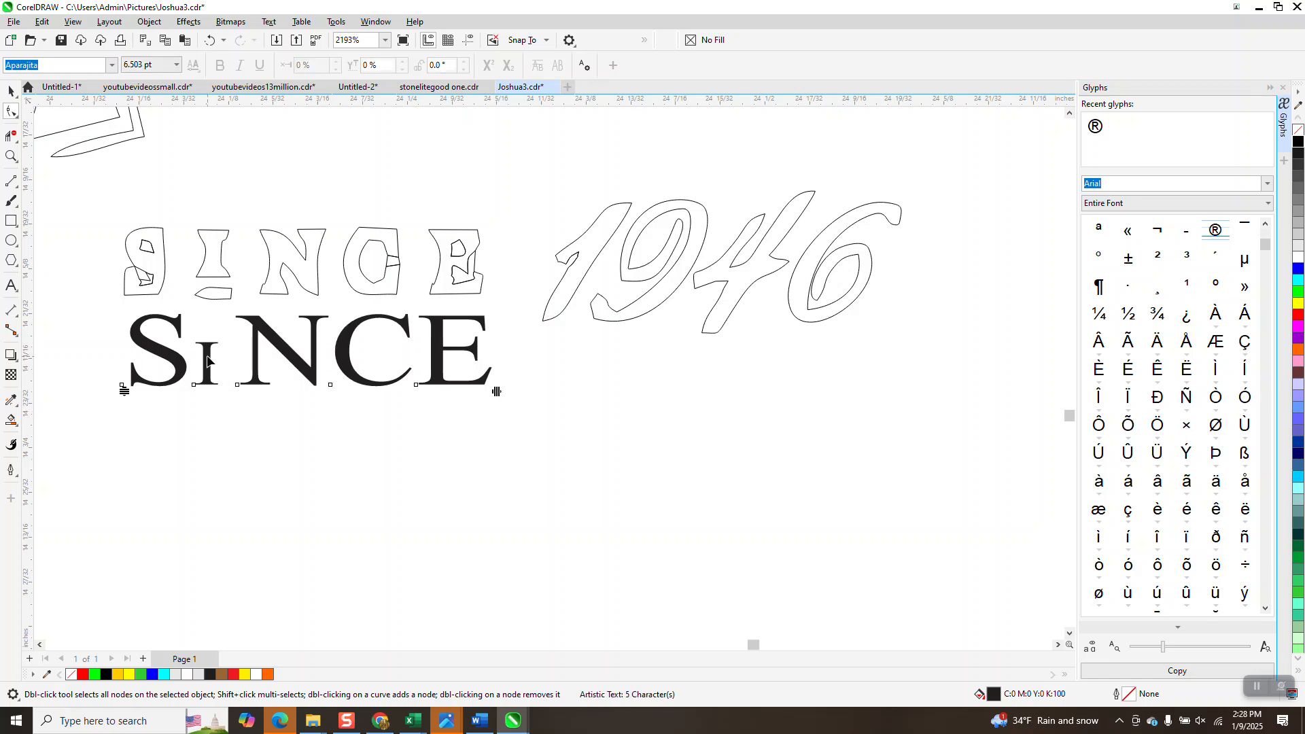
Shift the small letter I slightly to the right between the S and the N, with a horizontal offset of about 3%.
left_click(11, 156)
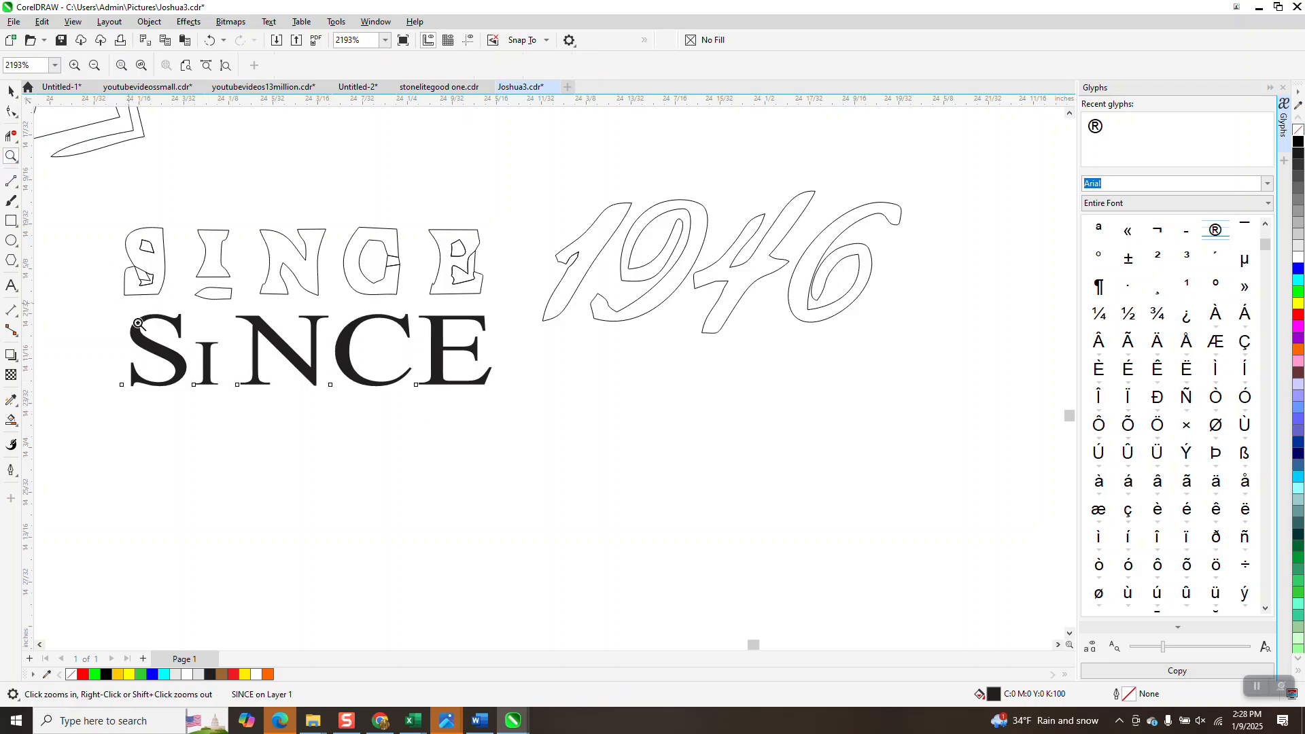
left_click_drag(130, 305, 302, 411)
key("F10")
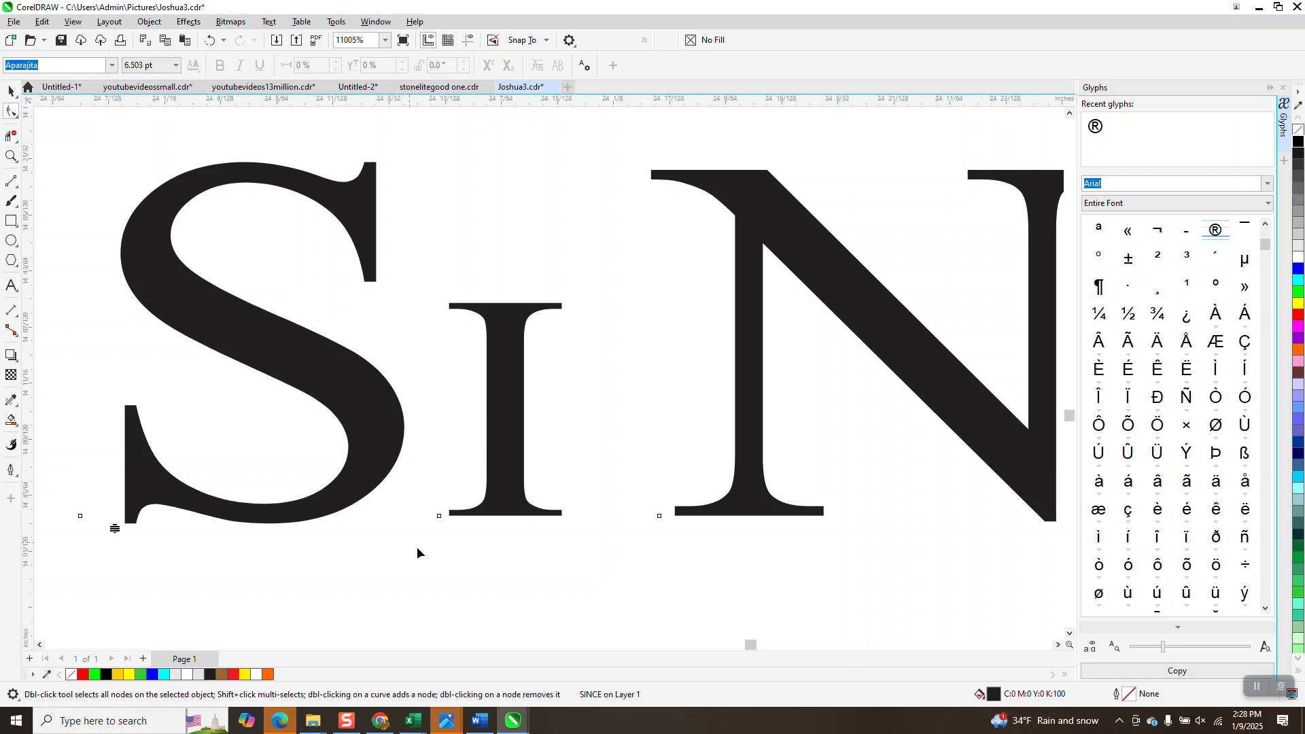
left_click(440, 516)
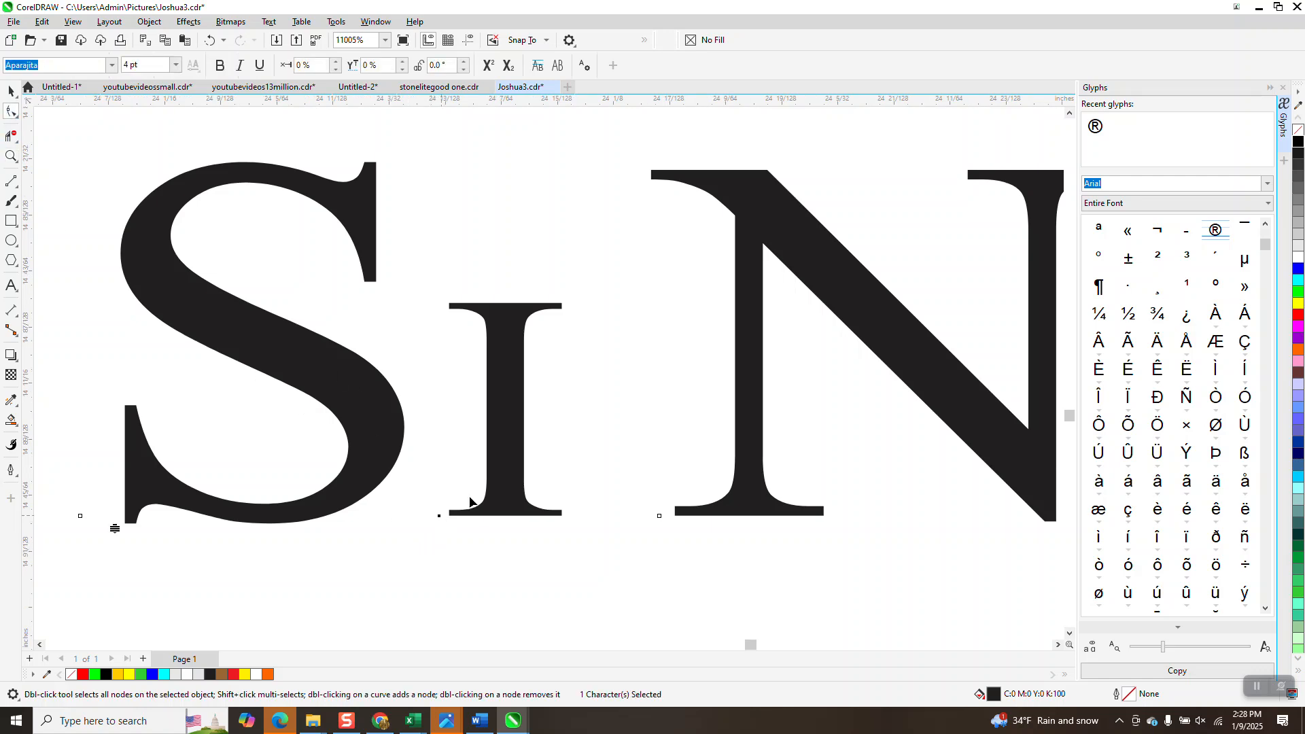
left_click_drag(439, 518, 455, 516)
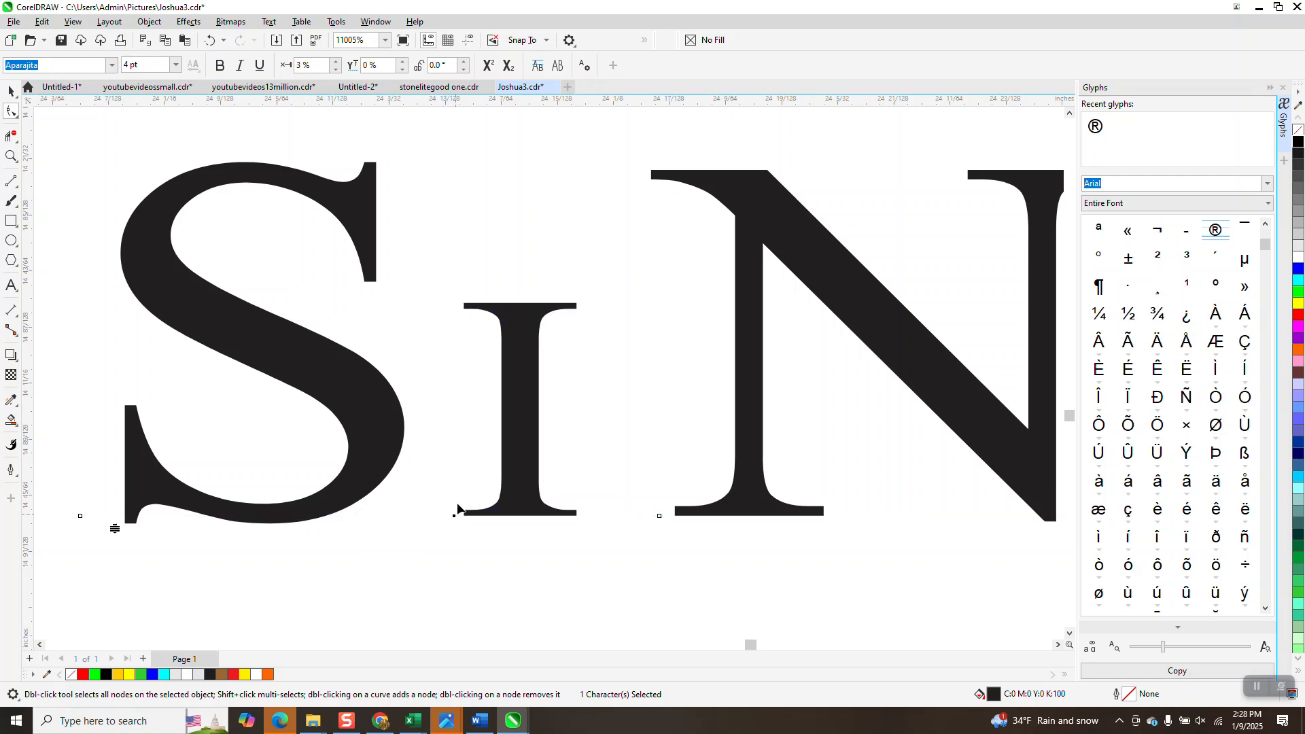
Break the SINCE text apart into individual letters.
left_click(150, 21)
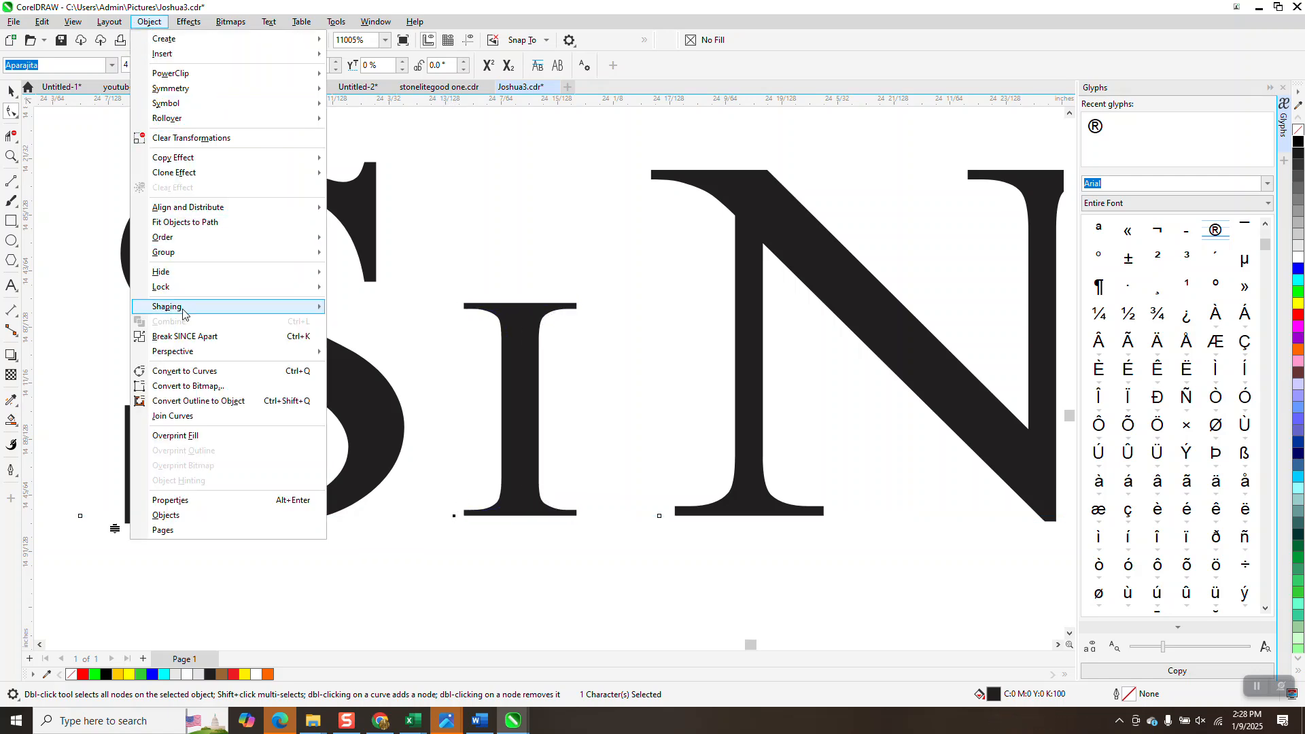
left_click(194, 338)
left_click(11, 93)
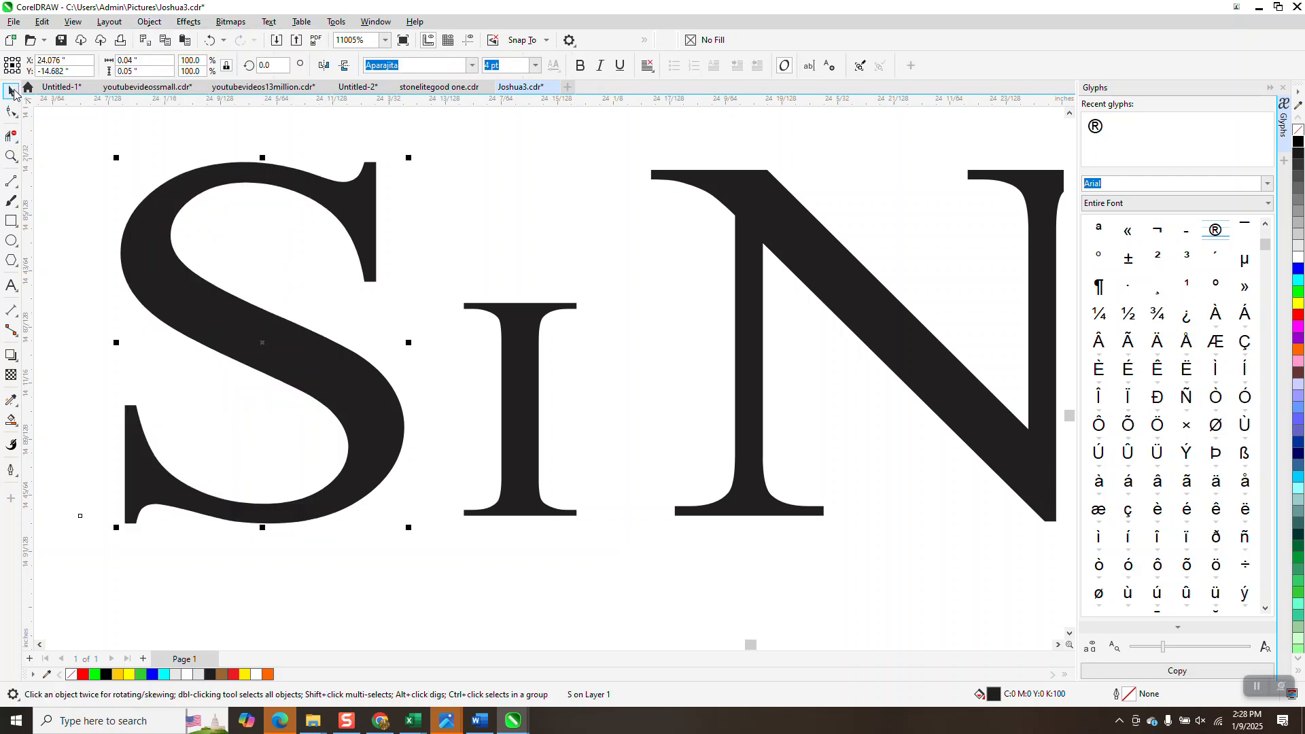
Try nudging the small letter I up with a nudge distance of 0.05 in, and move it back down.
left_click(463, 131)
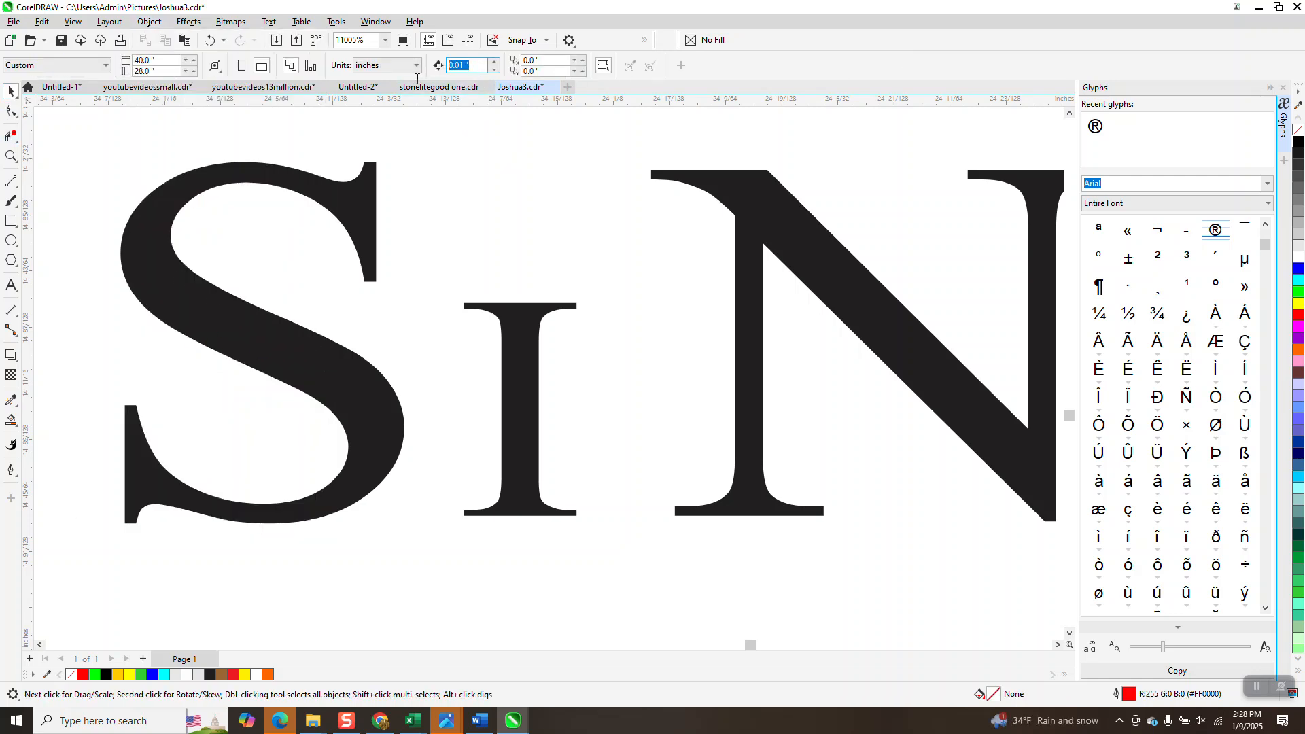
type(".05")
left_click(526, 349)
key("Up")
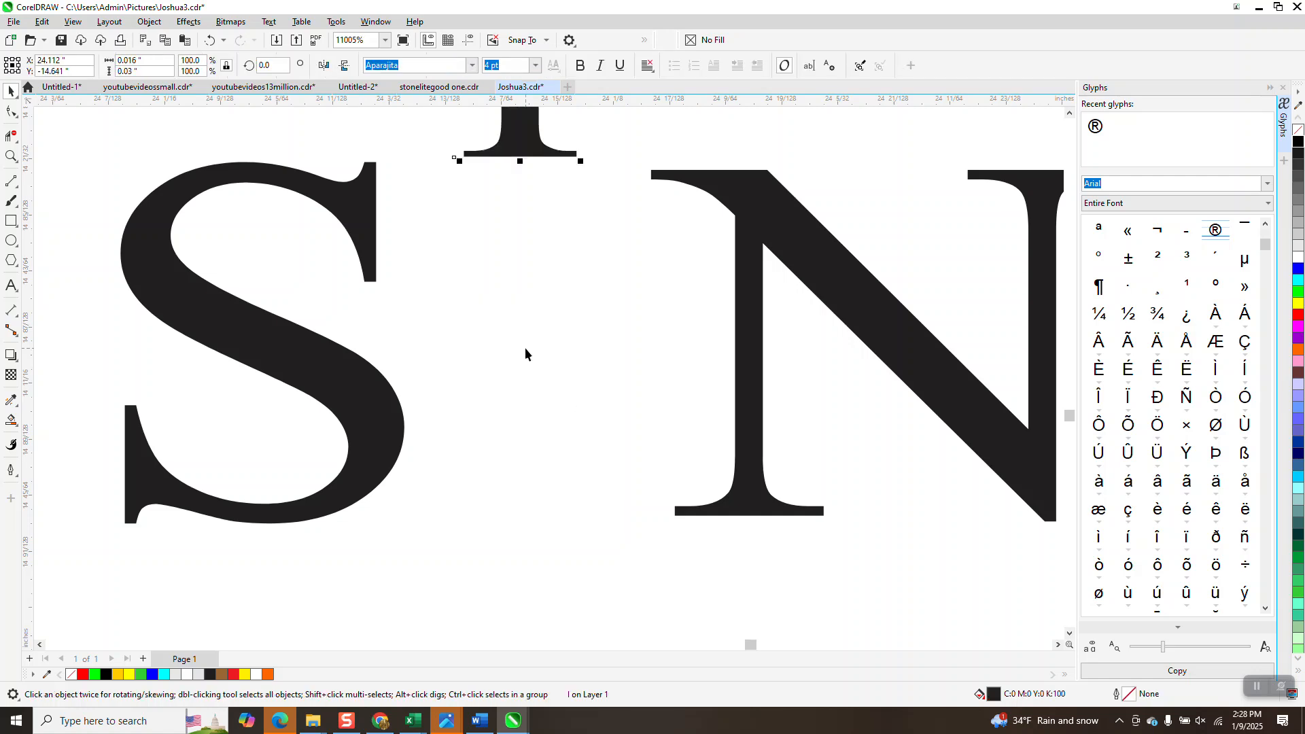
key("Down")
Raise the small letter I so its top lines up with the top of the N along a horizontal guideline.
left_click_drag(537, 371, 528, 235)
left_click_drag(612, 163, 615, 170)
left_click(513, 246)
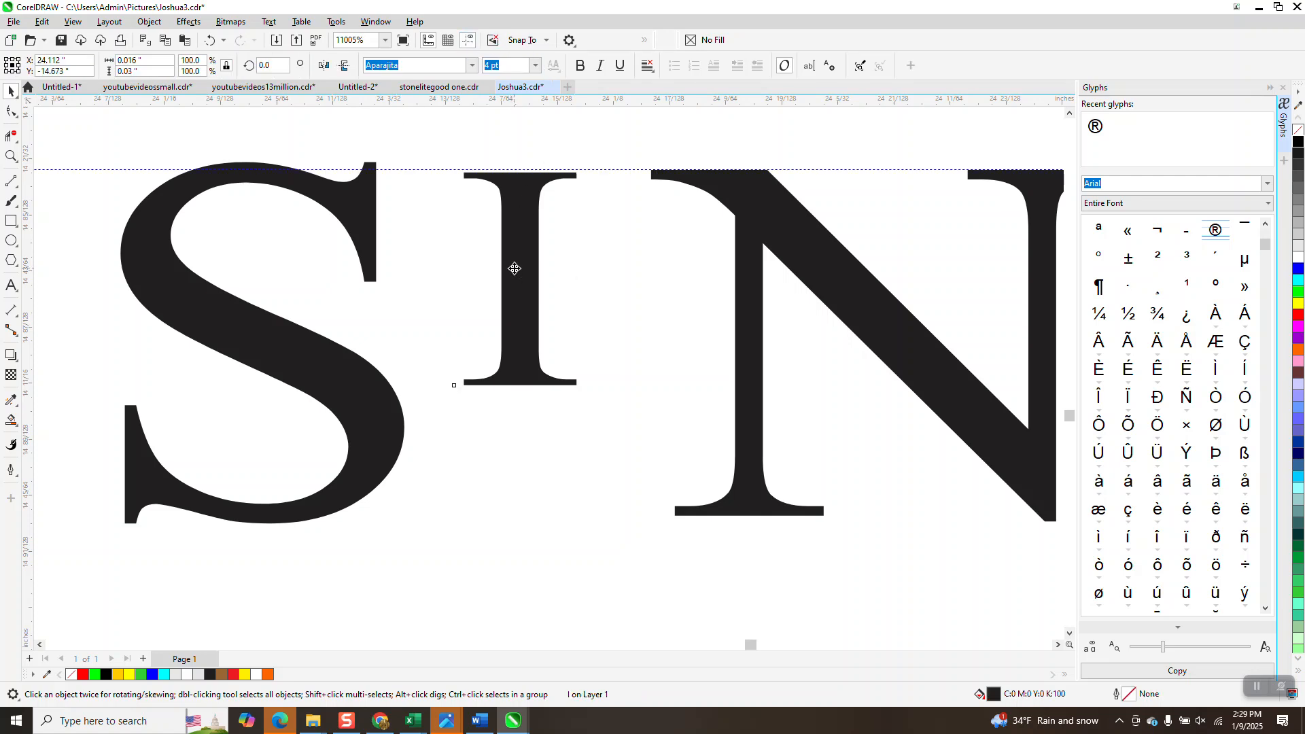
left_click_drag(515, 267, 518, 268)
Examine the raised I and the bar beneath it in the word SINCE on the original logo image.
scroll(503, 292, "down", 2)
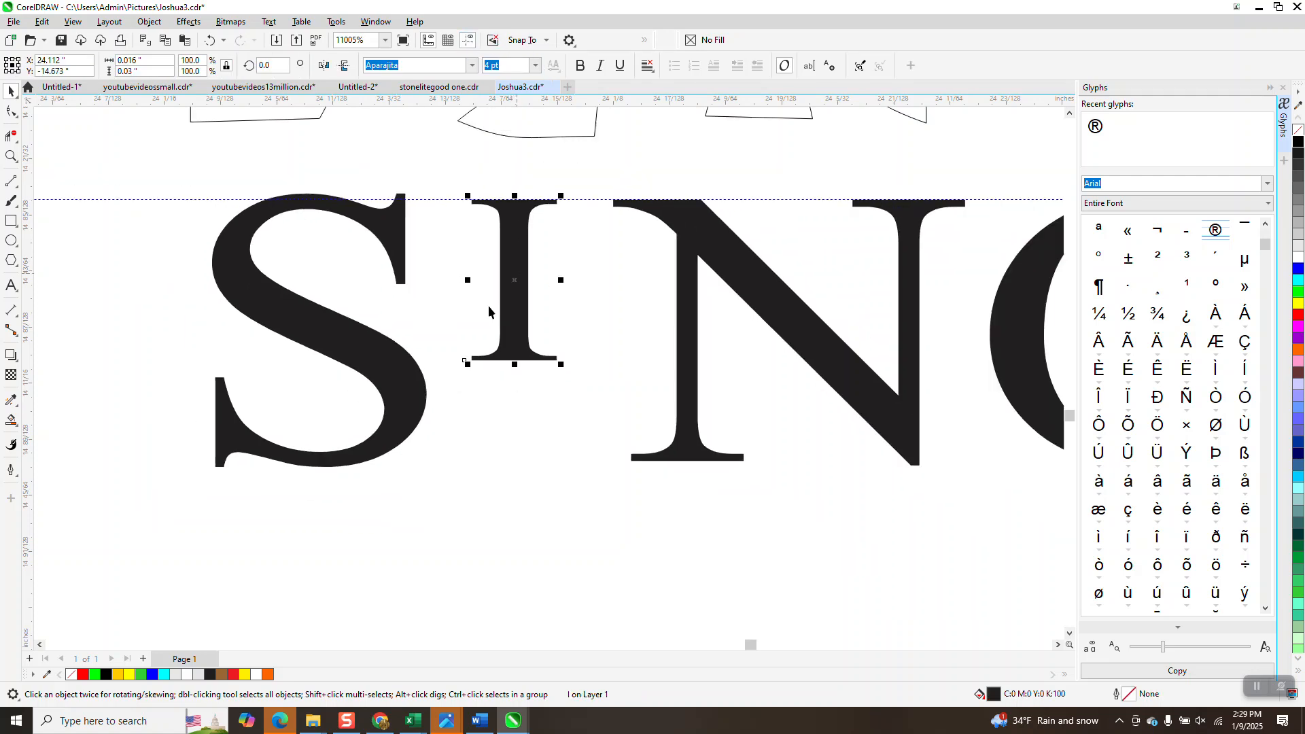
scroll(552, 408, "down", 3)
scroll(581, 408, "down", 4)
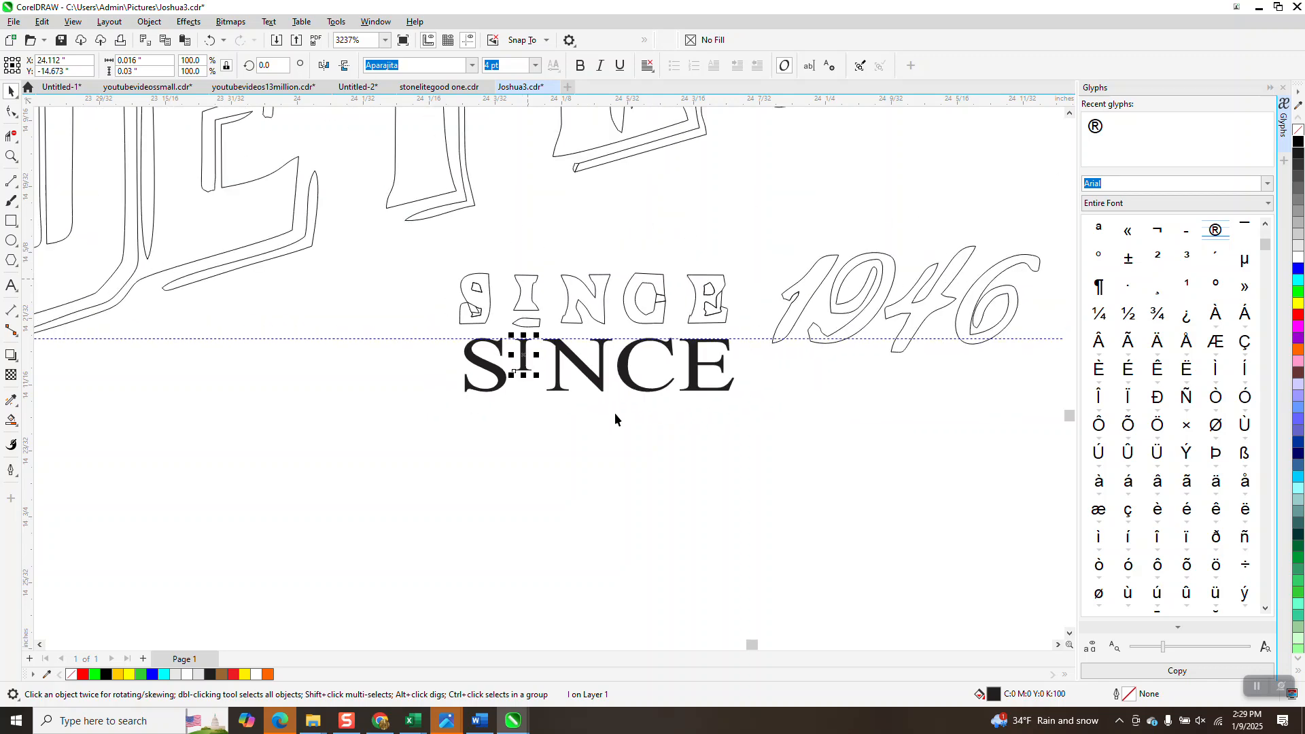
scroll(627, 378, "down", 6)
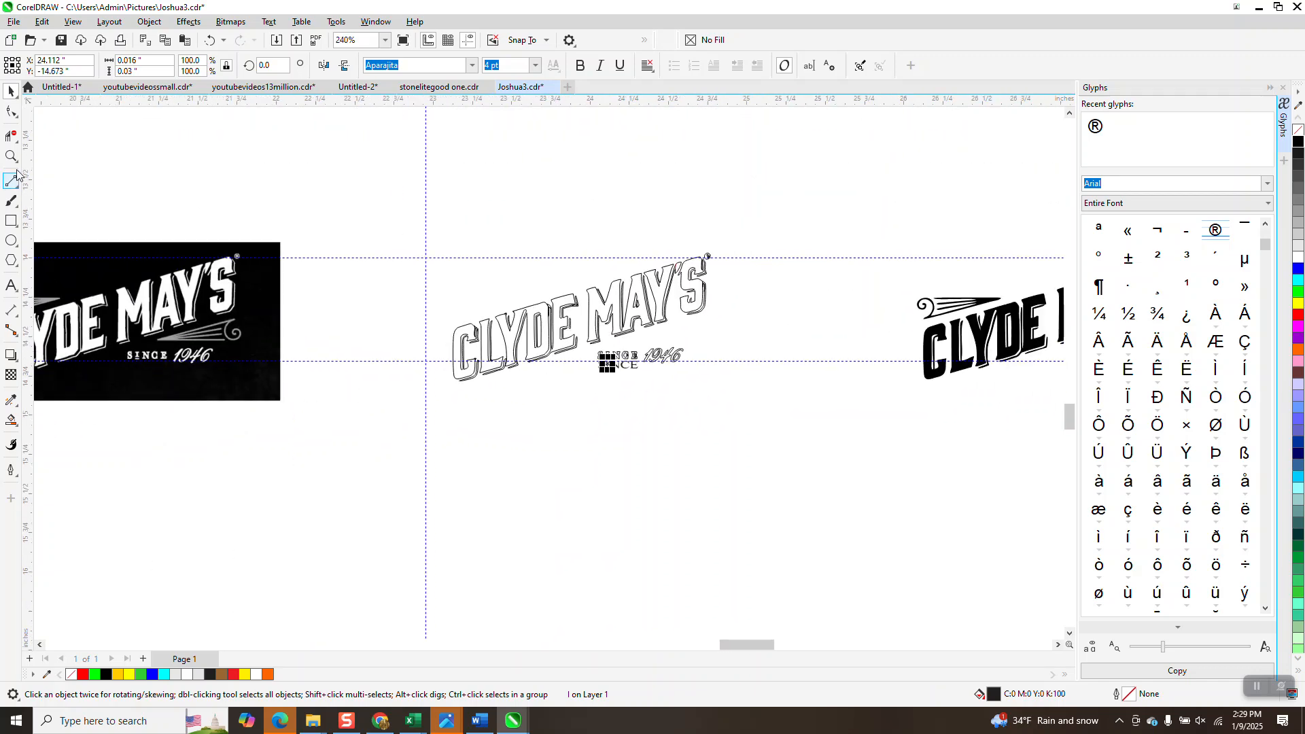
left_click(11, 156)
left_click_drag(129, 346, 169, 381)
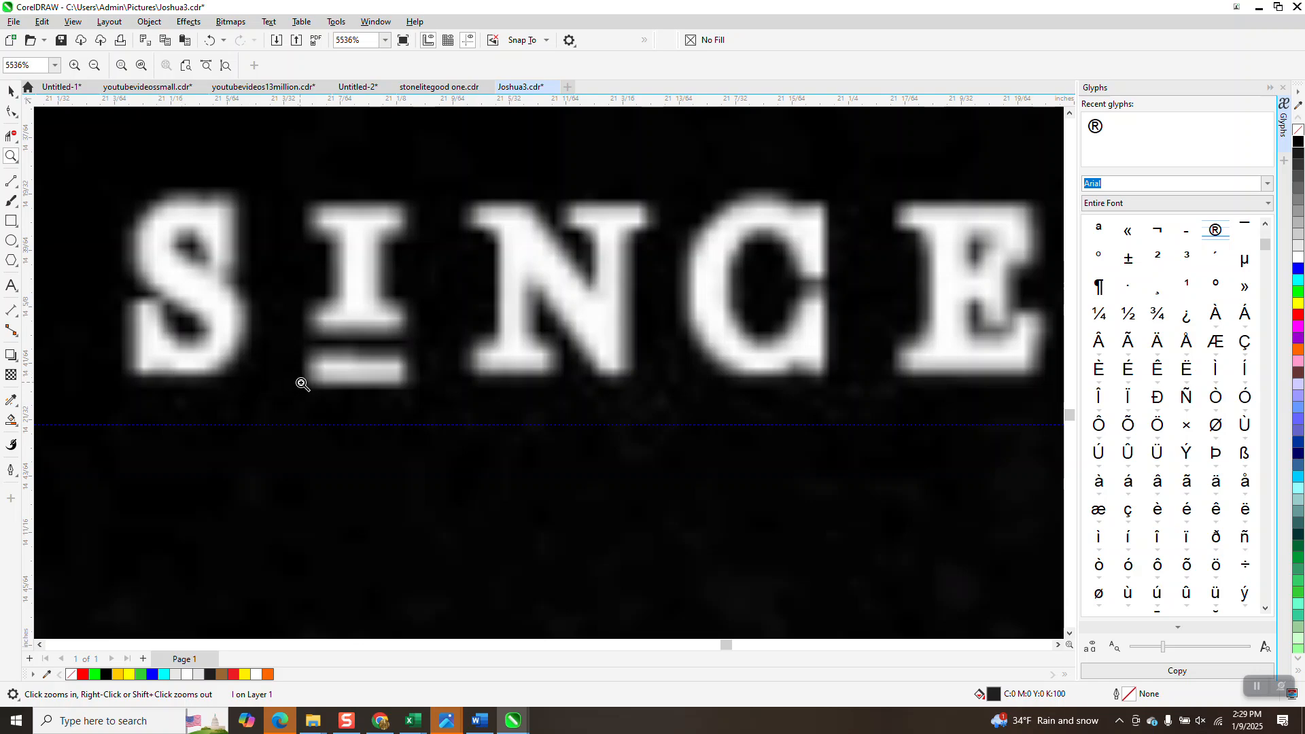
scroll(337, 370, "down", 1)
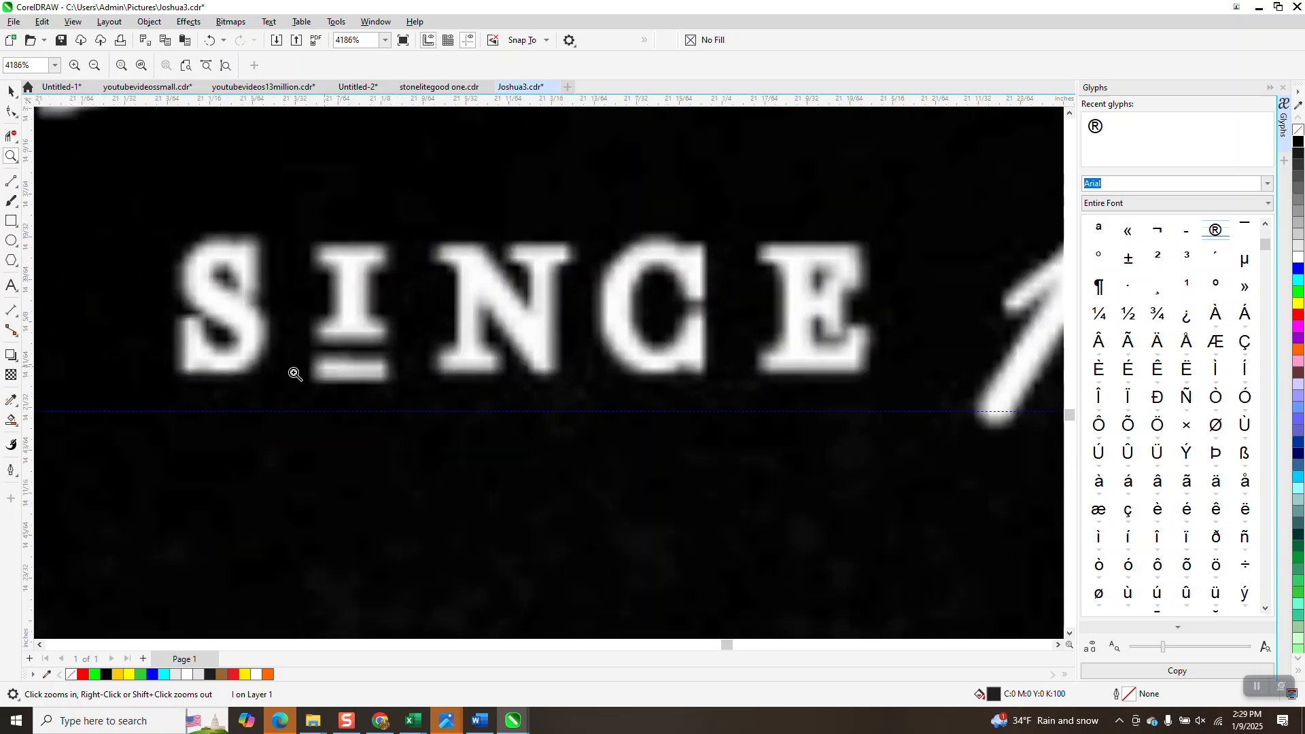
scroll(303, 369, "down", 7)
scroll(210, 371, "down", 3)
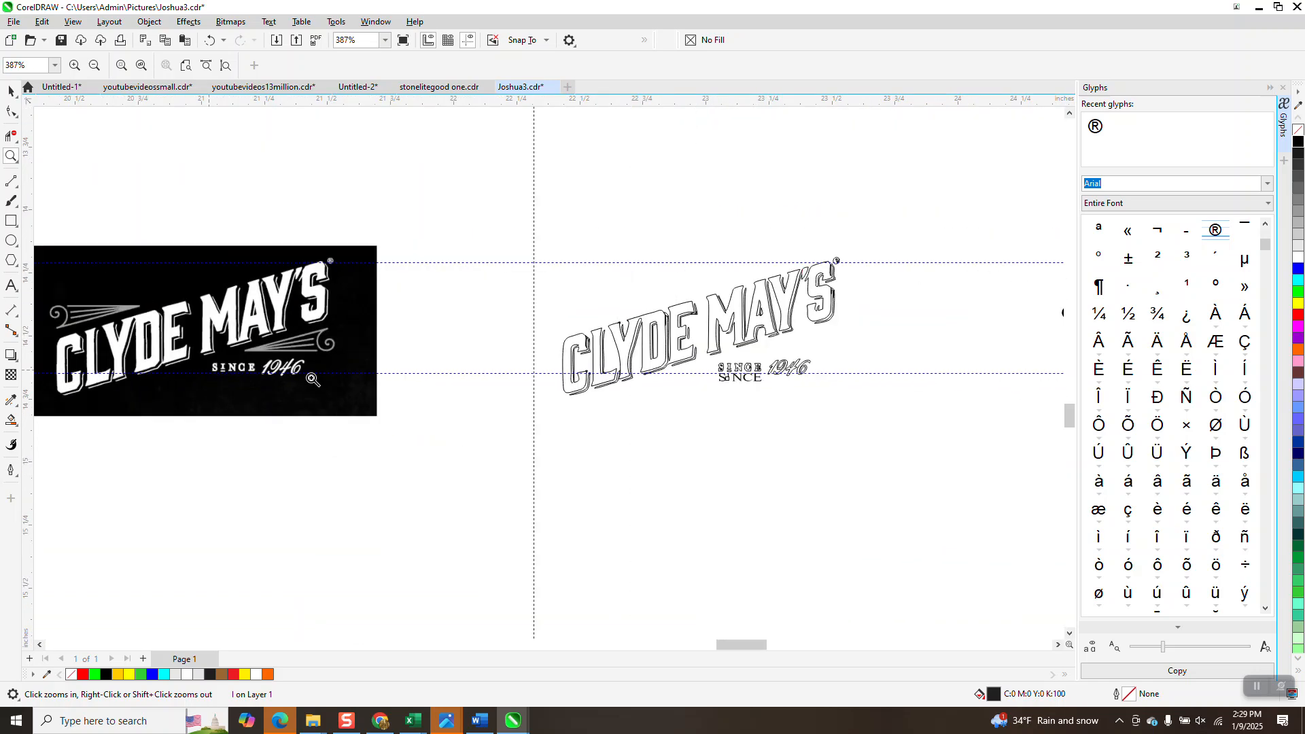
Draw a rectangle about 0.018 by 0.004 in below the small I and shift it slightly left to centre it under the letter.
scroll(767, 398, "up", 7)
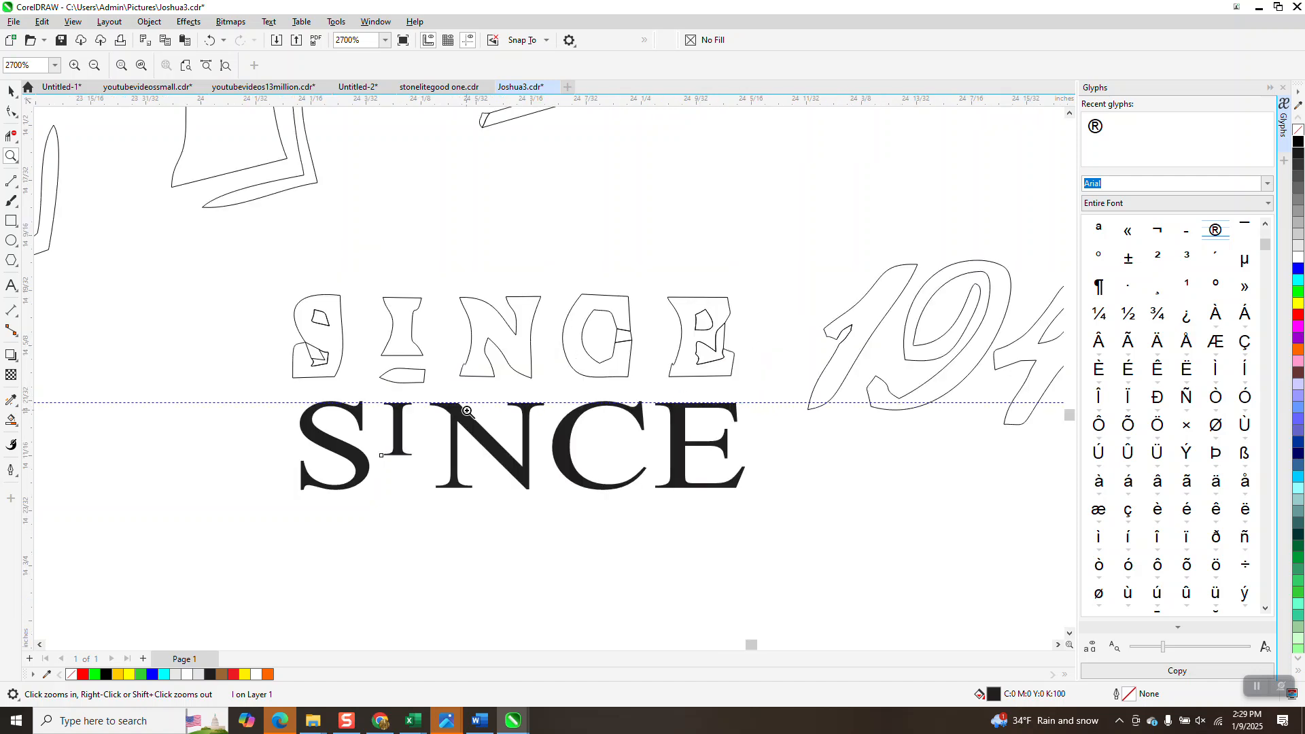
left_click(11, 222)
left_click_drag(384, 472, 416, 478)
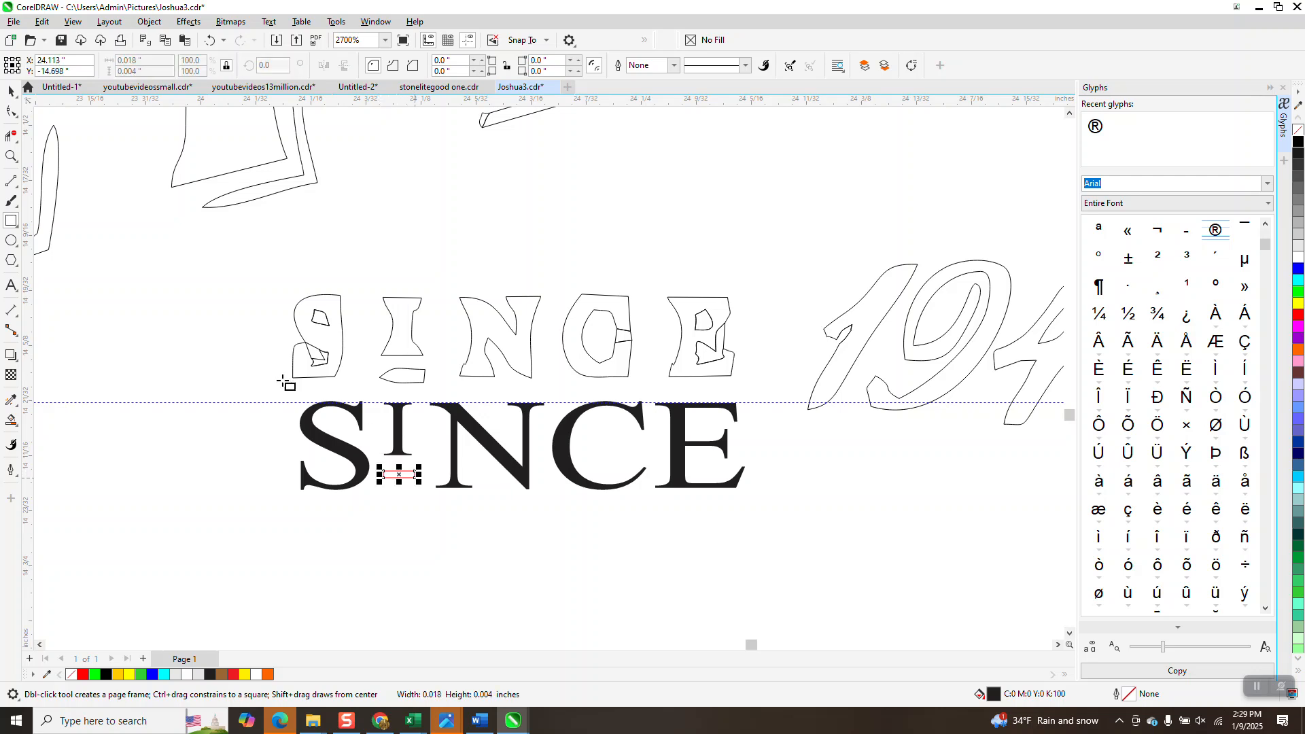
left_click(11, 156)
left_click_drag(294, 414, 533, 527)
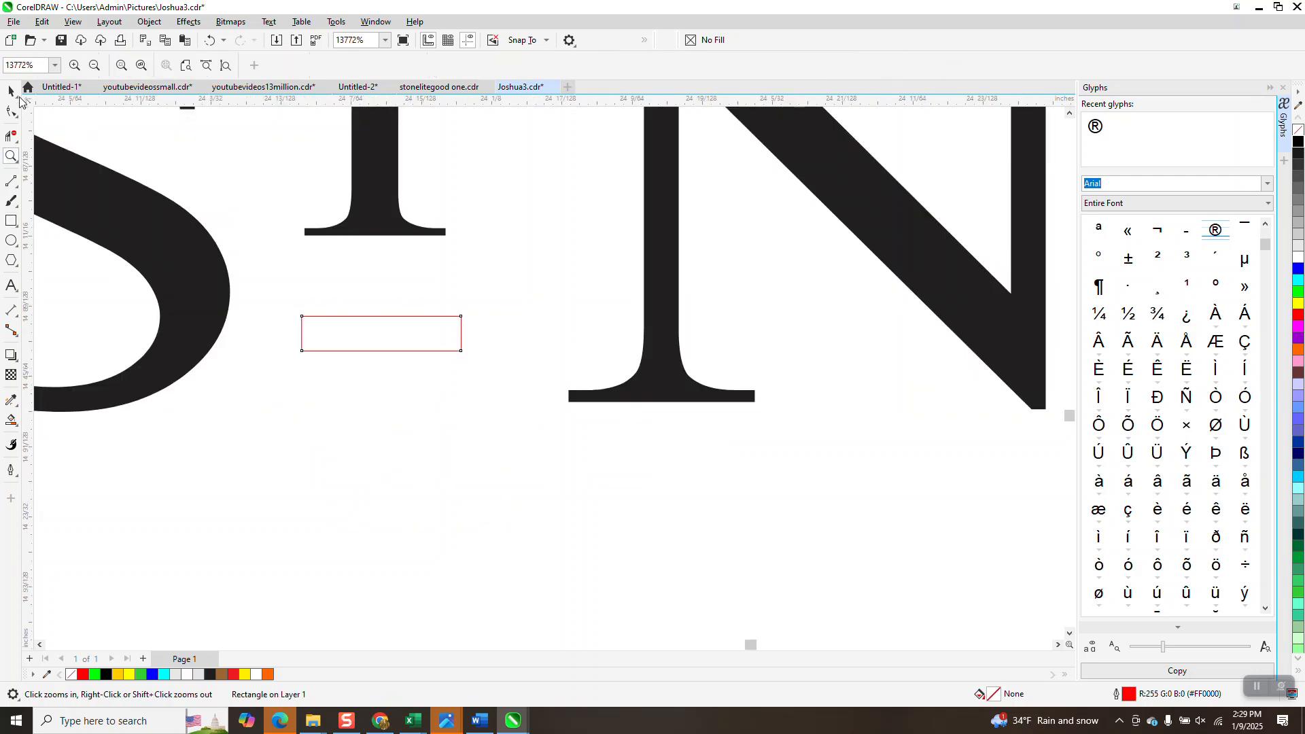
left_click(13, 95)
left_click_drag(382, 334, 373, 338)
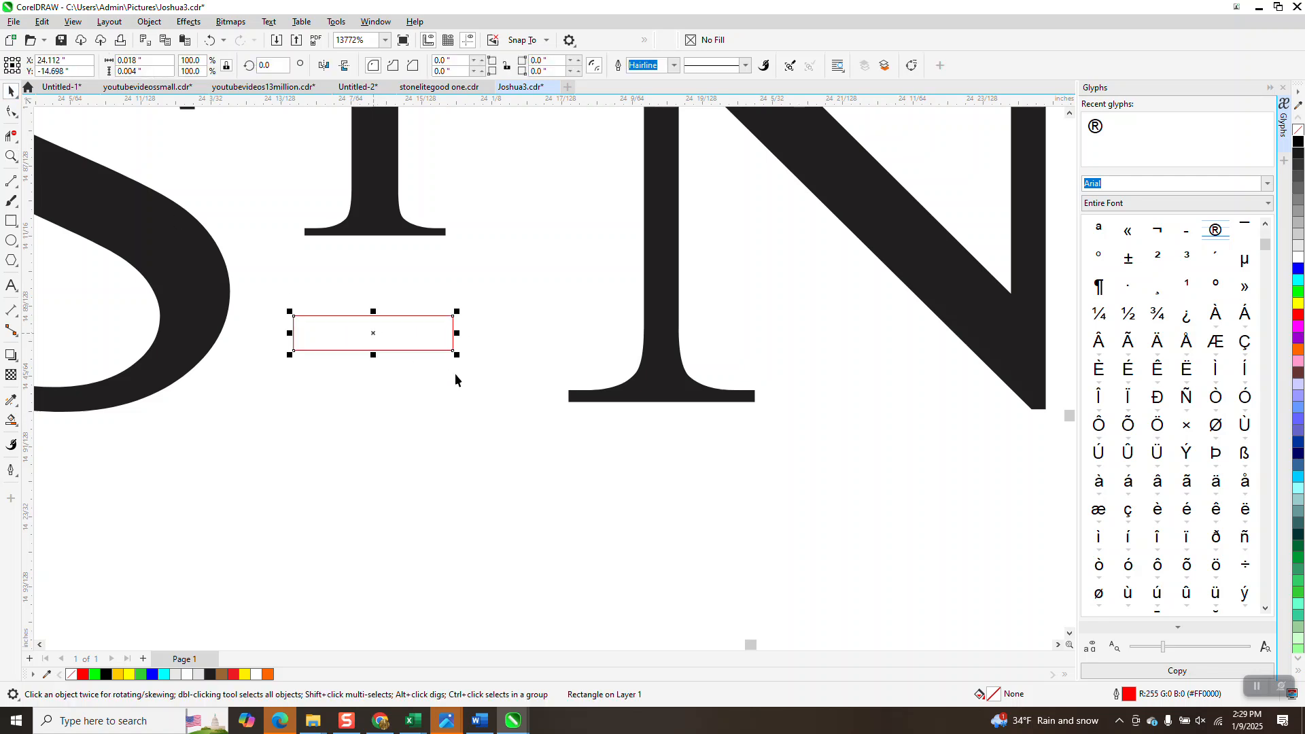
Fill the bar under the small I with black and remove its outline.
left_click(1298, 143)
right_click(1297, 129)
scroll(230, 599, "down", 2)
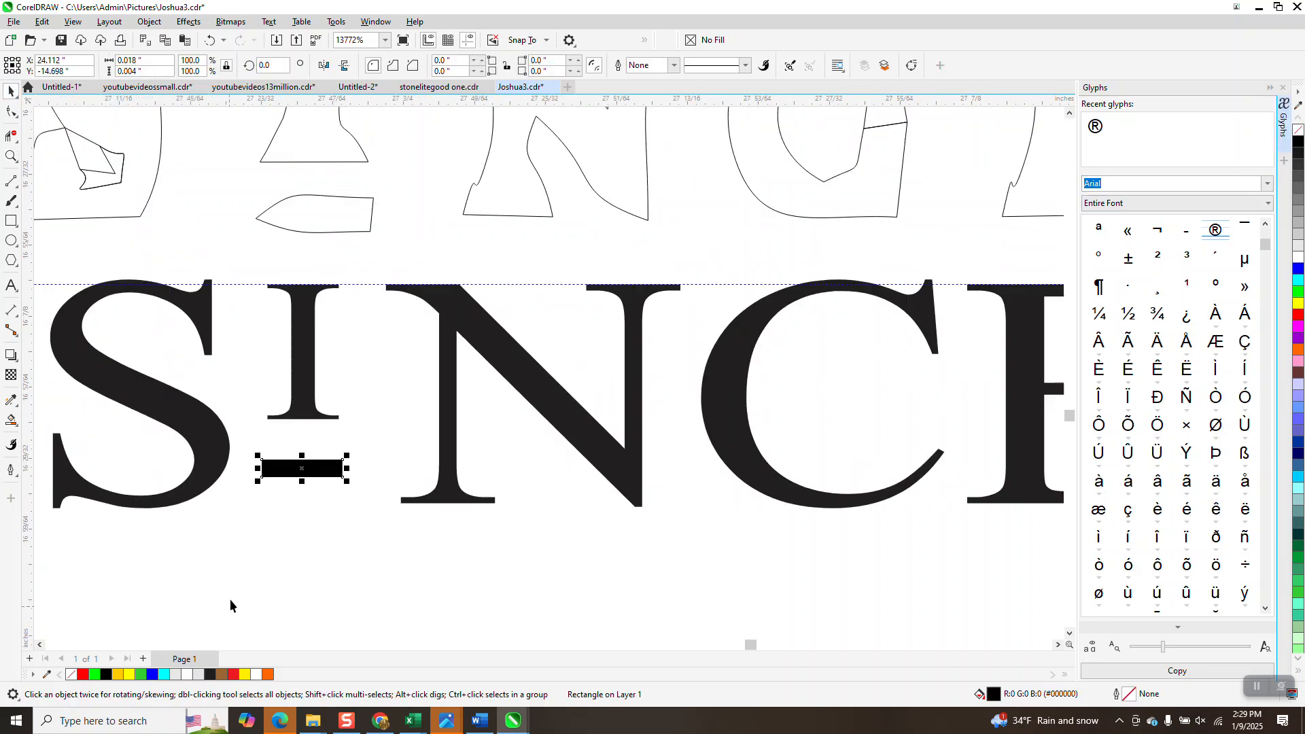
Set the nudge distance to 3 in and group the SINCE letters together with the bar.
scroll(226, 569, "down", 1)
left_click_drag(101, 406, 797, 577)
scroll(177, 452, "down", 3)
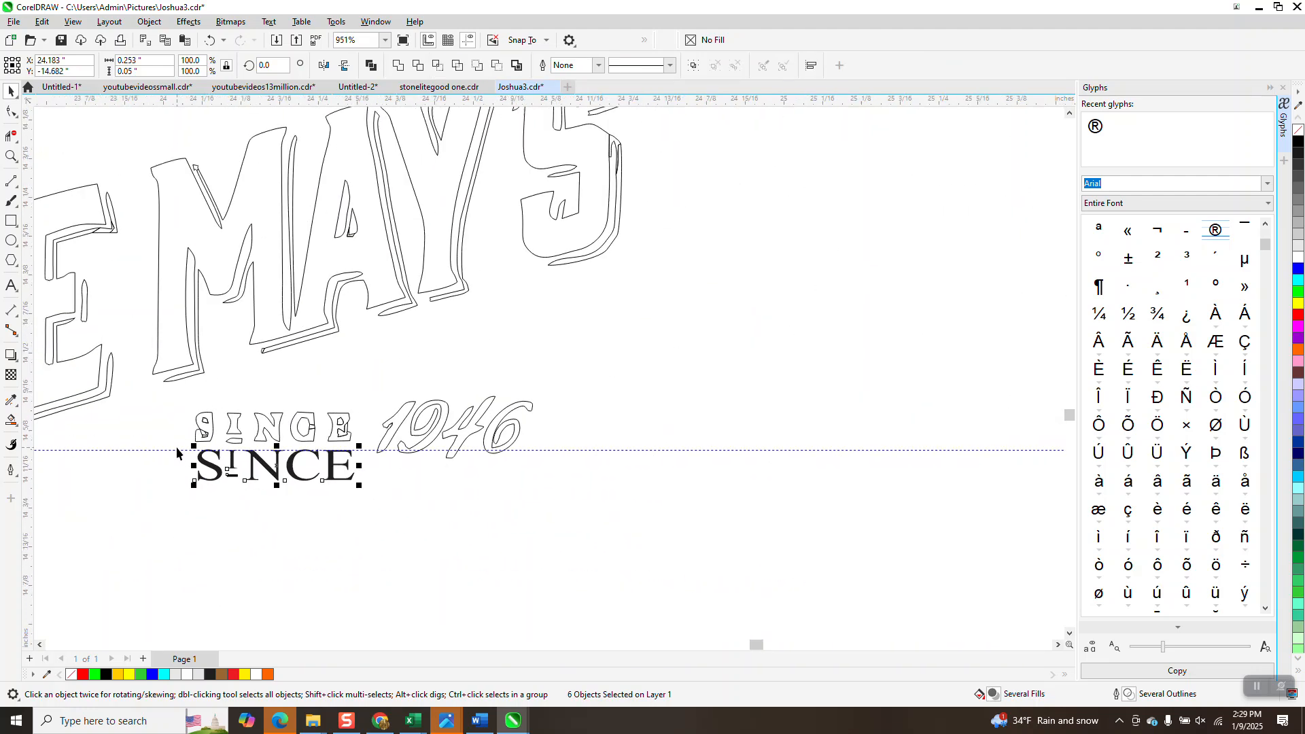
left_click(522, 334)
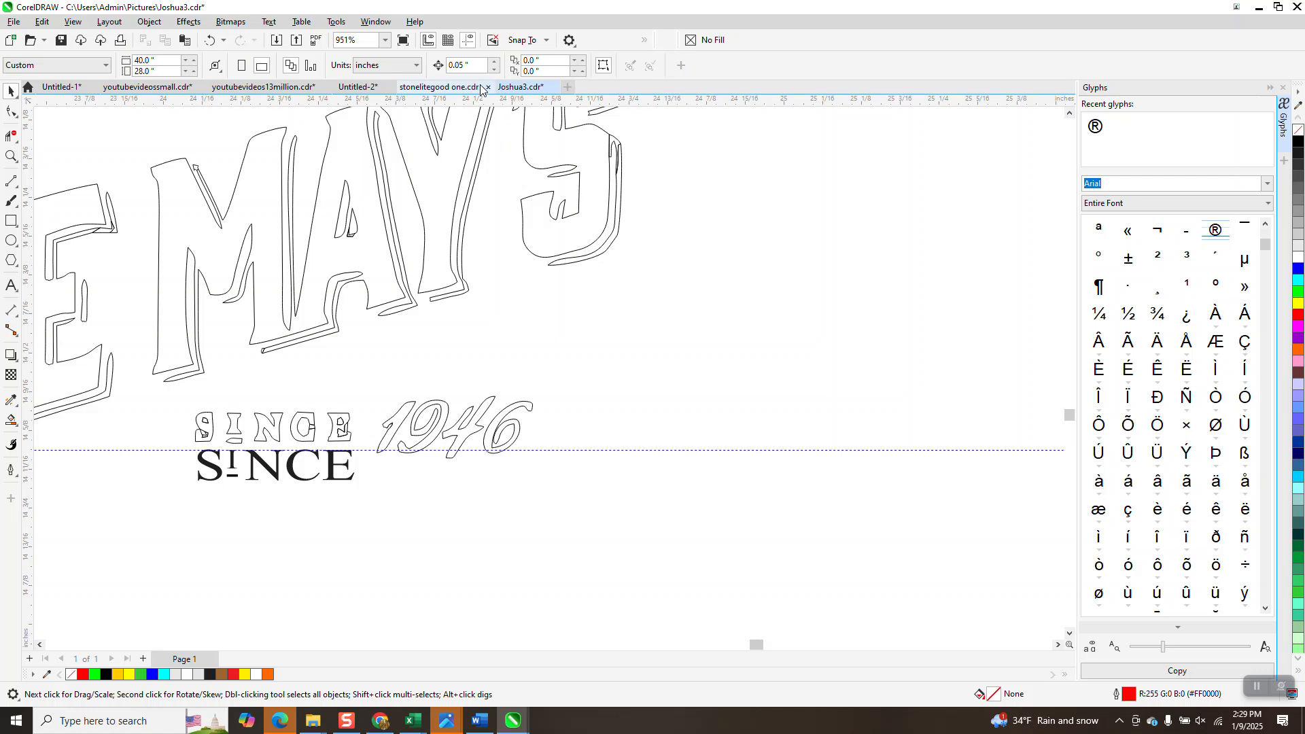
type("3")
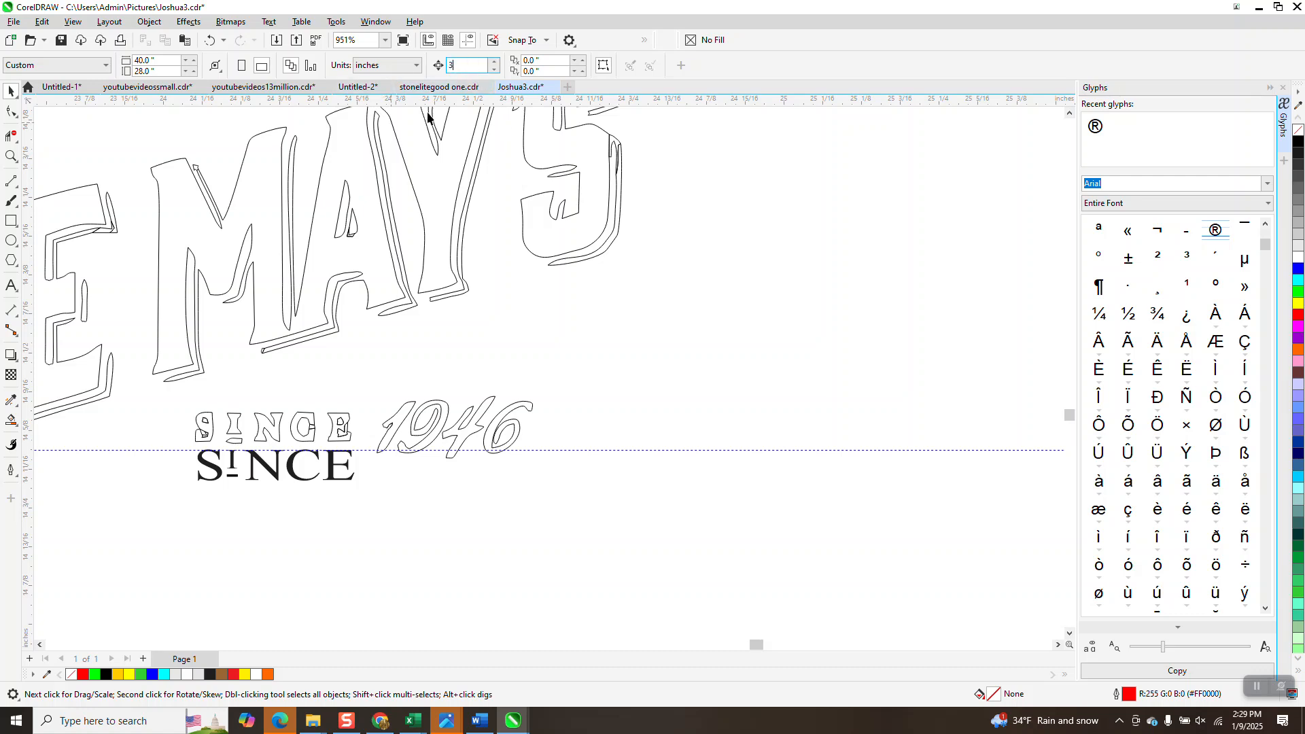
left_click_drag(189, 439, 374, 484)
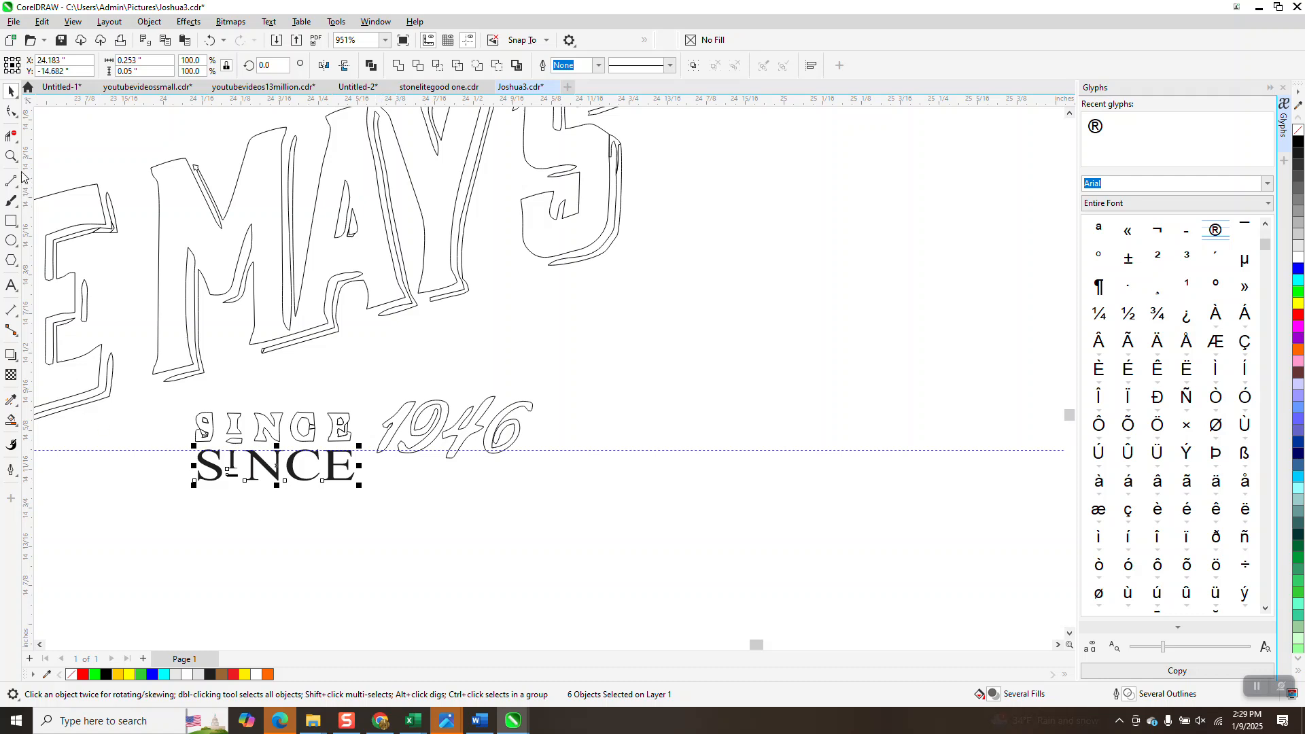
key("ctrl+g")
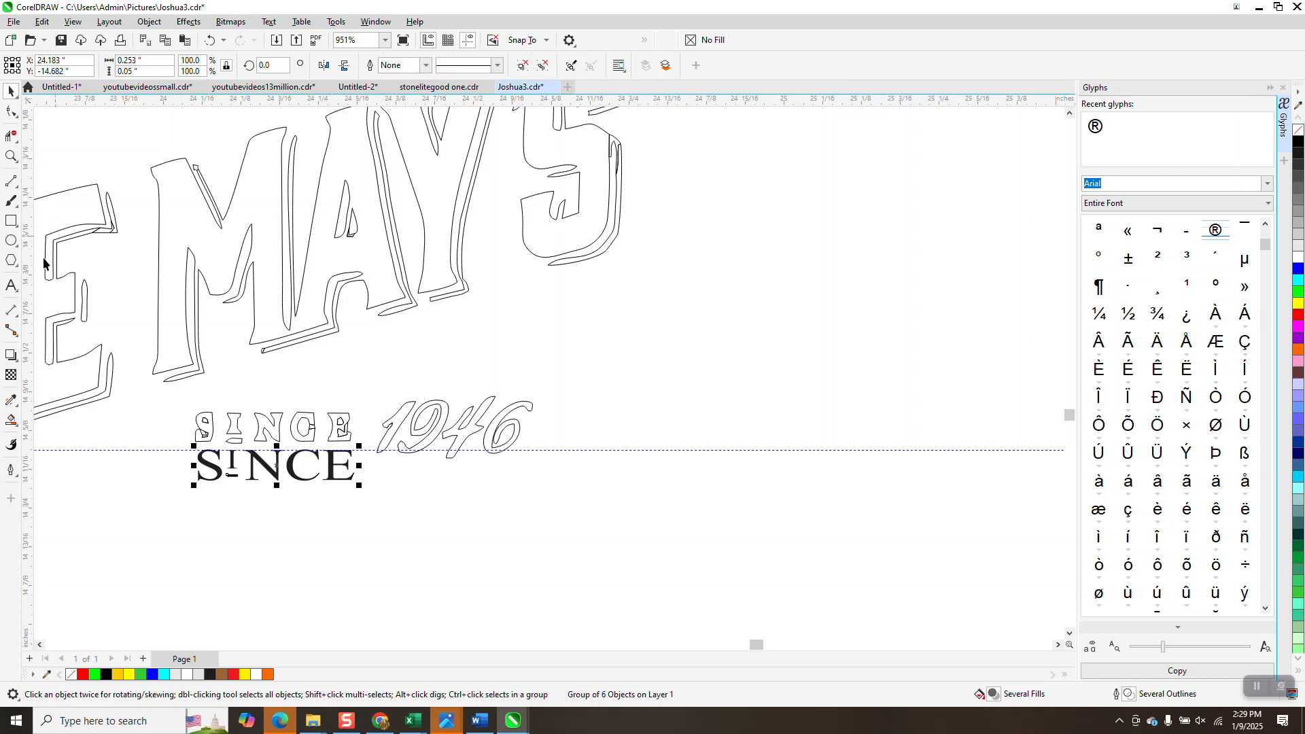
Align the SINCE group over the traced SINCE outlines and nudge it 3 in to the right into the black logo.
left_click_drag(272, 469, 272, 433)
left_click(278, 433, "ctrl")
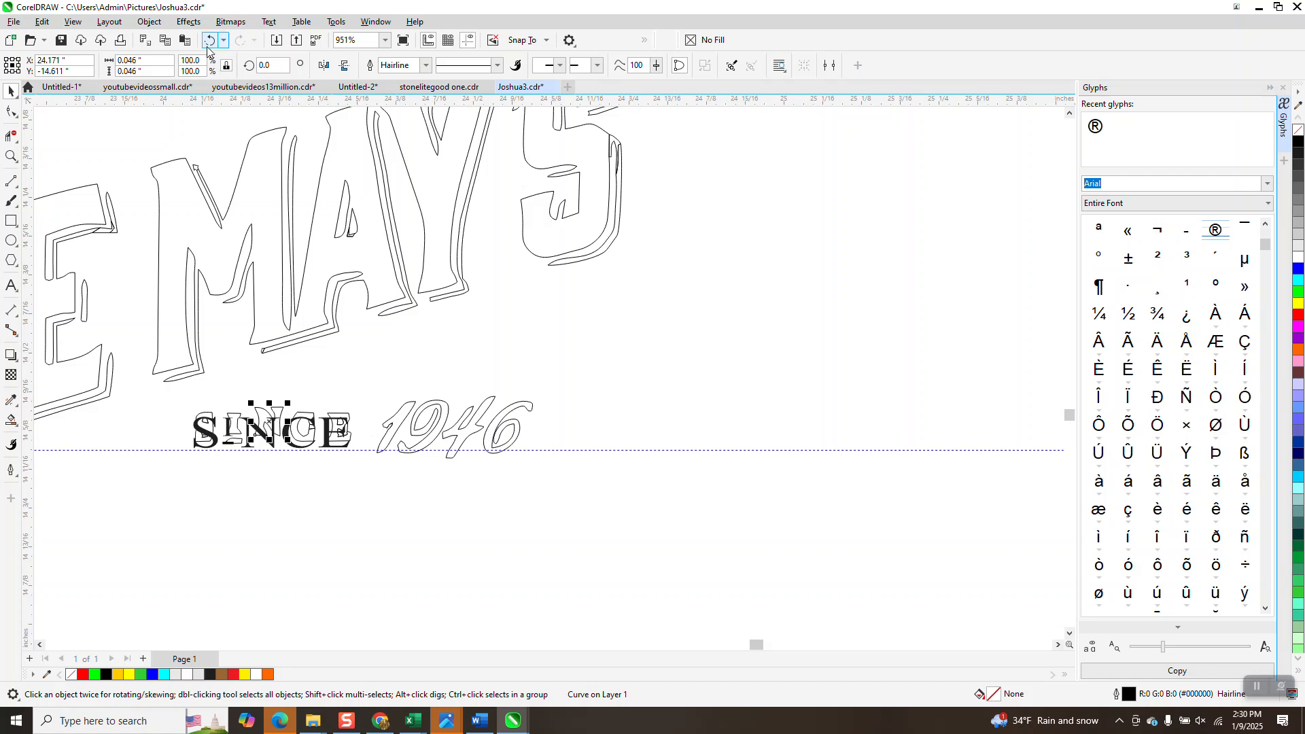
key("ctrl+z")
left_click(316, 534)
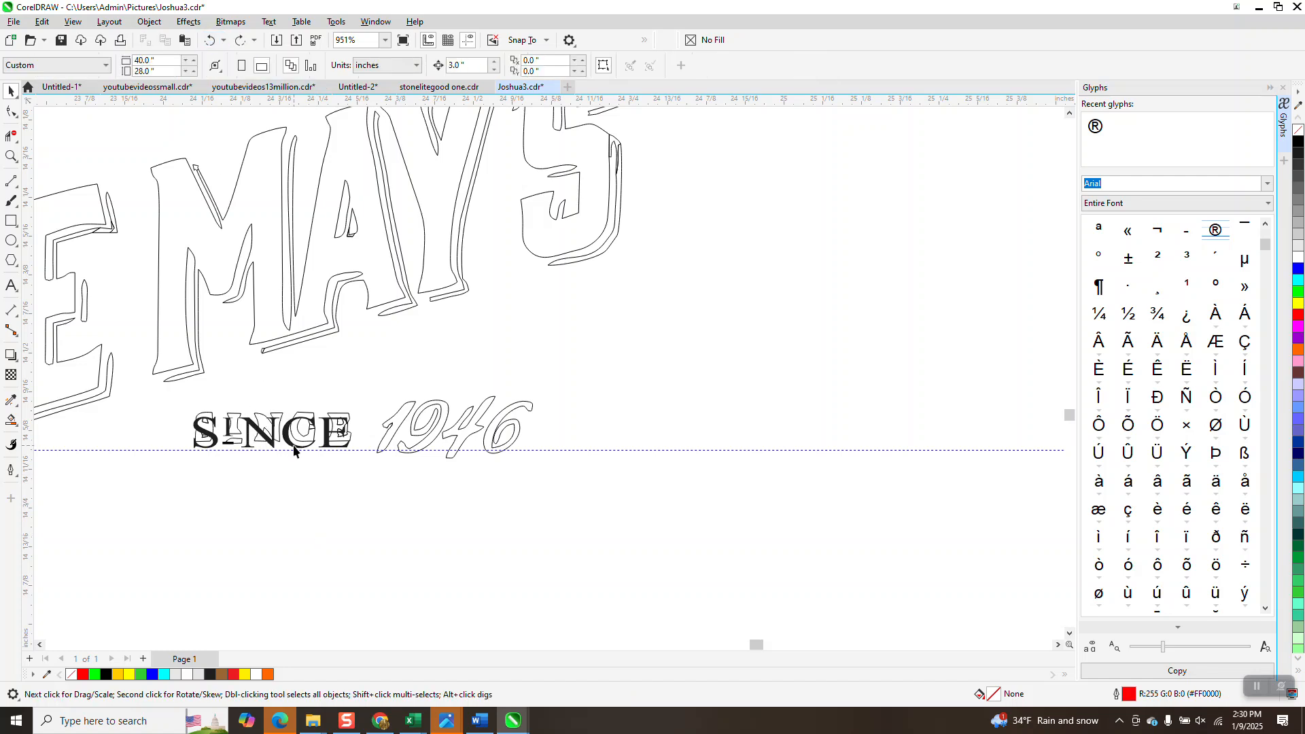
left_click(297, 450)
left_click_drag(295, 446, 304, 440)
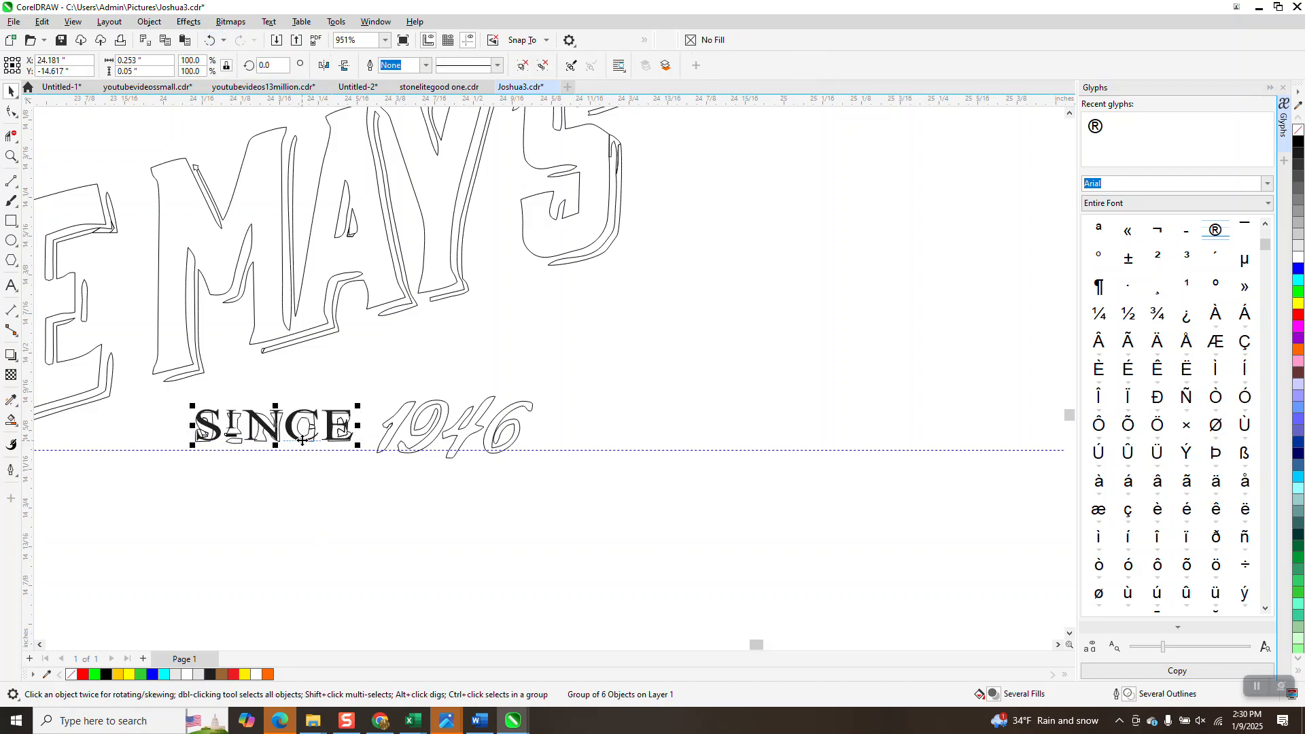
scroll(287, 440, "down", 5)
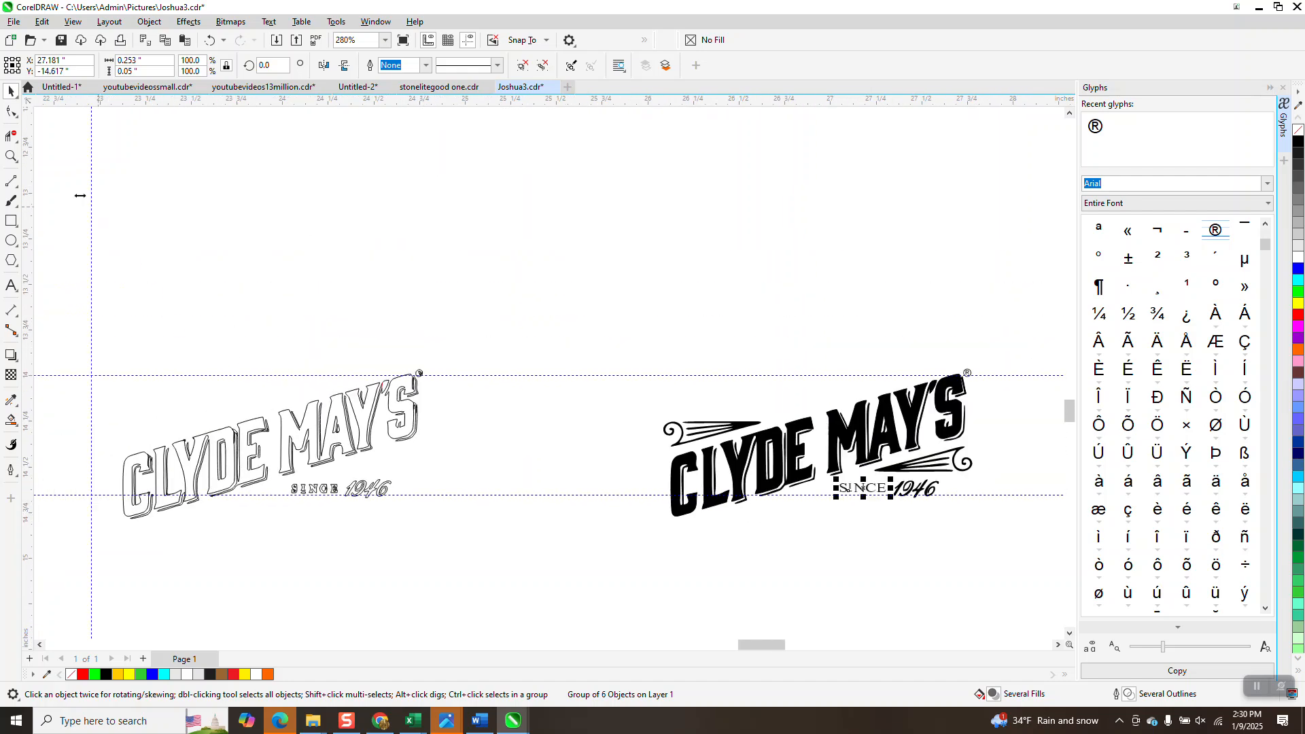
Smooth the angular tip of the spiral on the flourish above 1946, using the Smooth tool with a 0.05 in nib.
left_click(11, 156)
left_click_drag(829, 454, 982, 518)
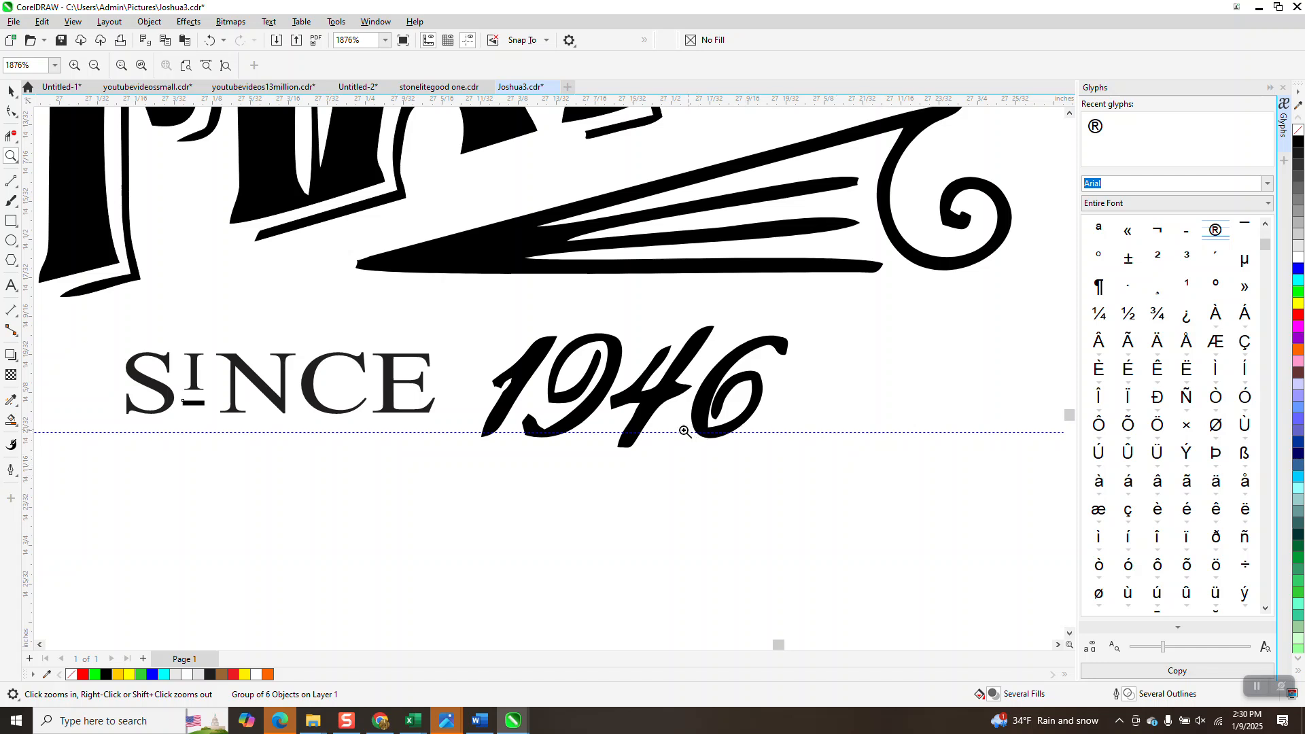
scroll(591, 408, "down", 1)
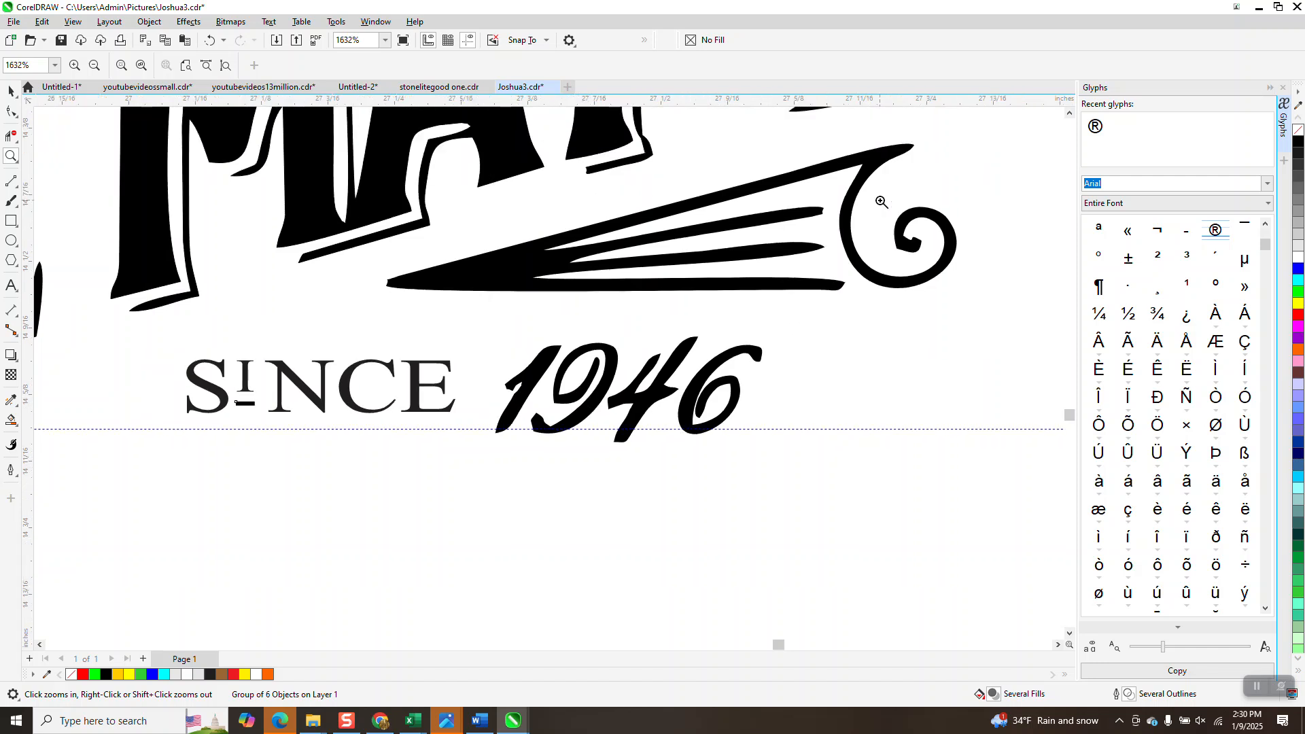
left_click_drag(989, 279, 874, 224)
left_click(11, 111)
left_click(364, 320)
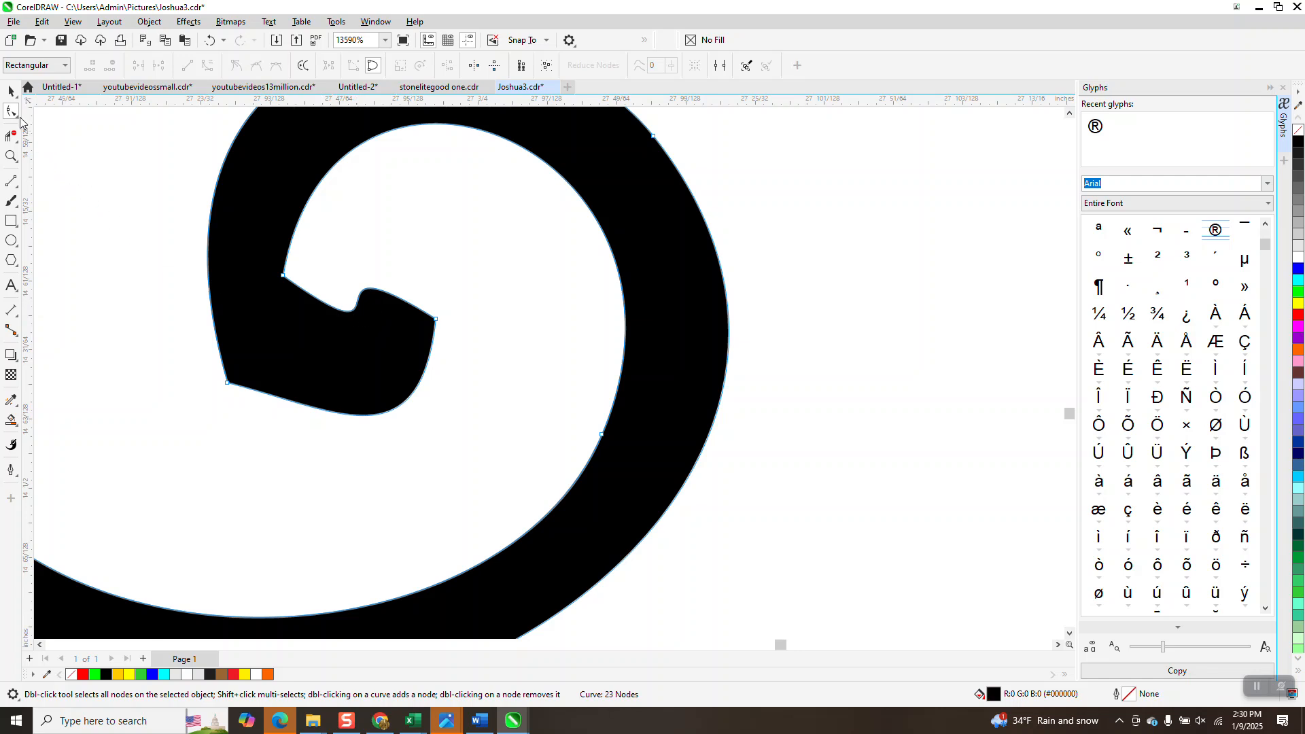
left_click(19, 120)
left_click(55, 129)
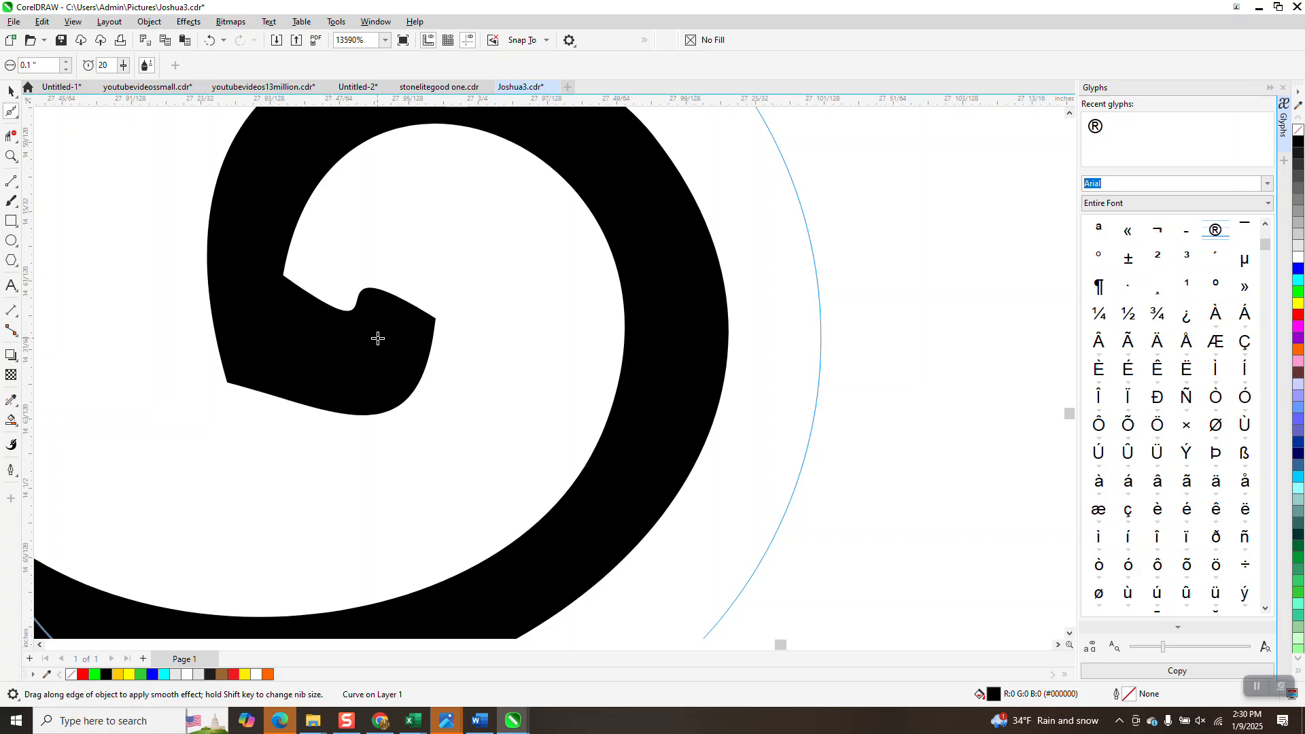
type(".05")
key("Return")
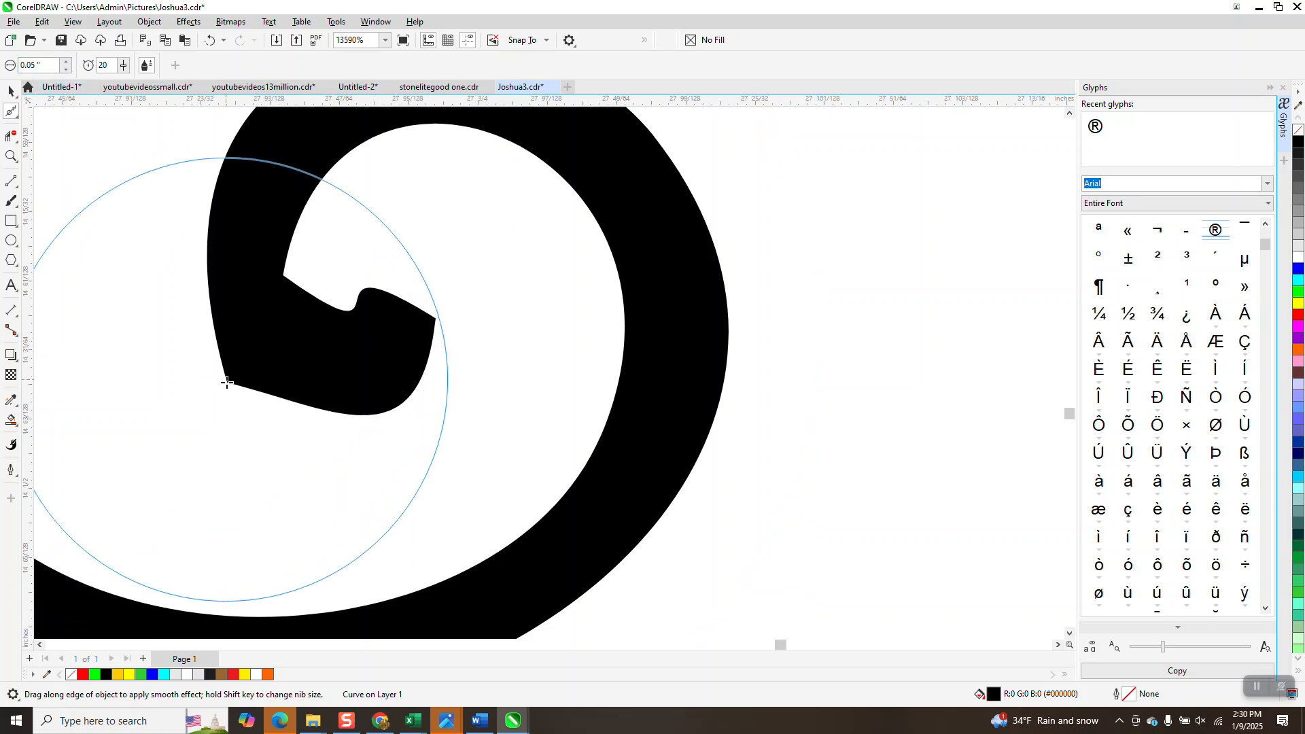
mouse_move(404, 324)
left_mouse_down()
mouse_move(367, 364)
mouse_move(253, 379)
mouse_move(536, 414)
mouse_move(646, 449)
left_mouse_up()
Smooth the jagged spiral tip of the flourish above CLYDE, using the Smooth tool with a 0.05 in nib.
scroll(647, 450, "down", 7)
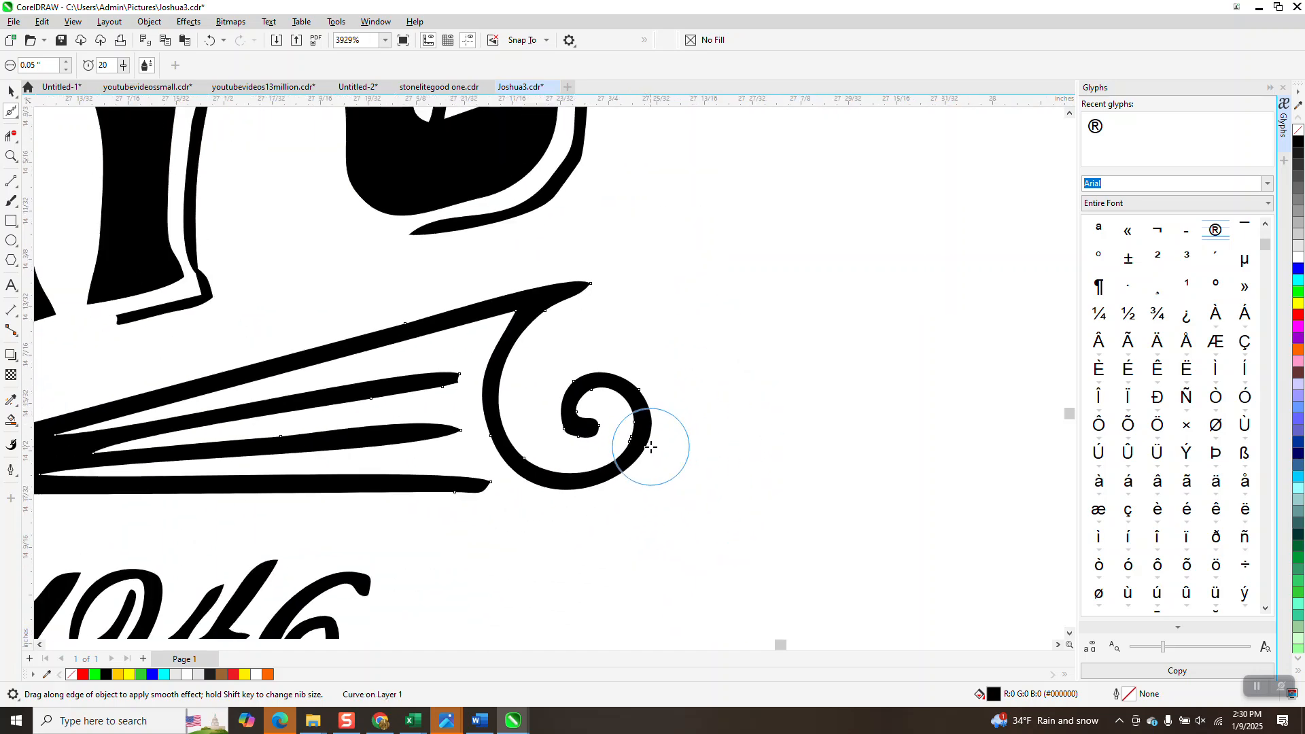
scroll(647, 450, "down", 1)
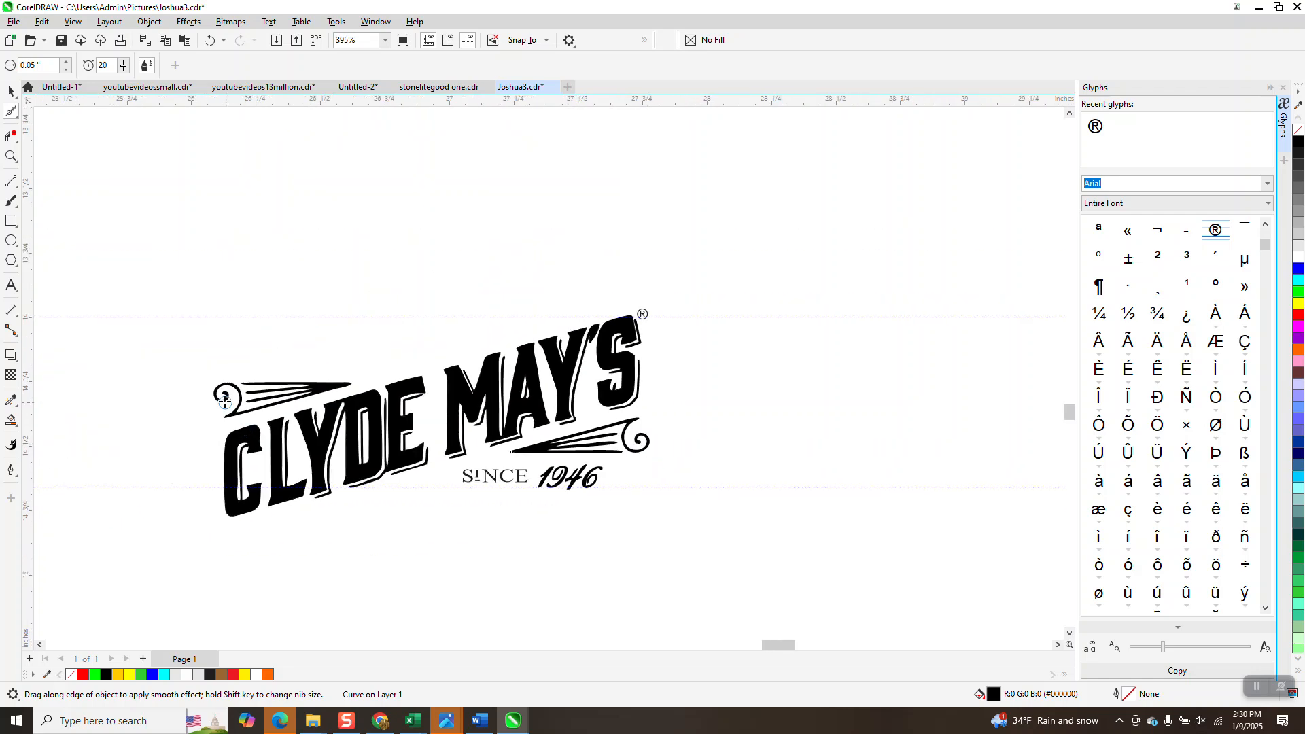
left_click(11, 157)
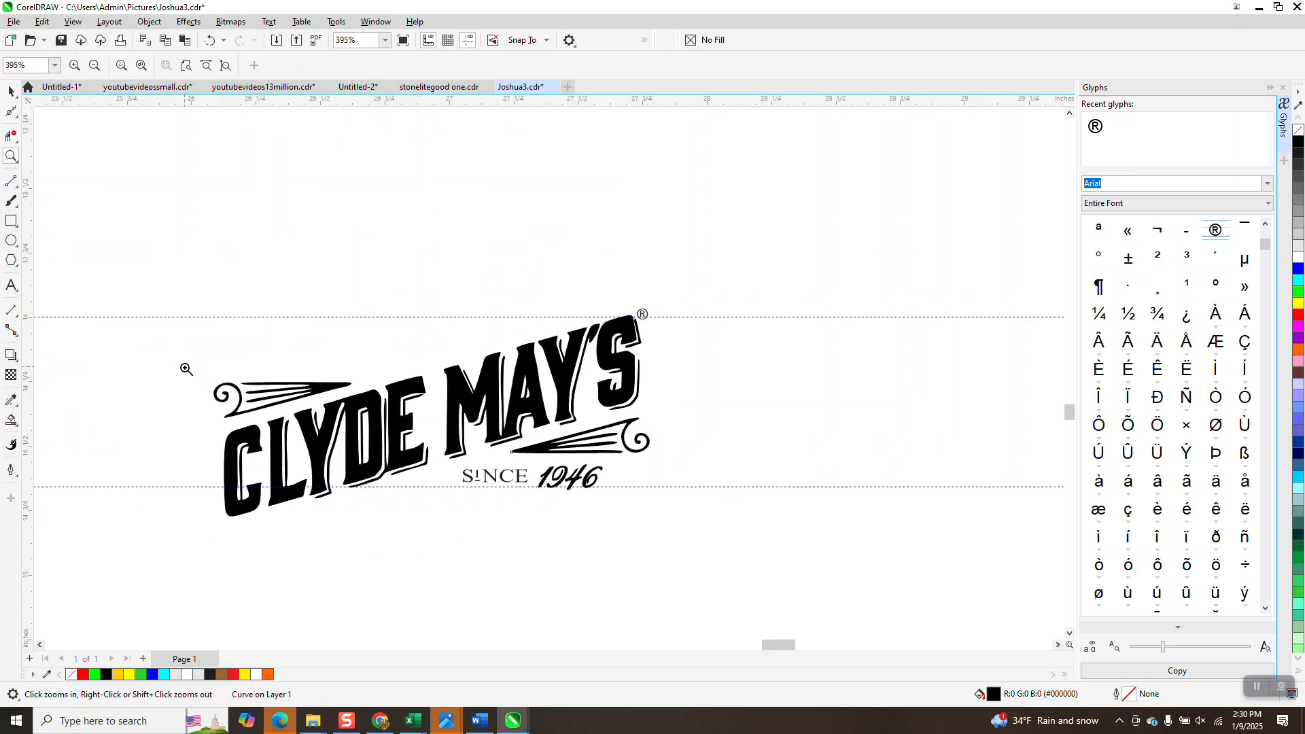
left_click_drag(183, 370, 290, 435)
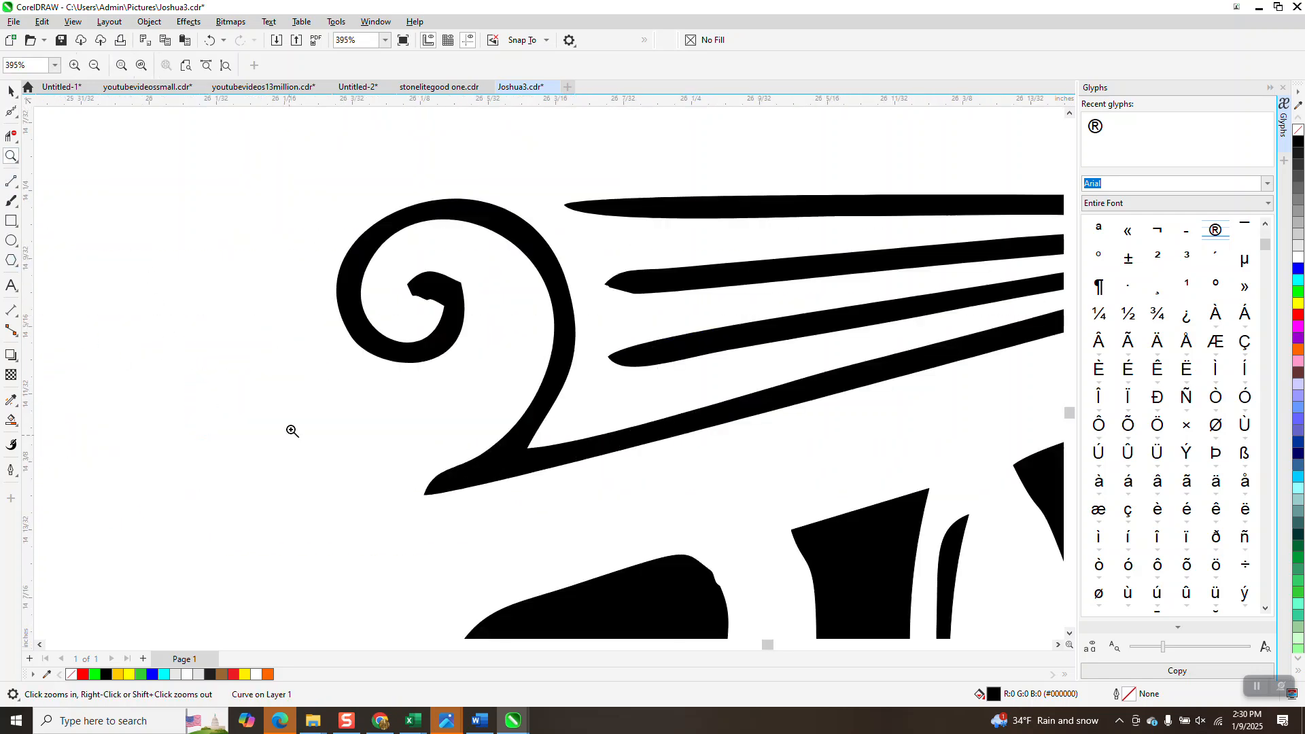
left_click(17, 119)
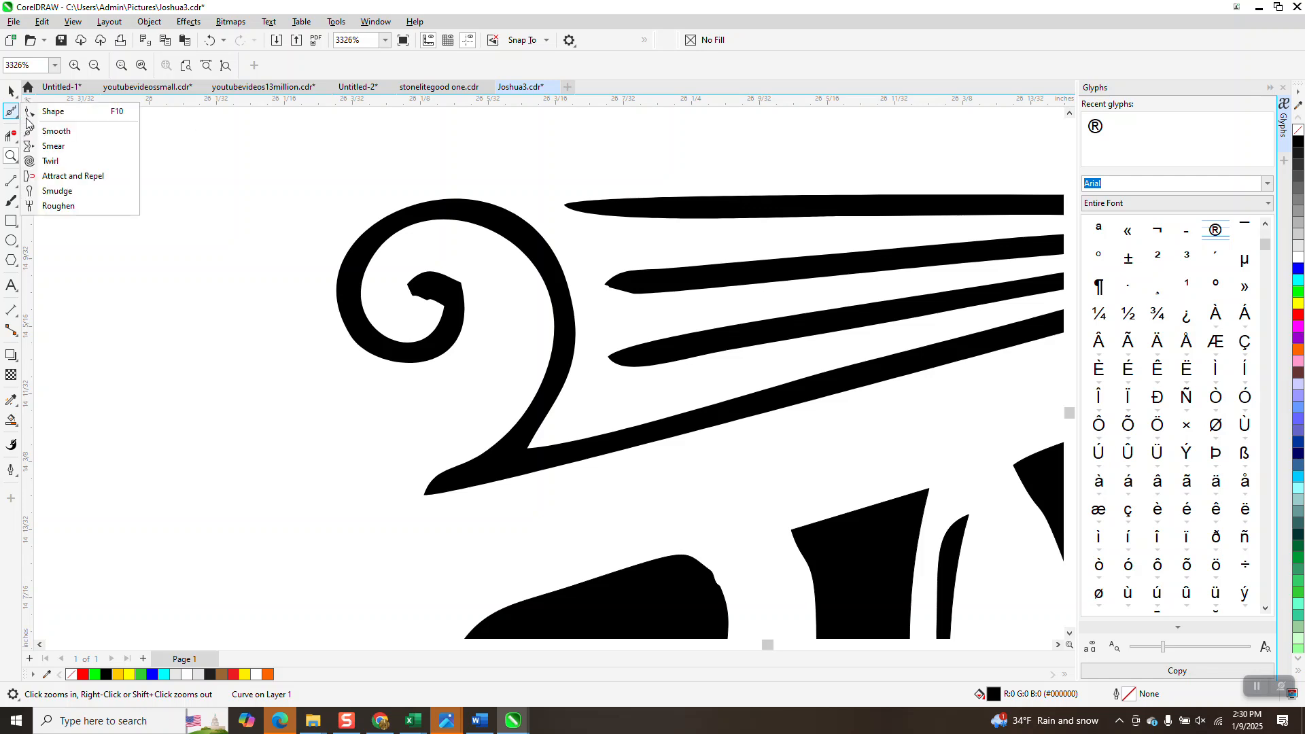
left_click(58, 131)
left_click_drag(441, 299, 454, 293)
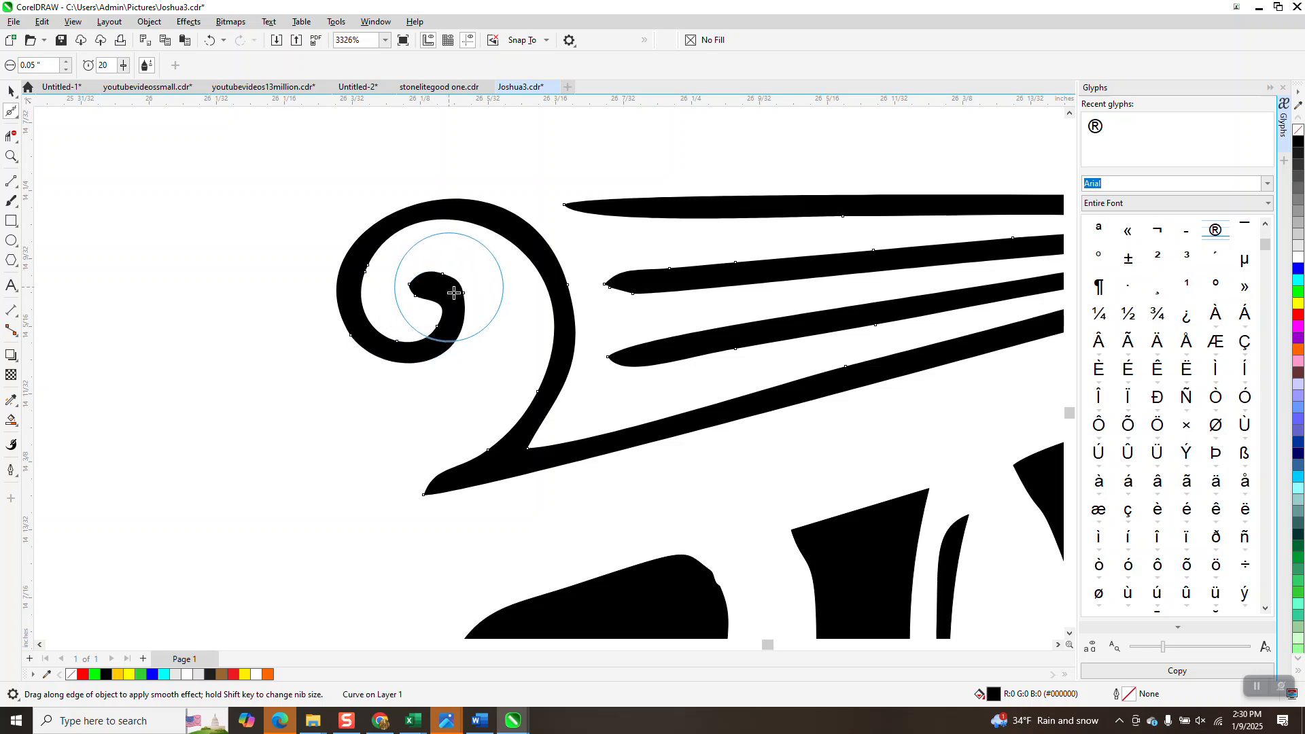
Compare the SINCE 1946 lettering in the redrawn black logo with the blurry lettering in the source image.
scroll(399, 300, "down", 8)
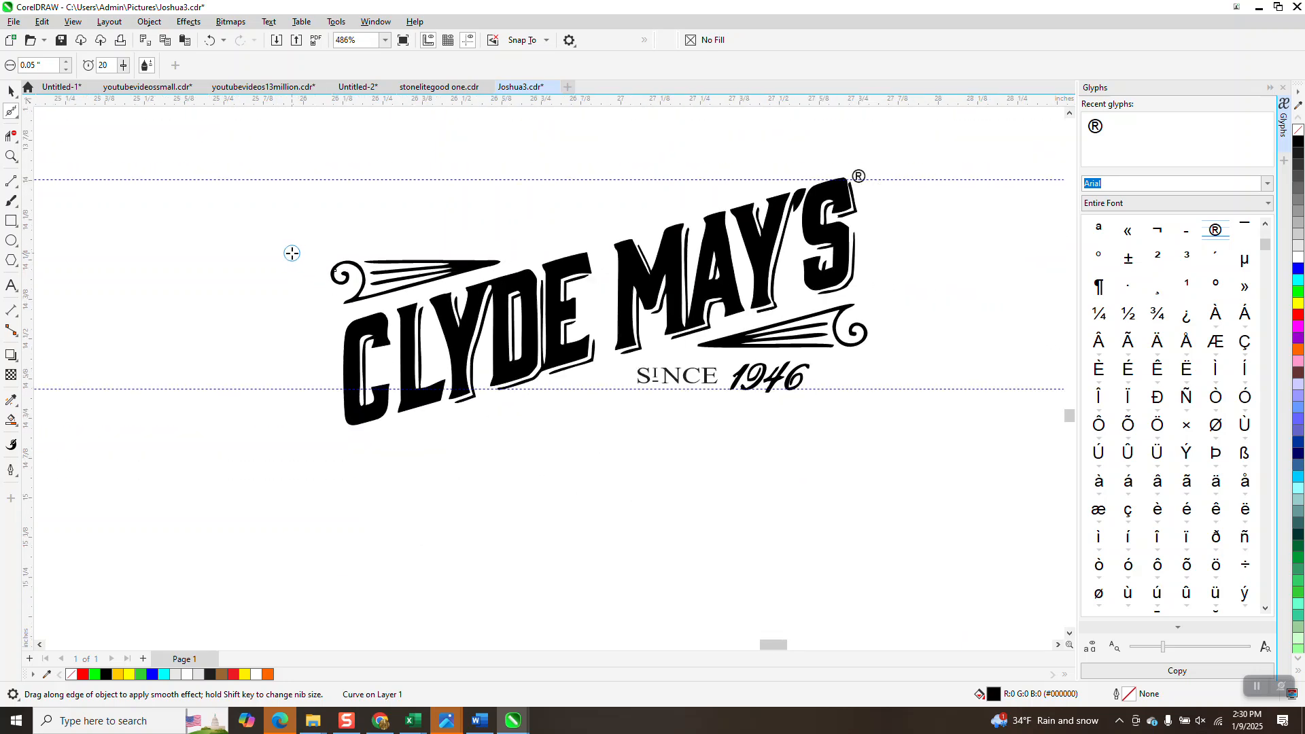
left_click(10, 90)
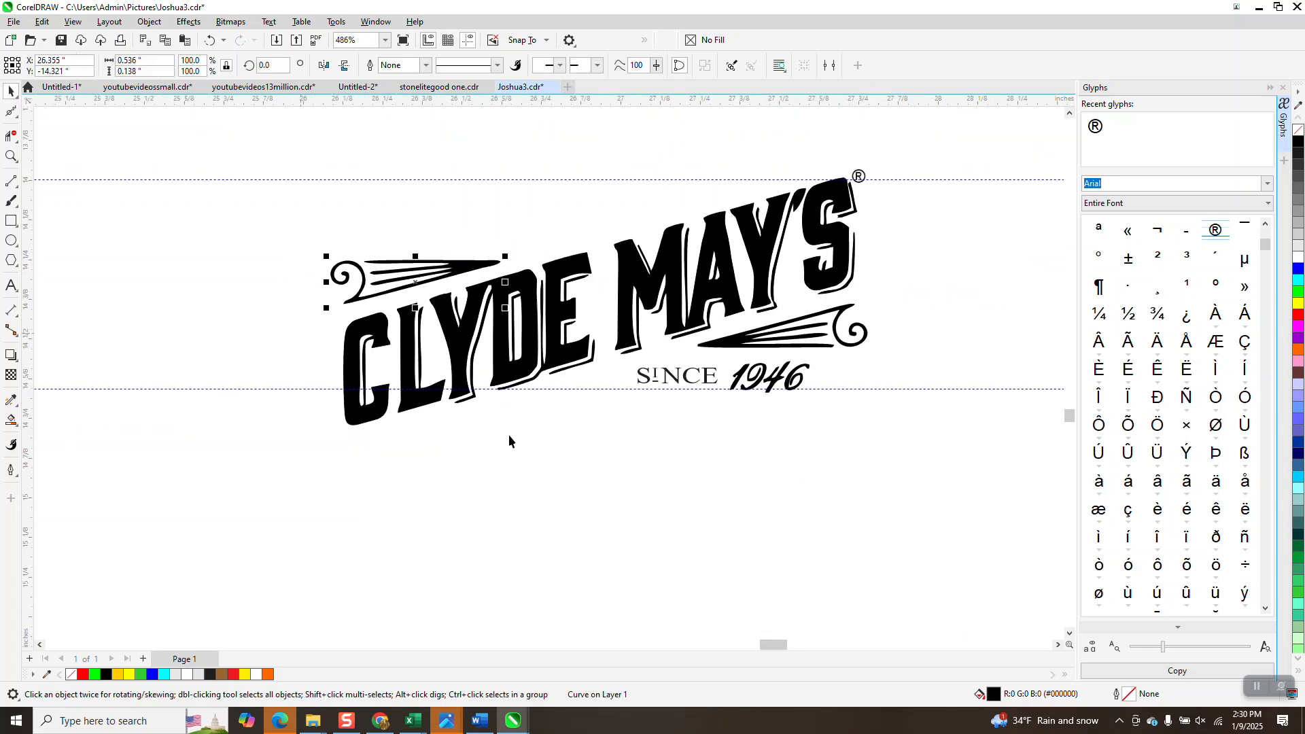
left_click(11, 156)
left_click_drag(609, 352, 876, 447)
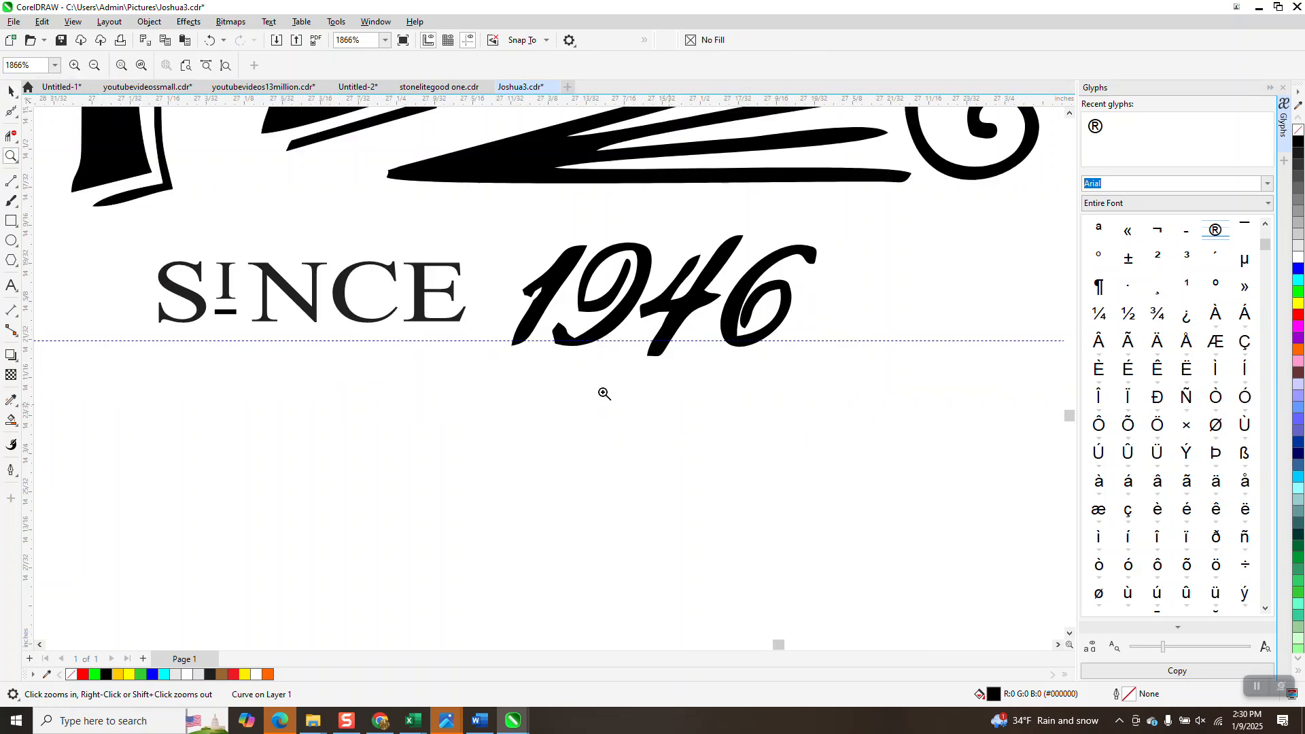
key("space")
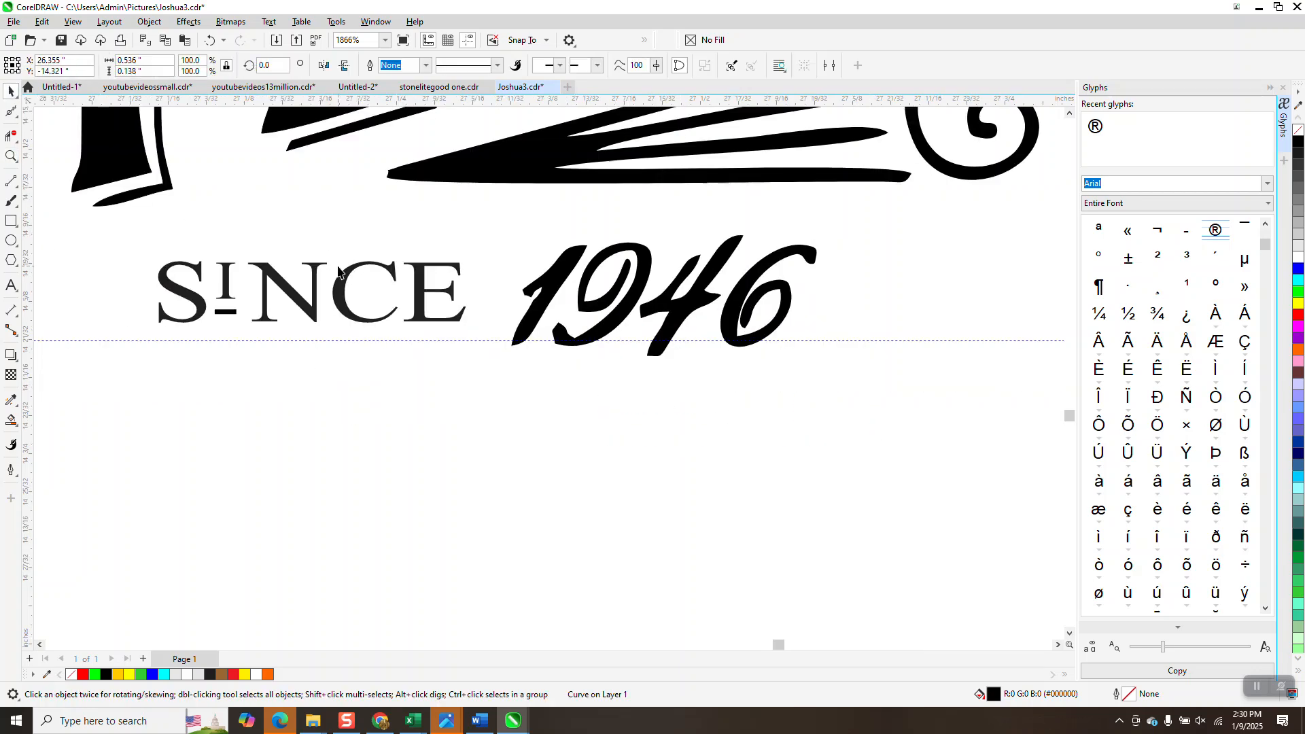
scroll(609, 373, "down", 6)
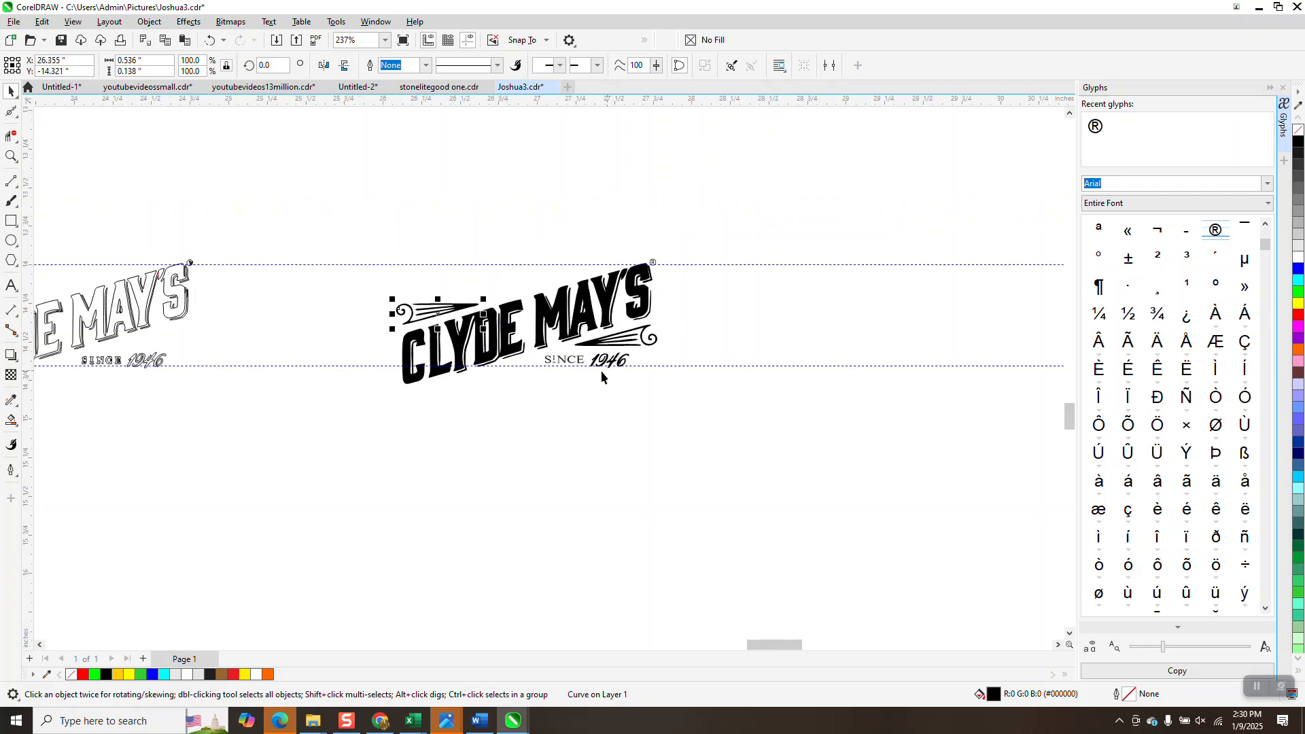
scroll(608, 376, "down", 1)
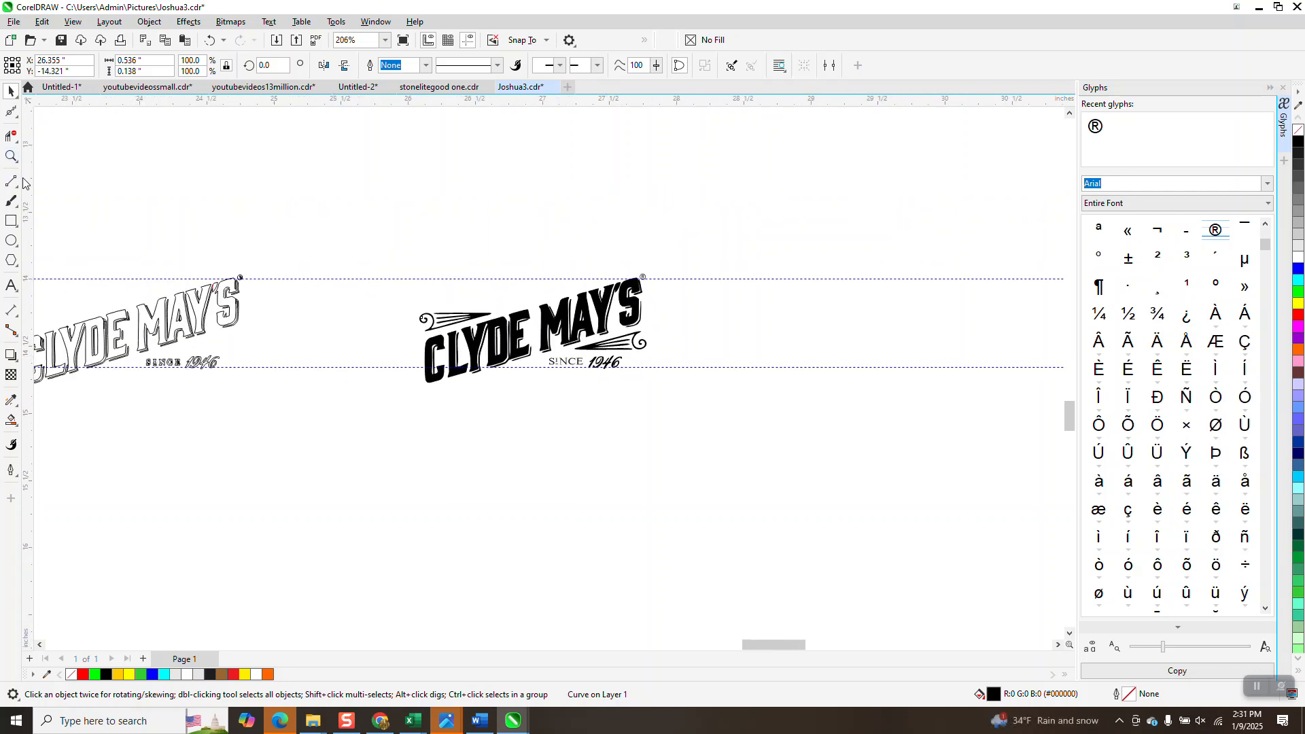
left_click(11, 157)
scroll(366, 381, "down", 2)
left_click_drag(117, 380, 211, 390)
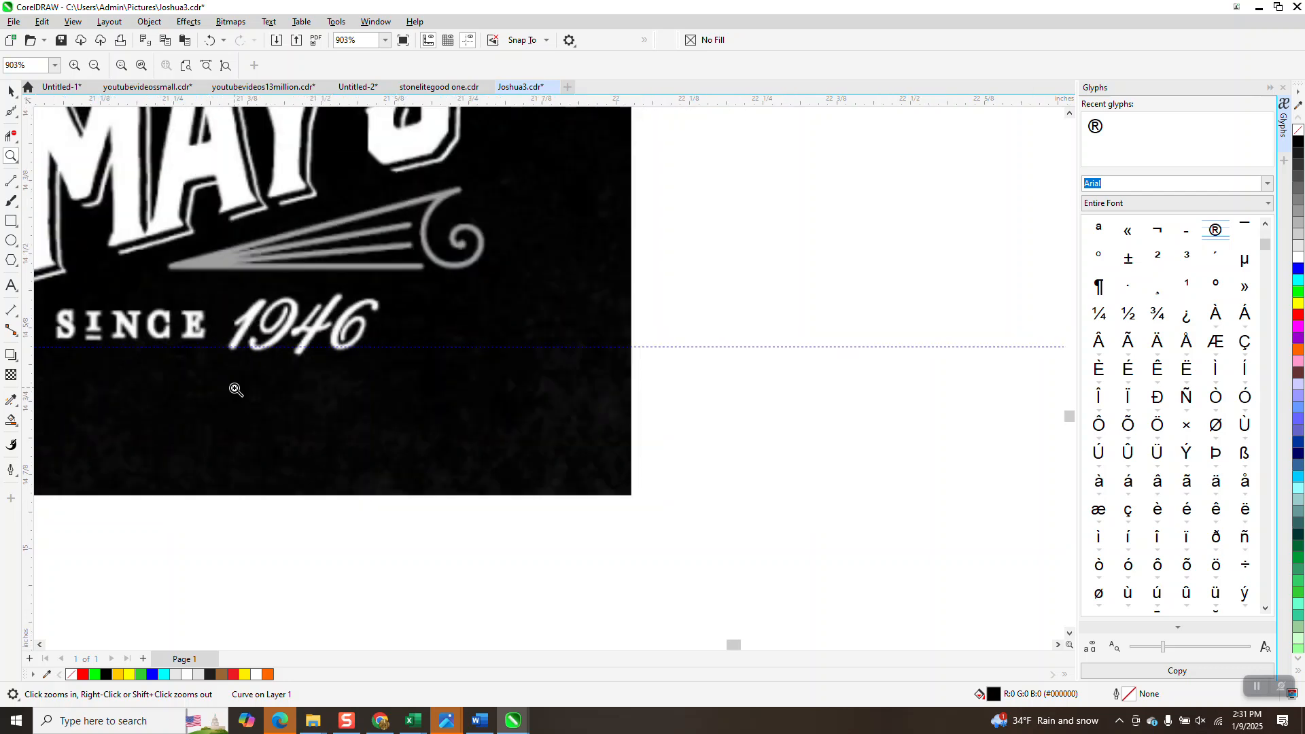
left_click_drag(53, 309, 96, 341)
scroll(306, 336, "down", 4)
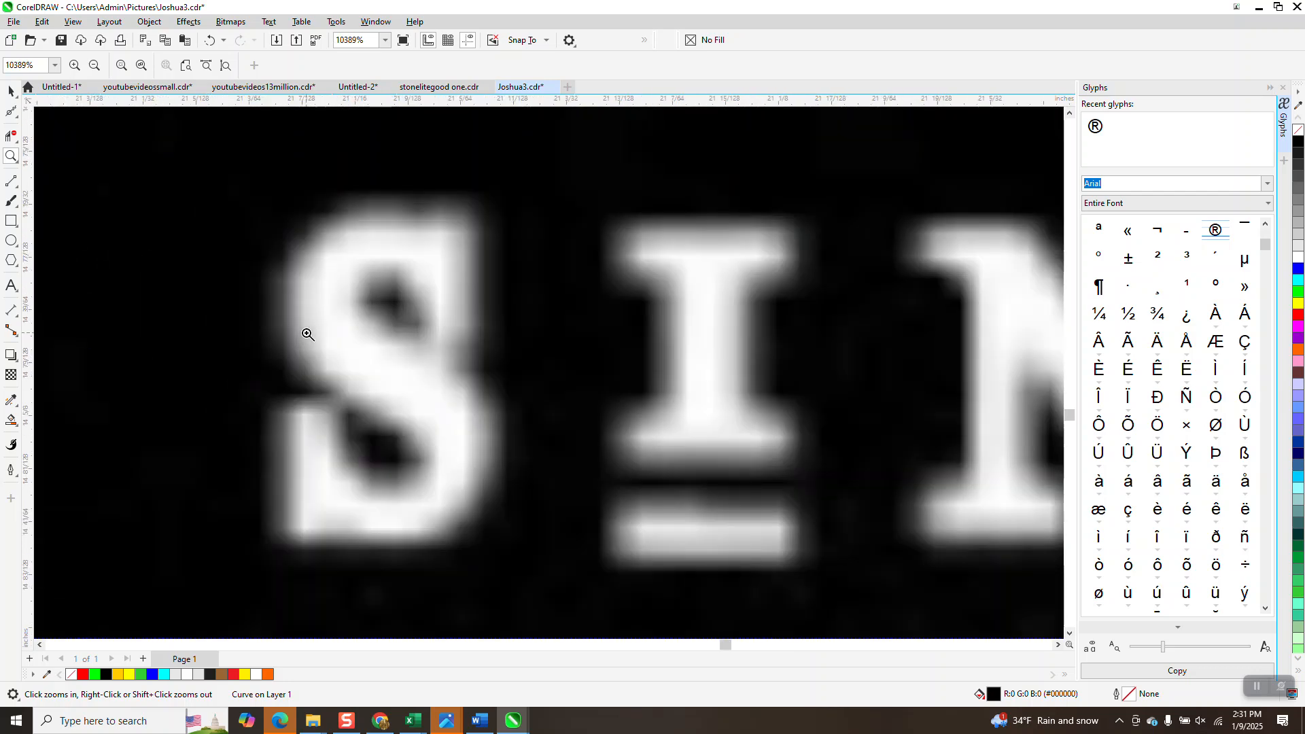
scroll(311, 329, "down", 8)
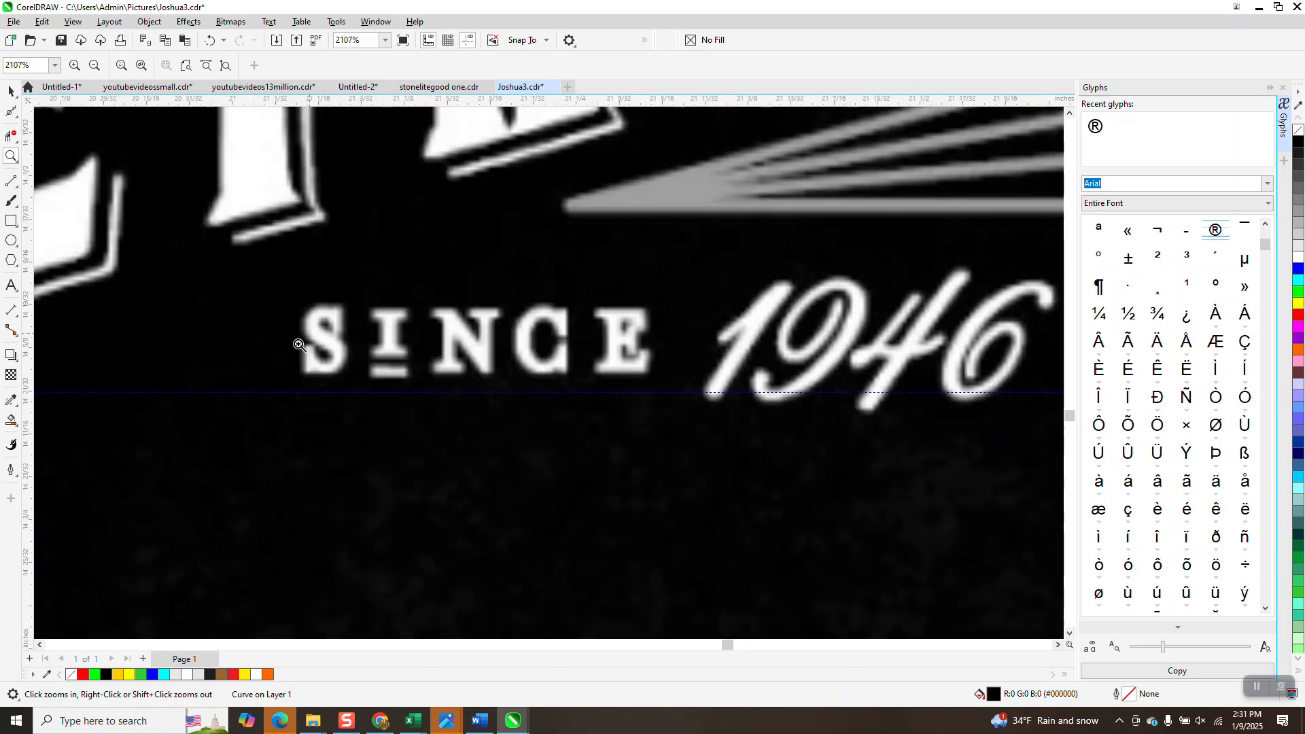
scroll(284, 356, "down", 3)
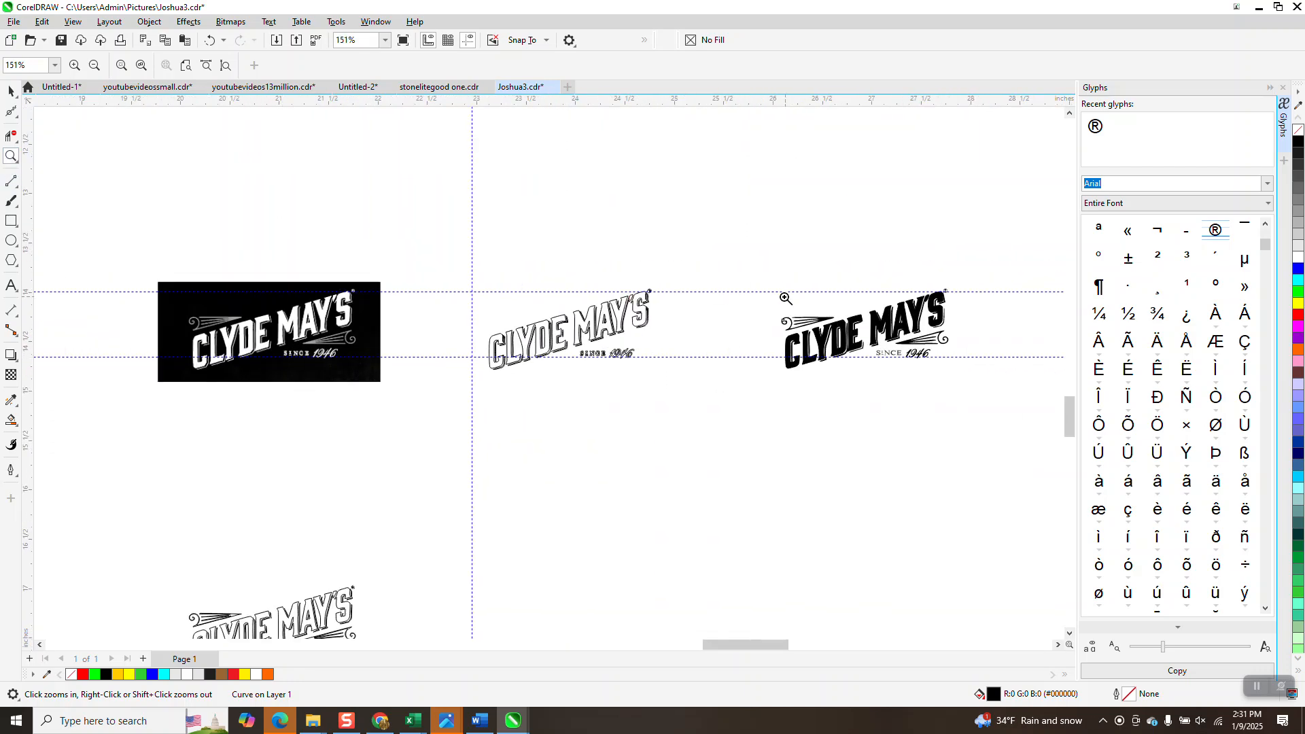
Fill the traced shadow beneath the C of CLYDE with black and nudge it 3 in right into the black logo.
left_click_drag(1021, 403, 1020, 406)
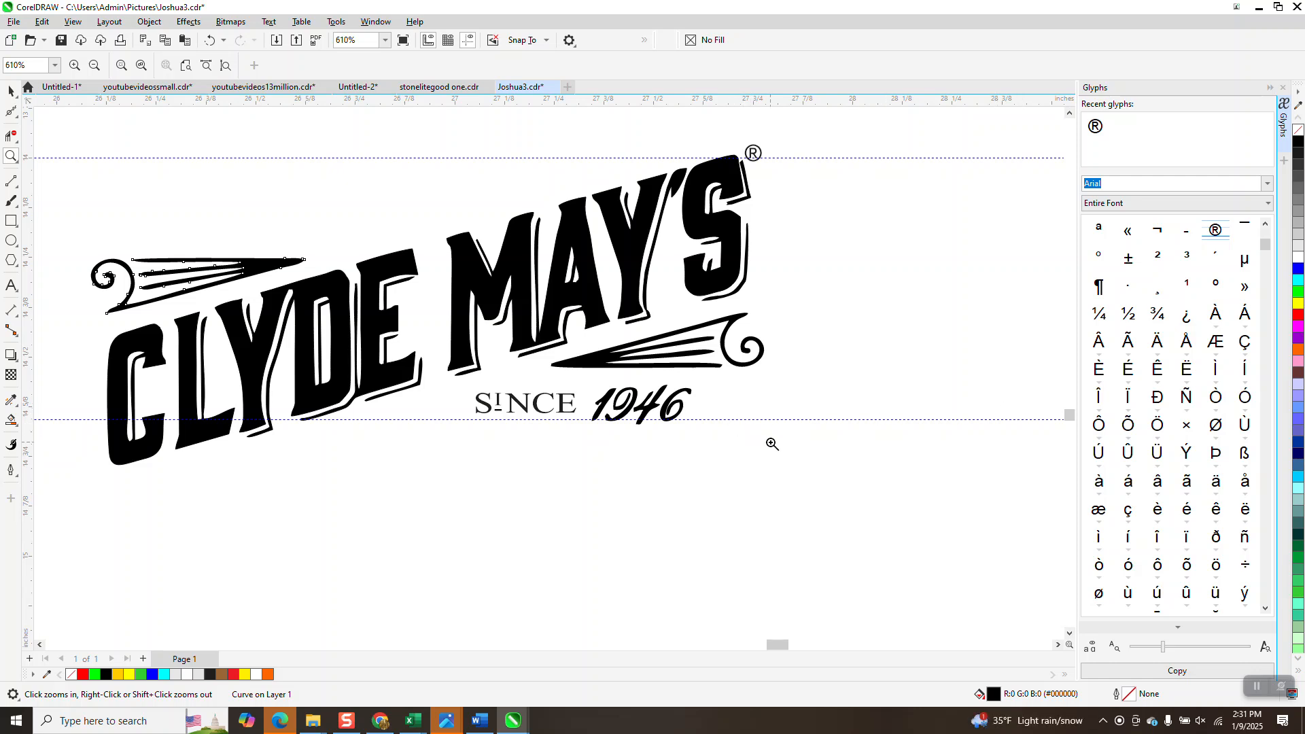
scroll(779, 442, "down", 1)
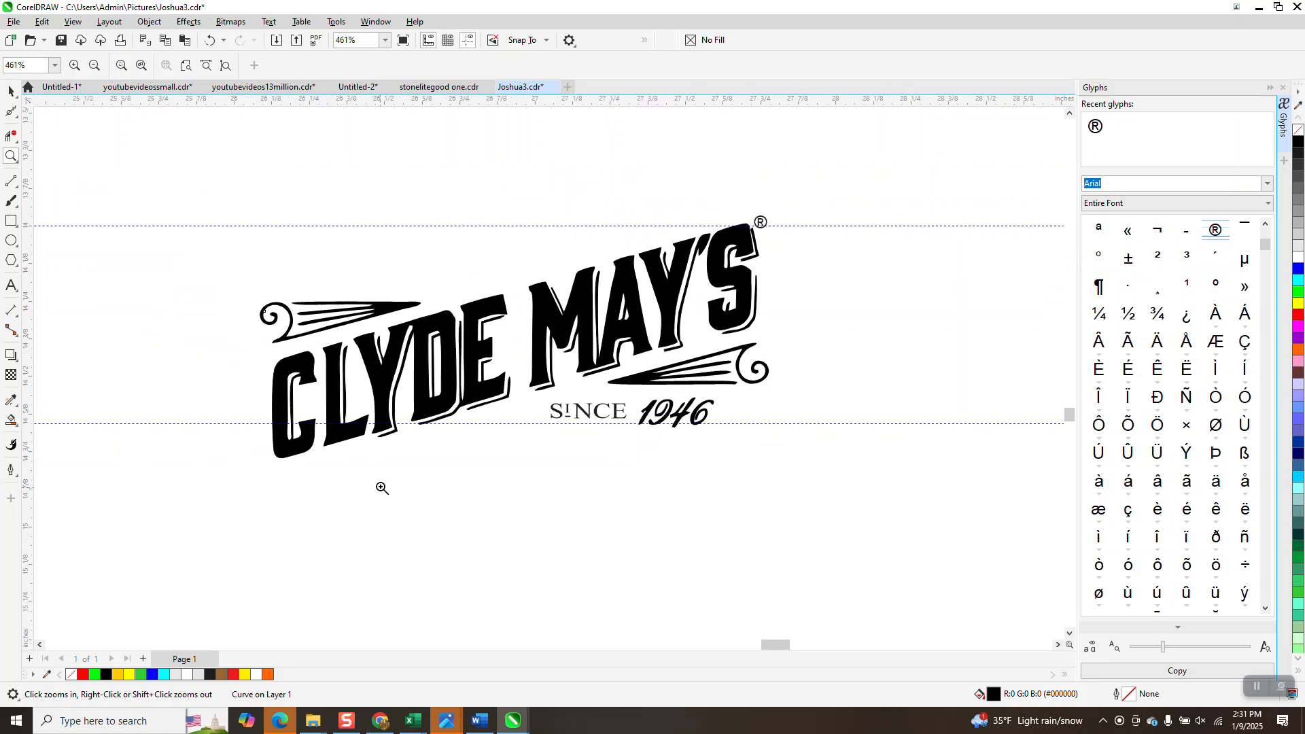
scroll(584, 412, "down", 3)
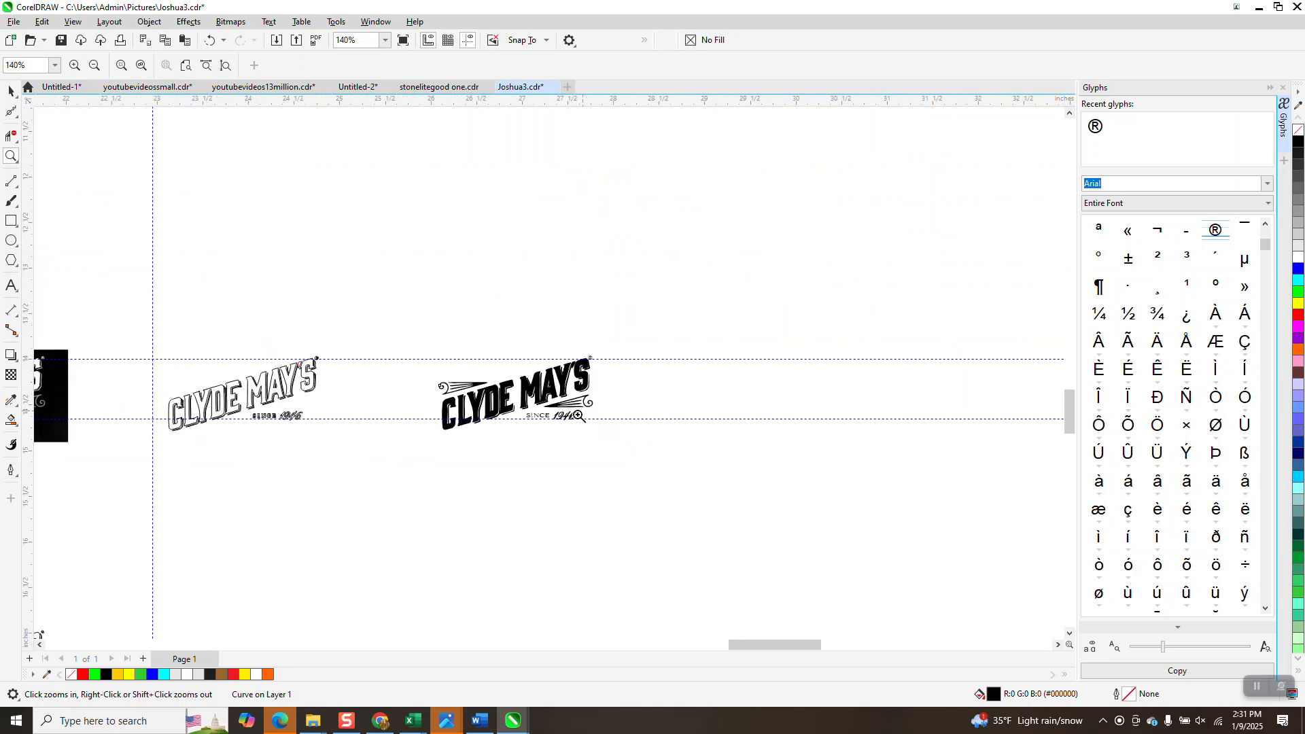
left_click_drag(171, 428, 204, 443)
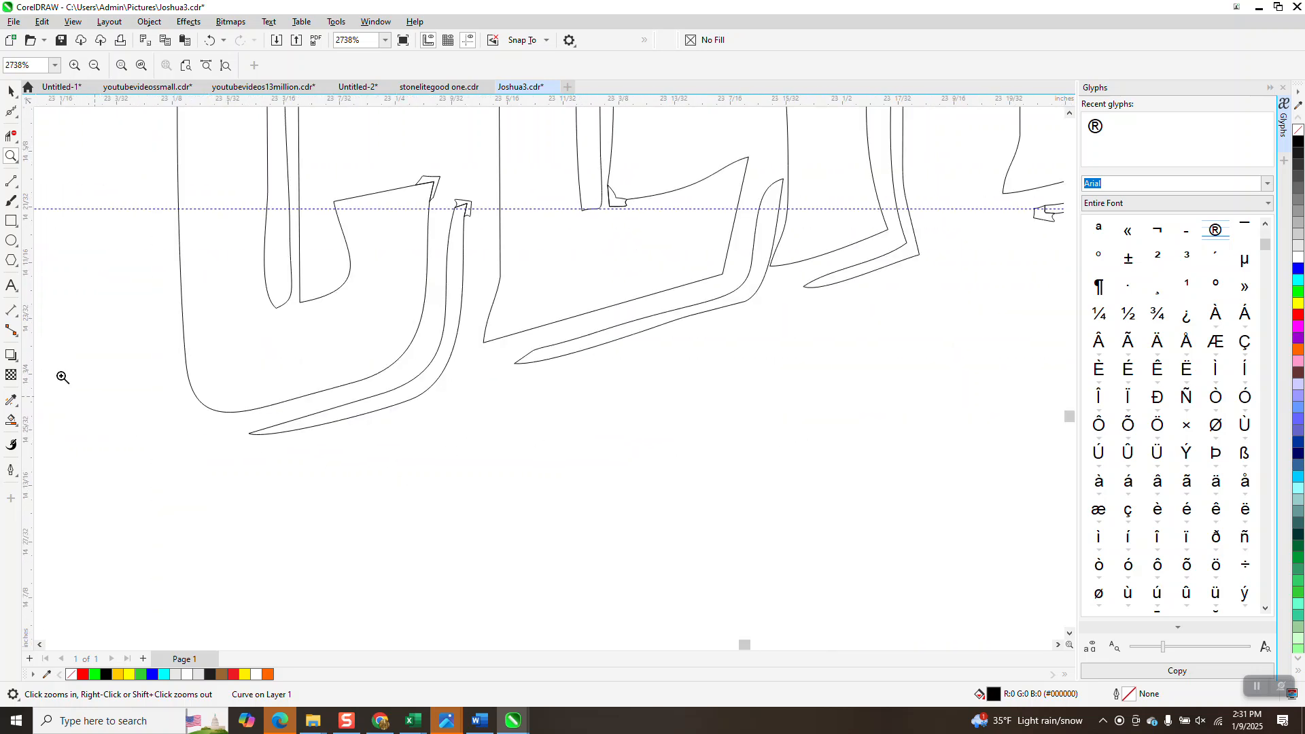
left_click(11, 420)
left_click(452, 289)
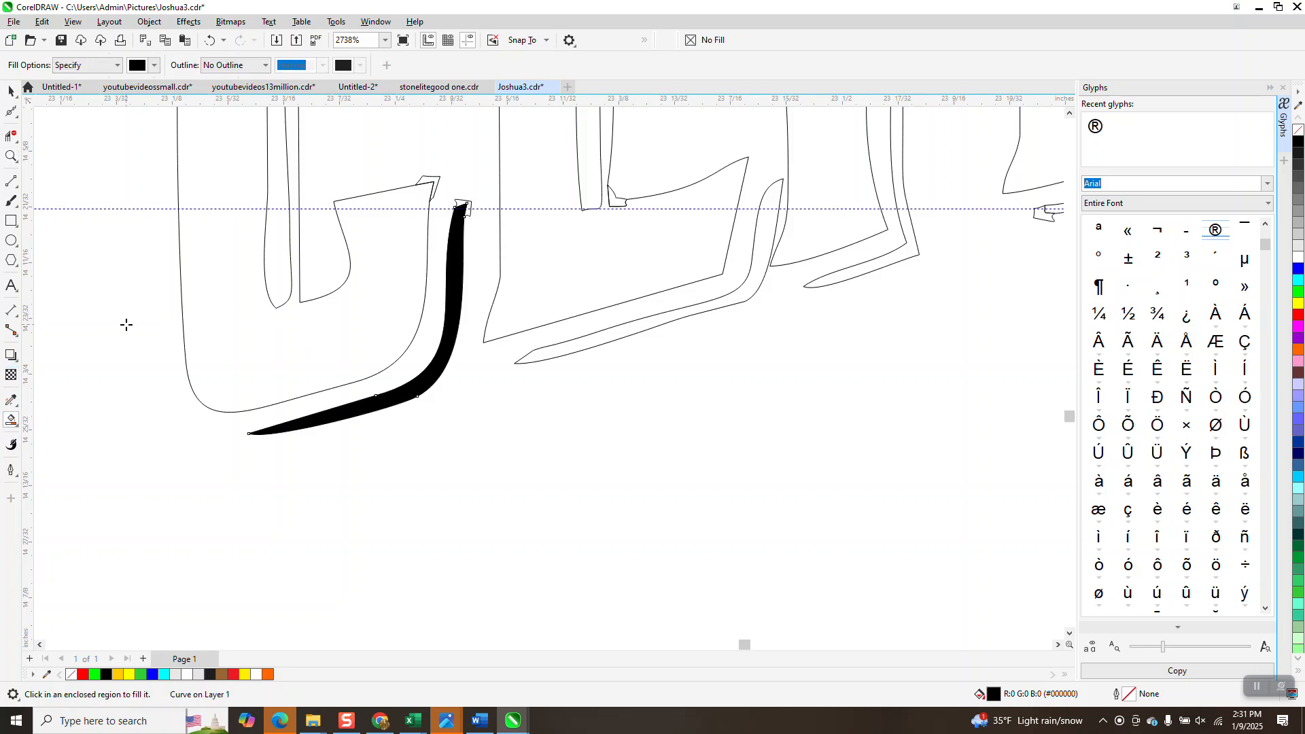
scroll(163, 347, "down", 5)
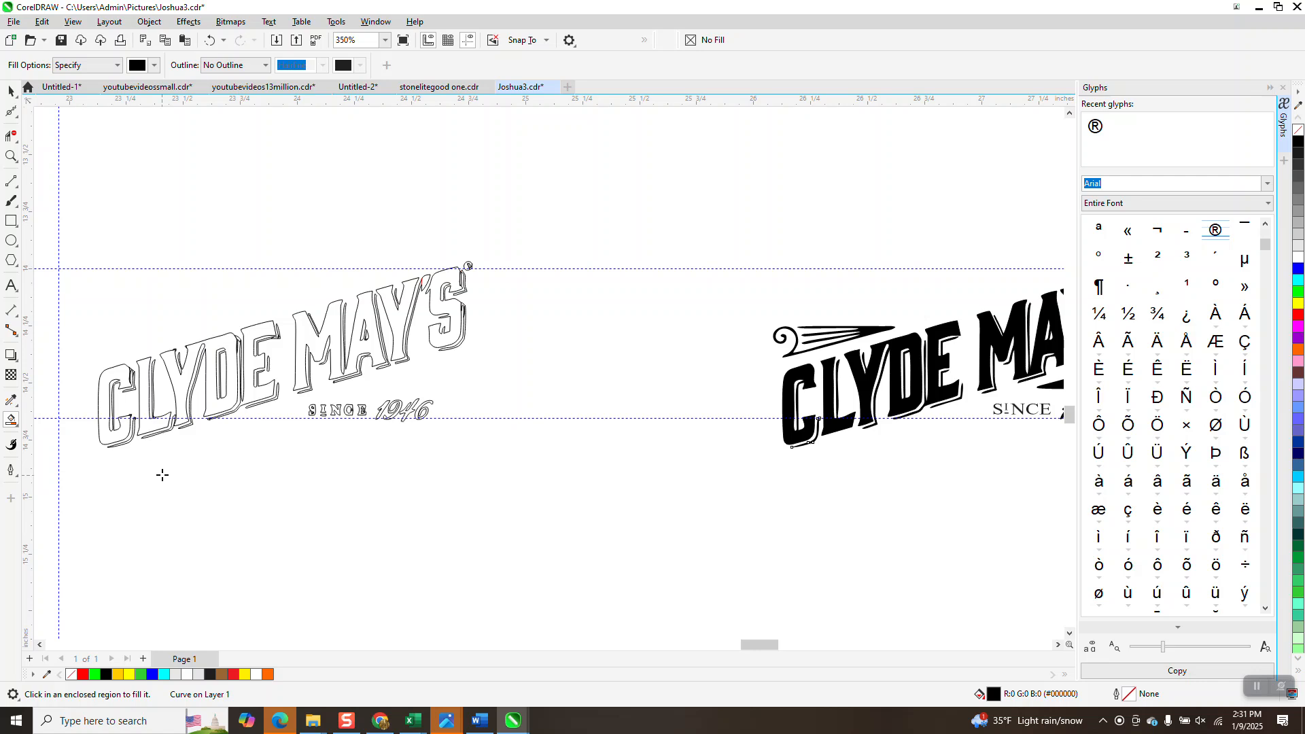
Fill the traced shadow beneath the L of CLYDE with black and nudge it 3 in right into the black logo.
left_click(11, 157)
left_click_drag(127, 405, 239, 458)
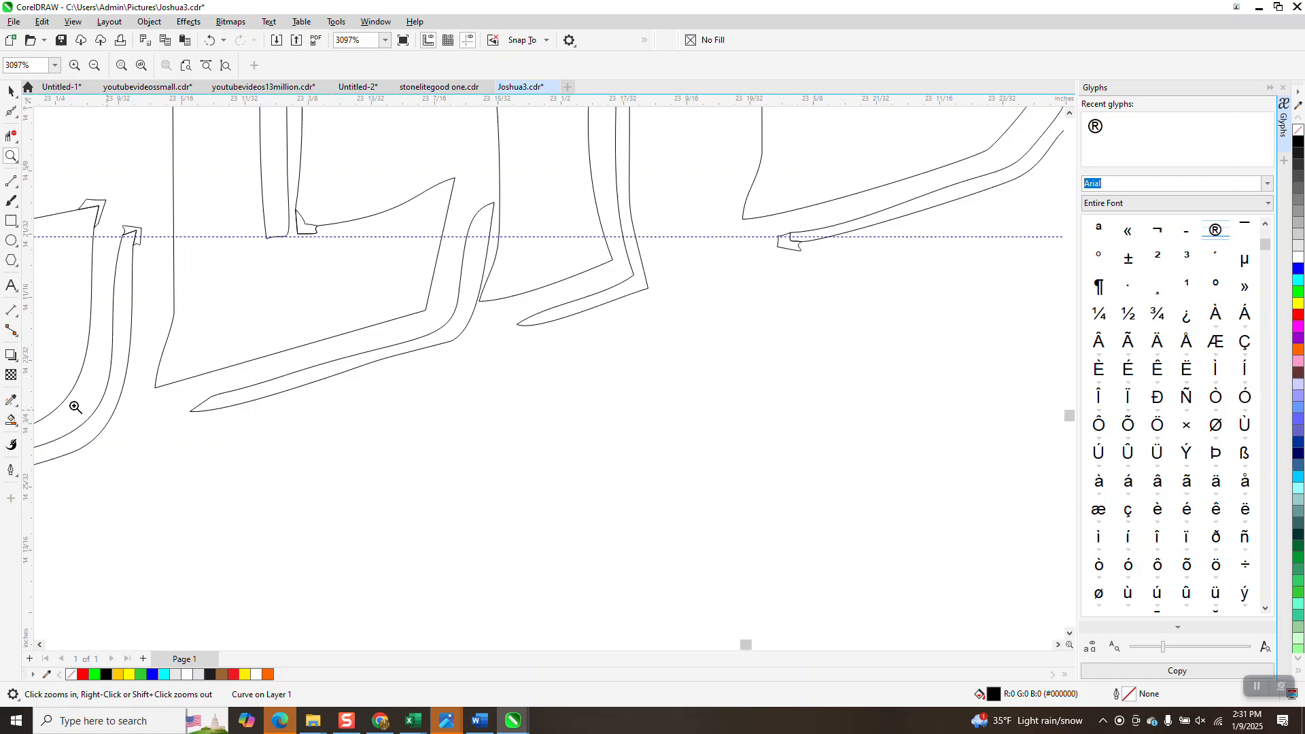
left_click(11, 420)
left_click(448, 332)
key("ctrl+z")
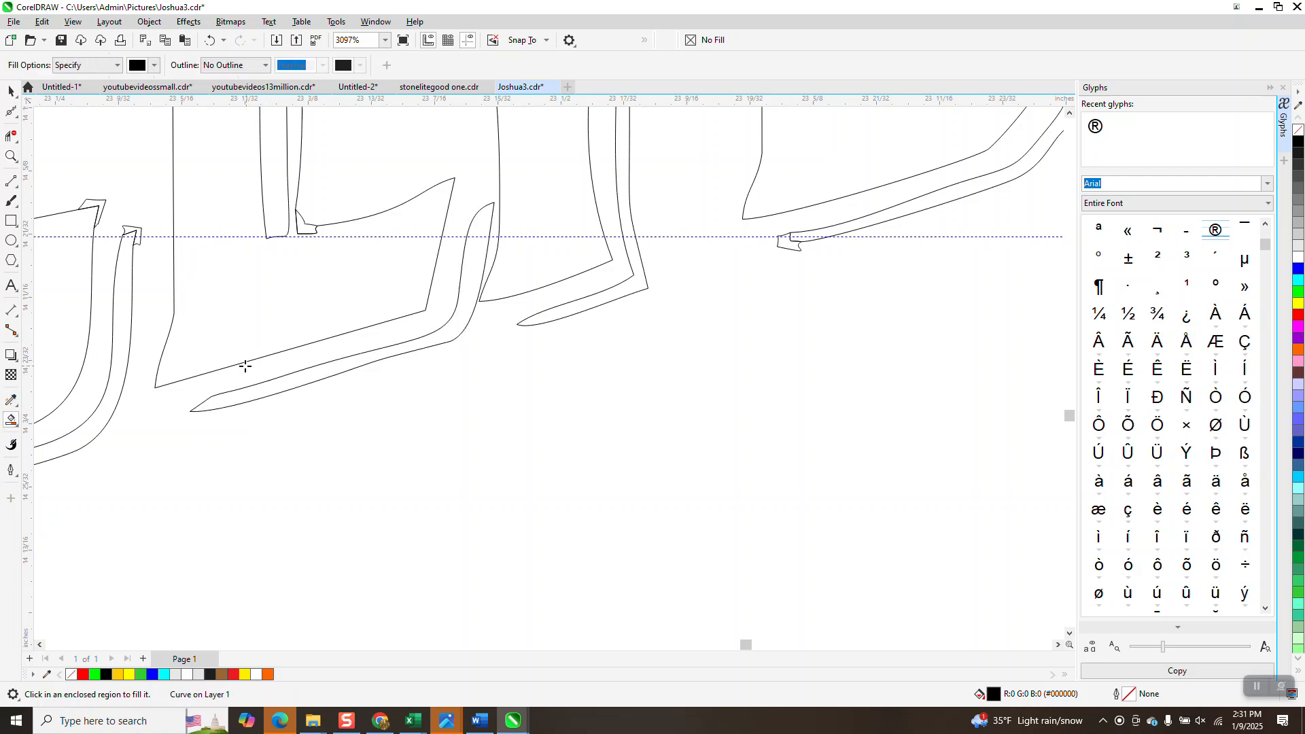
scroll(94, 408, "down", 2)
scroll(280, 408, "down", 5)
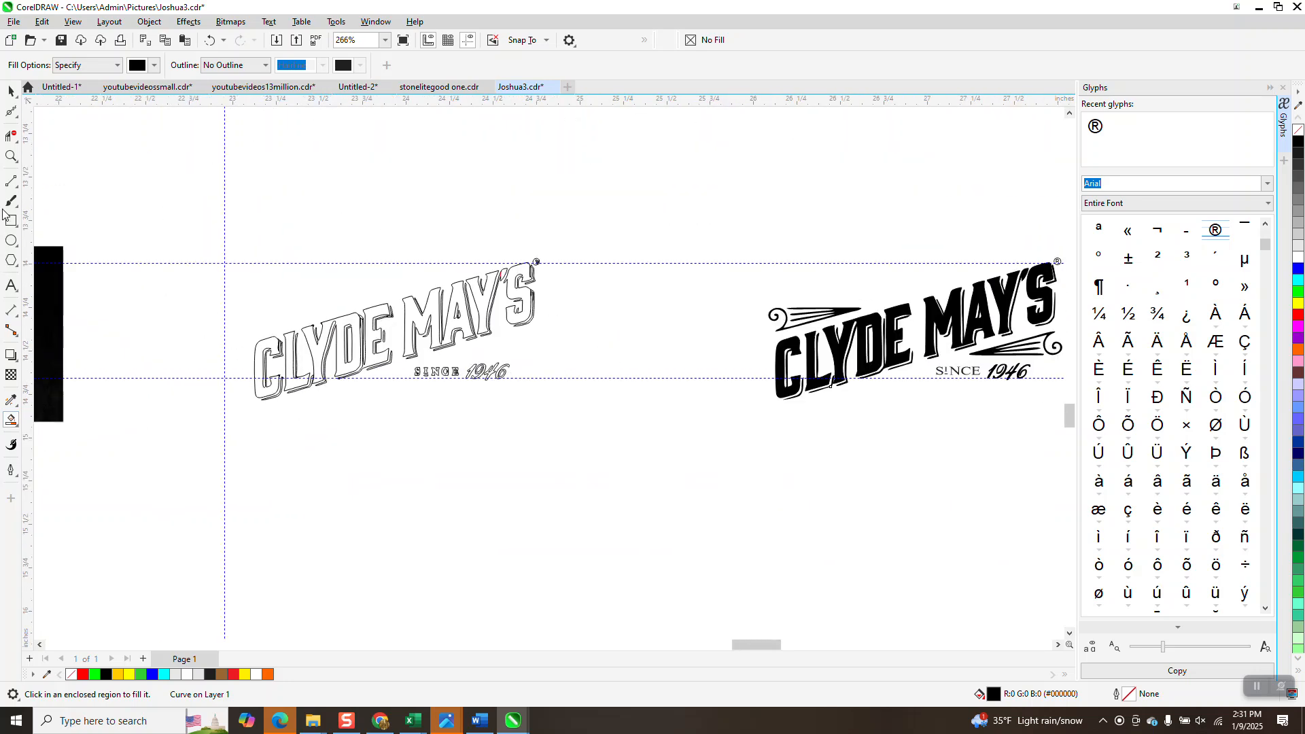
Examine the shadows along the lower edges of the CLYDE letters in the black logo, selecting the L's shadow.
left_click(11, 156)
left_click_drag(820, 358, 888, 404)
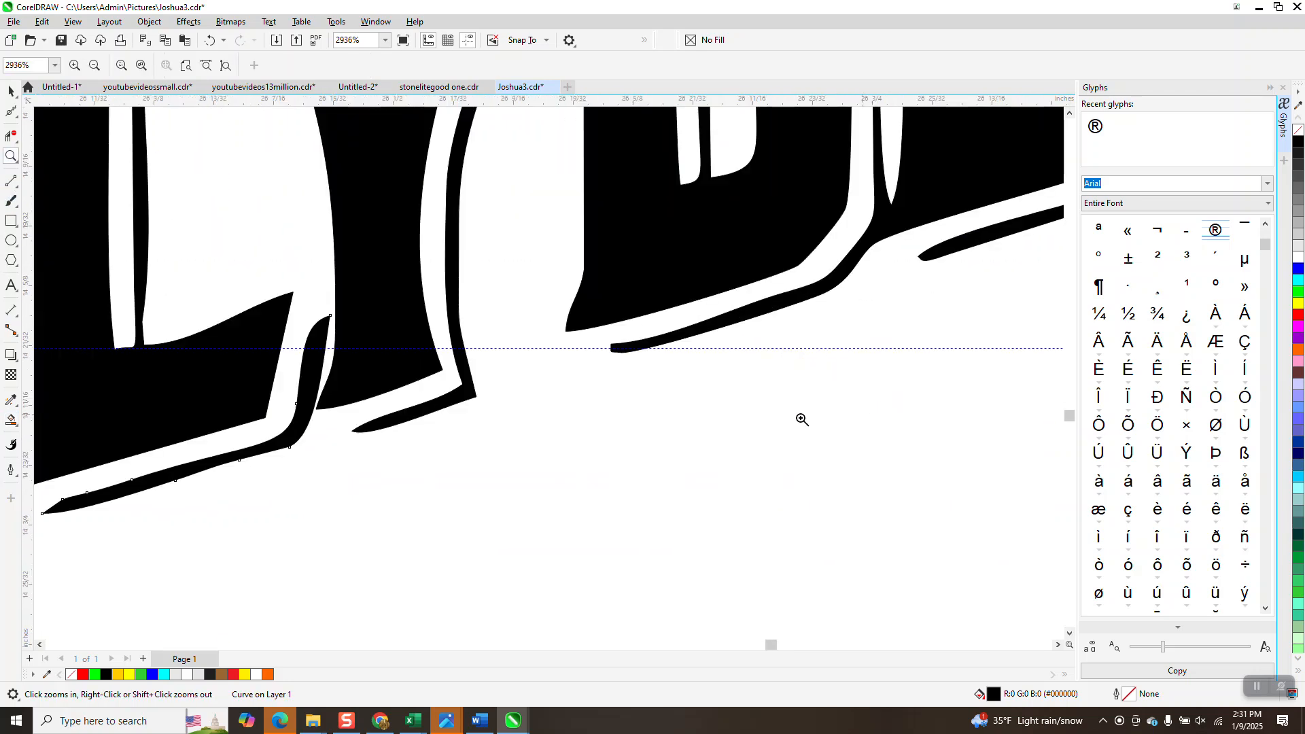
scroll(509, 464, "down", 1)
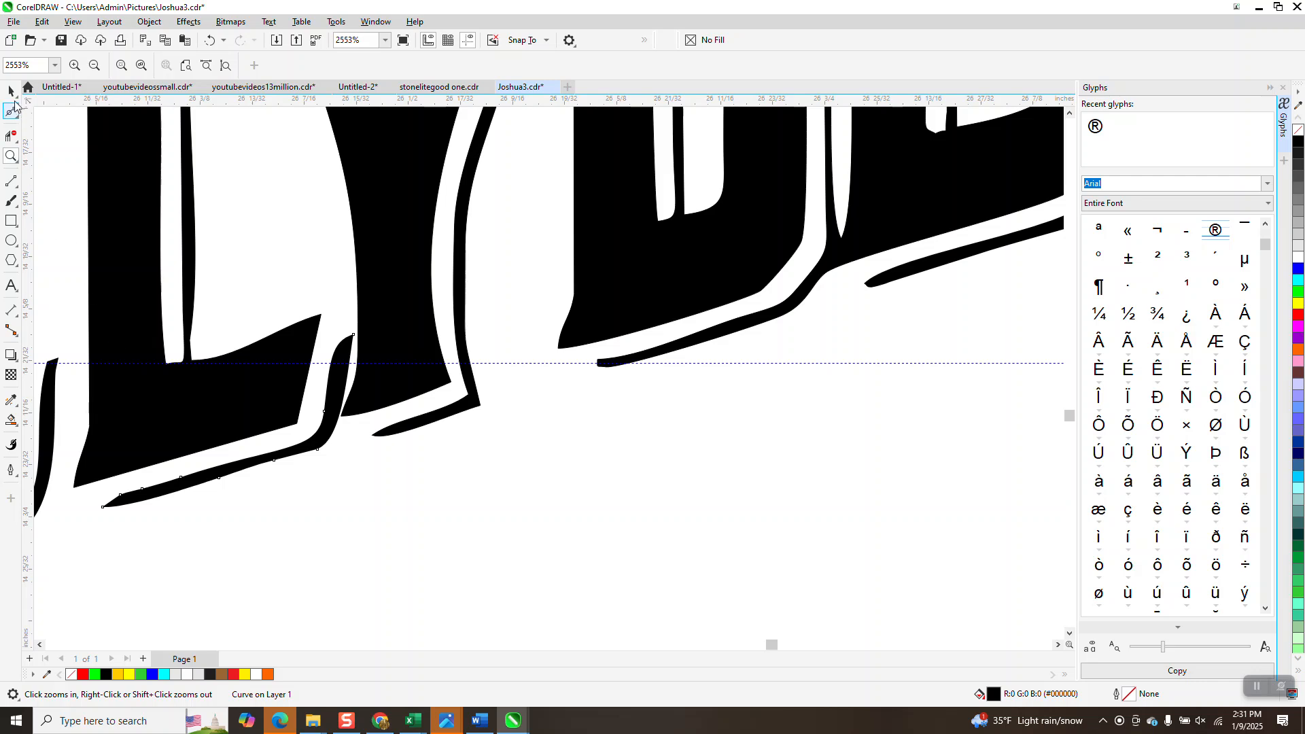
left_click(11, 92)
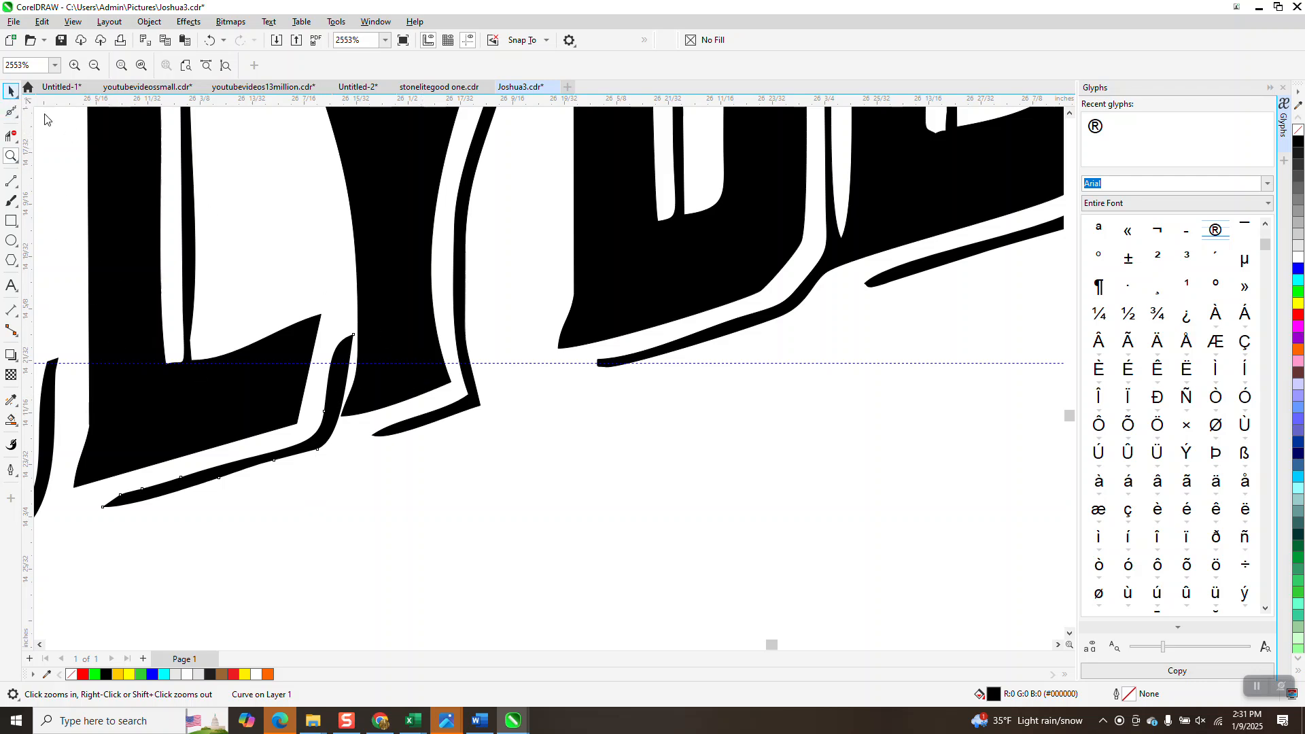
left_click(325, 443)
scroll(298, 539, "down", 3)
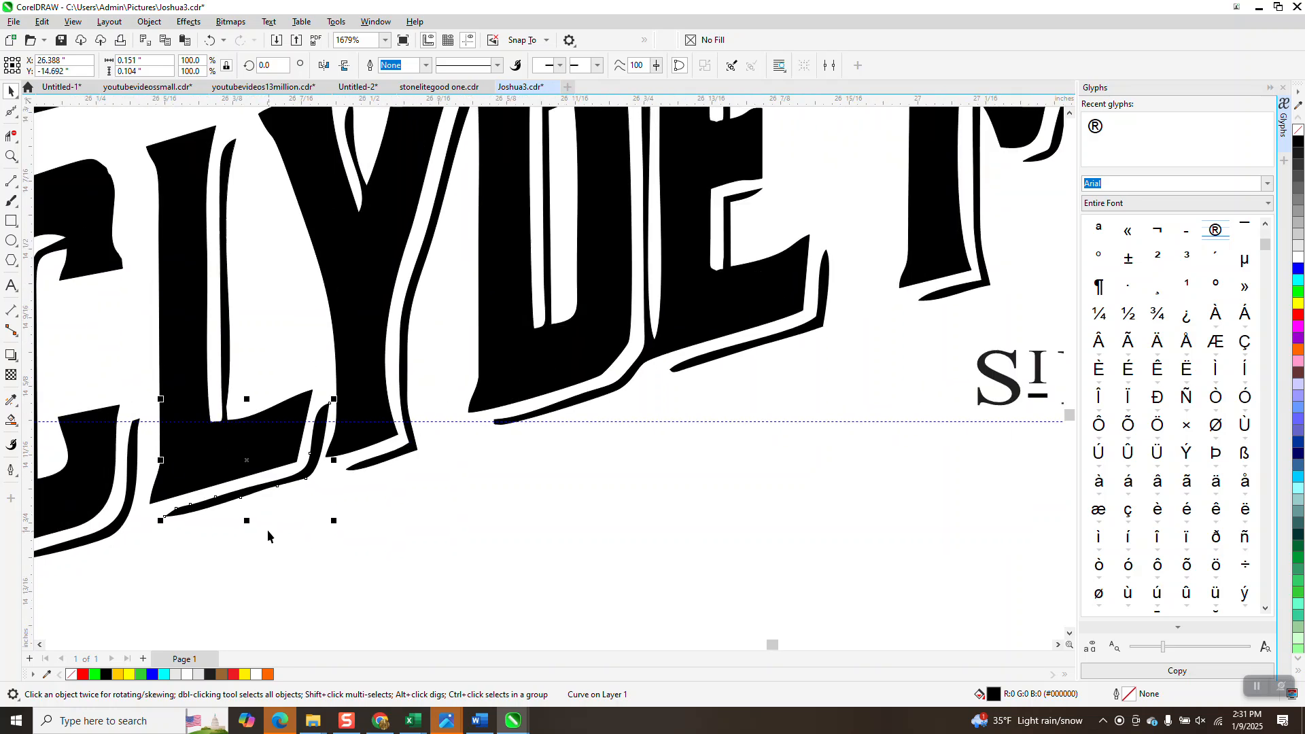
scroll(259, 535, "down", 2)
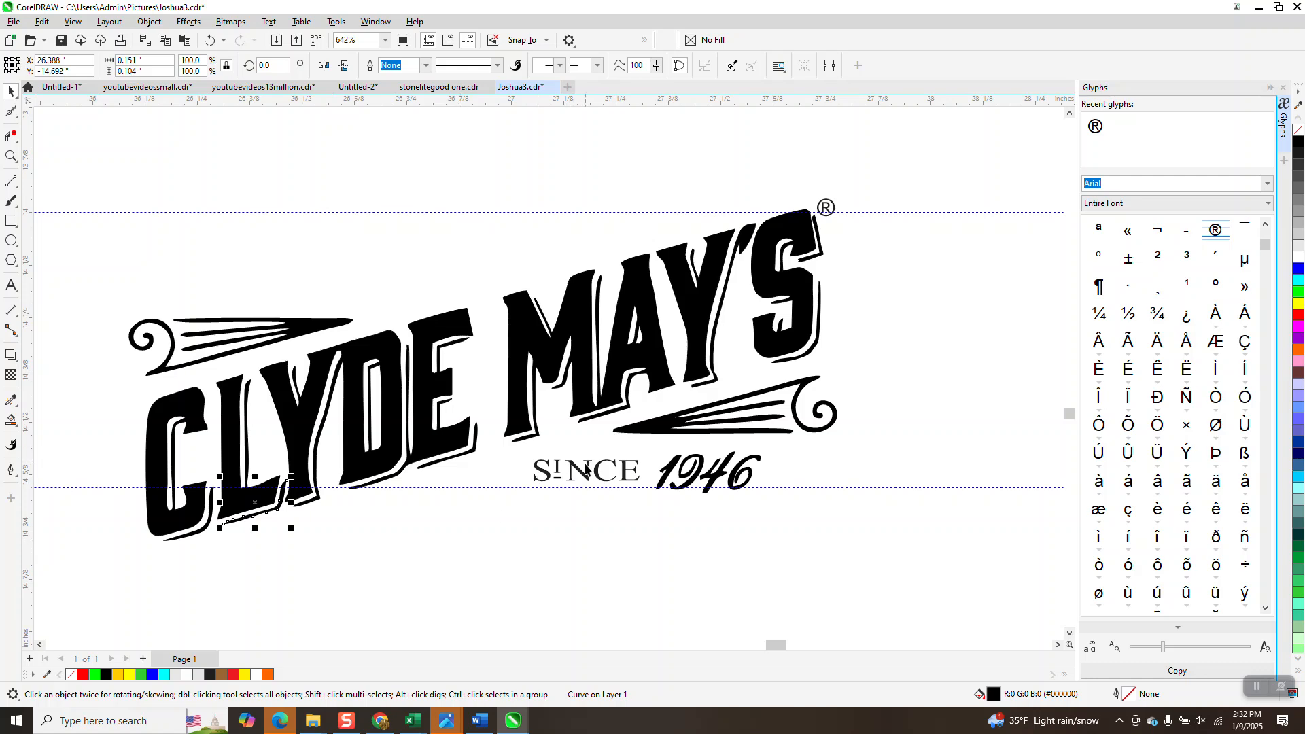
Close the Glyphs docker and hide the guidelines around the finished logo.
scroll(586, 469, "down", 1)
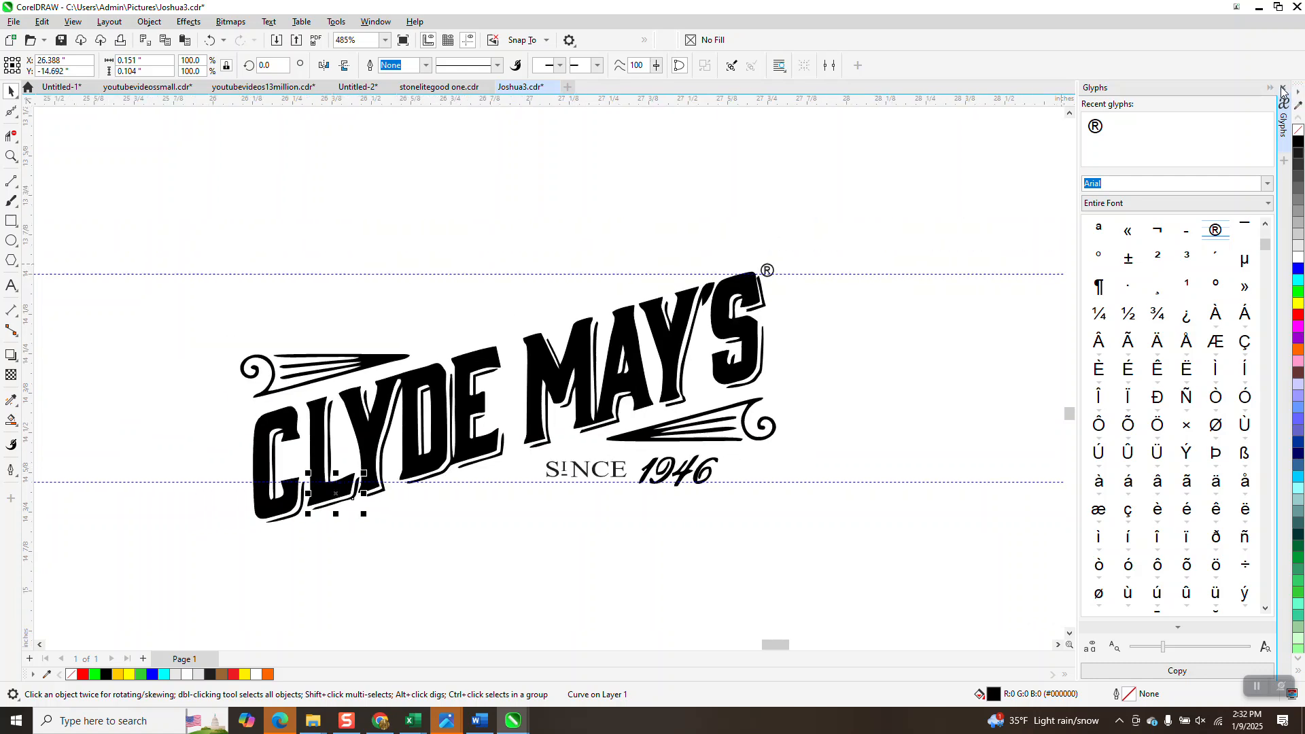
left_click(1283, 87)
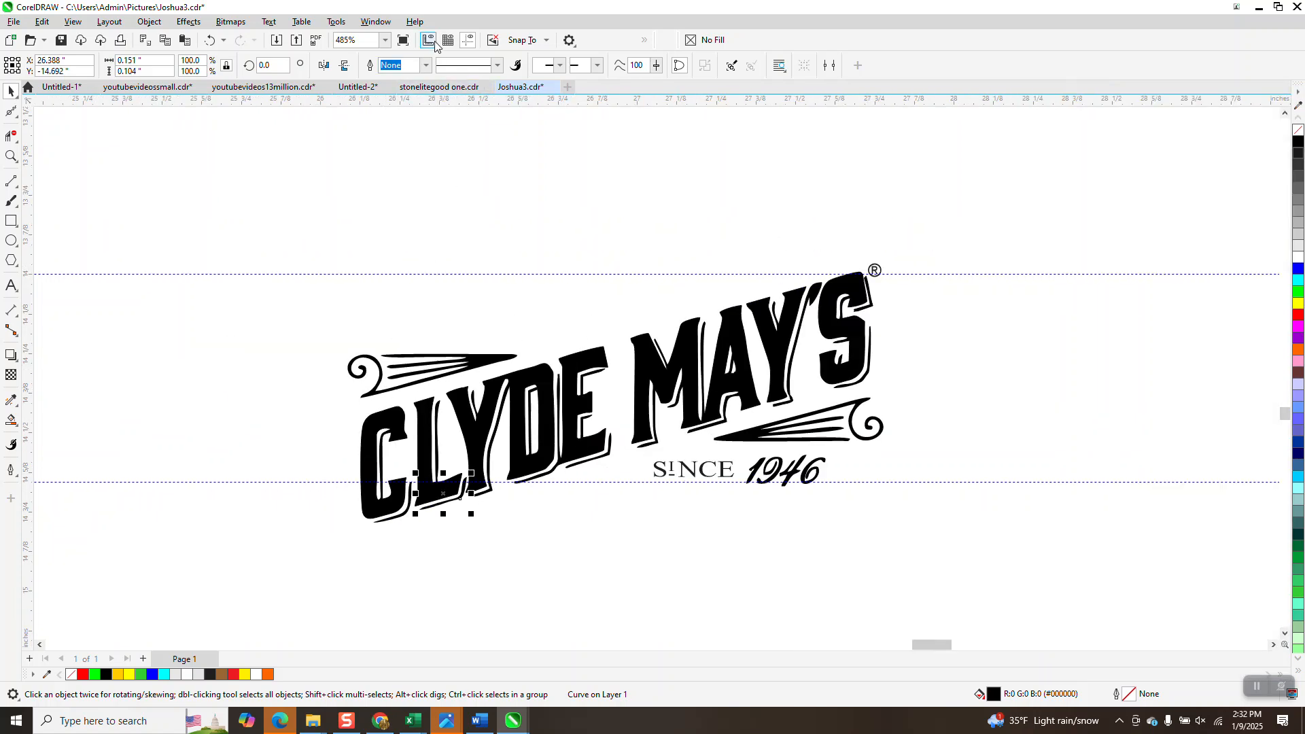
left_click(462, 42)
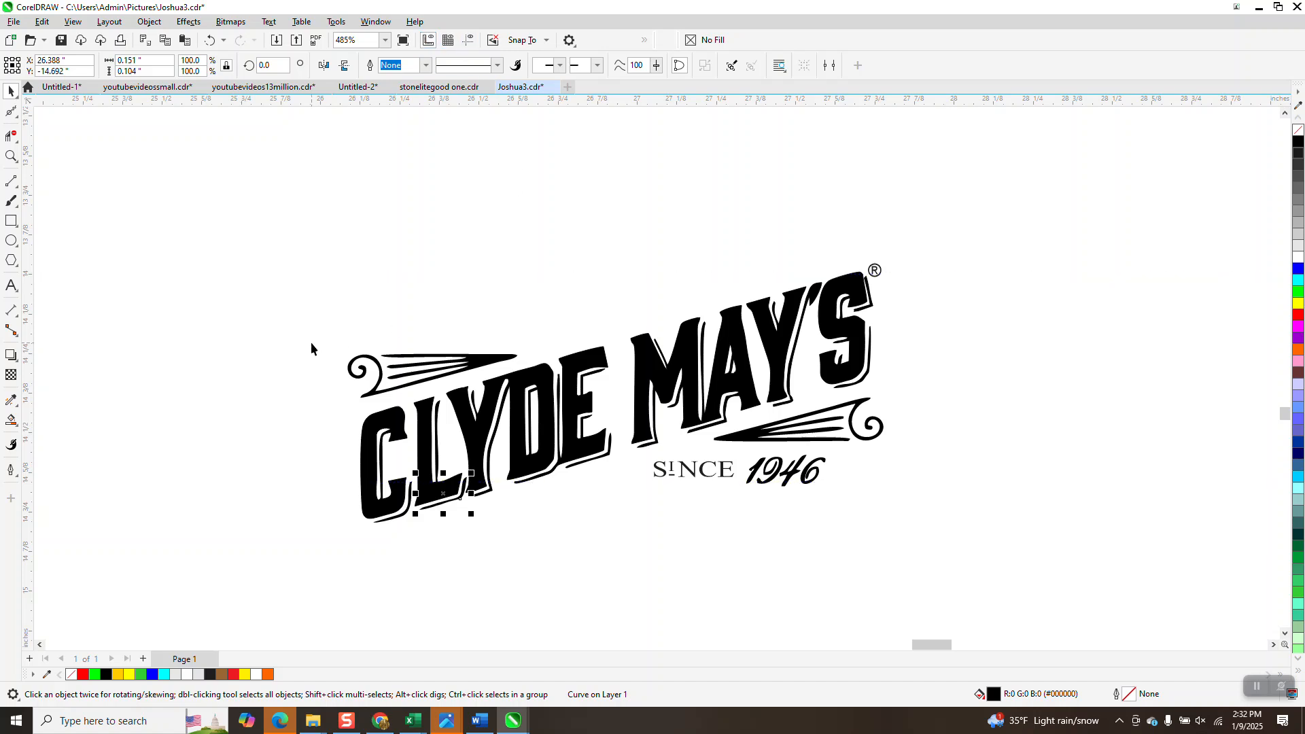